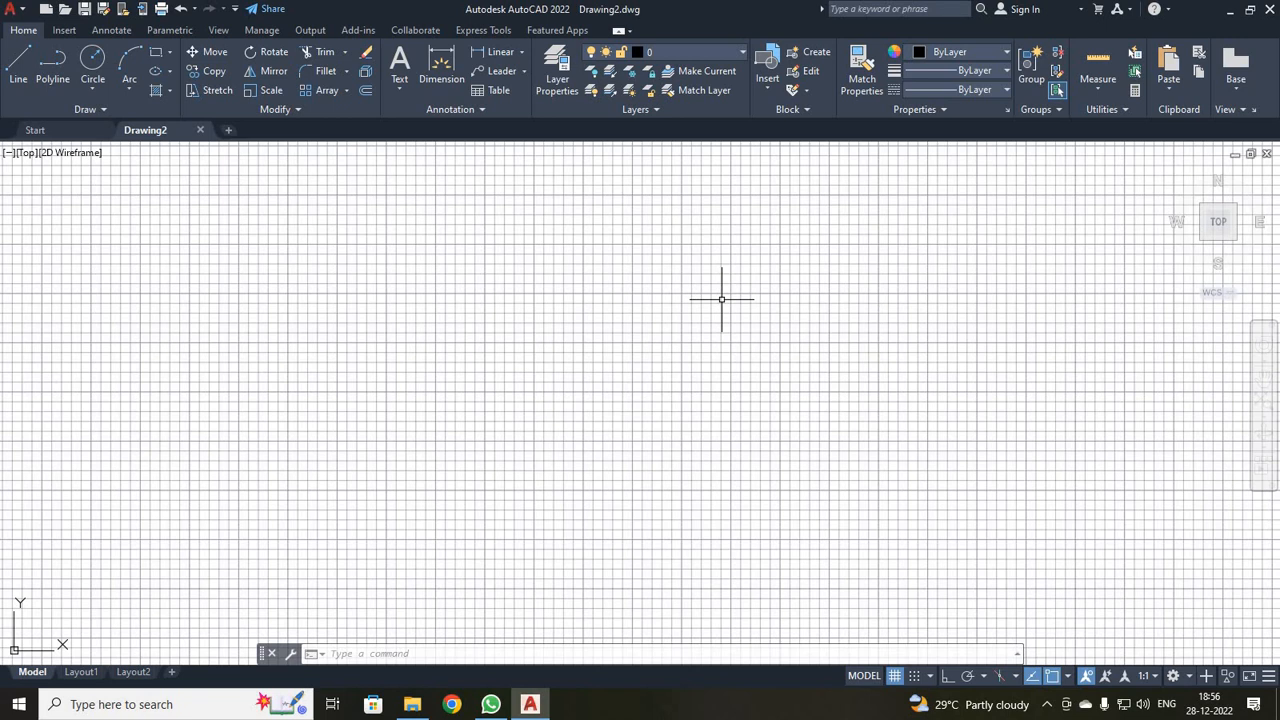
- Turn off the background grid in the drawing area
key("F7")
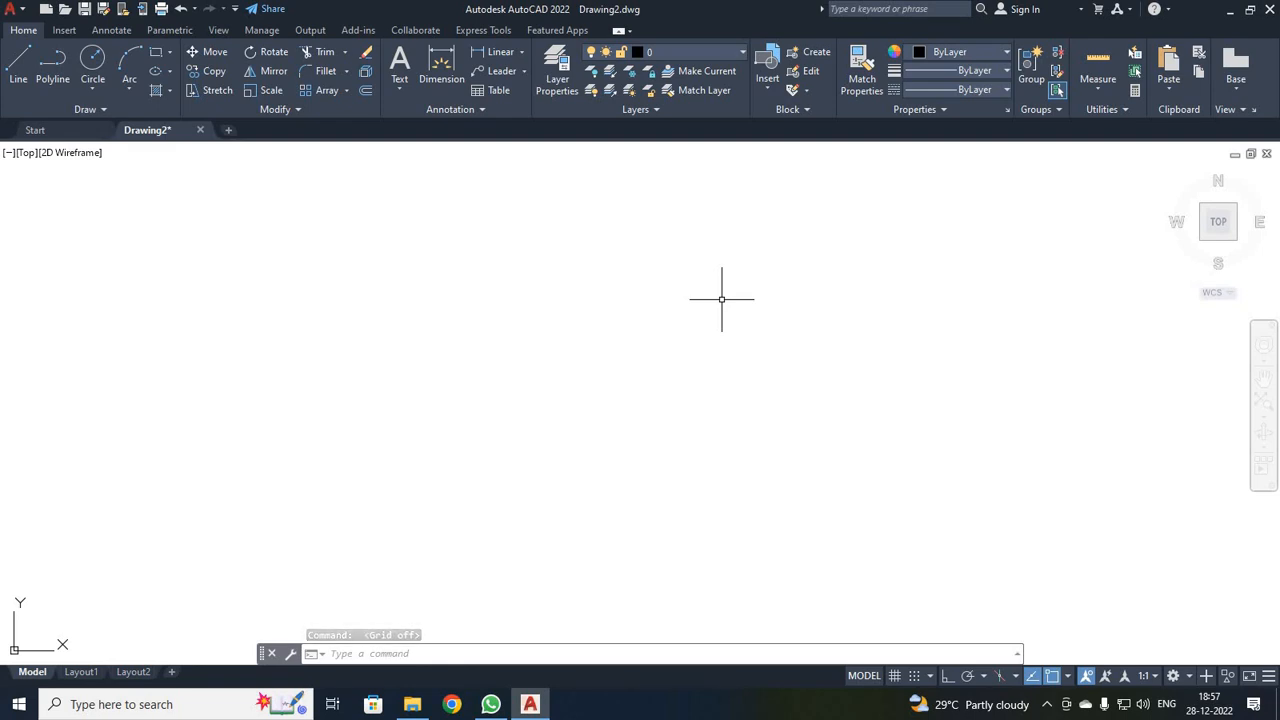
key("F7")
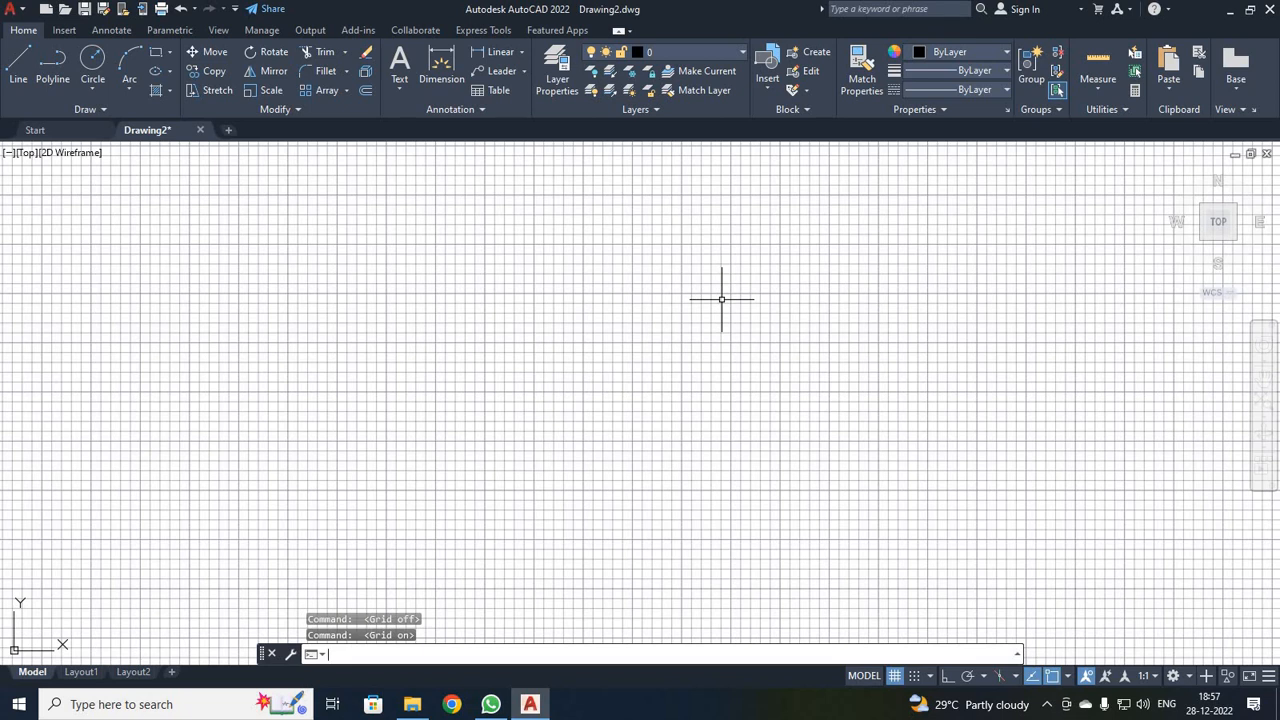
key("F7")
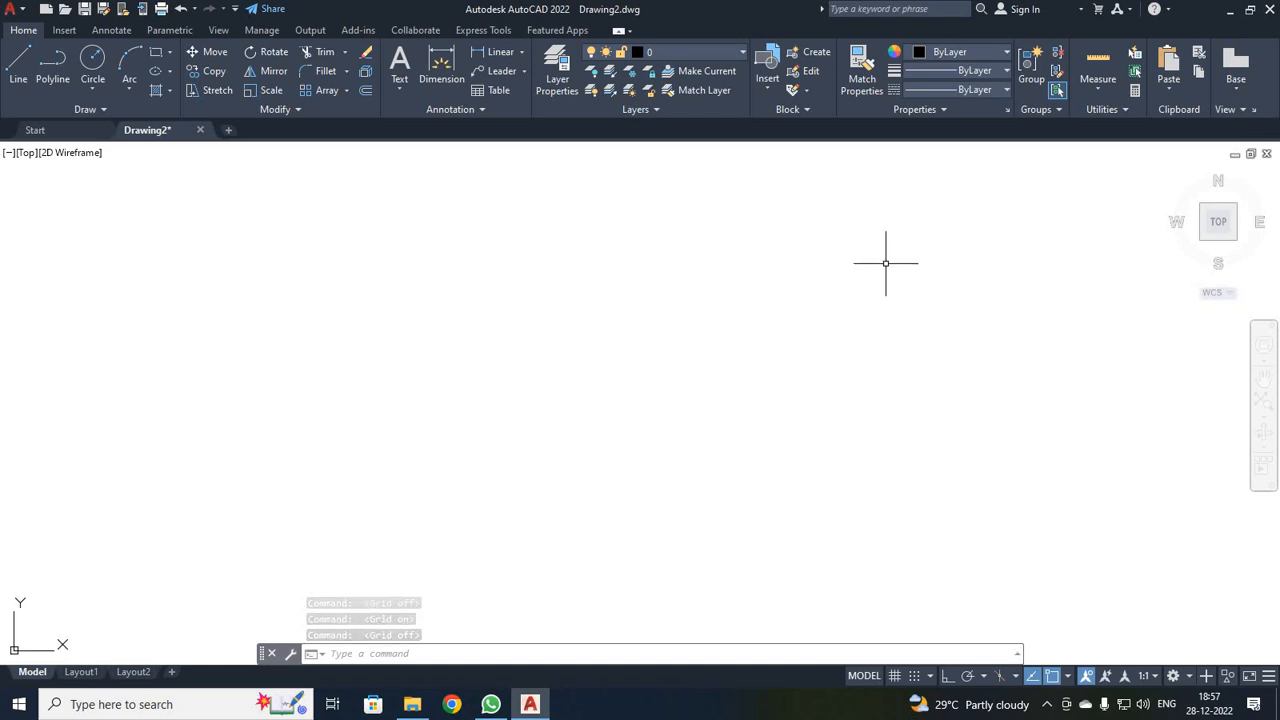
- Set the drawing units' length precision to 0.00, using the UNITS command
type("units")
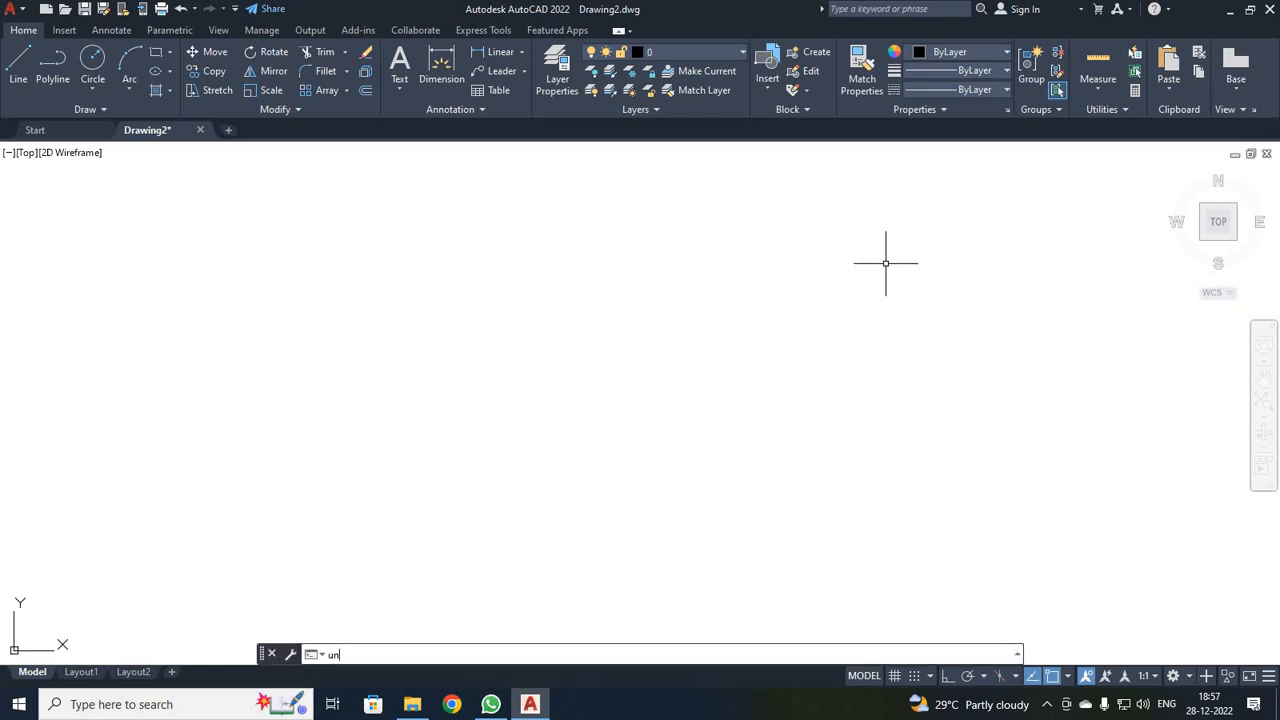
key("Return")
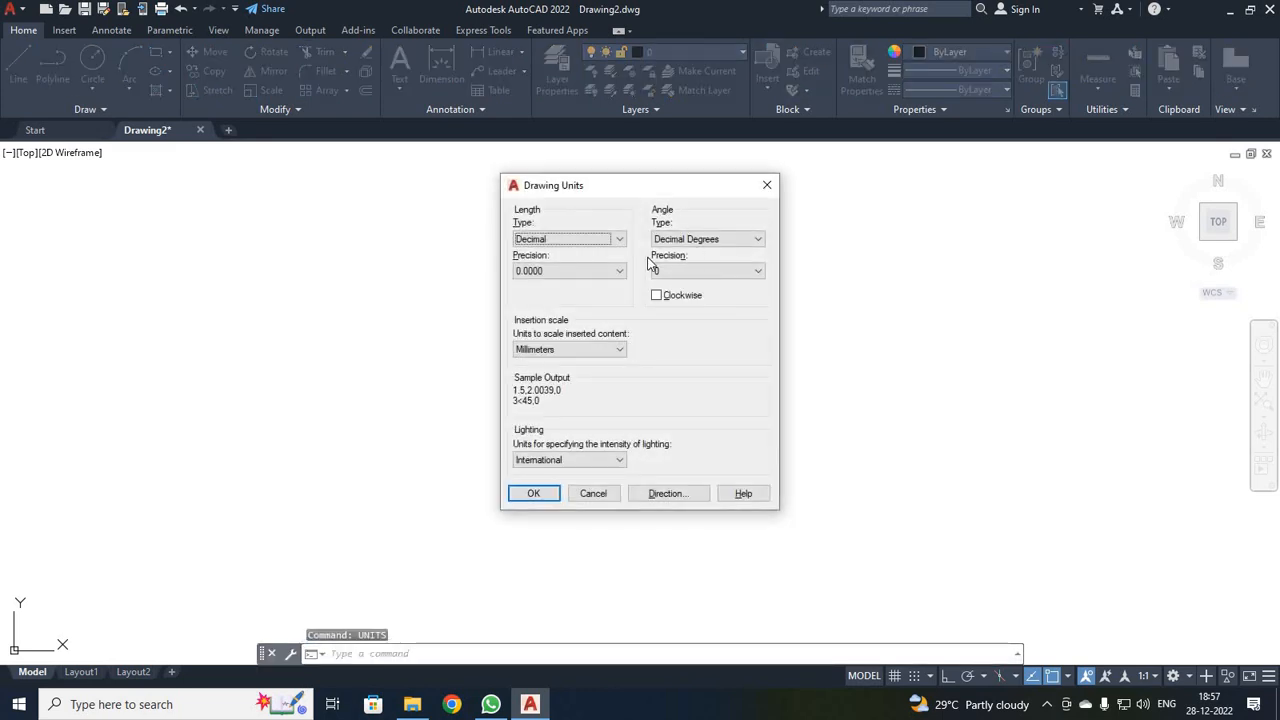
left_click(588, 270)
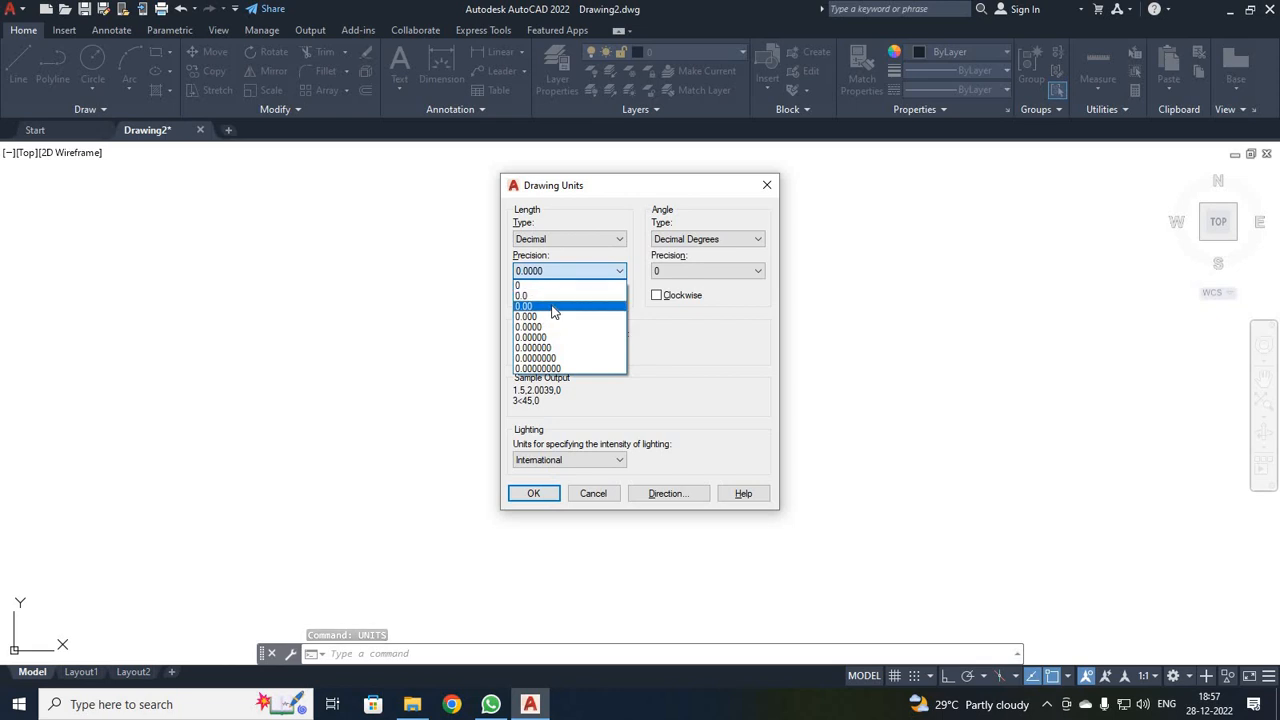
left_click(556, 306)
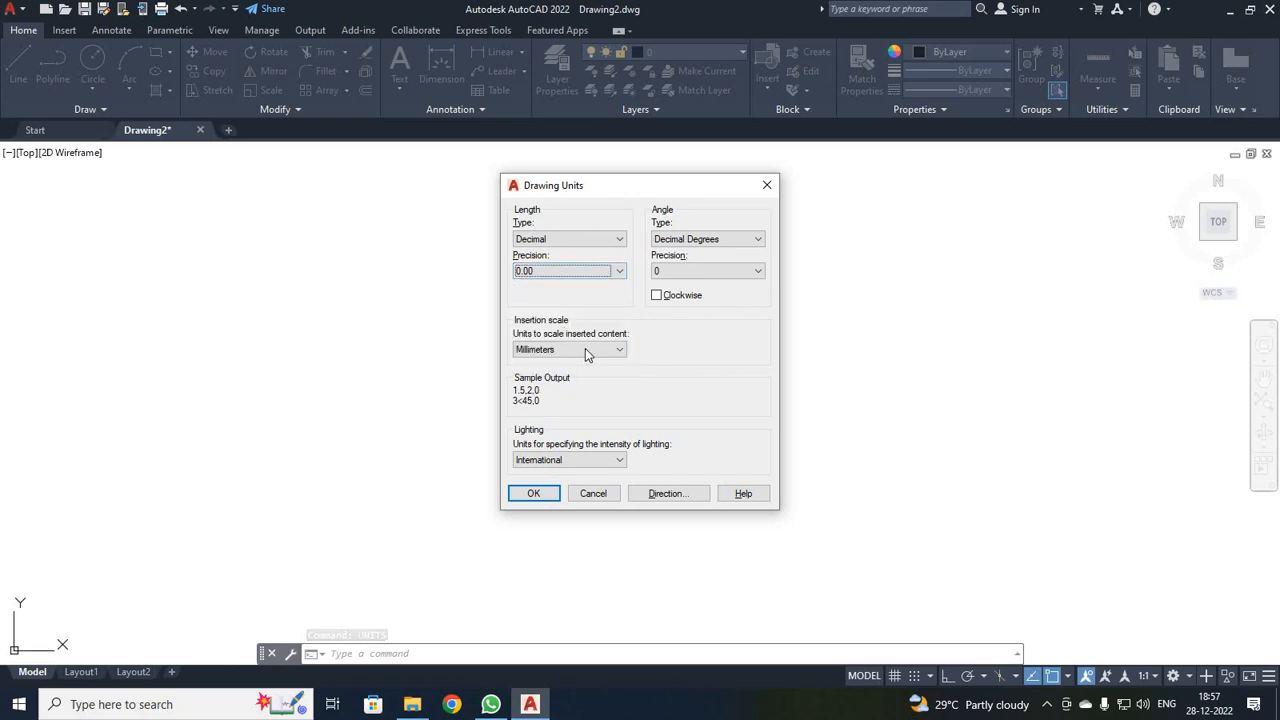
left_click(548, 496)
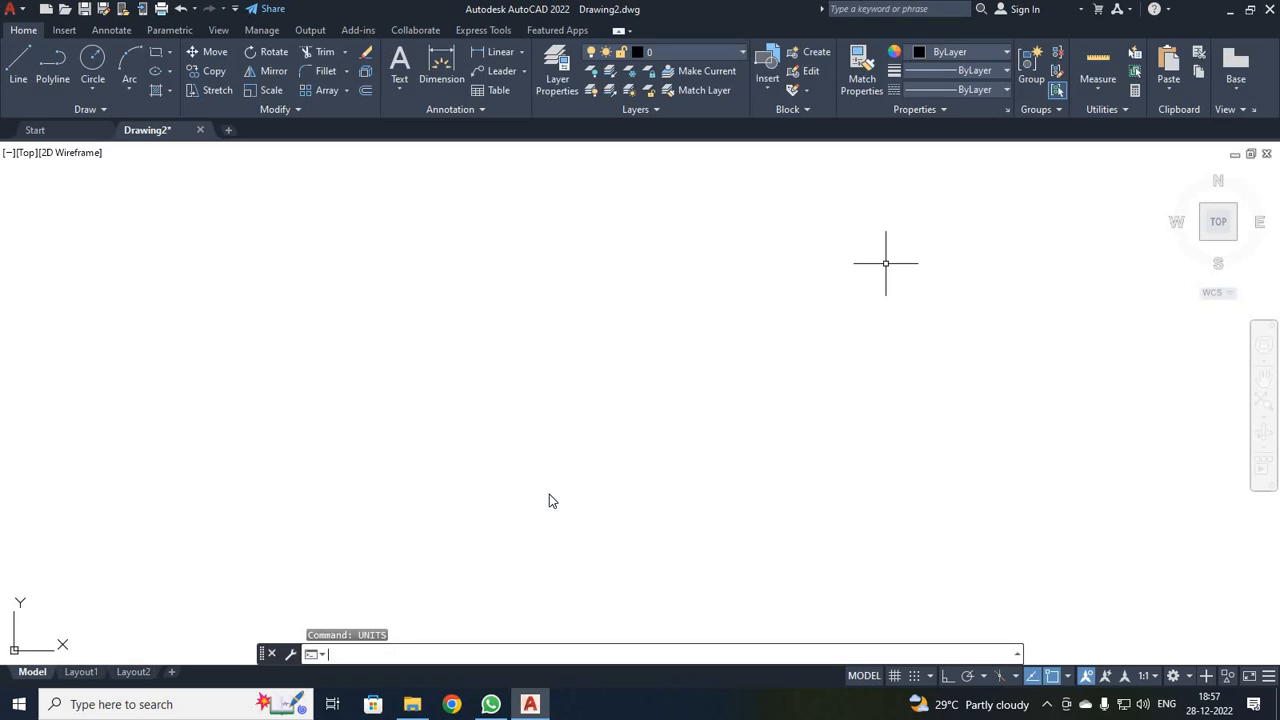
- Set the model space limits with the default lower left corner at 0,0 and the upper right corner at 420,297
type("LIMITS")
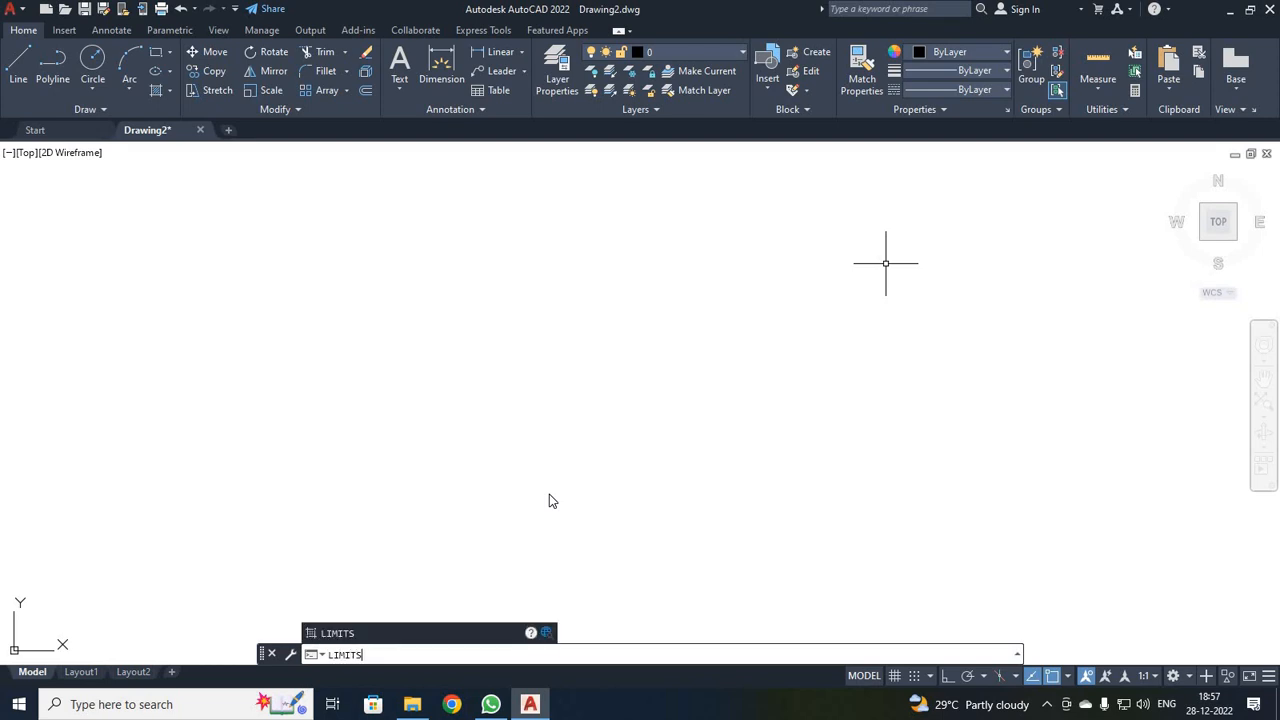
key("Return")
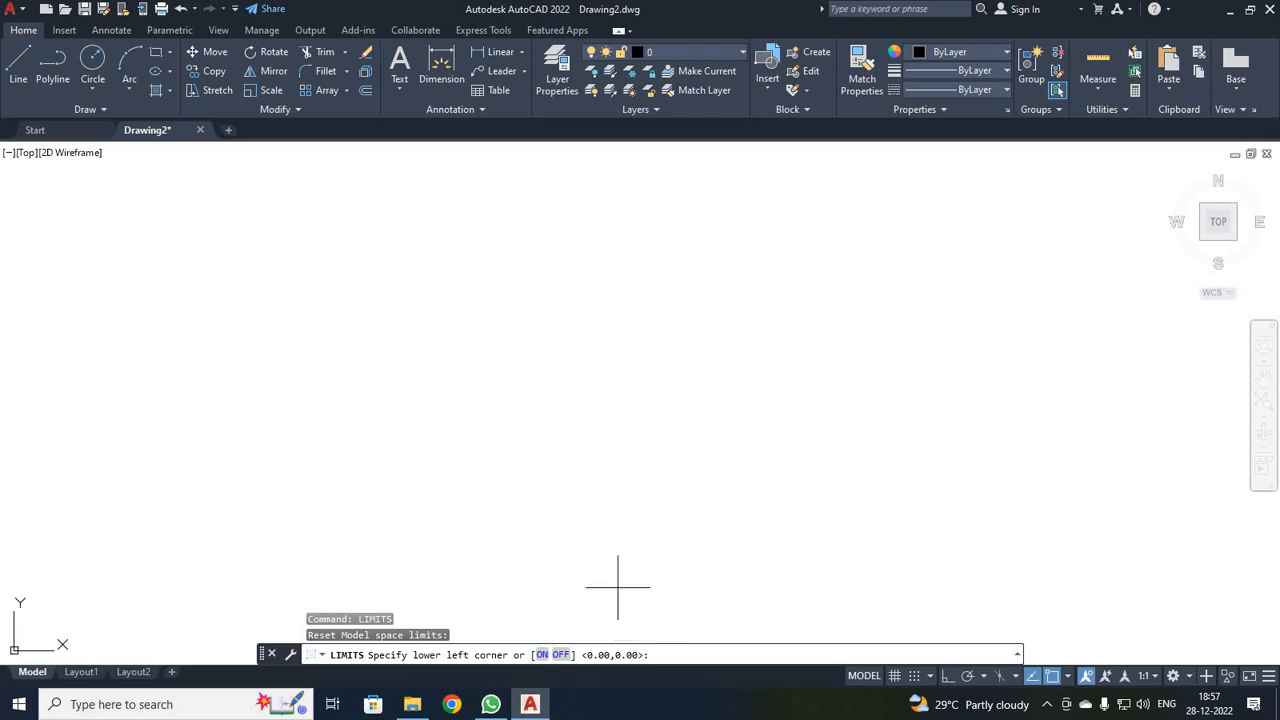
key("Return")
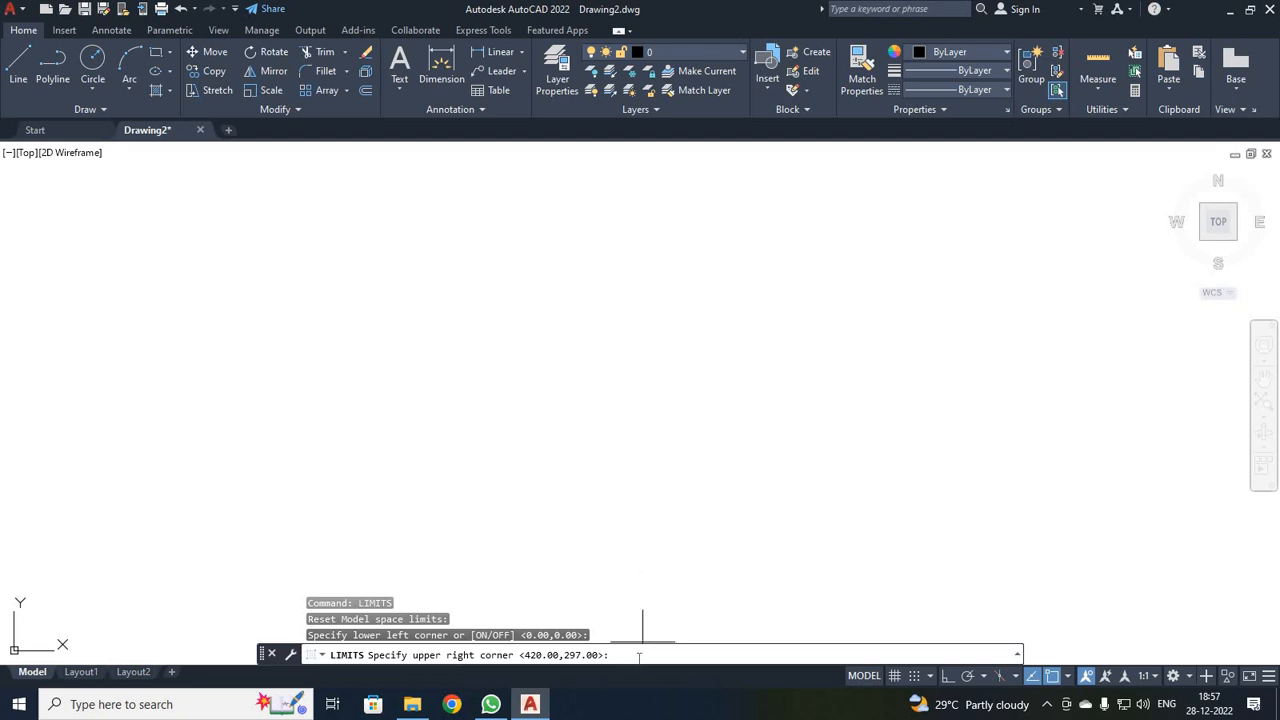
type("420,297")
key("Return")
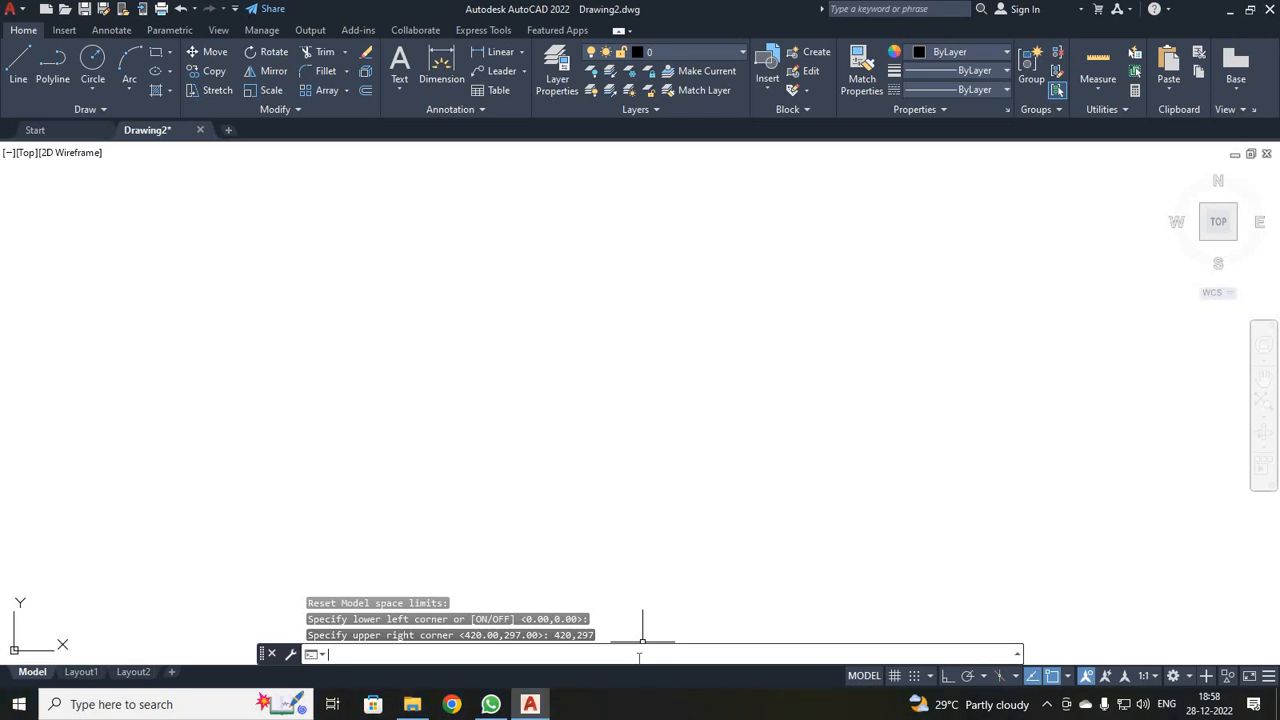
- Zoom the view to the drawing limits using the ZOOM command's All option
type("ZOMM")
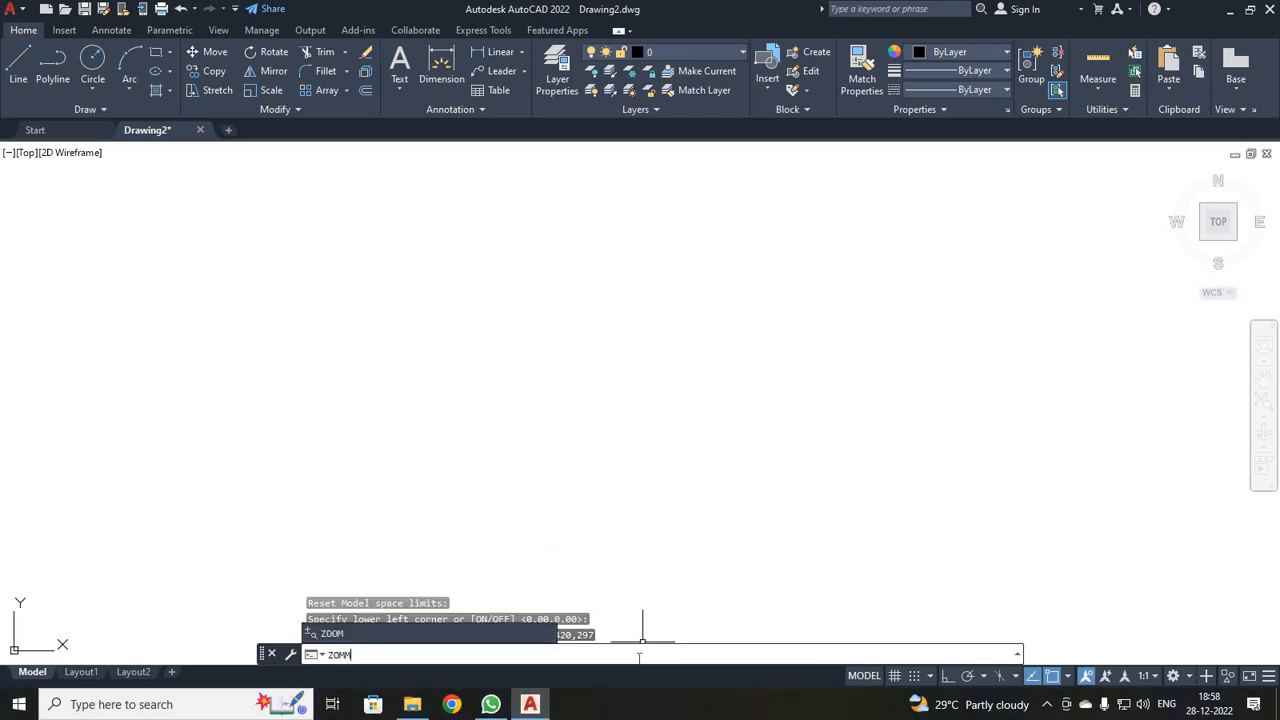
key("BackSpace")
key("BackSpace")
type("OM")
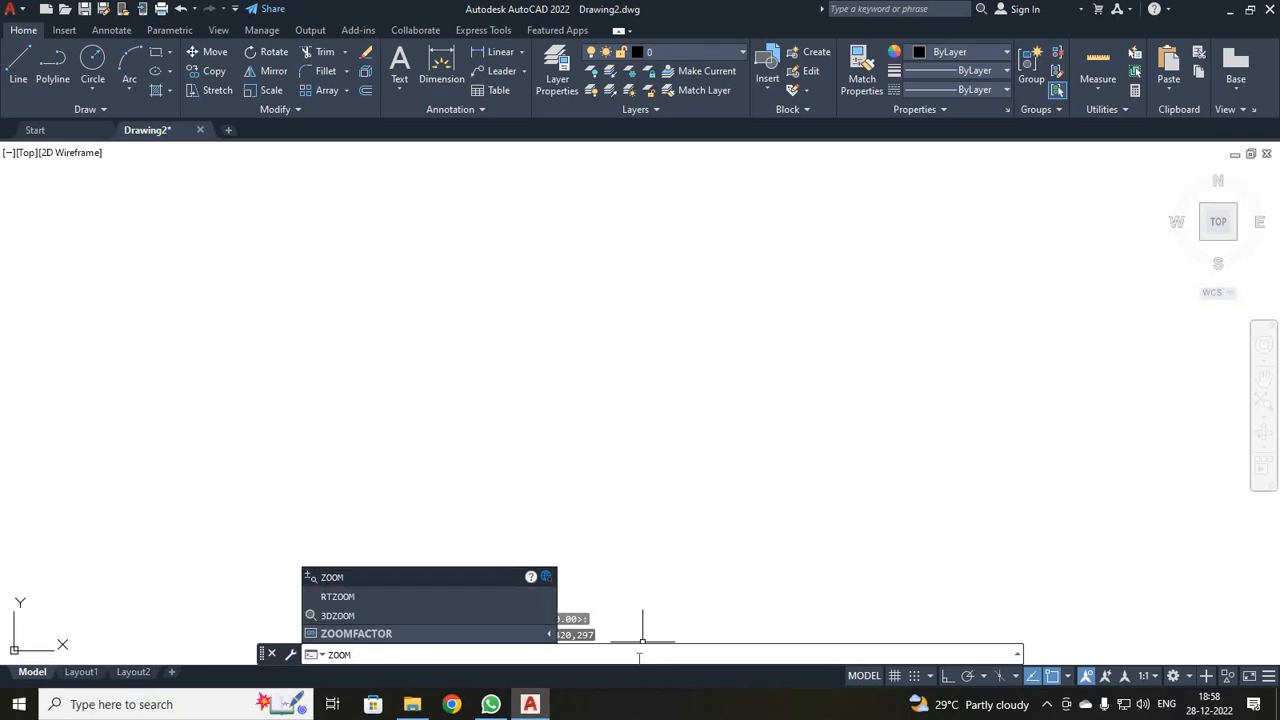
key("Return")
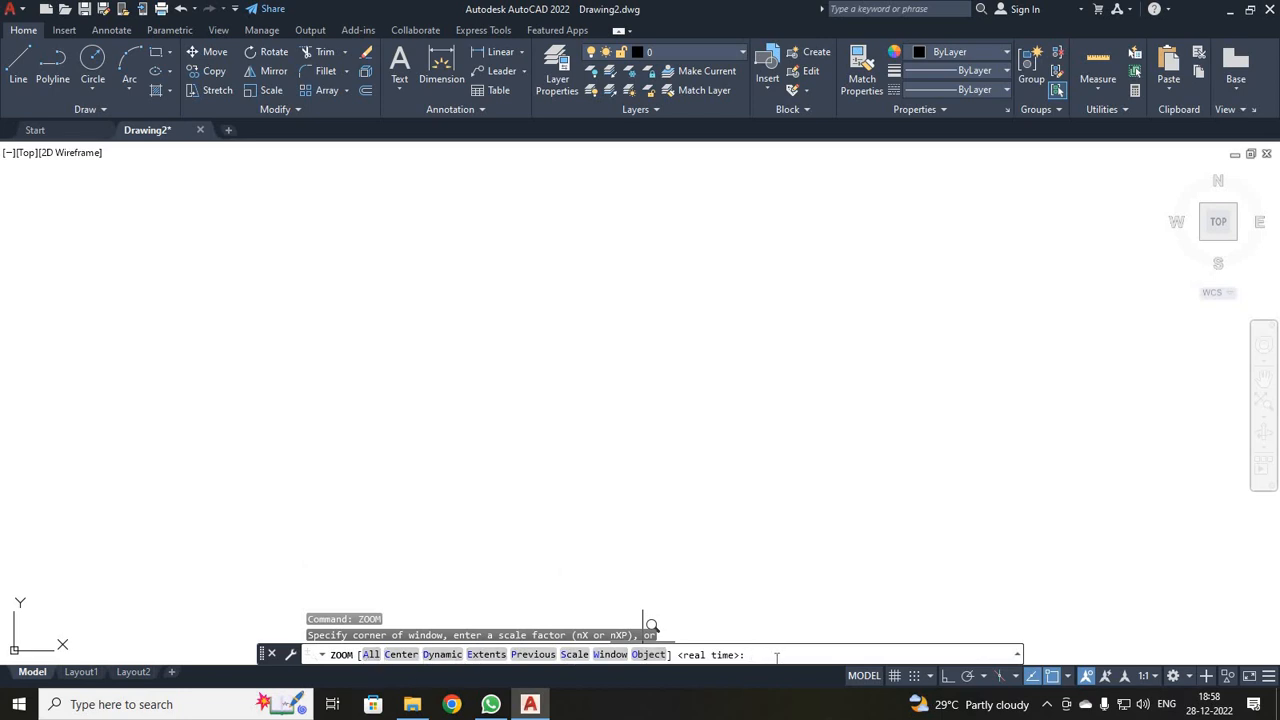
type("A")
key("Return")
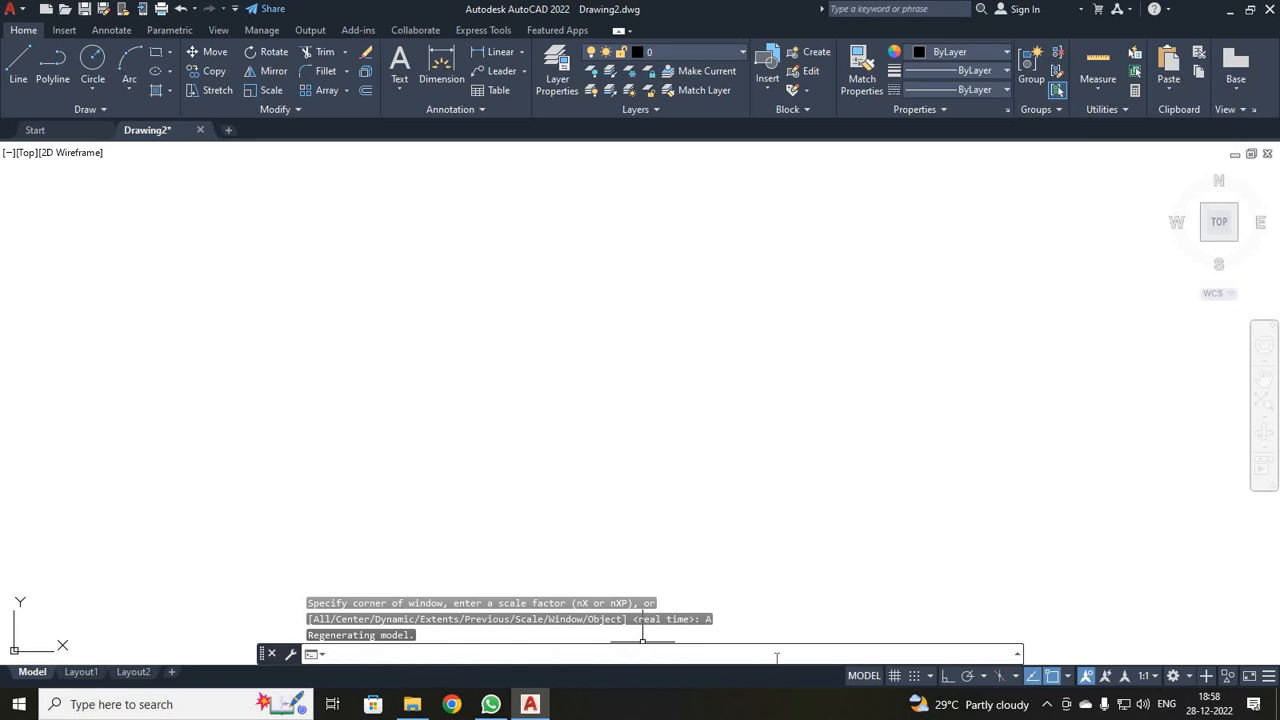
- Review the object snap modes in the drafting settings and accept them
type("OSNAP")
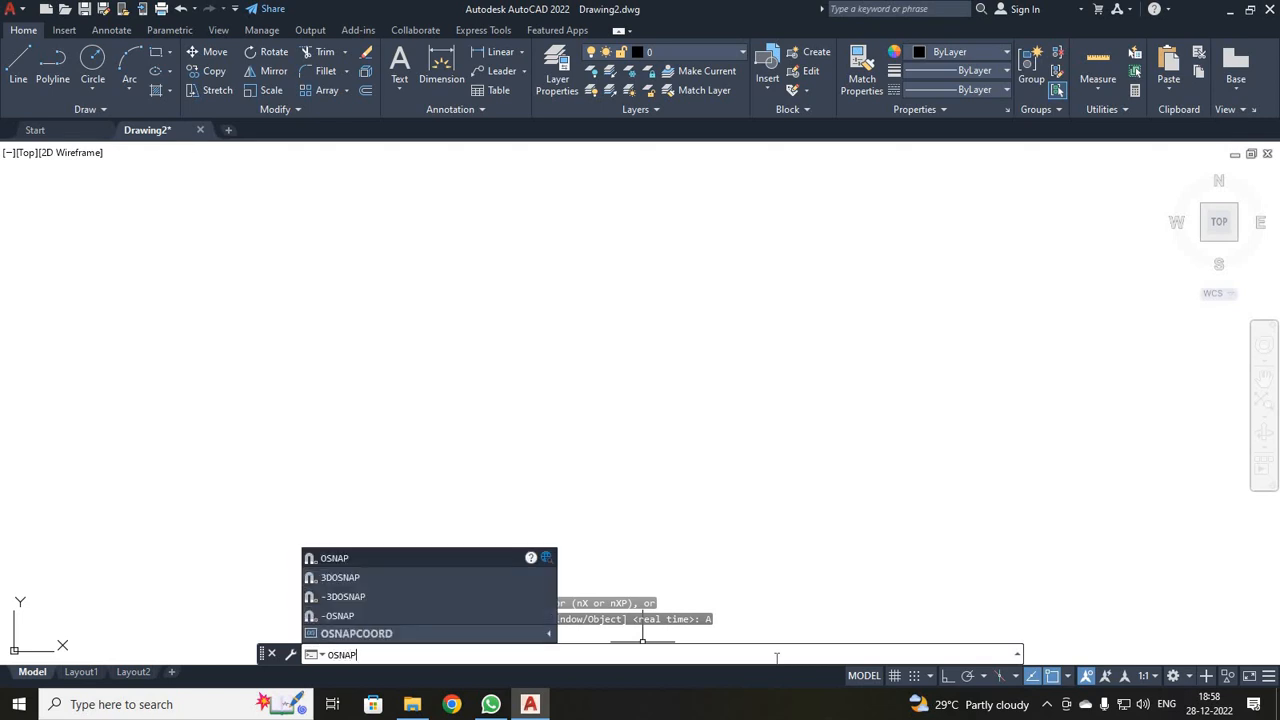
key("Return")
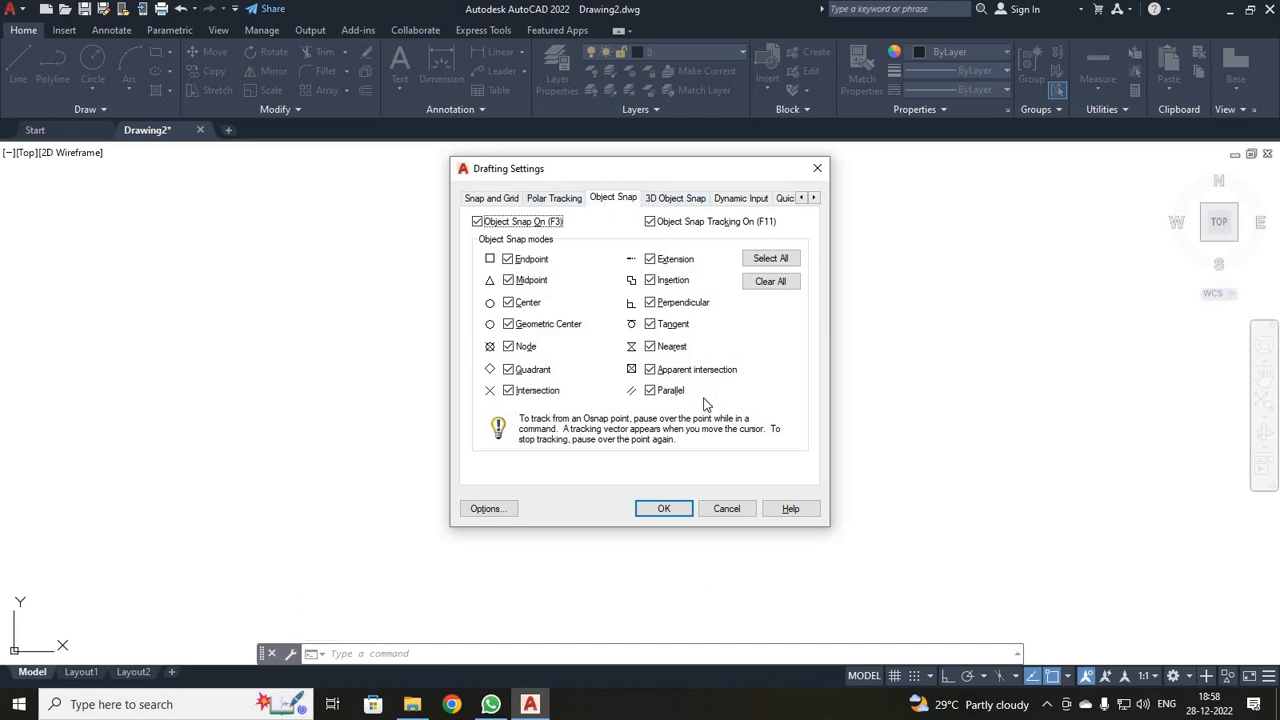
left_click(685, 514)
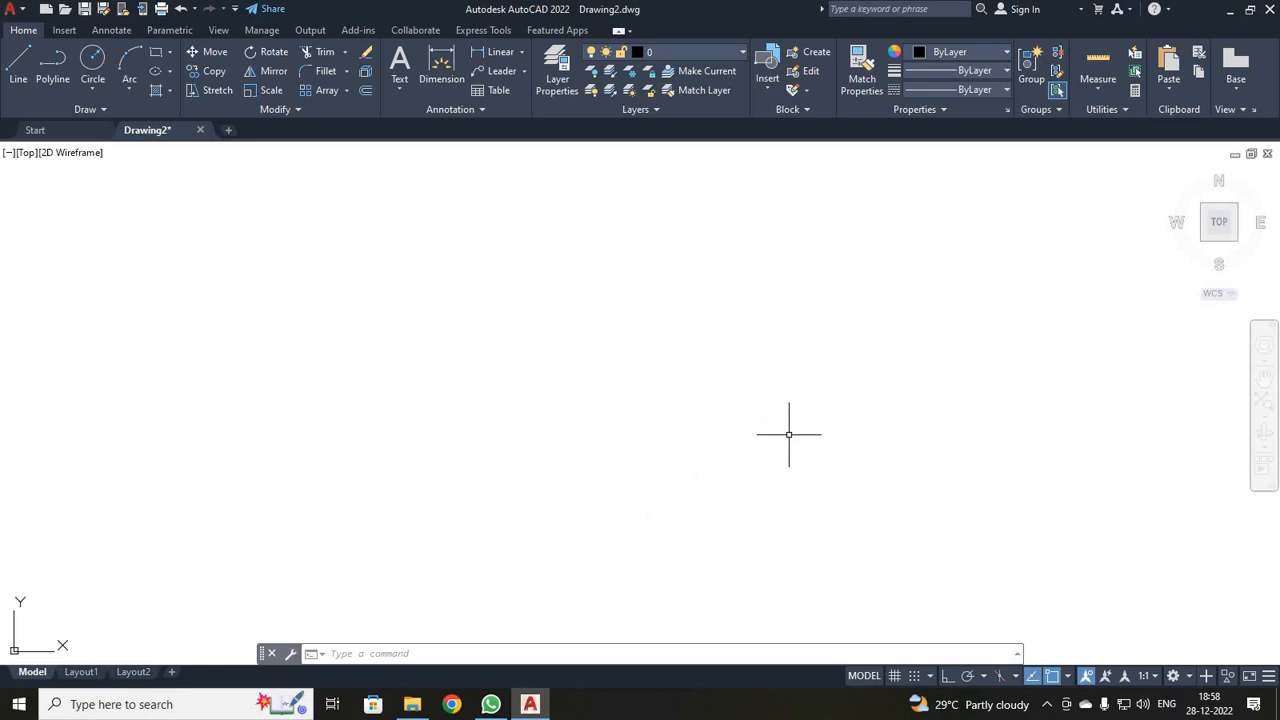
- Enable Display Lineweight in the lineweight settings so that line thicknesses show in the drawing
left_click(1006, 71)
scroll(948, 157, "down", 3)
scroll(948, 157, "down", 2)
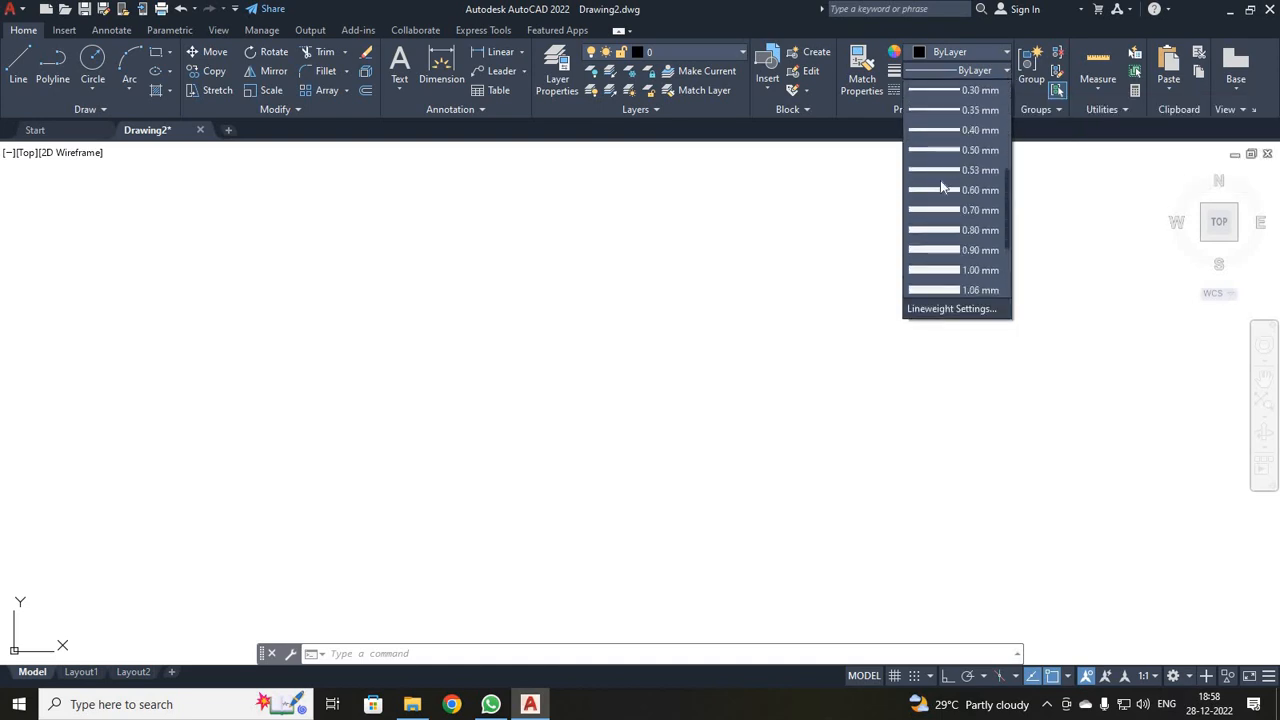
scroll(955, 315, "down", 2)
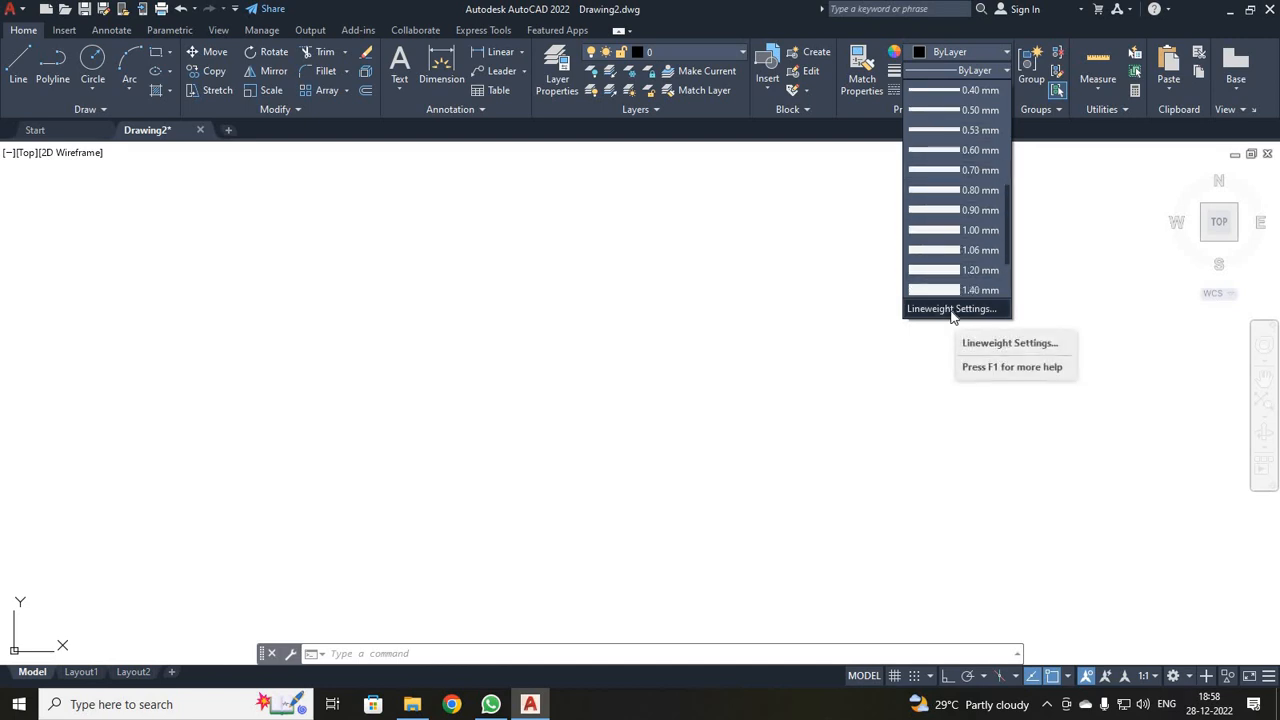
left_click(951, 309)
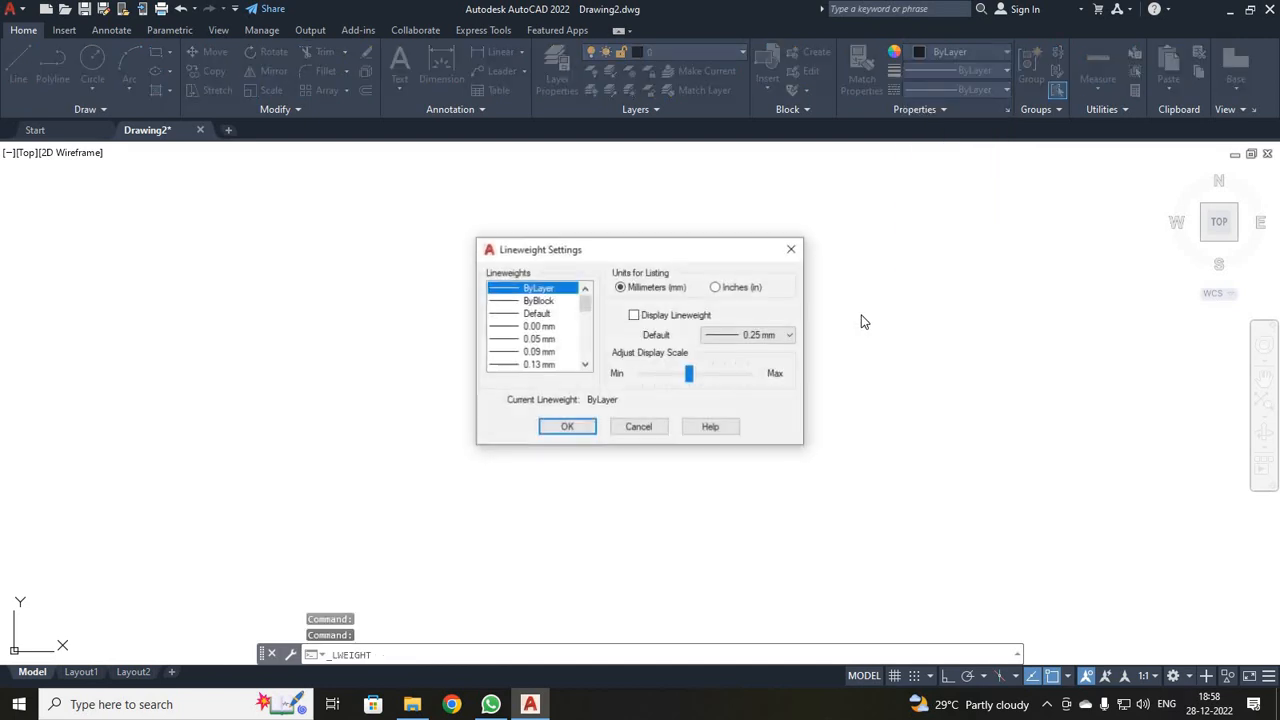
left_click(636, 317)
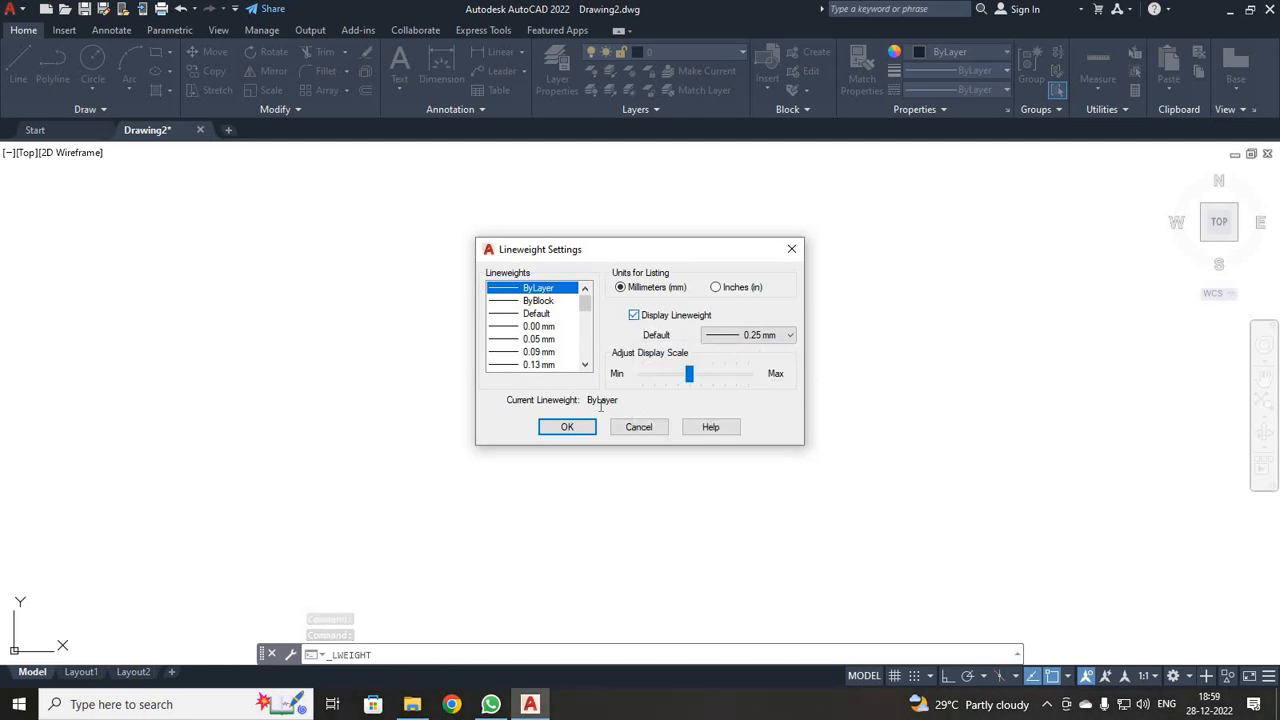
left_click(582, 433)
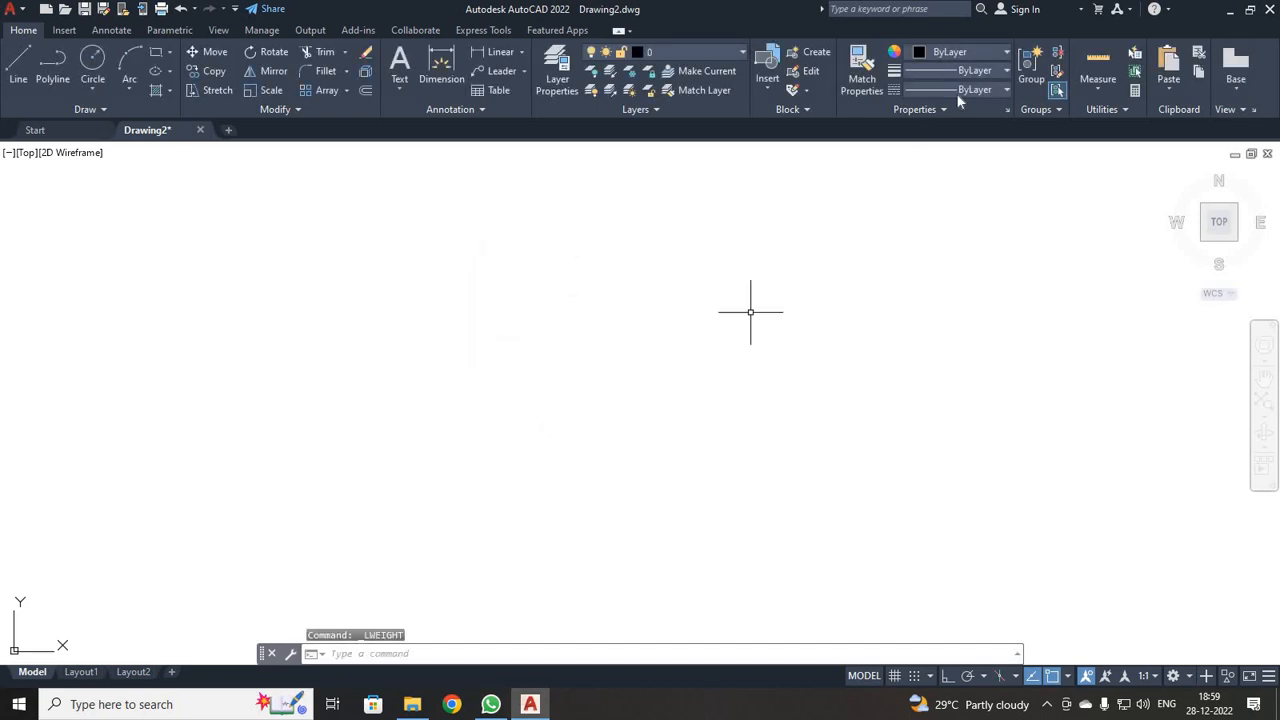
- Set the current lineweight for new objects to 0.50 mm
left_click(969, 70)
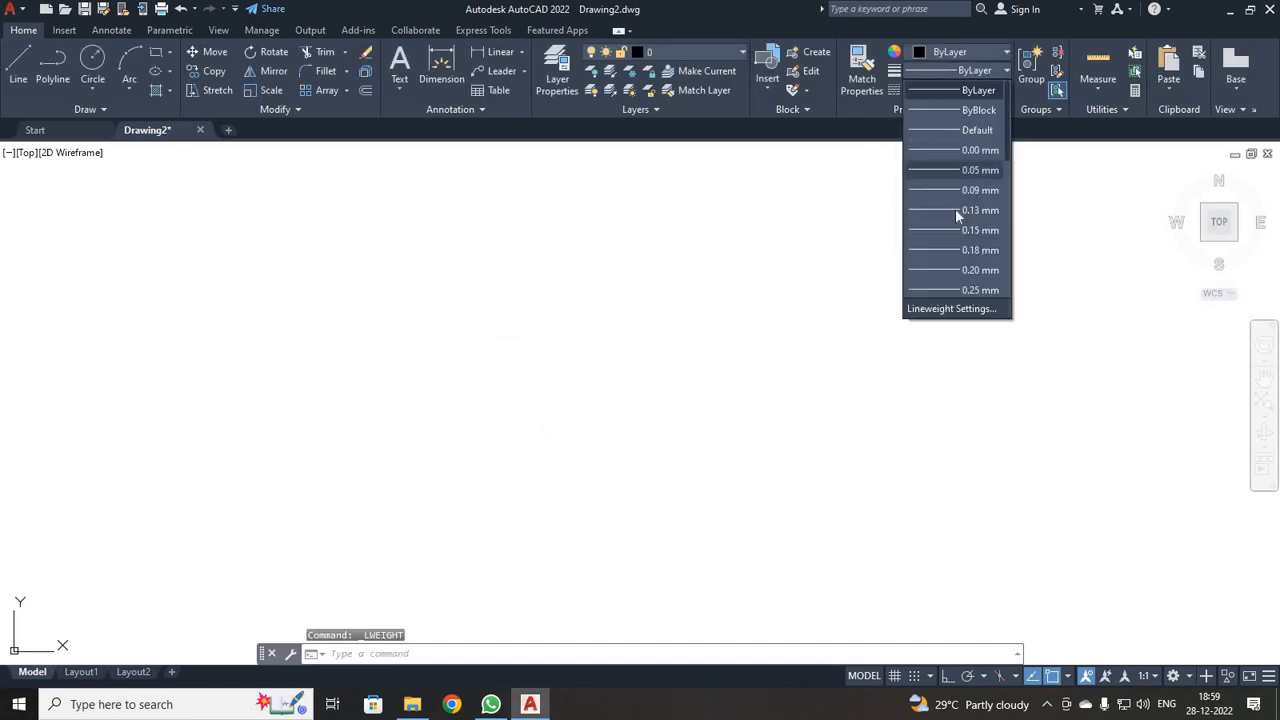
scroll(955, 209, "down", 2)
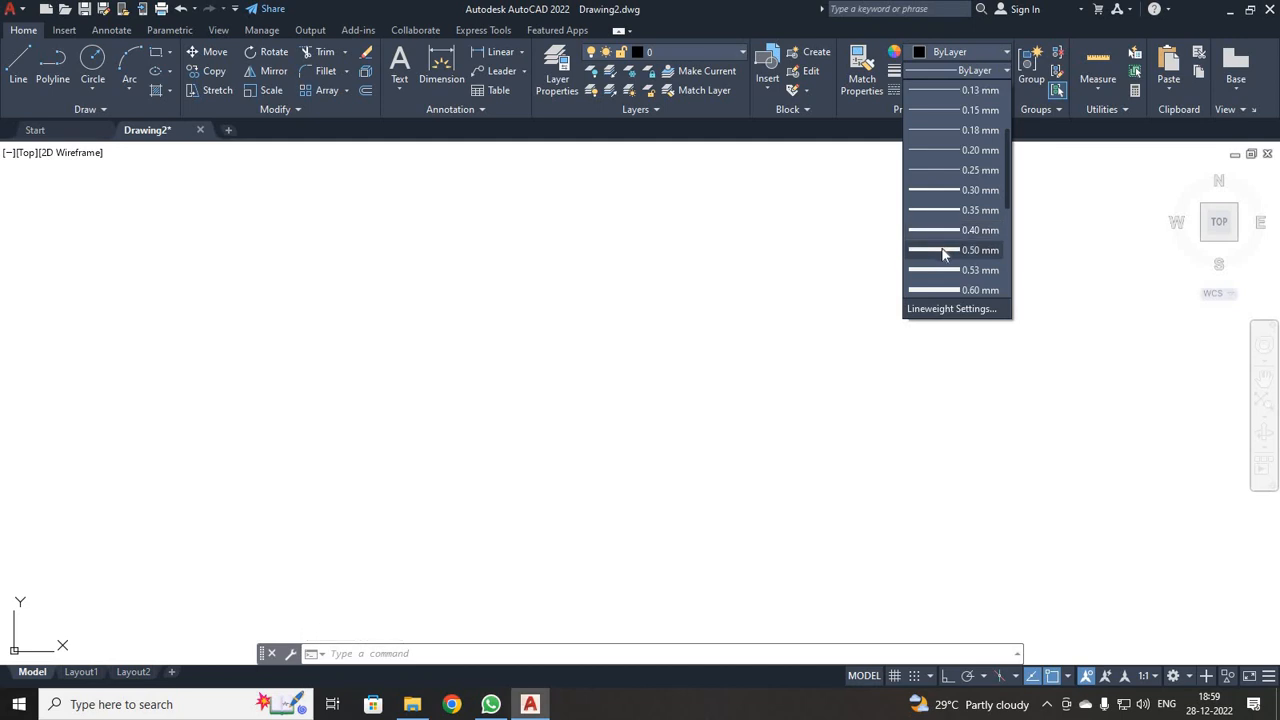
left_click(943, 251)
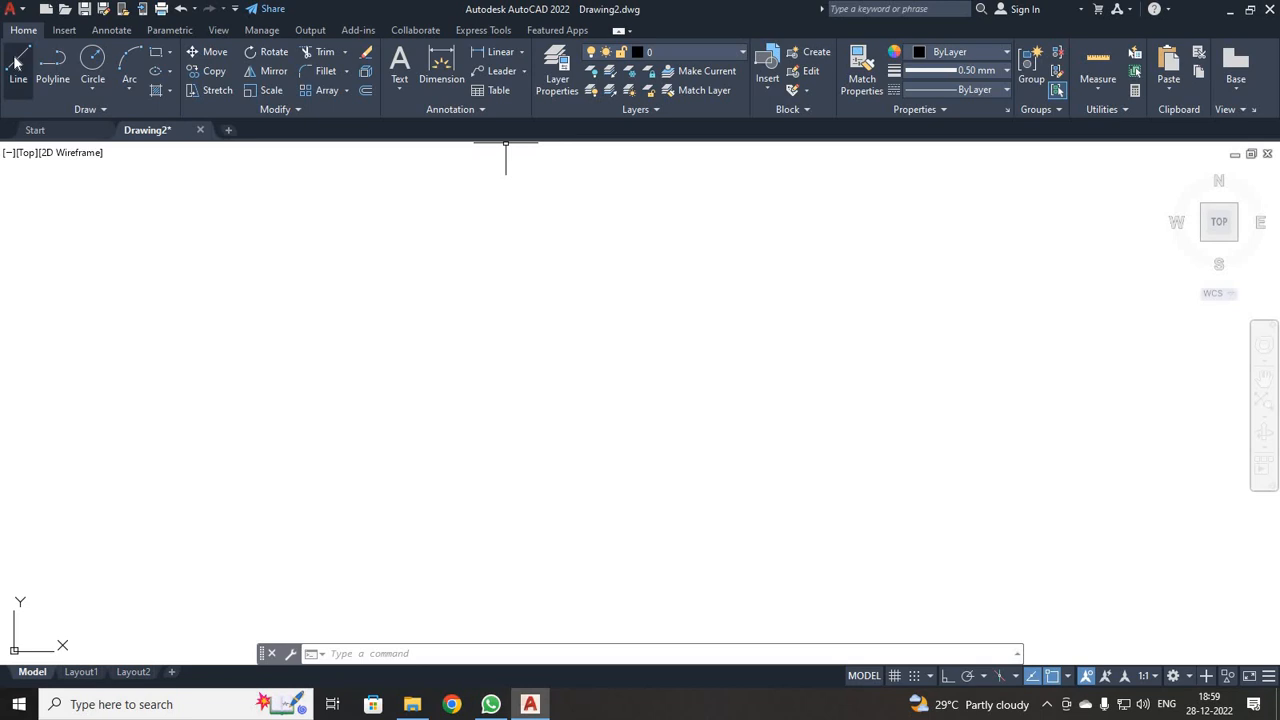
- With Ortho on, draw the sheet border's bottom edge 420 long and its right edge 297 upward using Line
left_click(15, 62)
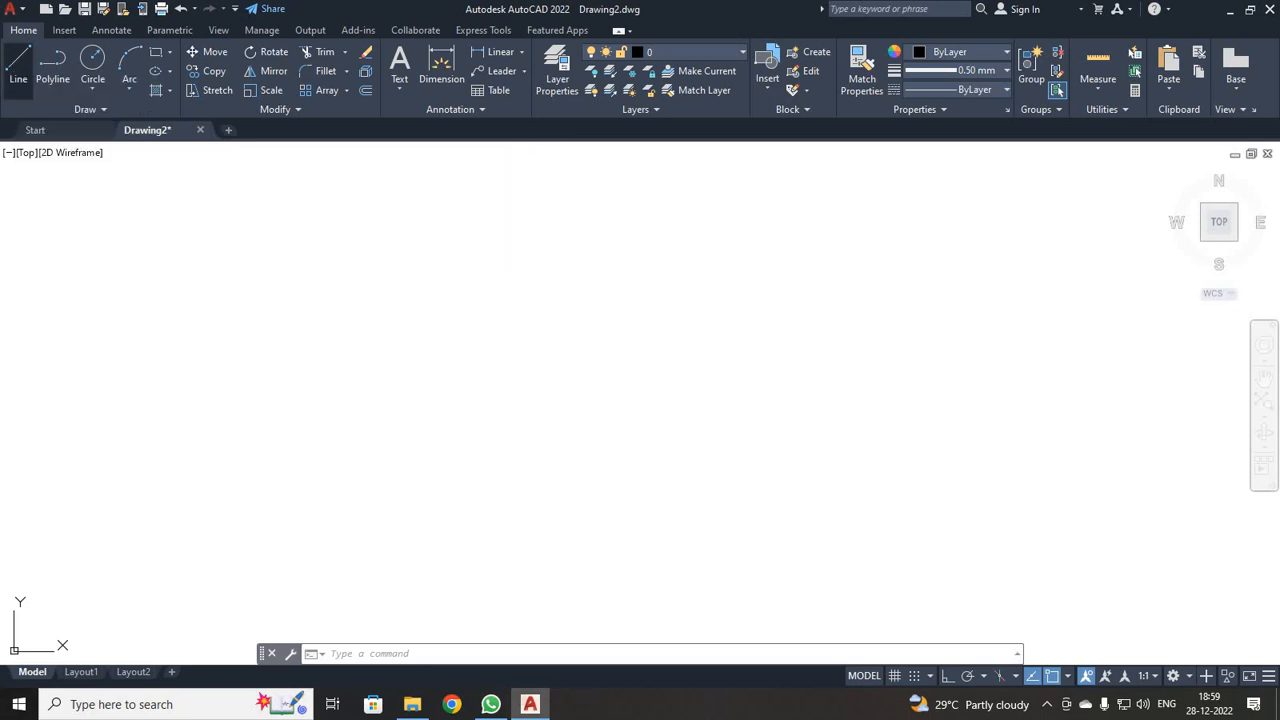
left_click(390, 613)
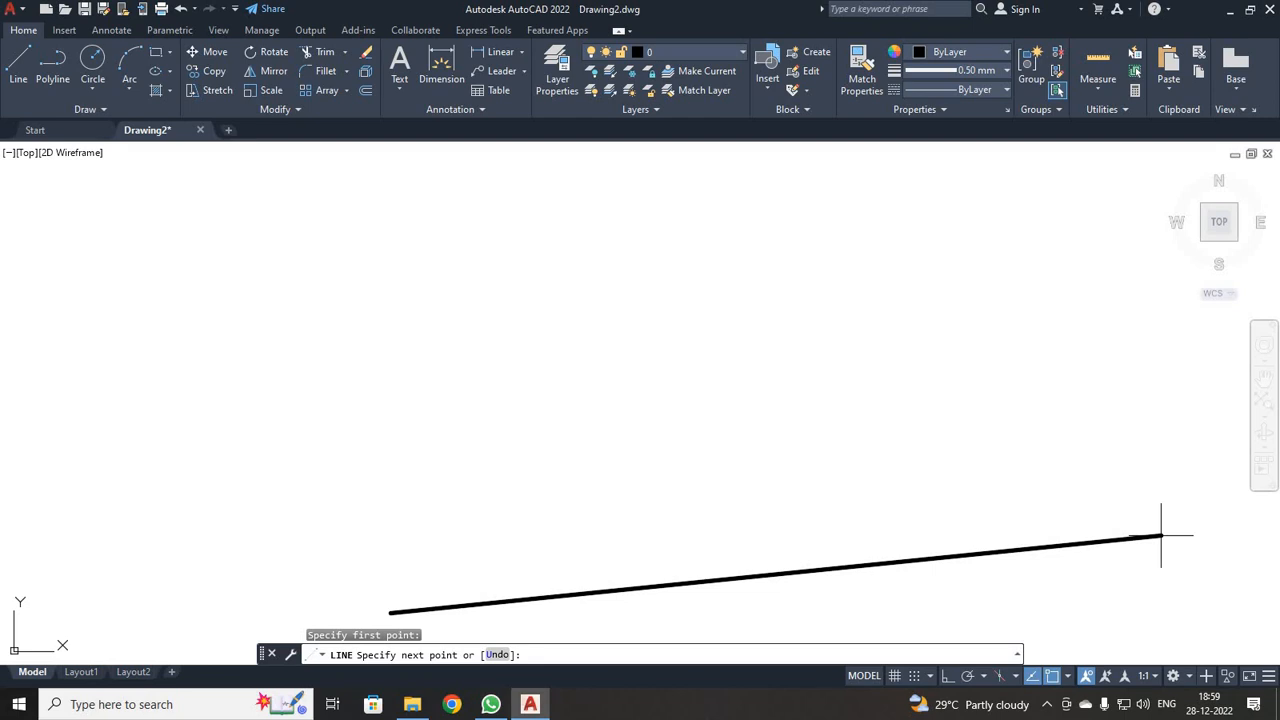
key("F8")
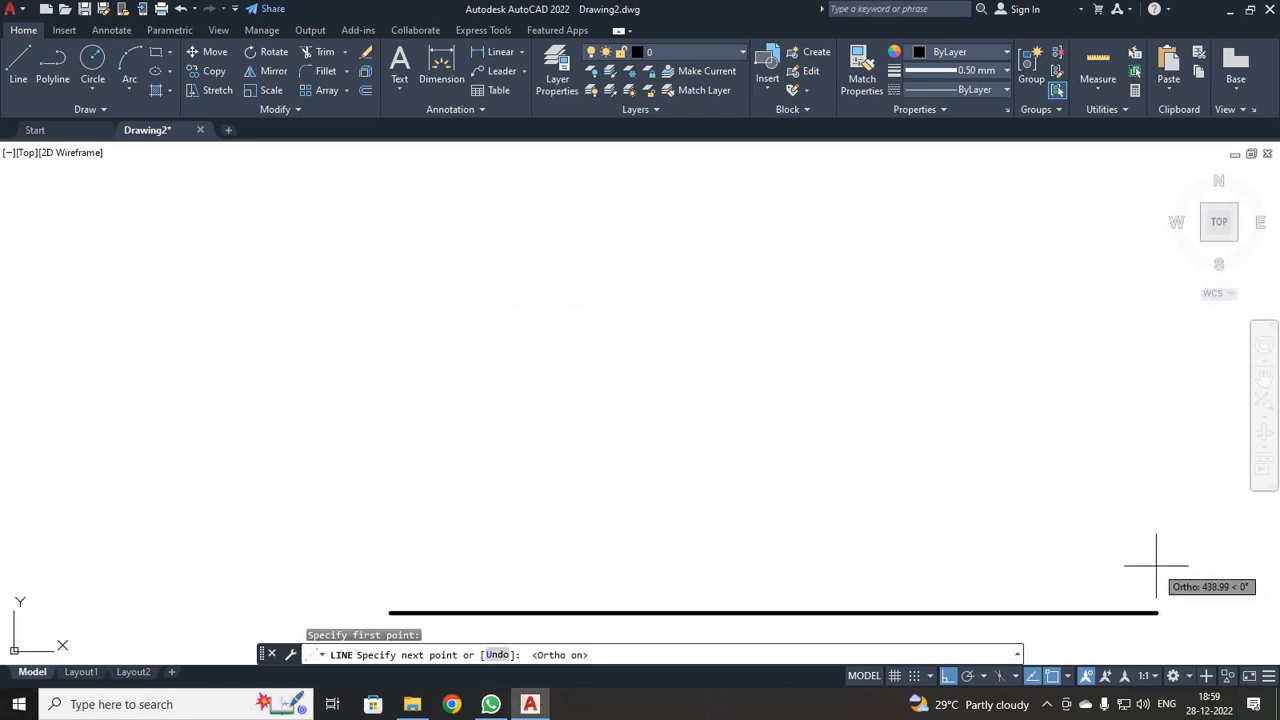
type("420")
key("Return")
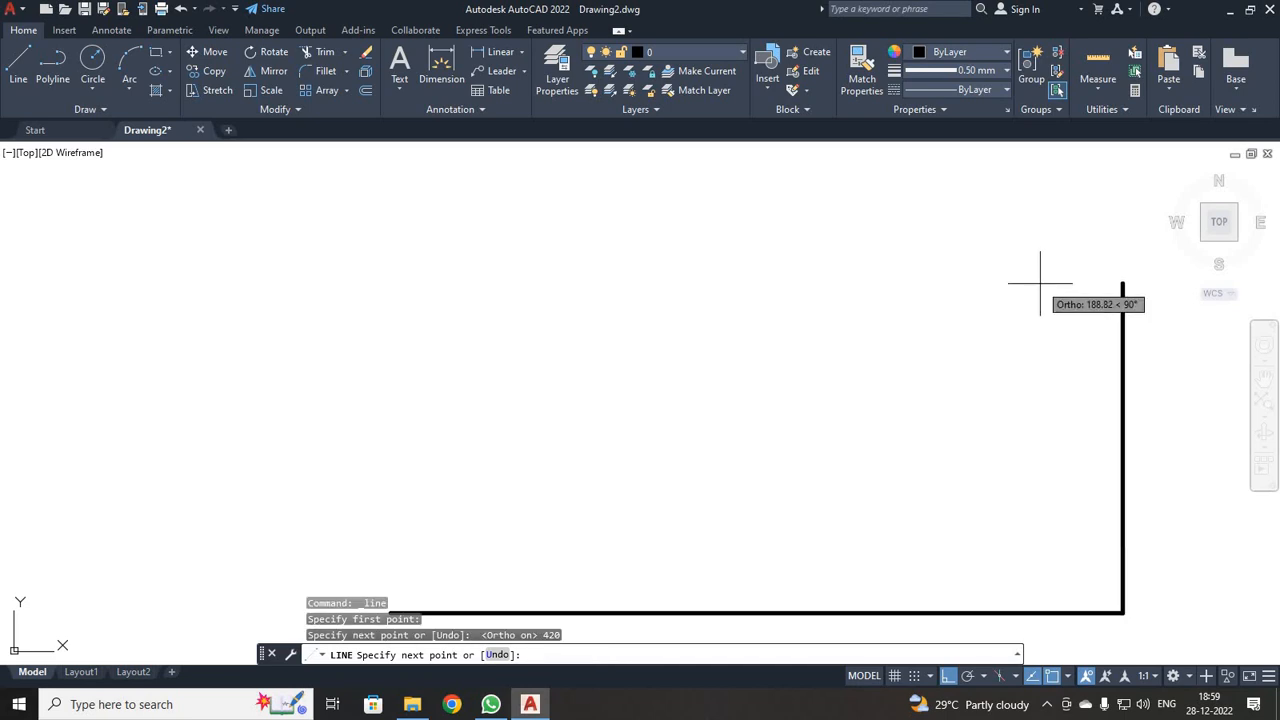
type("297")
key("Return")
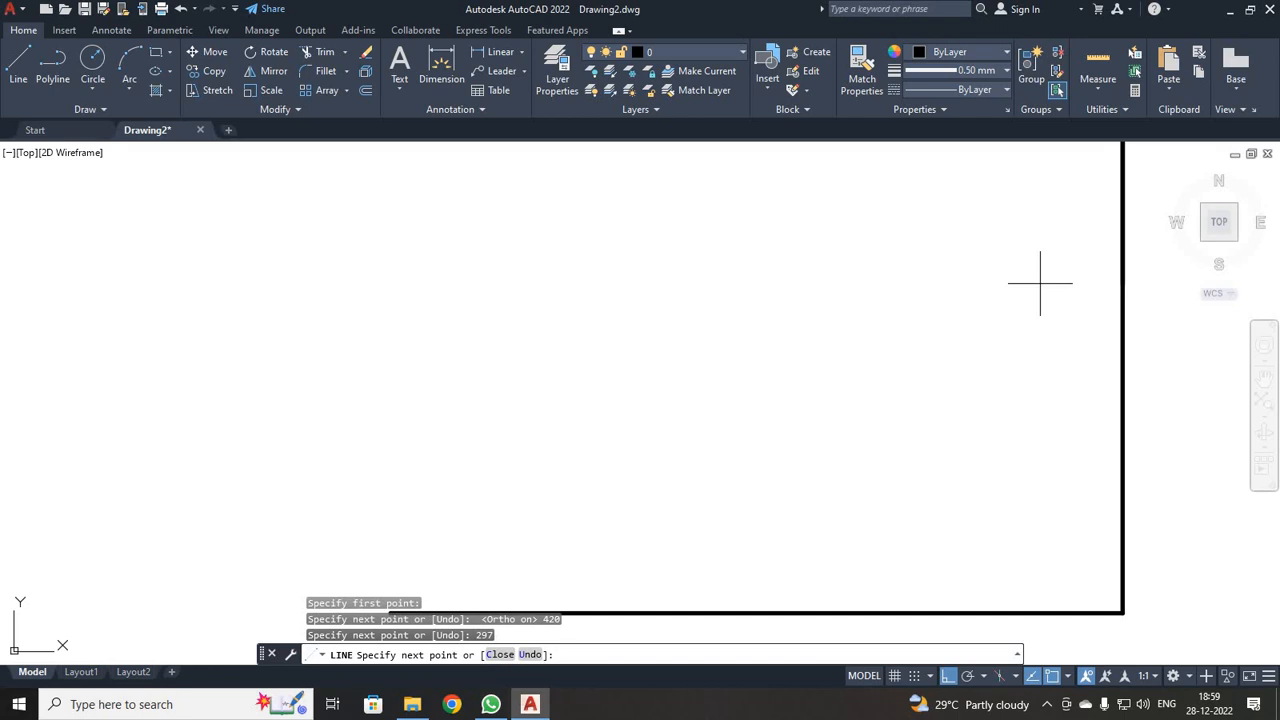
- Complete the sheet border with a top edge 420 long to the left and a left edge 297 downward
scroll(1040, 283, "down", 2)
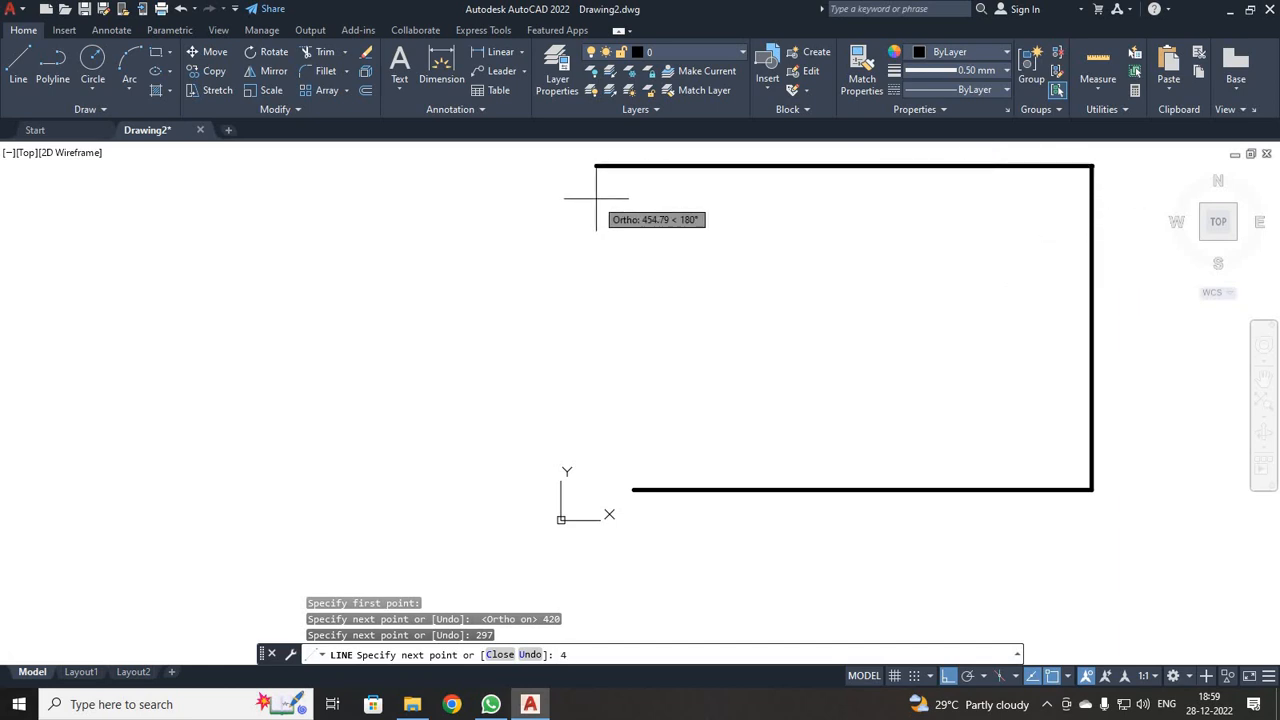
type("20")
key("Return")
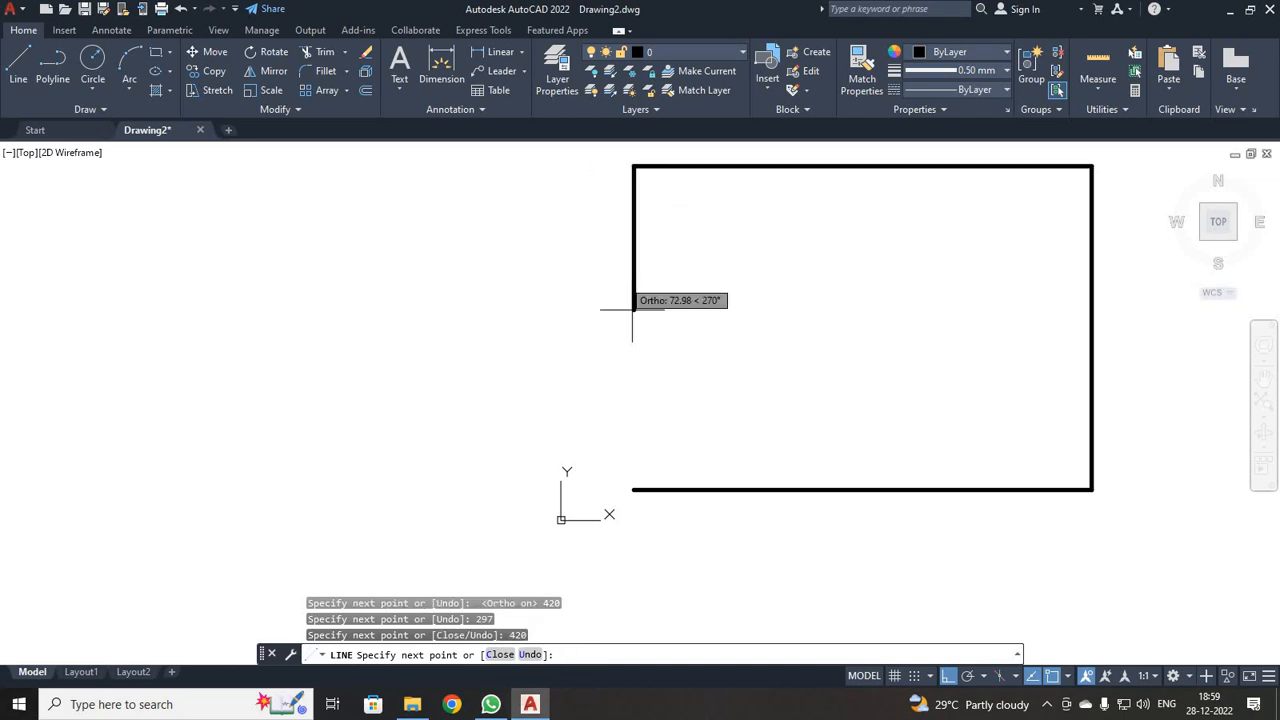
type("29")
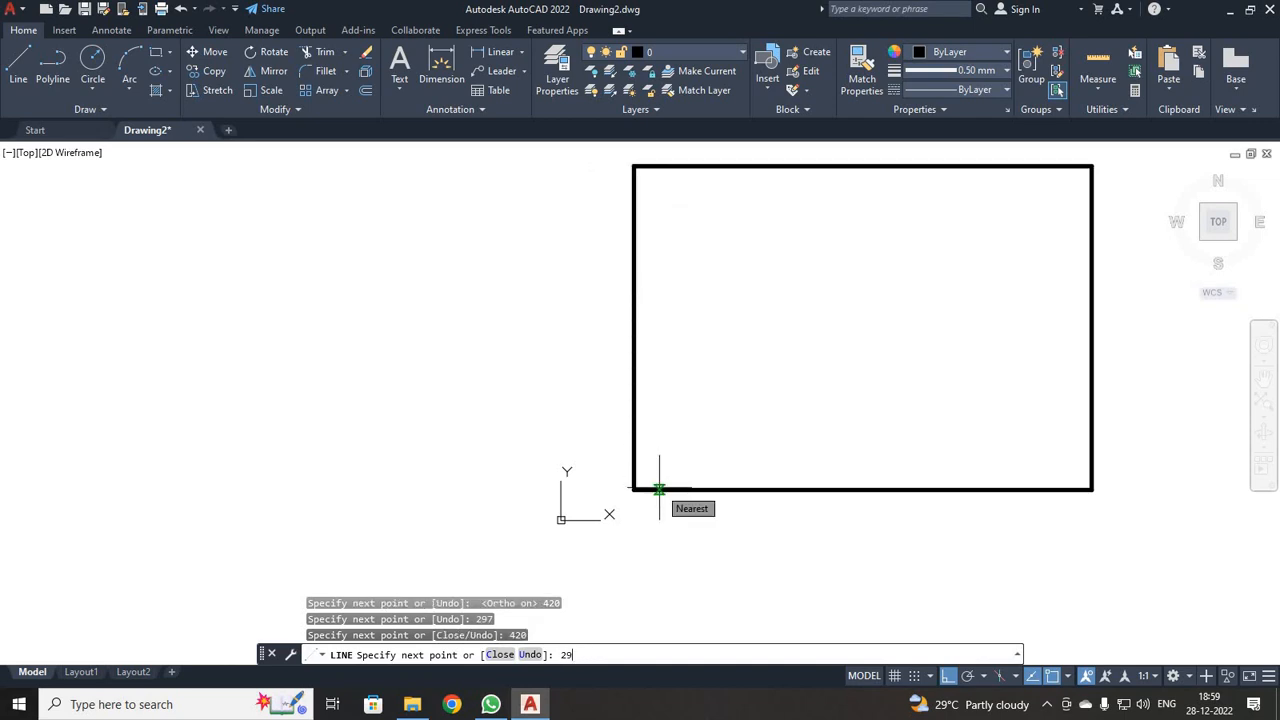
type("7")
key("Return")
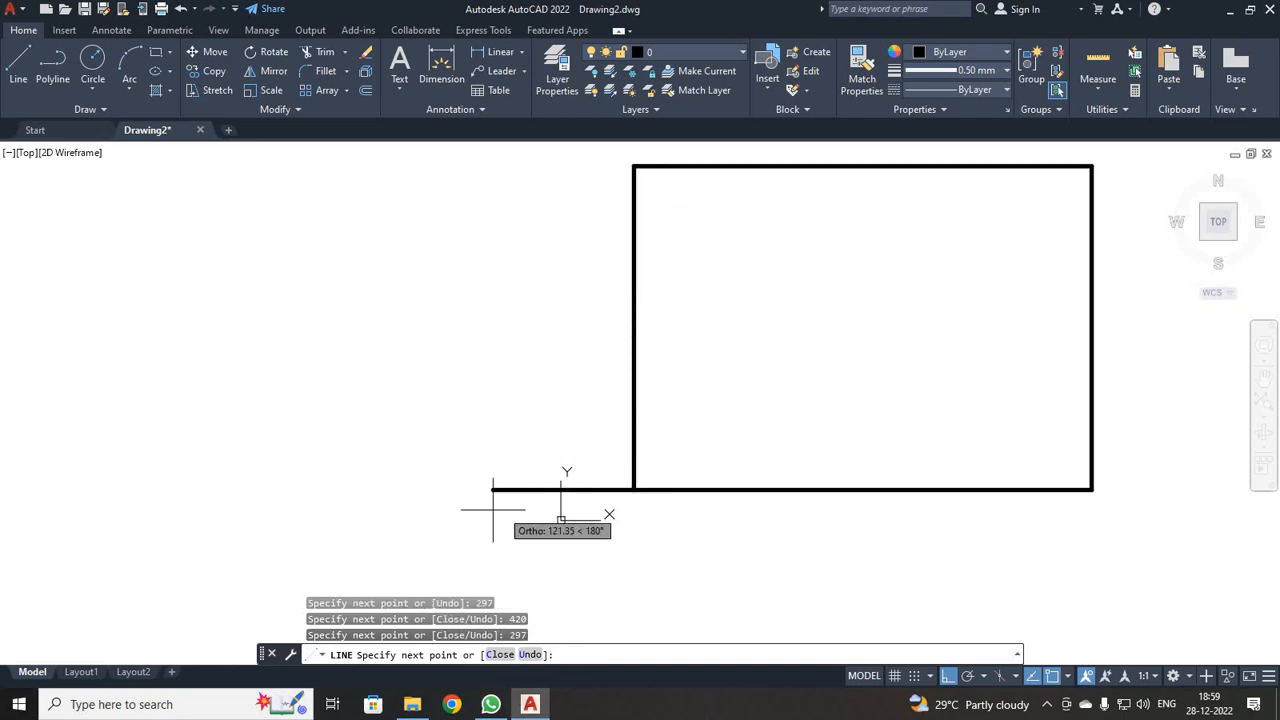
key("Escape")
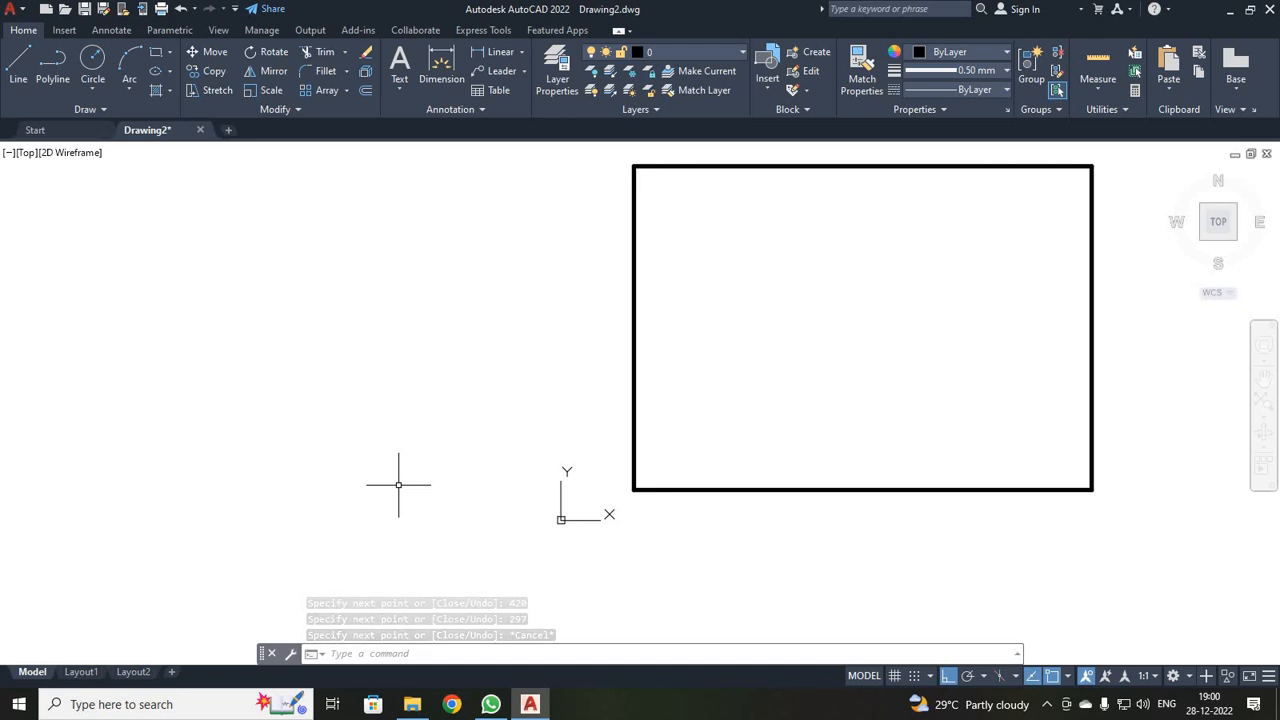
- Zoom to the whole sheet border using the ZOOM command's All option
type("z")
key("Return")
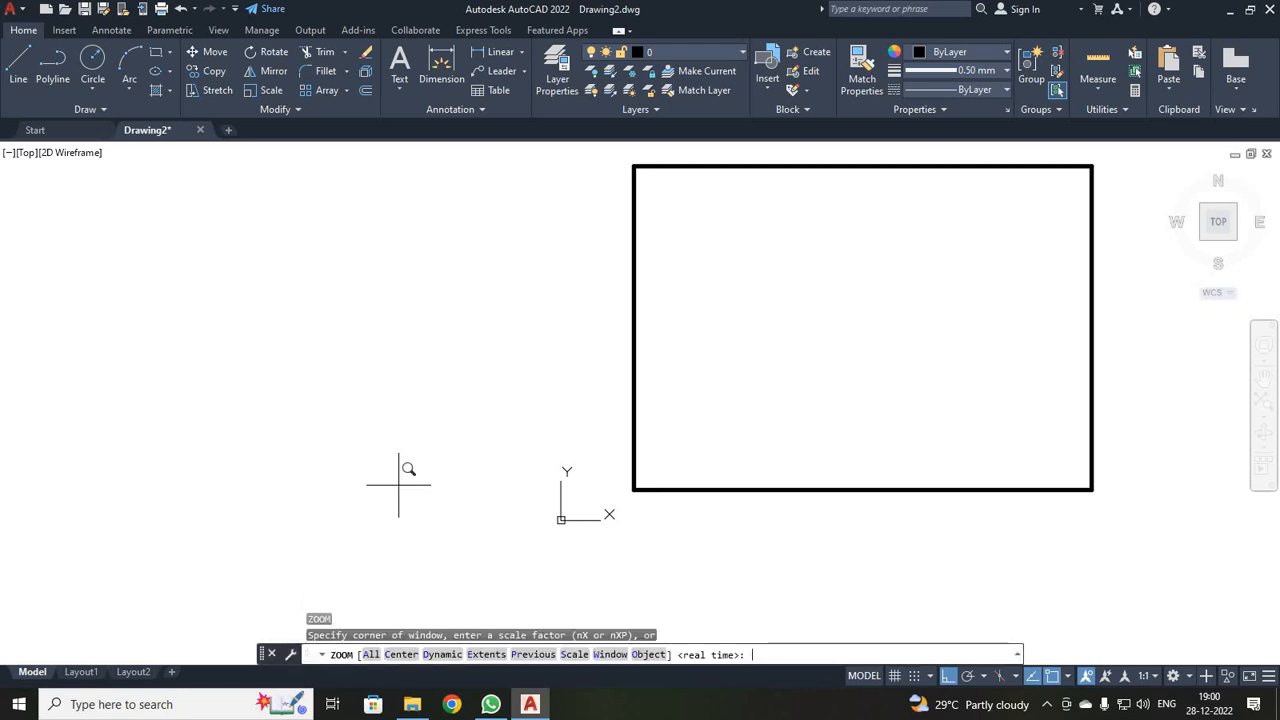
type("a")
key("Return")
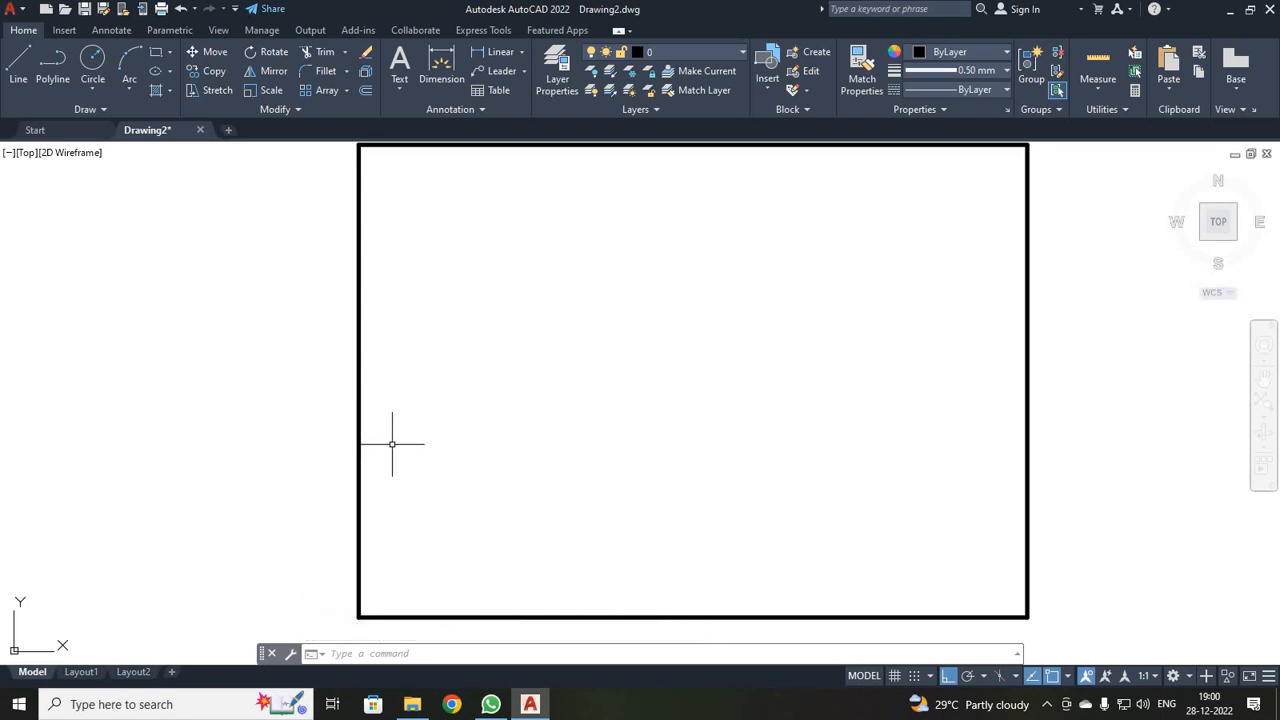
- Set the current lineweight for new objects to 0.40 mm
left_click(991, 72)
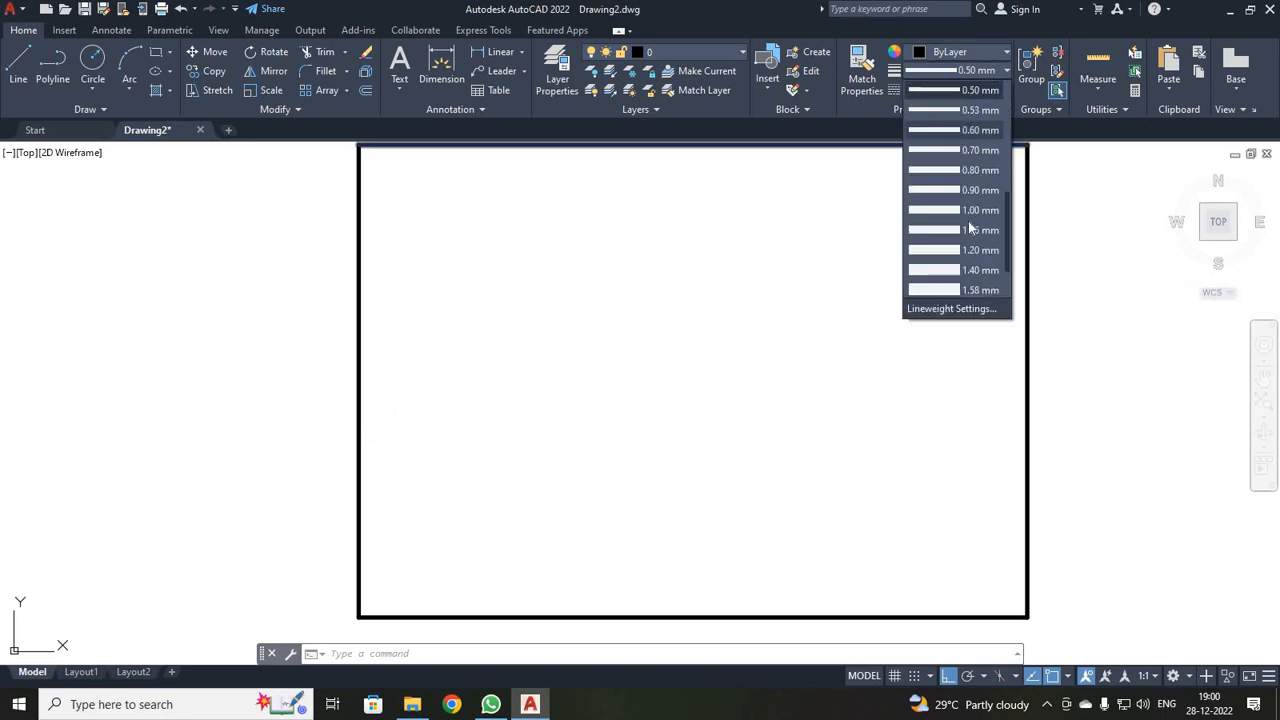
scroll(968, 225, "up", 2)
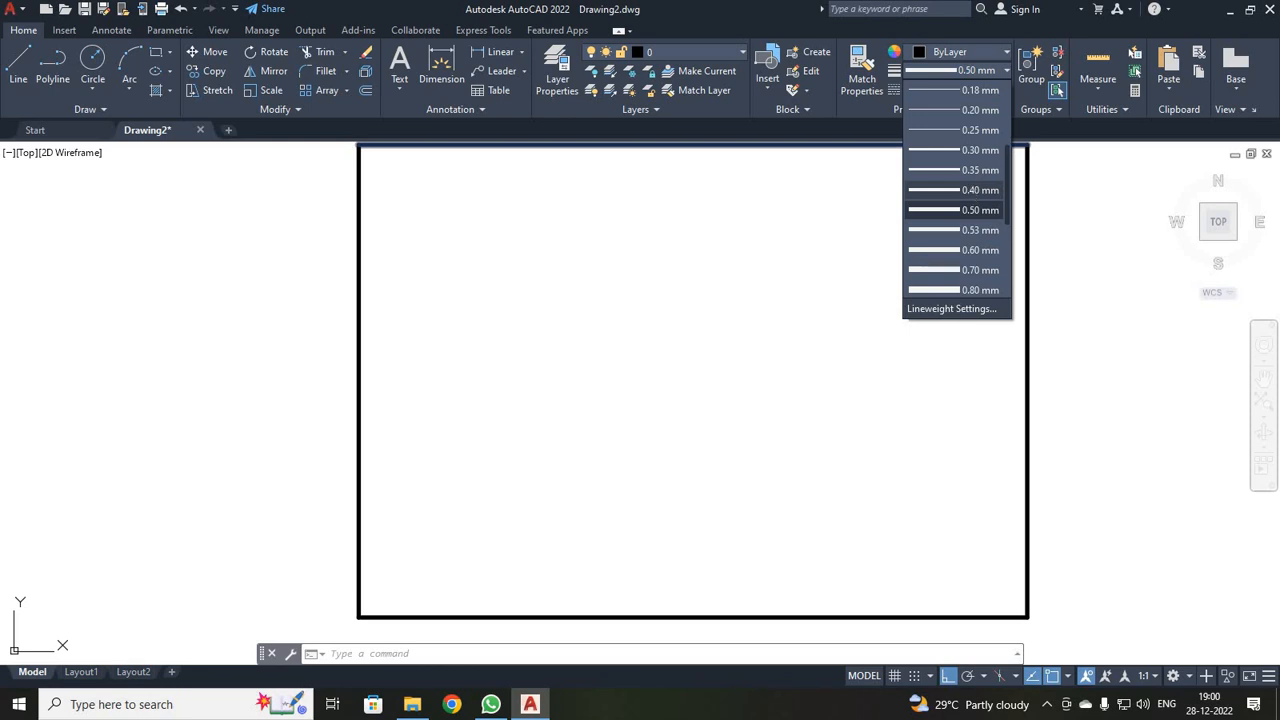
left_click(968, 190)
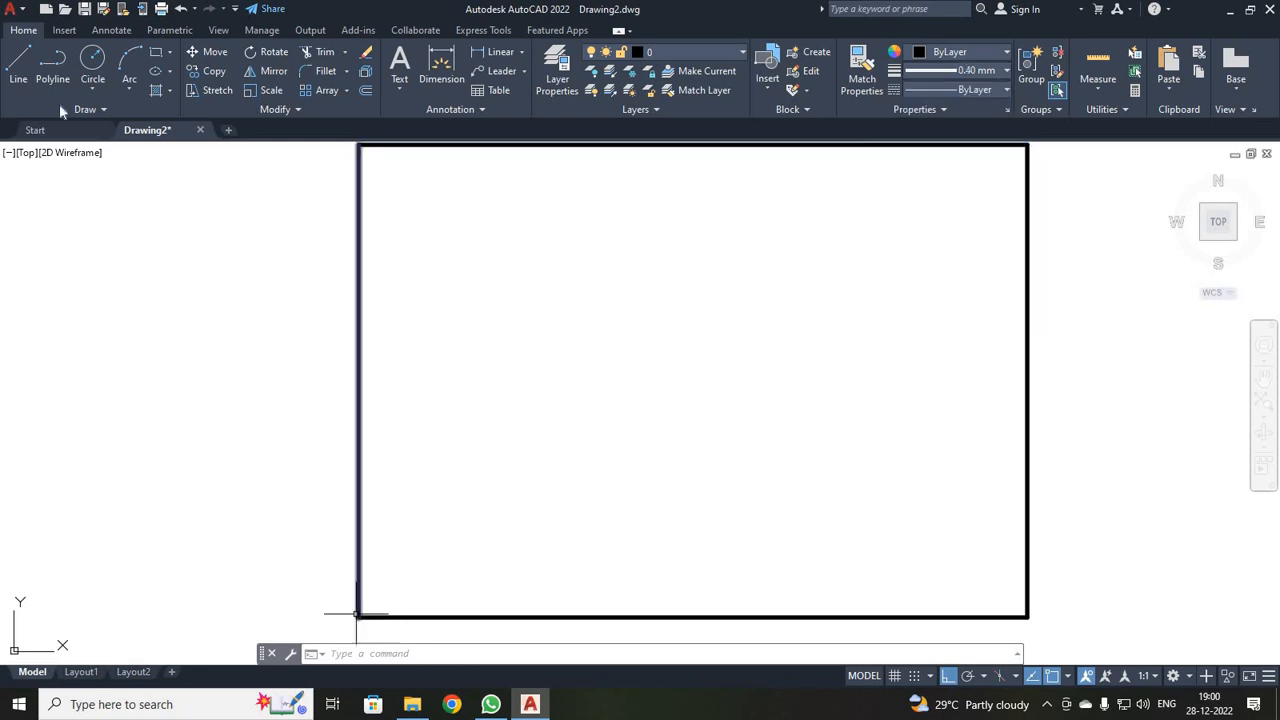
- Draw a line from the sheet border's lower-left corner 20 to the right, continuing 287 upward as the inner border's left edge
left_click(18, 65)
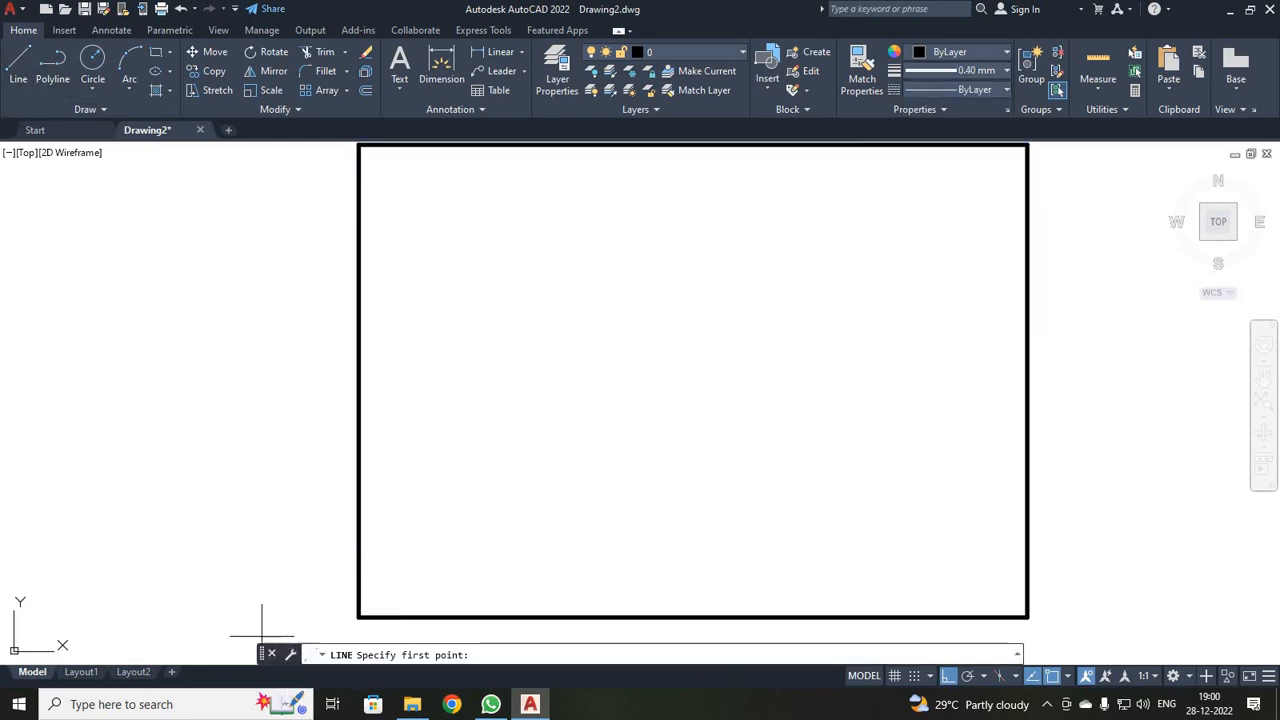
left_click(359, 615)
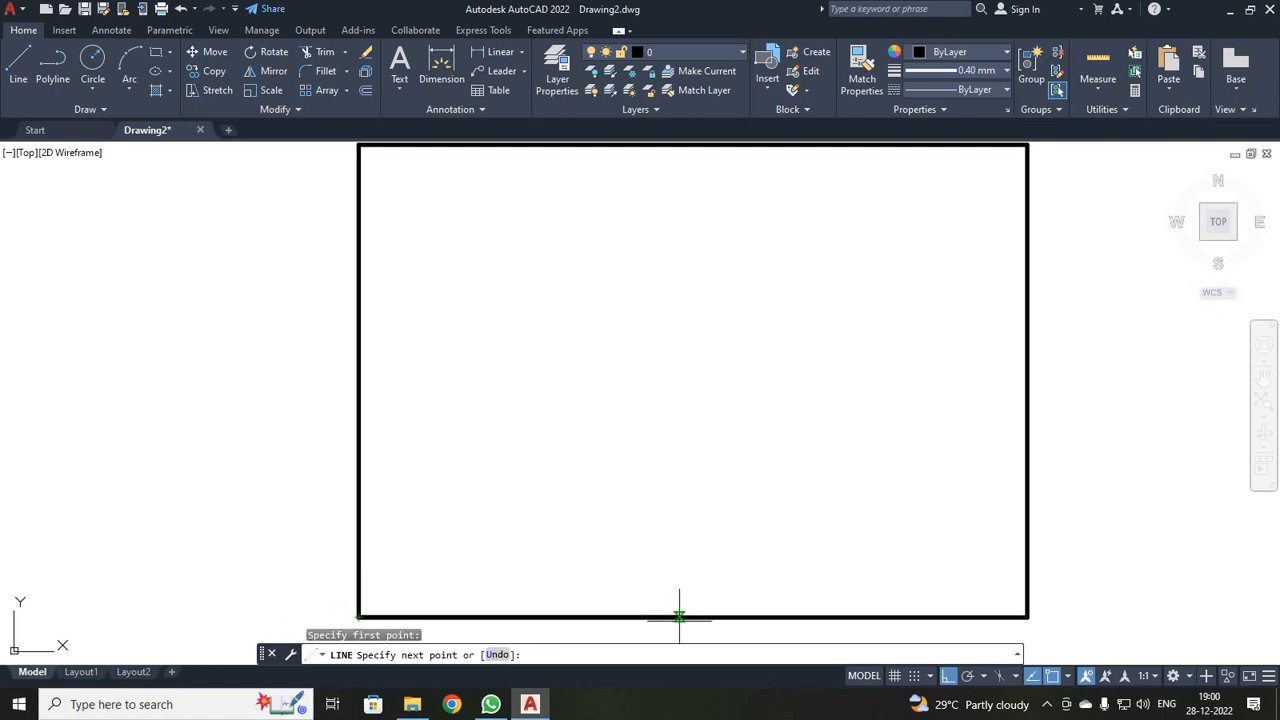
type("20")
key("Return")
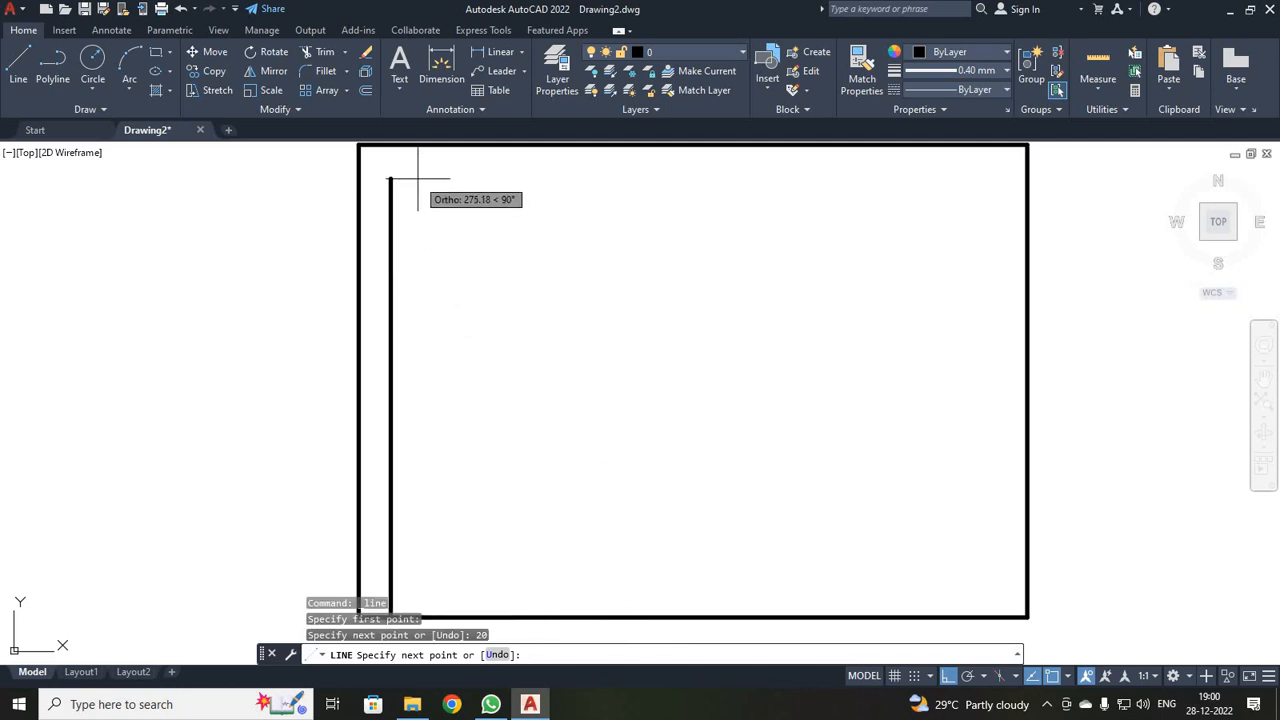
type("287")
key("Return")
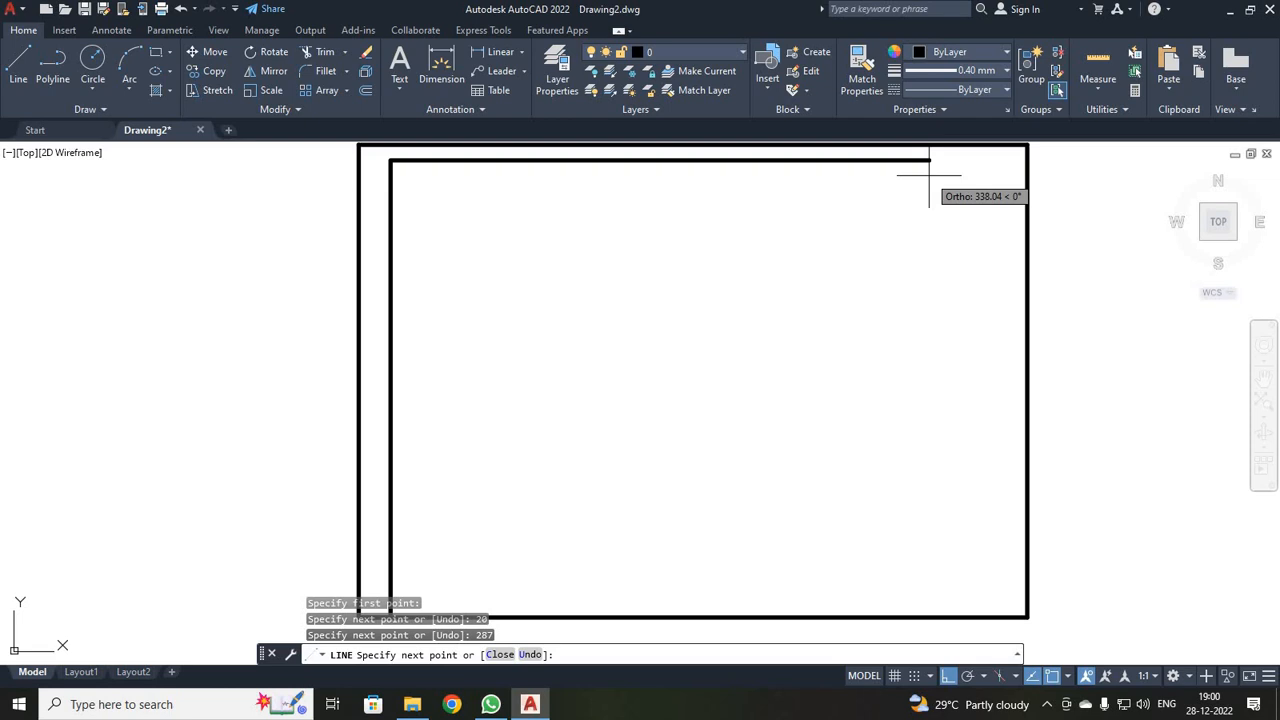
- Continue the inner border with top edge segments of 290 and 100 to the right and a right edge 277 downward
key("Return")
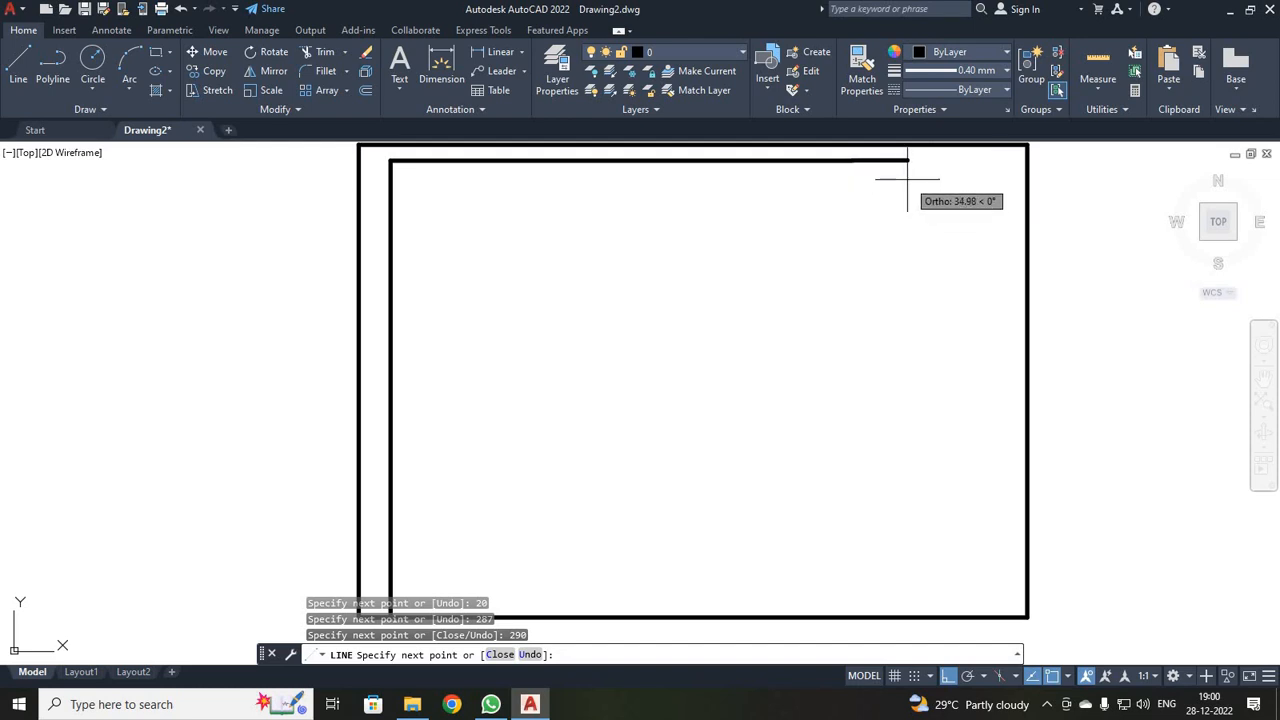
type("100")
key("Return")
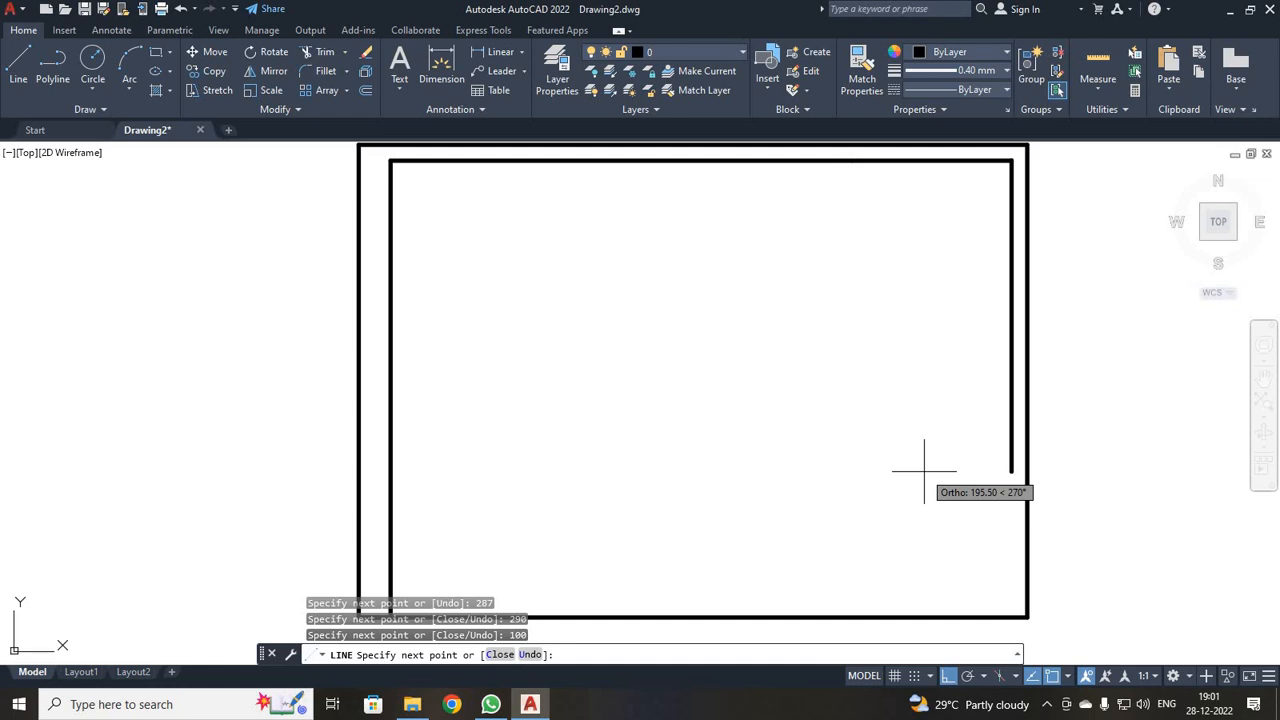
type("77")
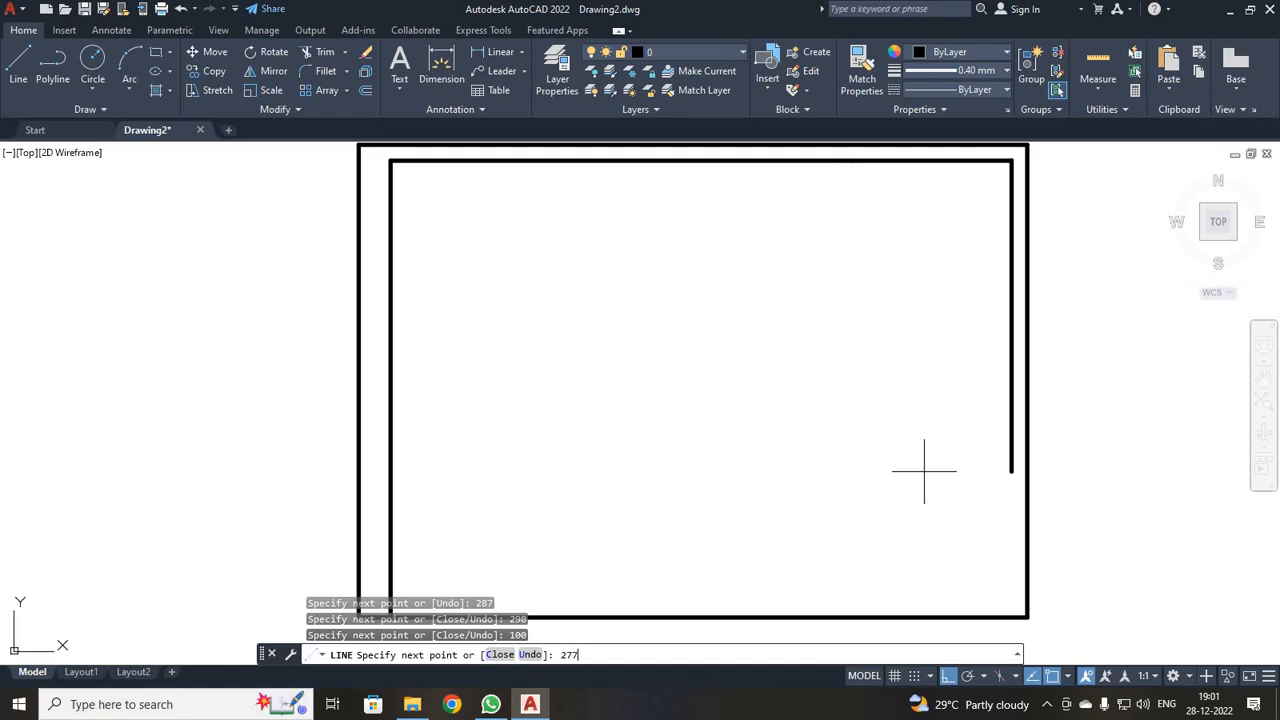
key("Return")
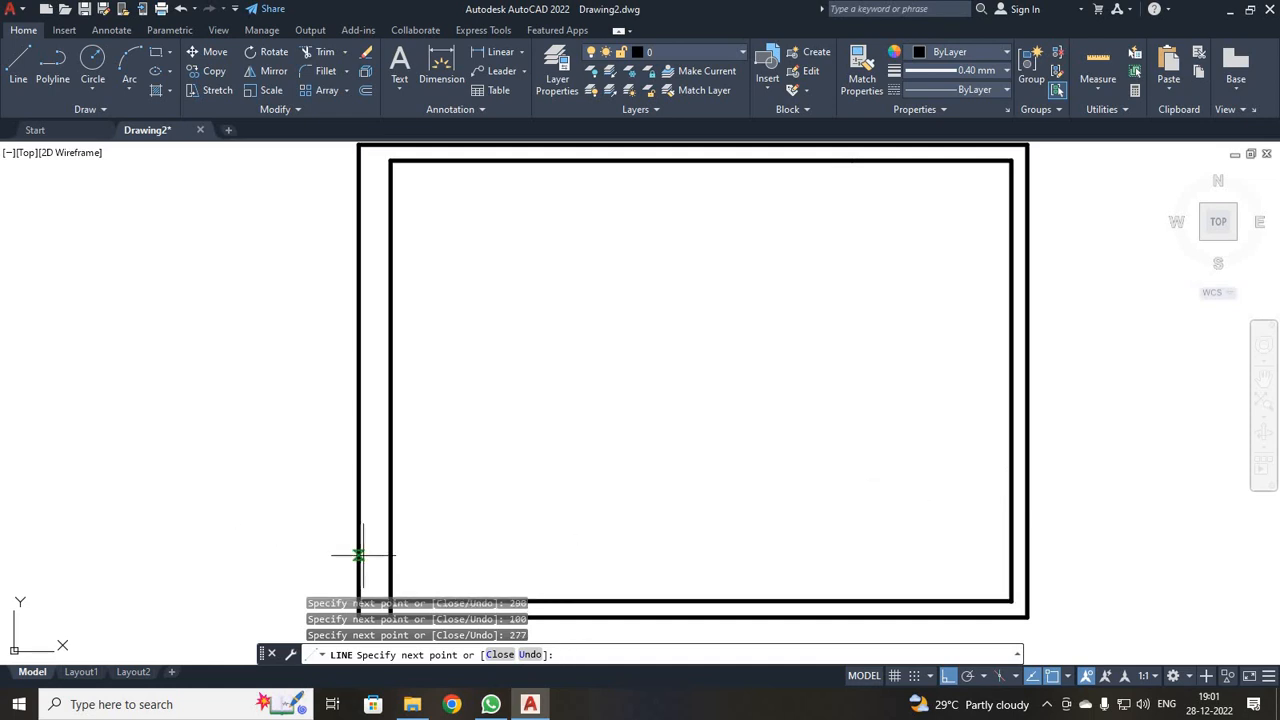
- Close the inner border by drawing its bottom edge horizontally to the left inner line, and end the Line command
scroll(358, 555, "up", 4)
scroll(375, 575, "down", 6)
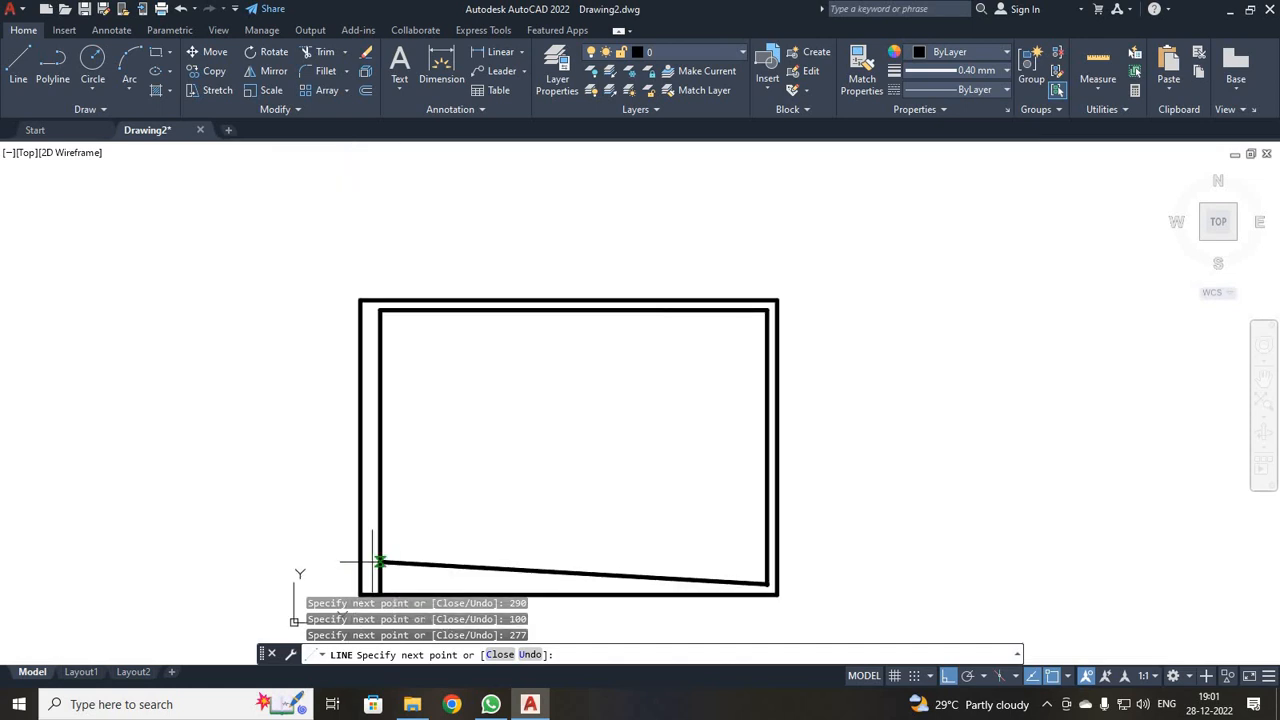
left_click(379, 585)
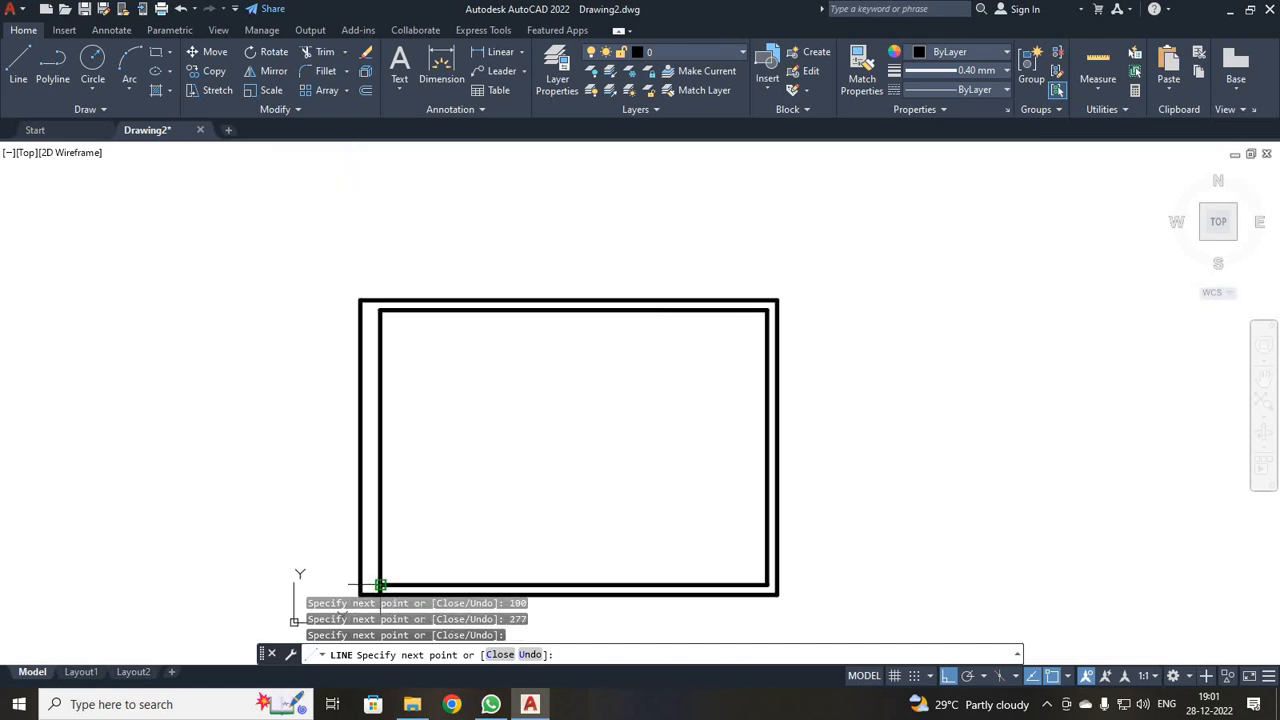
key("Escape")
- Trim the short piece of the inner left line that extends below the inner border's bottom edge
middle_click_drag(607, 485, 666, 414)
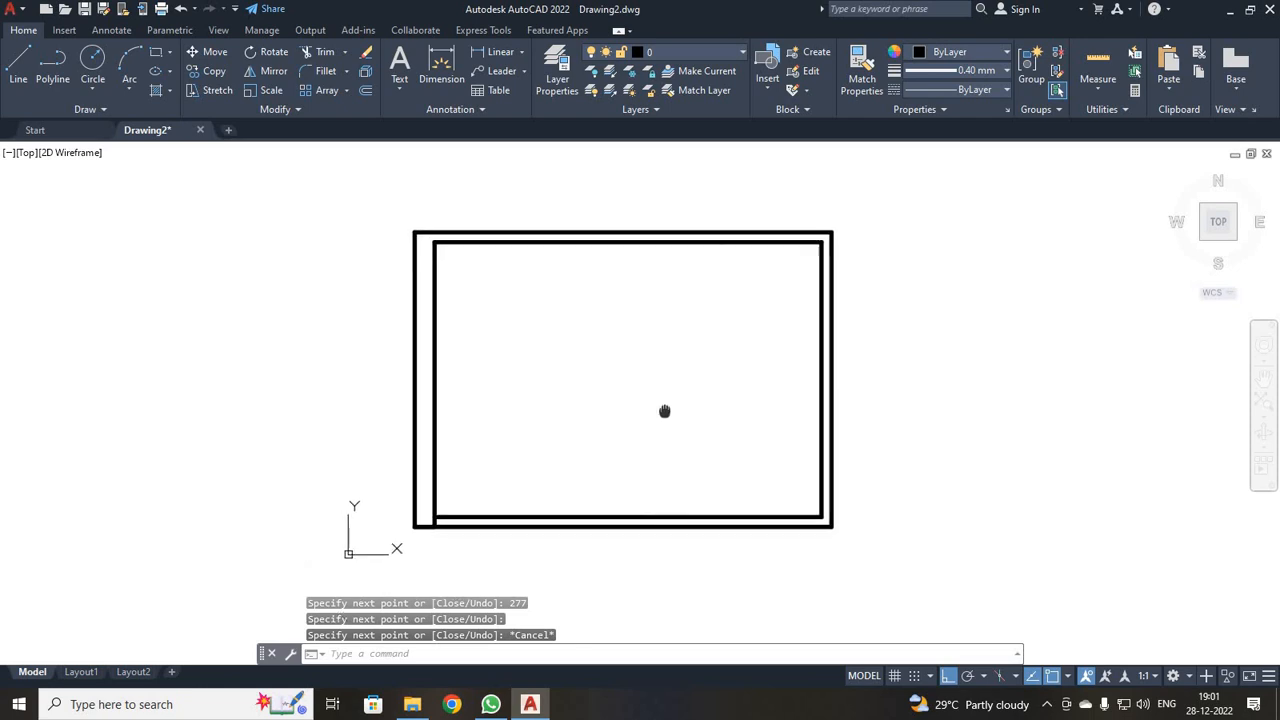
scroll(591, 474, "up", 2)
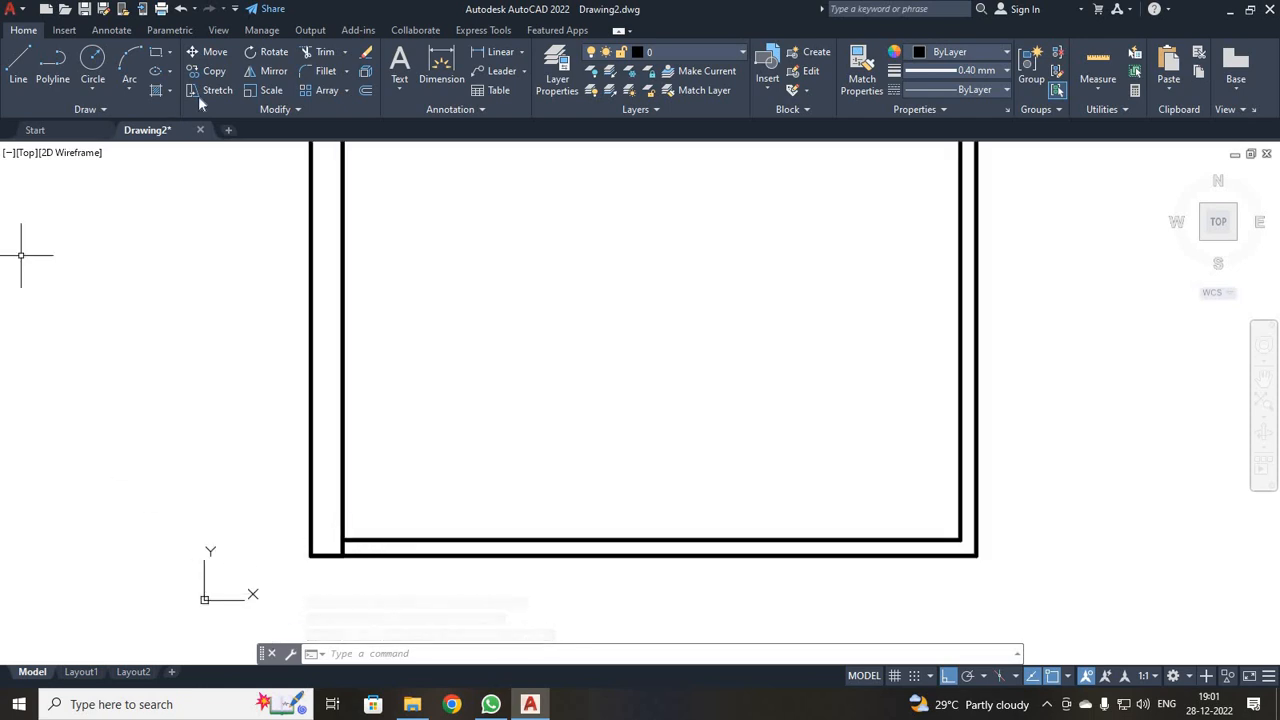
left_click(318, 55)
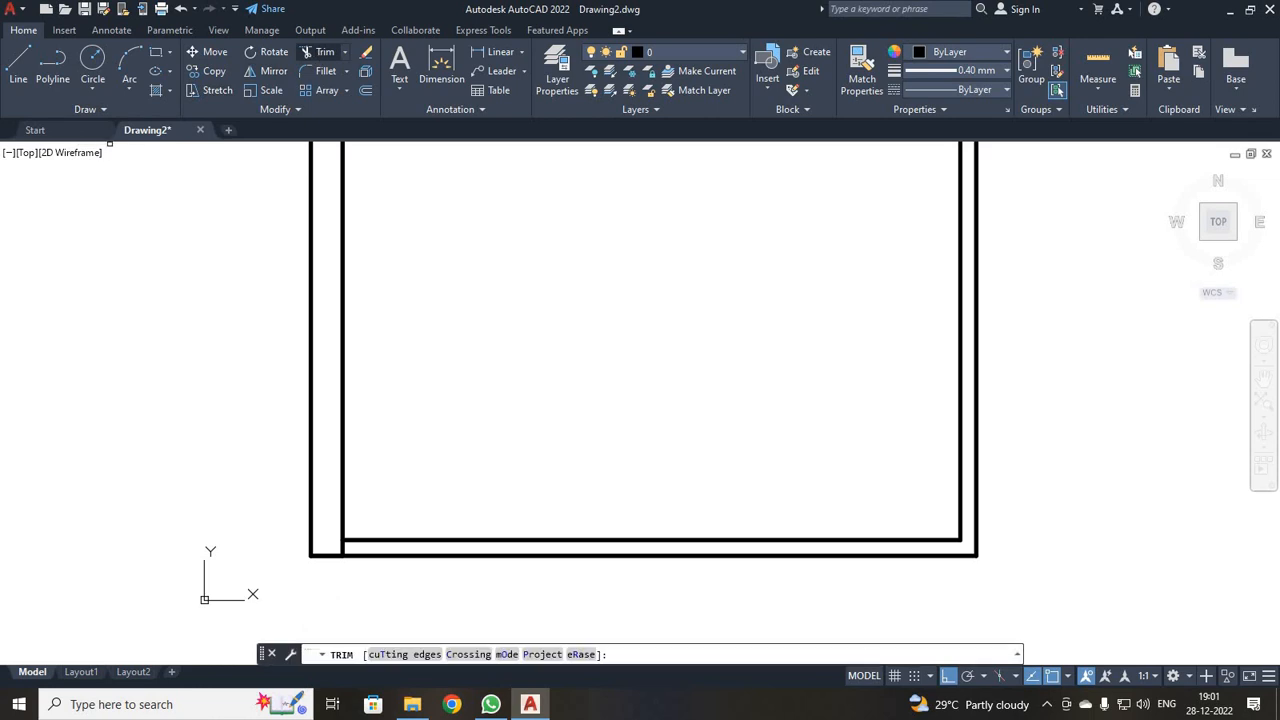
left_click(341, 543)
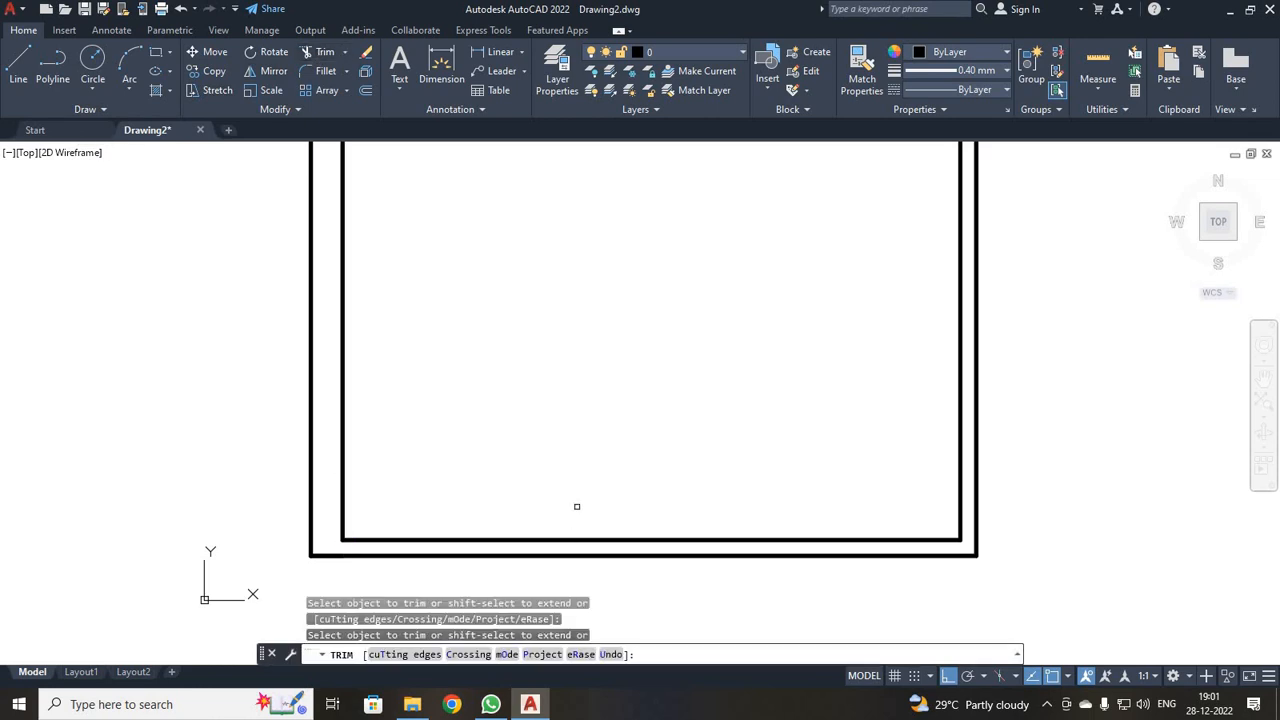
key("Return")
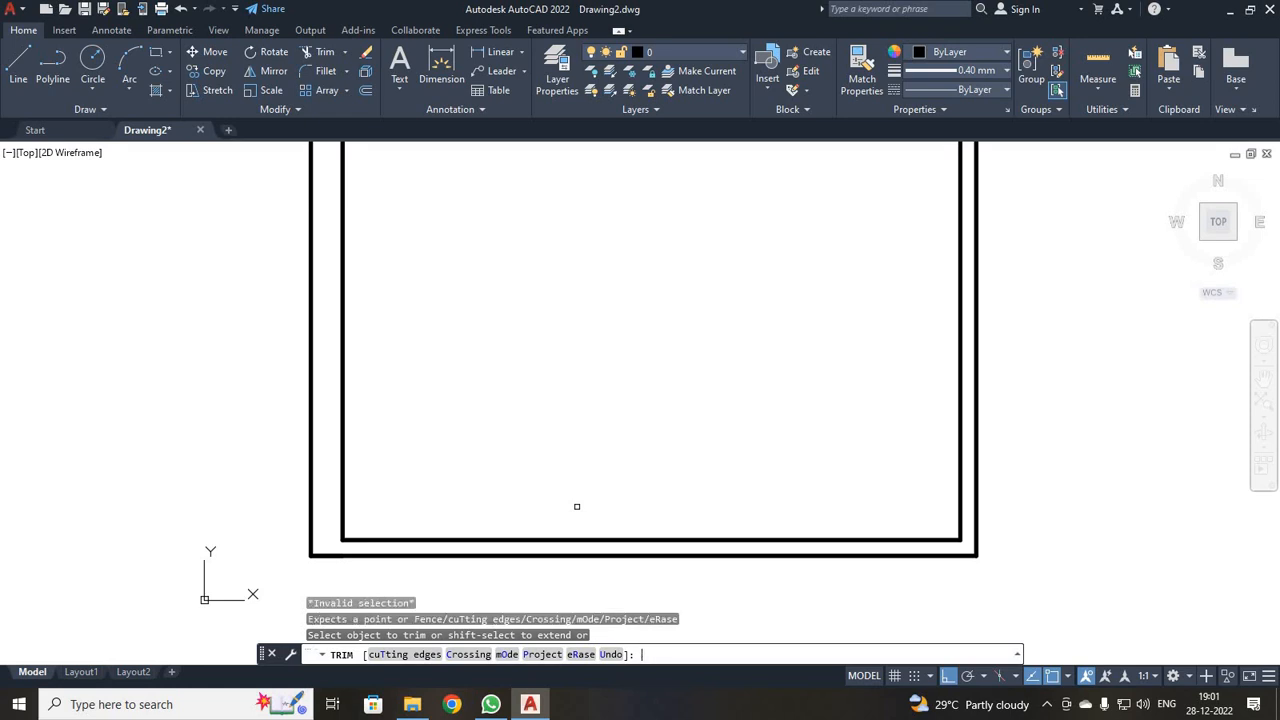
key("Escape")
- Fit both borders in the view using the ZOOM command's All option
type("z")
key("Return")
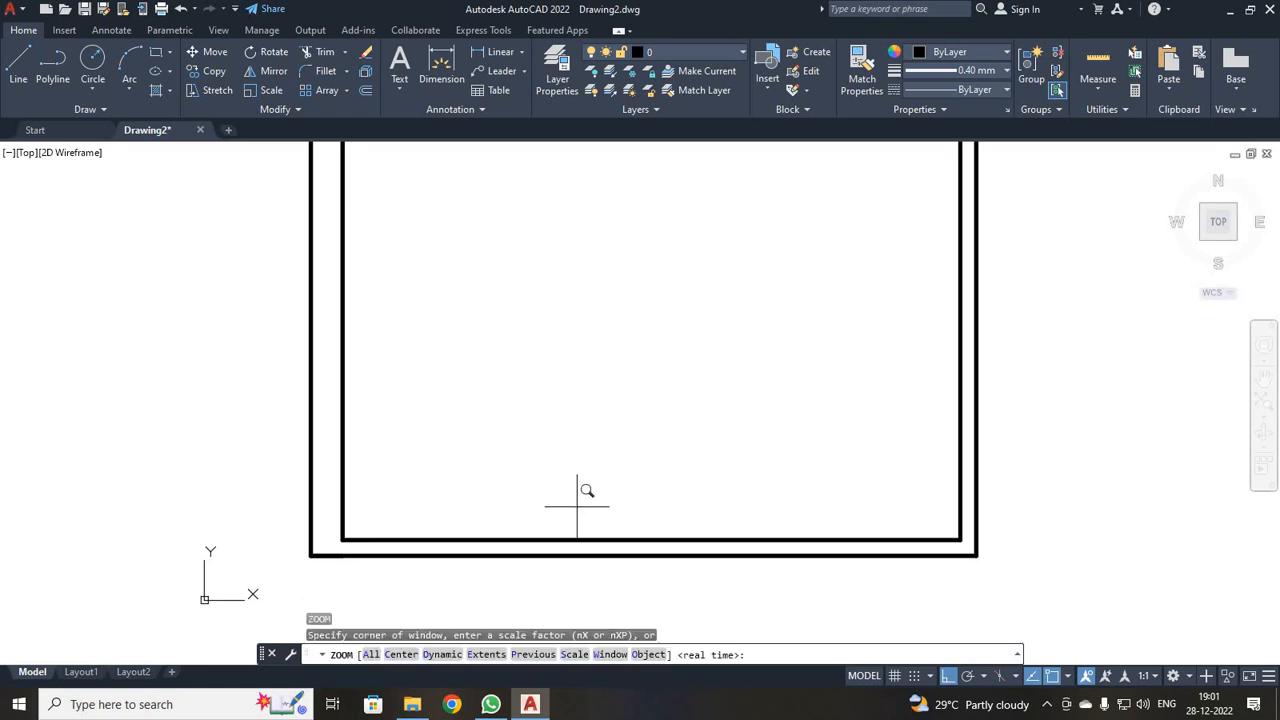
type("A")
key("Return")
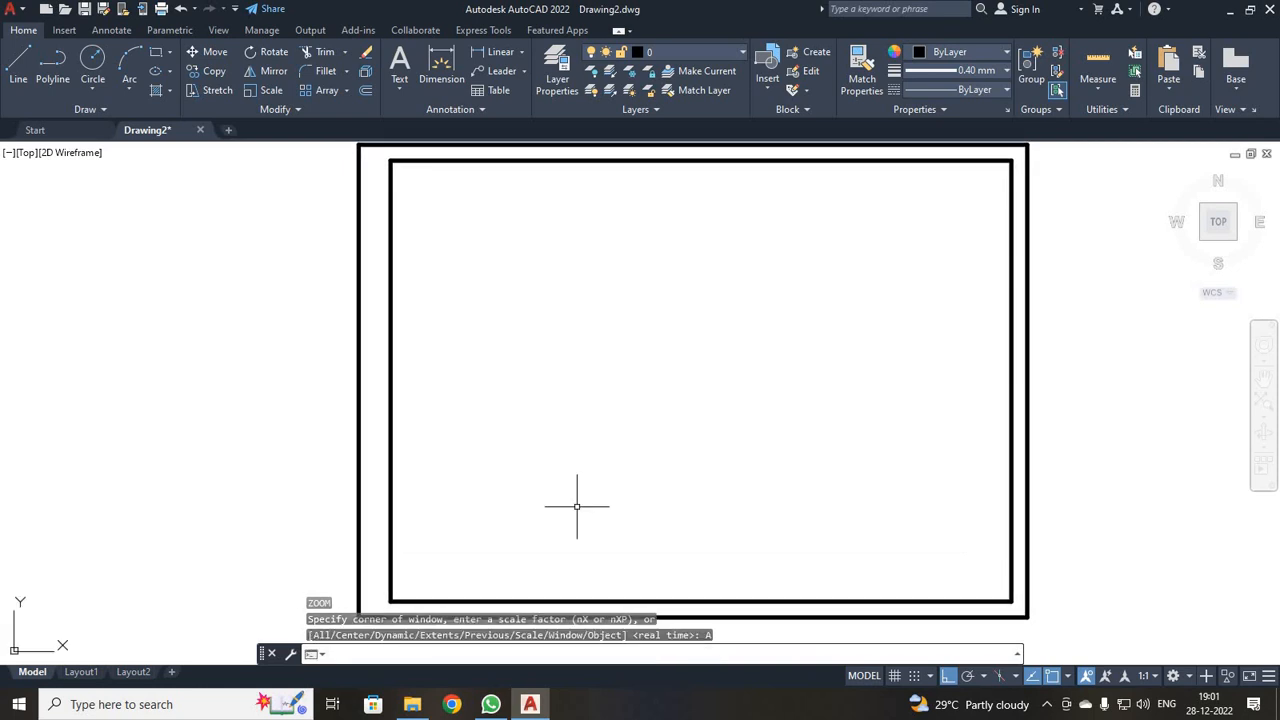
- Attach the Slide5 image with path type No path, placing it inside the upper part of the inner border
type("IMA")
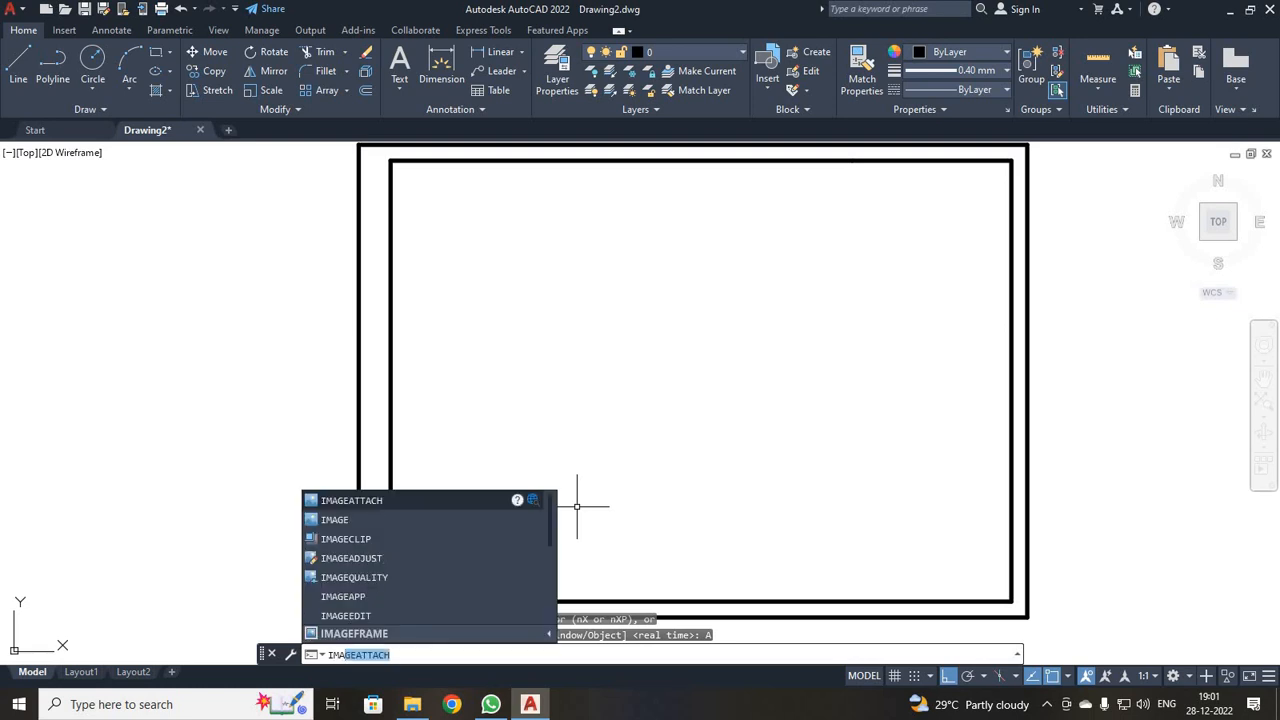
key("Return")
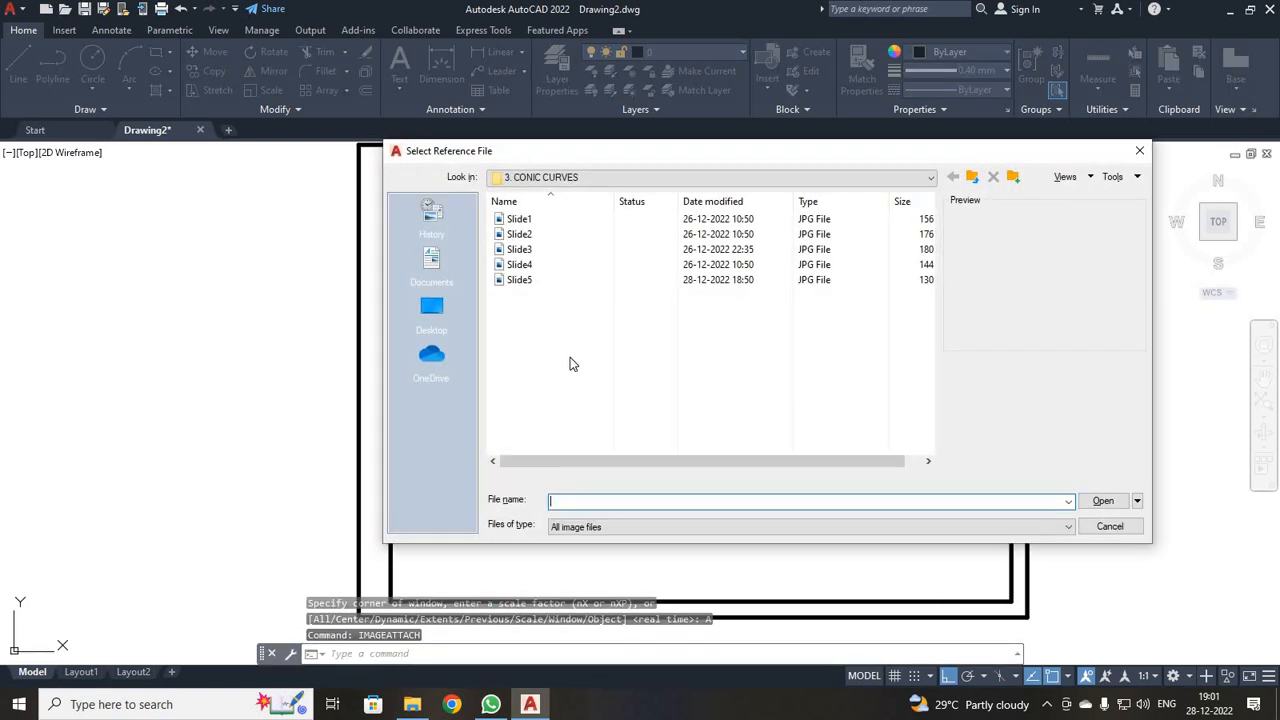
left_click(517, 281)
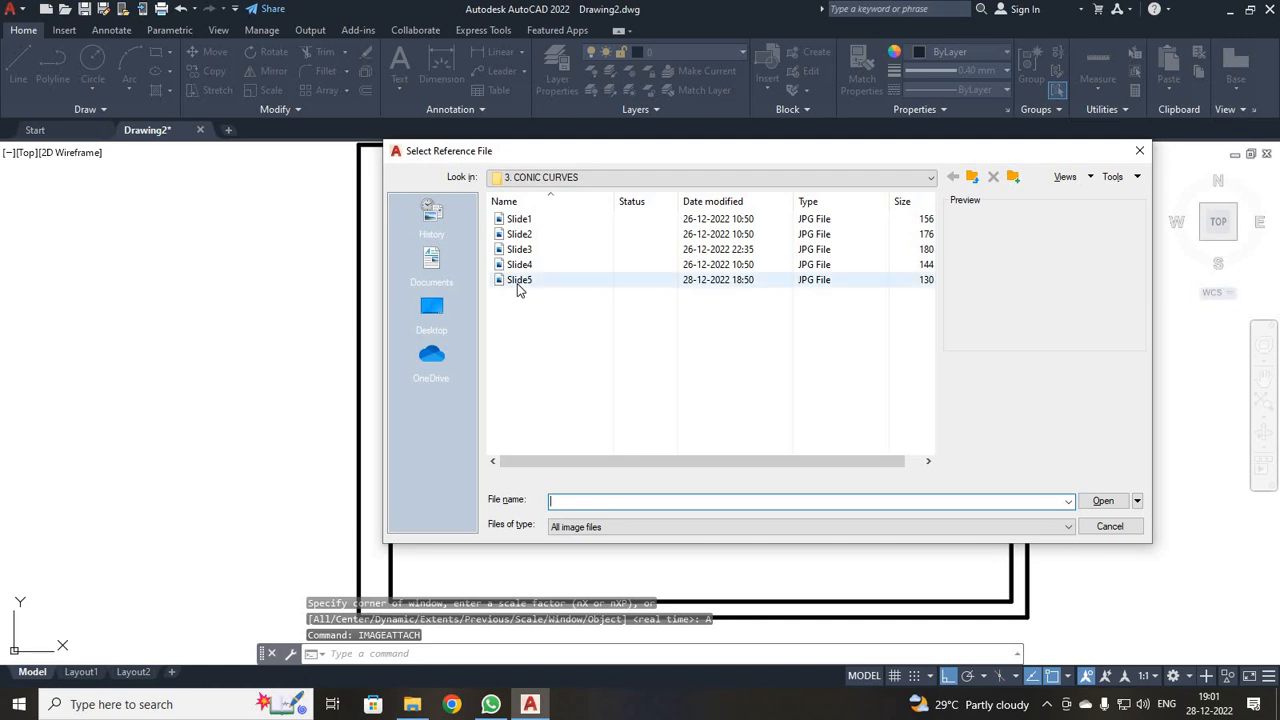
left_click(1103, 502)
left_click(676, 296)
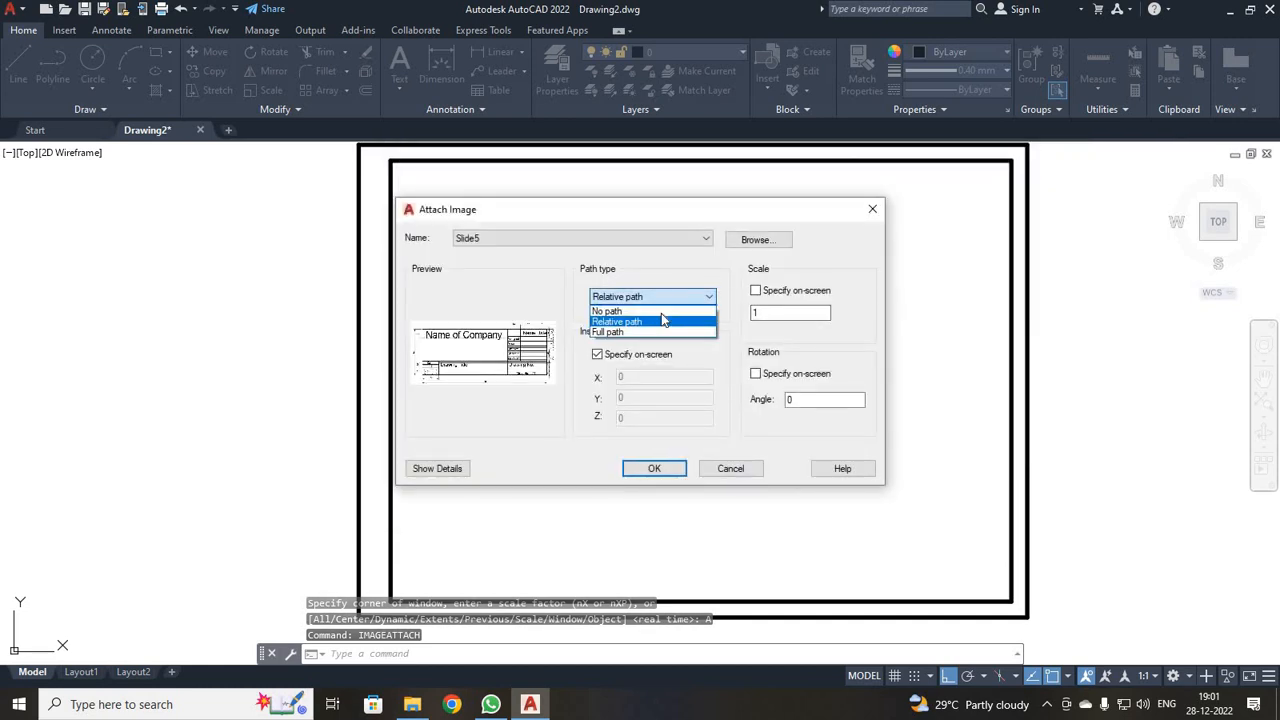
left_click(660, 311)
left_click(655, 469)
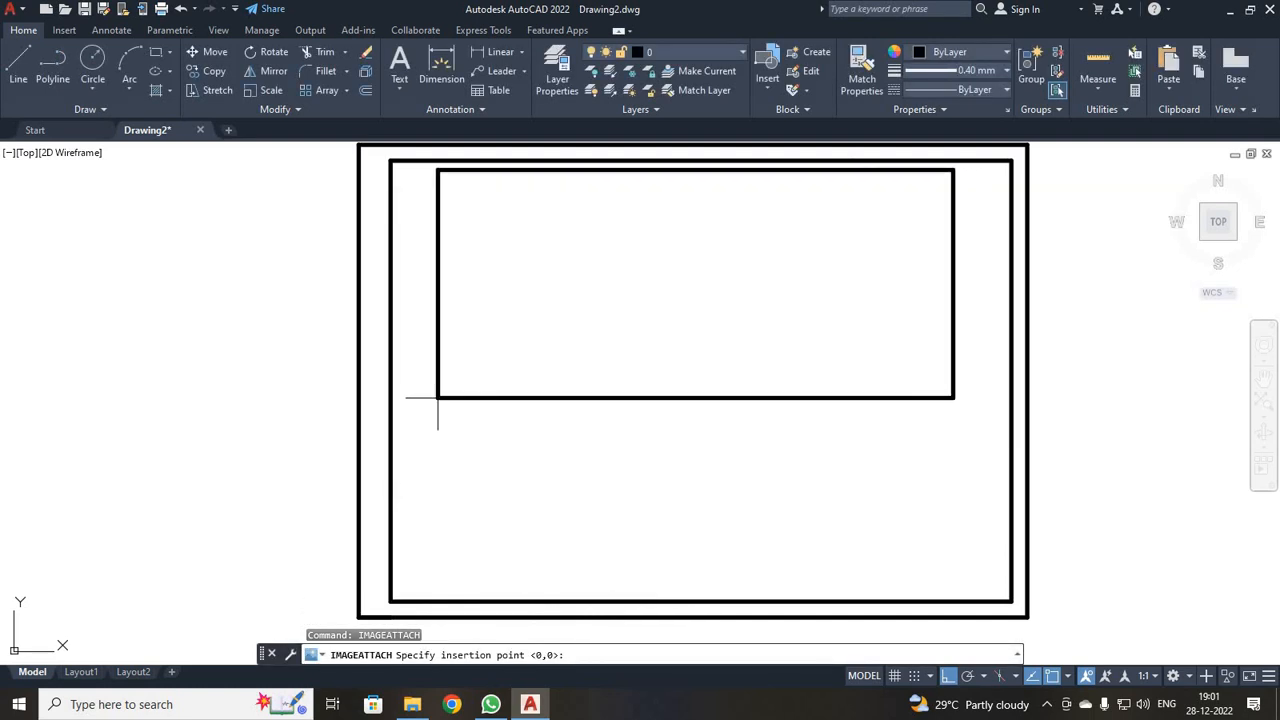
left_click(434, 400)
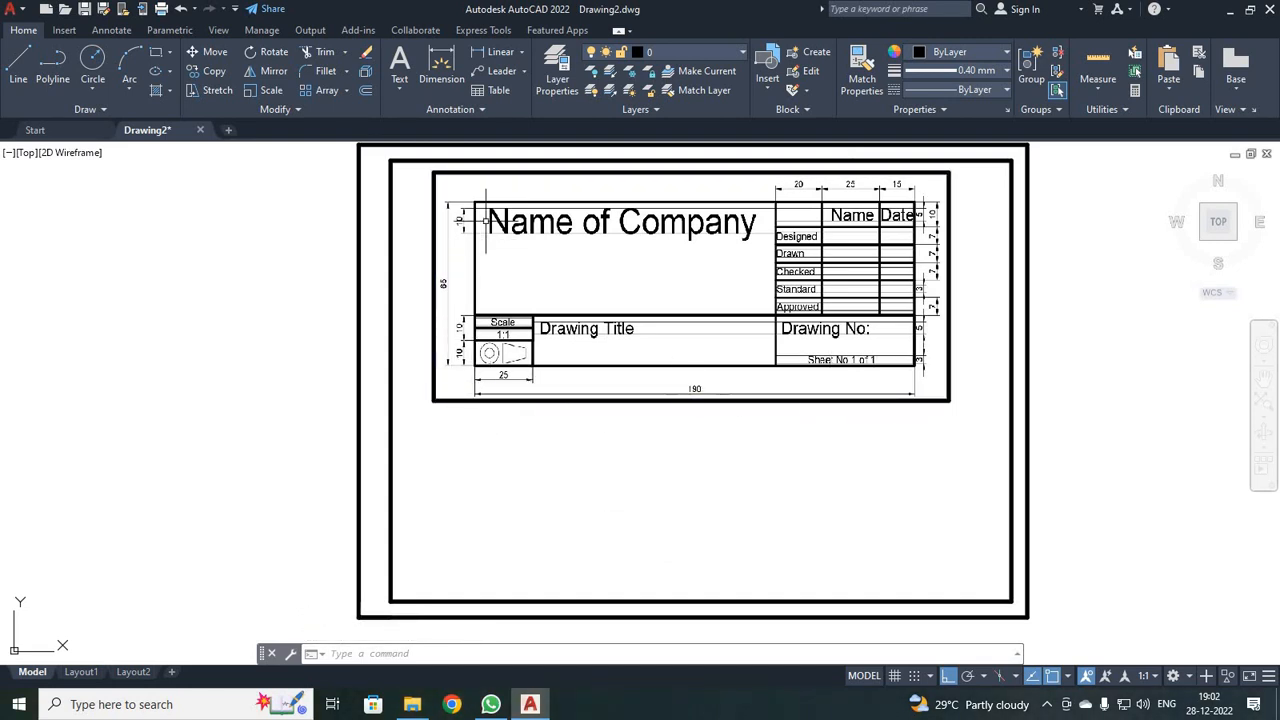
- With a 0.30 mm lineweight, draw the title block outline from the inner border's lower-right corner: 190 left, 65 up, 190 right
left_click(972, 72)
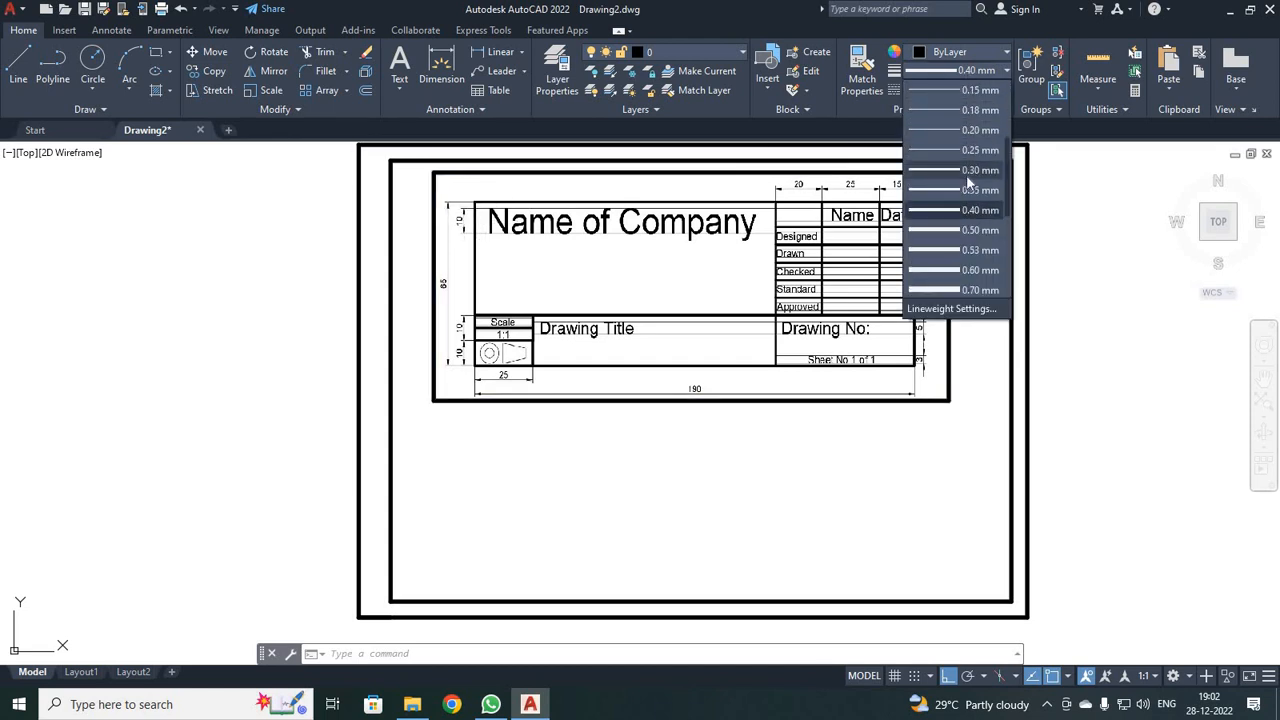
left_click(955, 170)
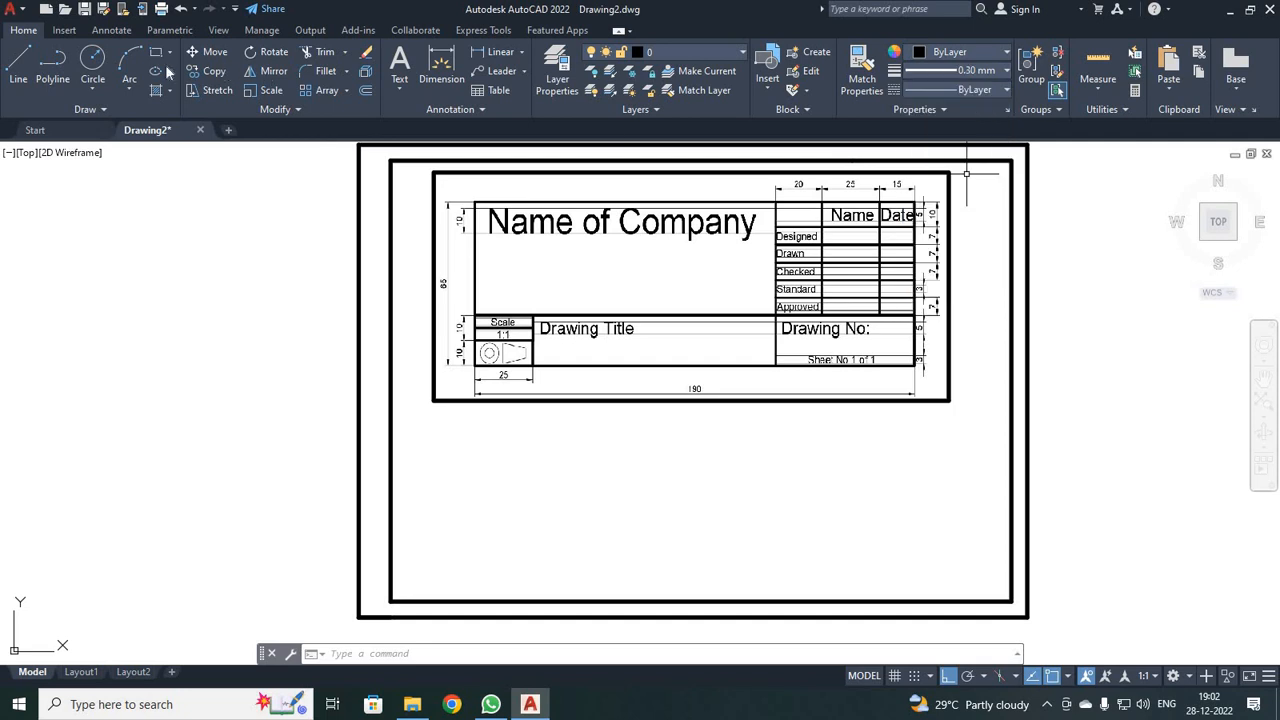
left_click(18, 65)
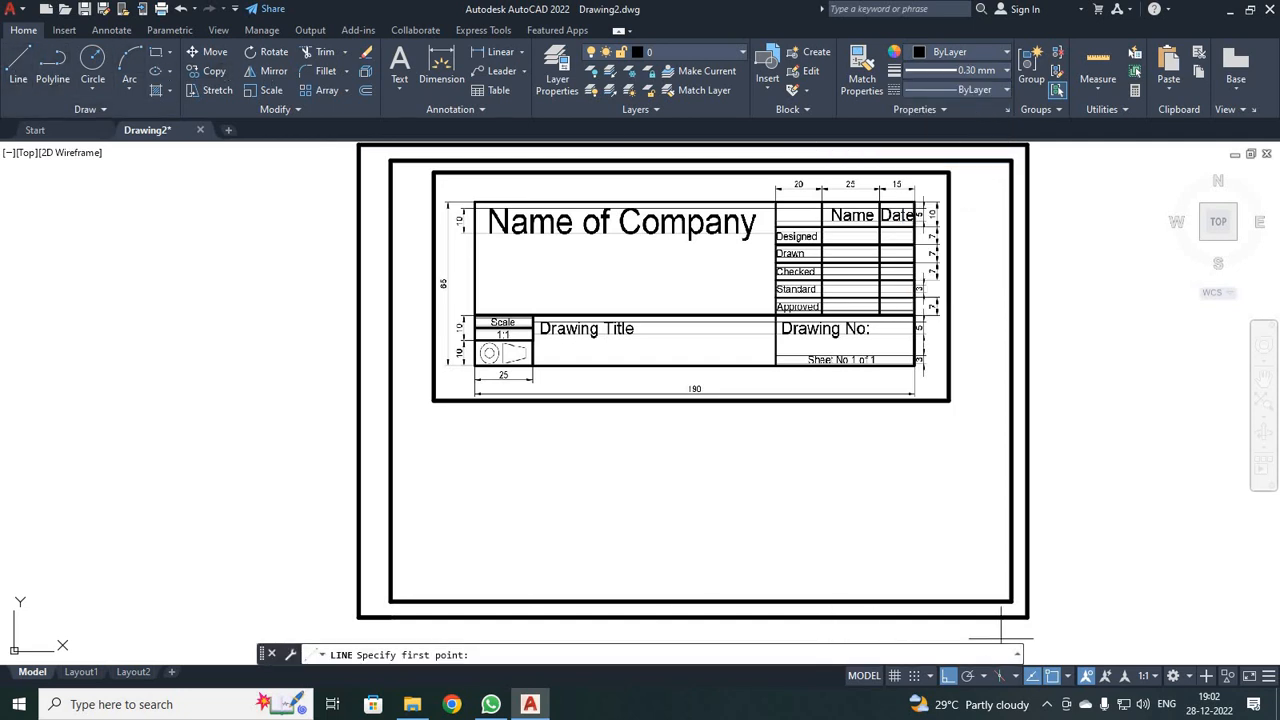
left_click(1011, 601)
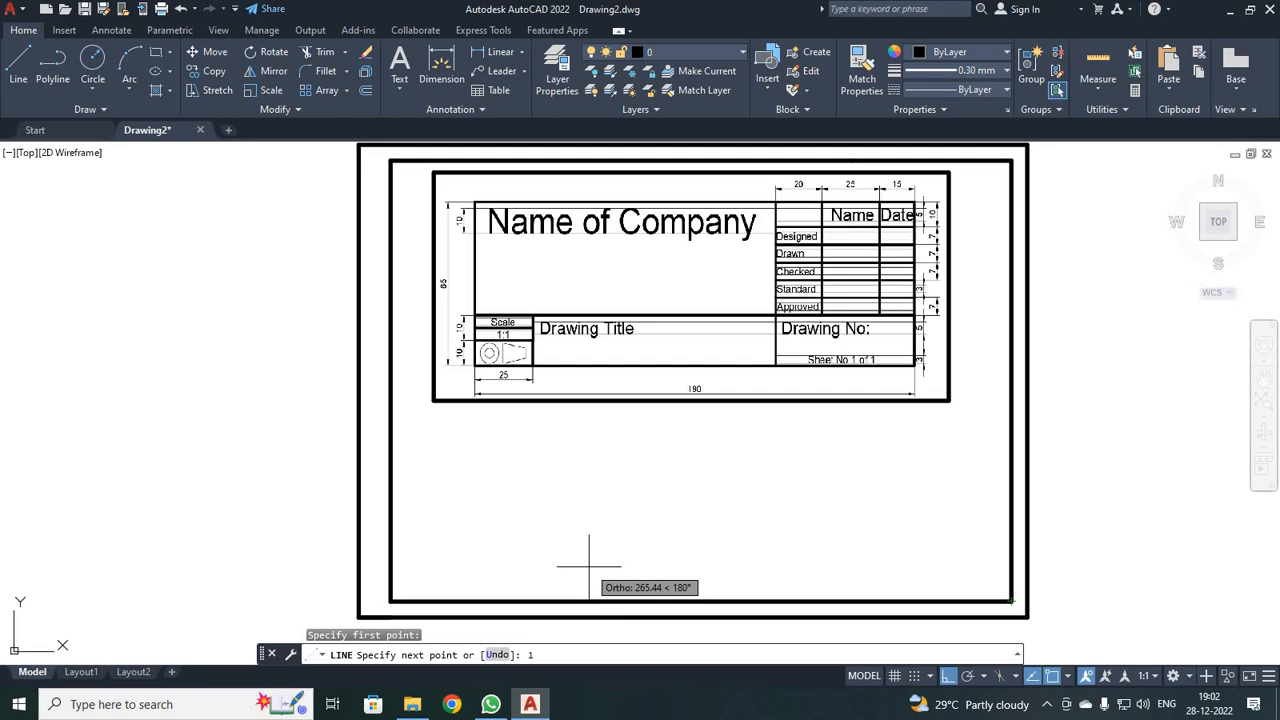
type("190")
key("Return")
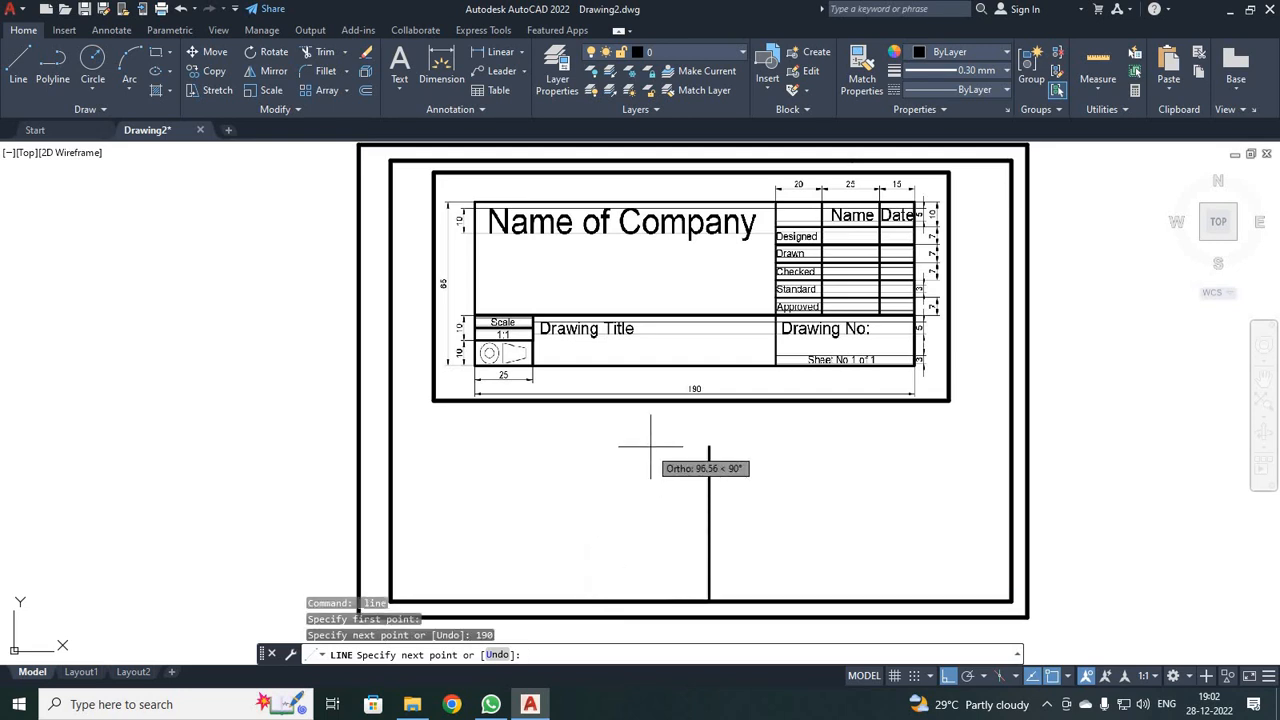
type("65")
key("Return")
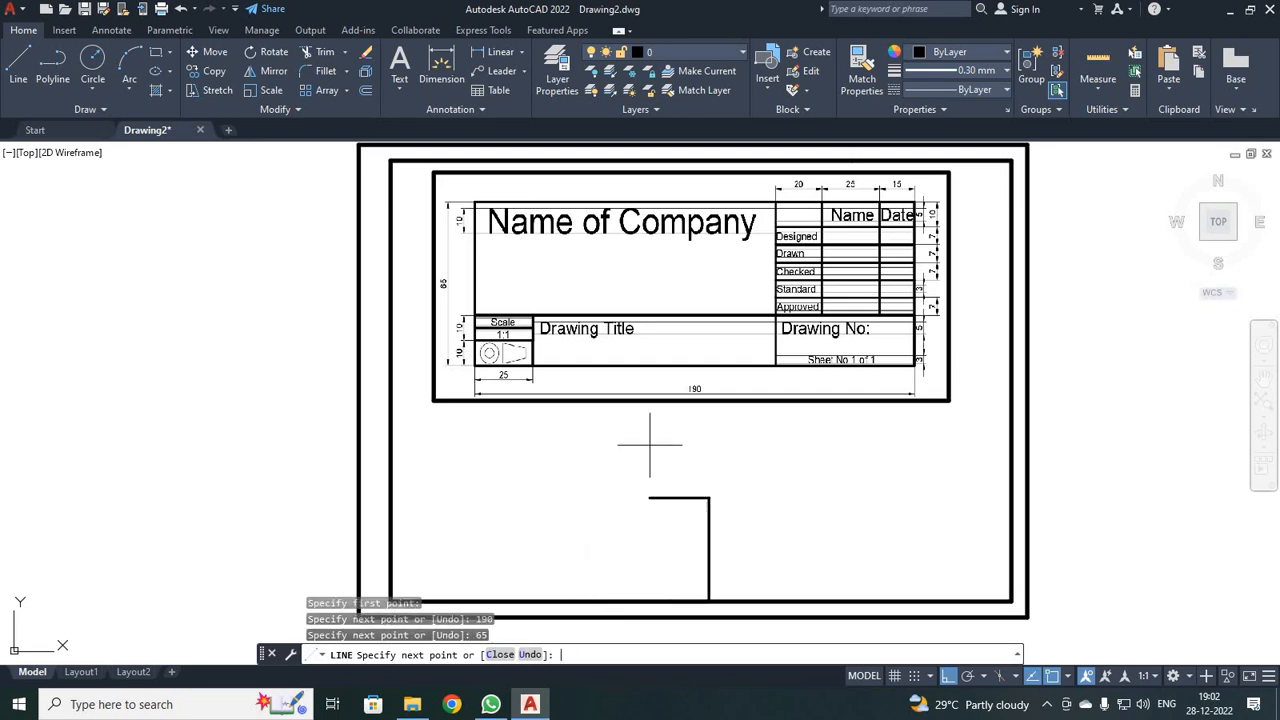
type("190")
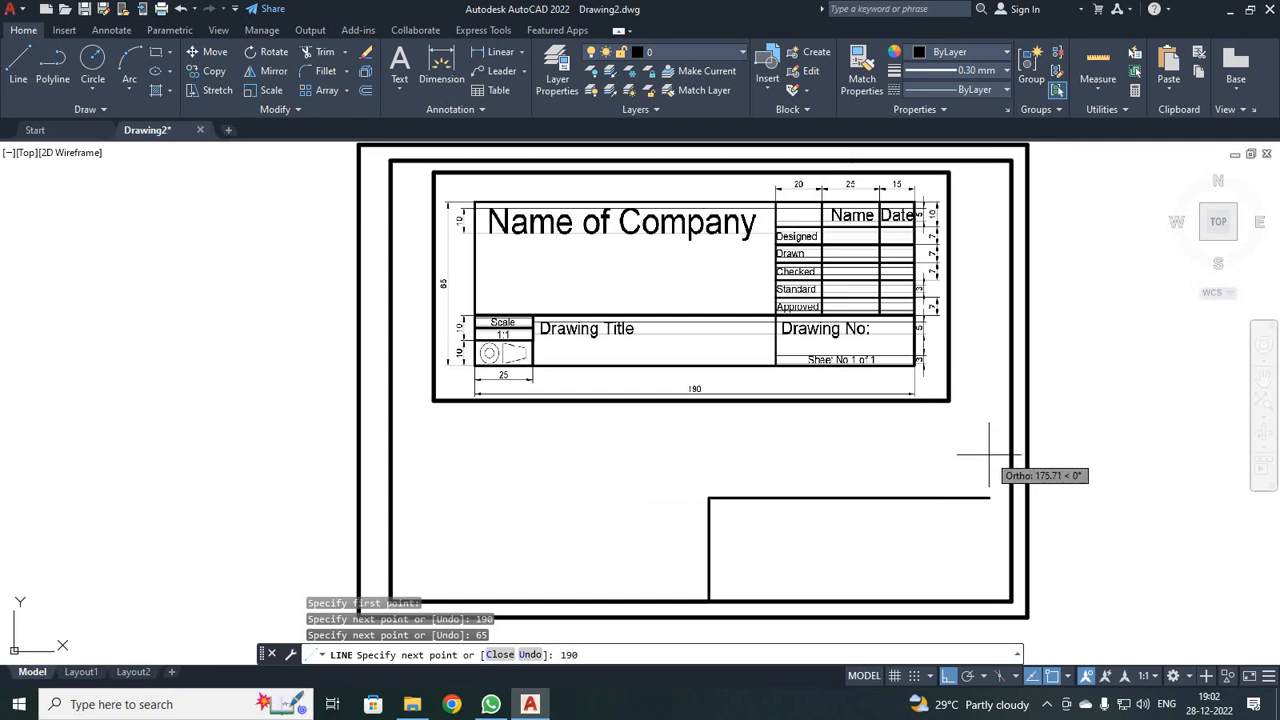
key("Return")
key("Escape")
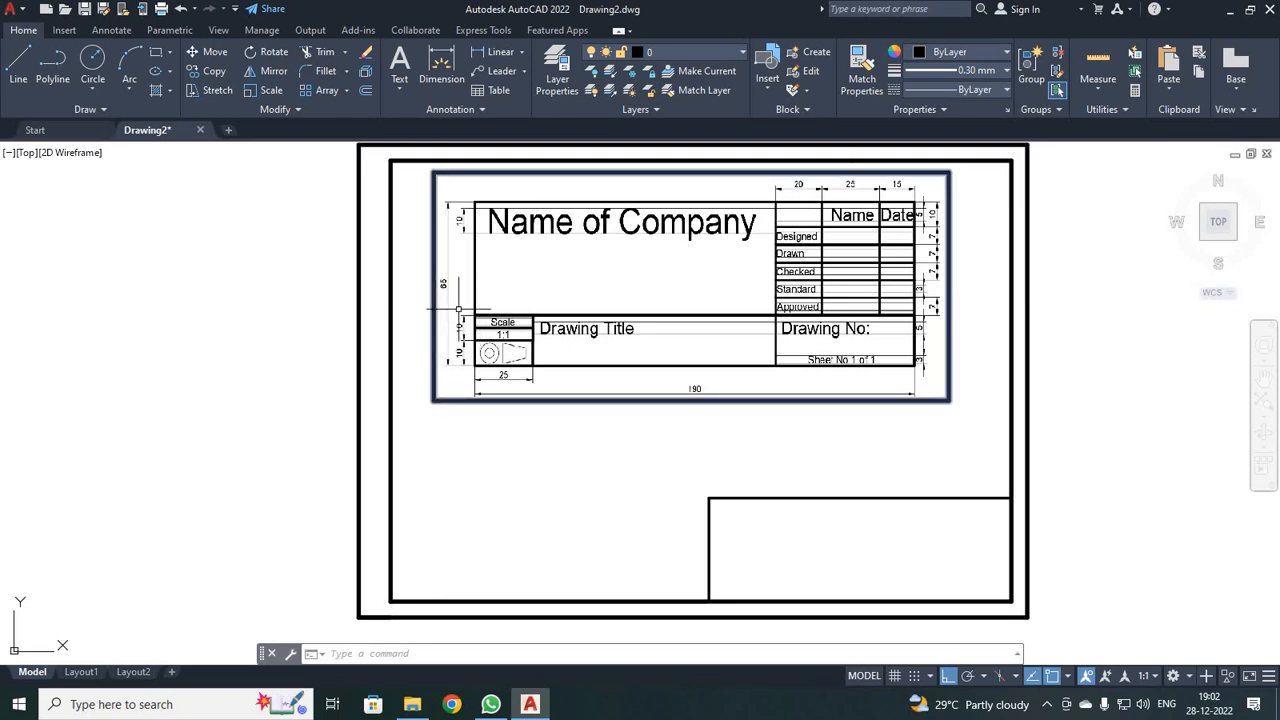
- Draw the title block's lower row divider from its bottom-left corner, 20 up and 190 to the right
left_click(18, 65)
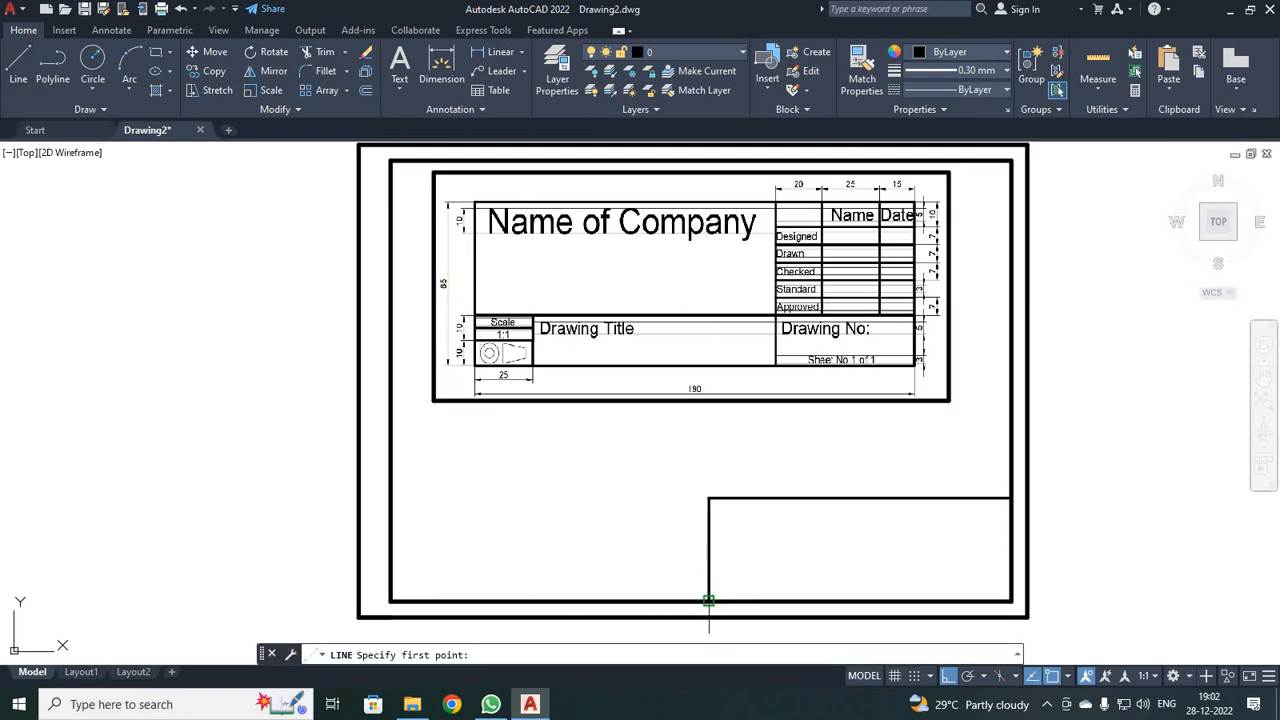
left_click(708, 600)
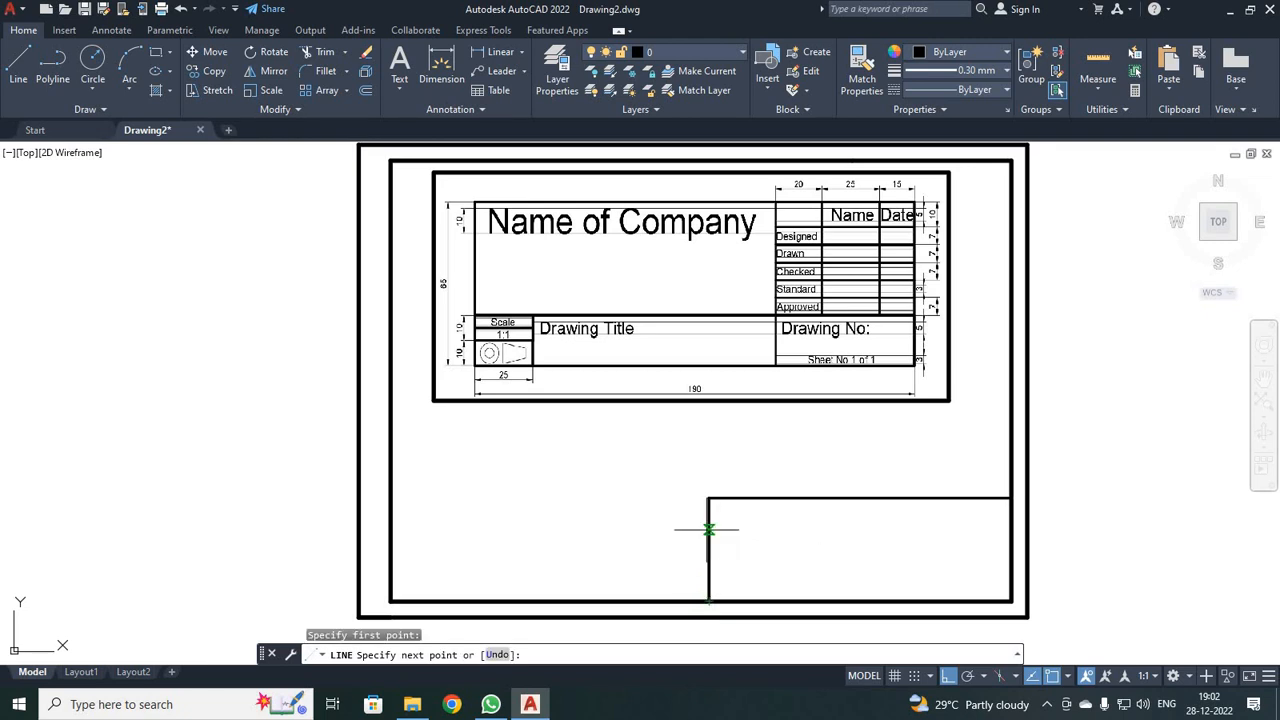
type("20")
key("Return")
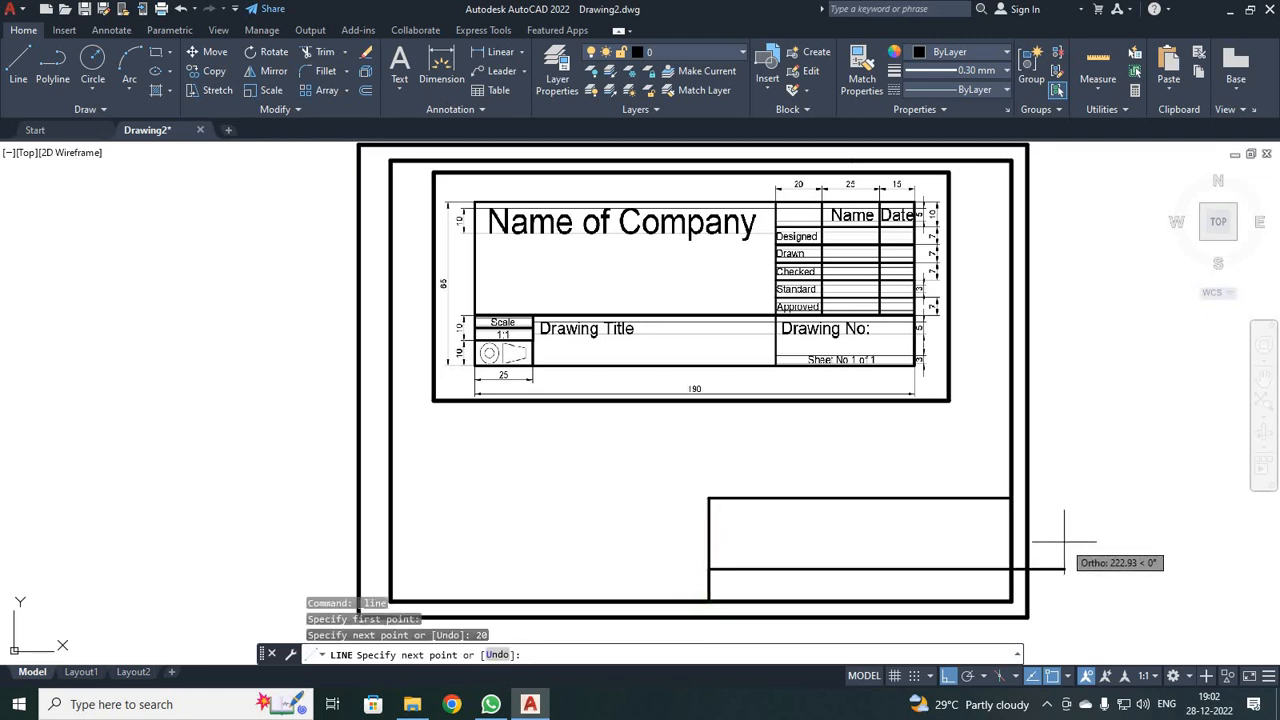
type("190")
key("Return")
key("Escape")
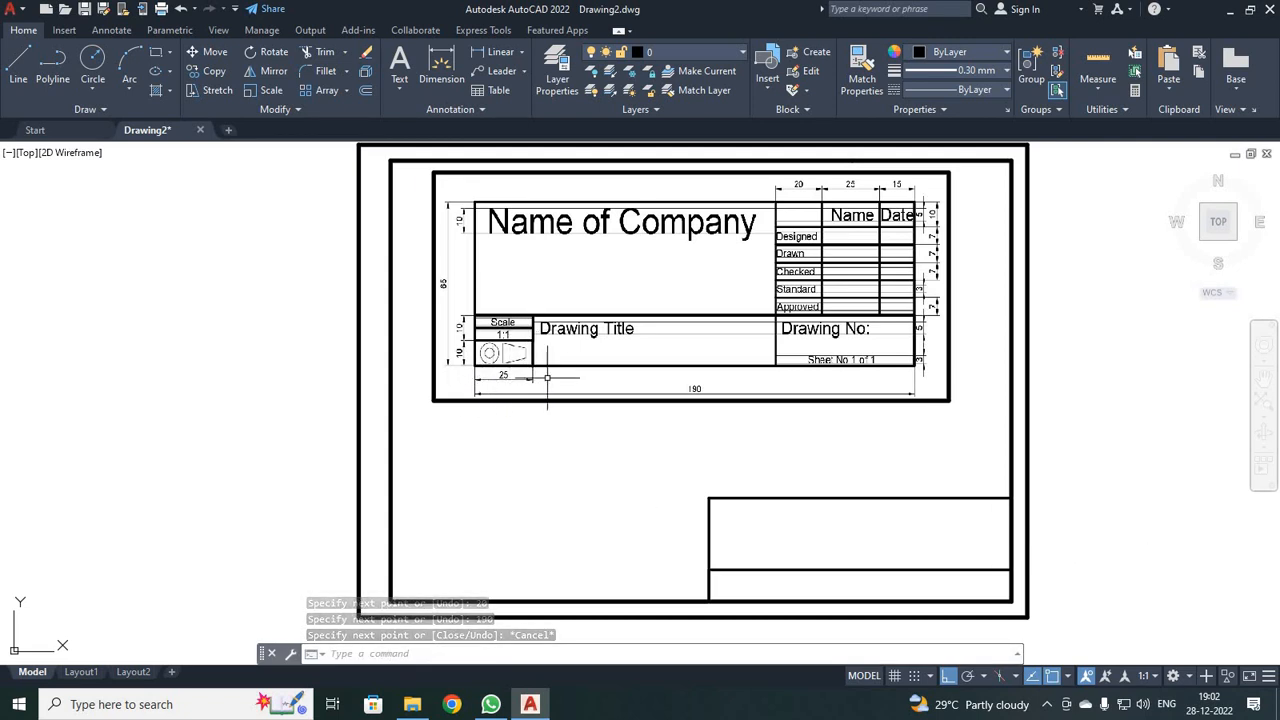
- Draw lines from the left end of the row divider, 25 right and 20 down, to form the scale and symbol cell
left_click(18, 62)
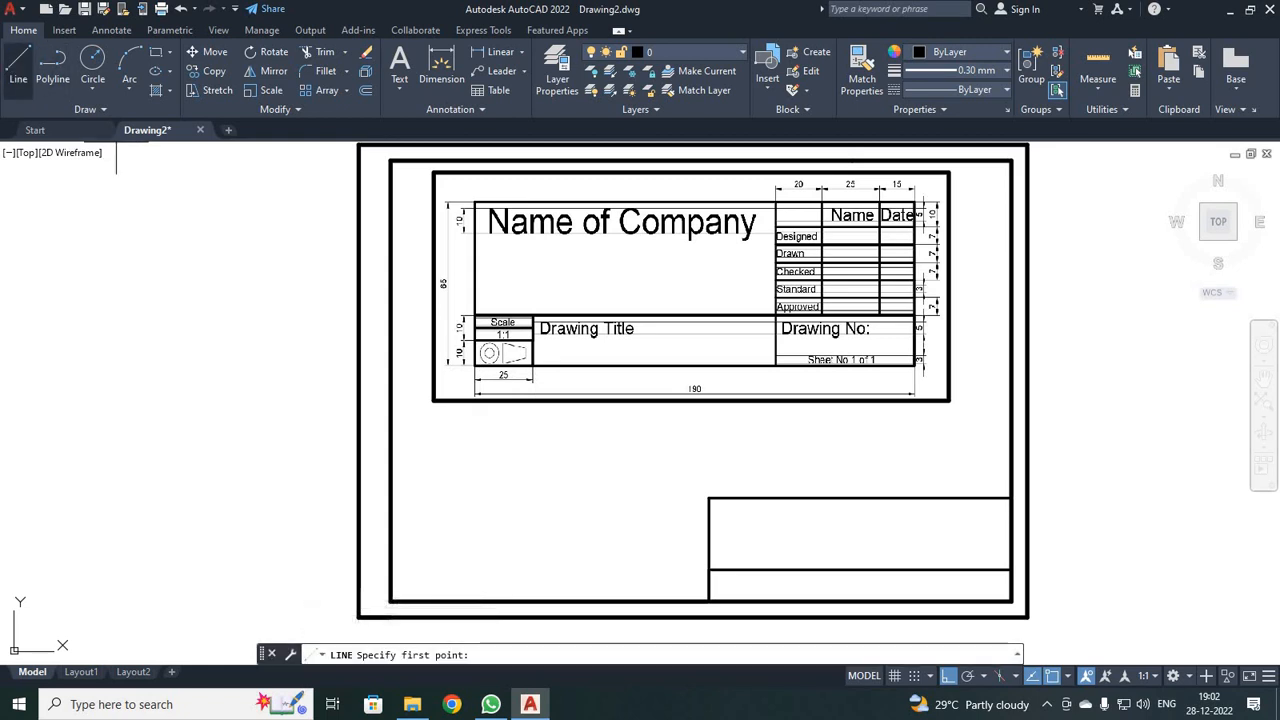
left_click(708, 569)
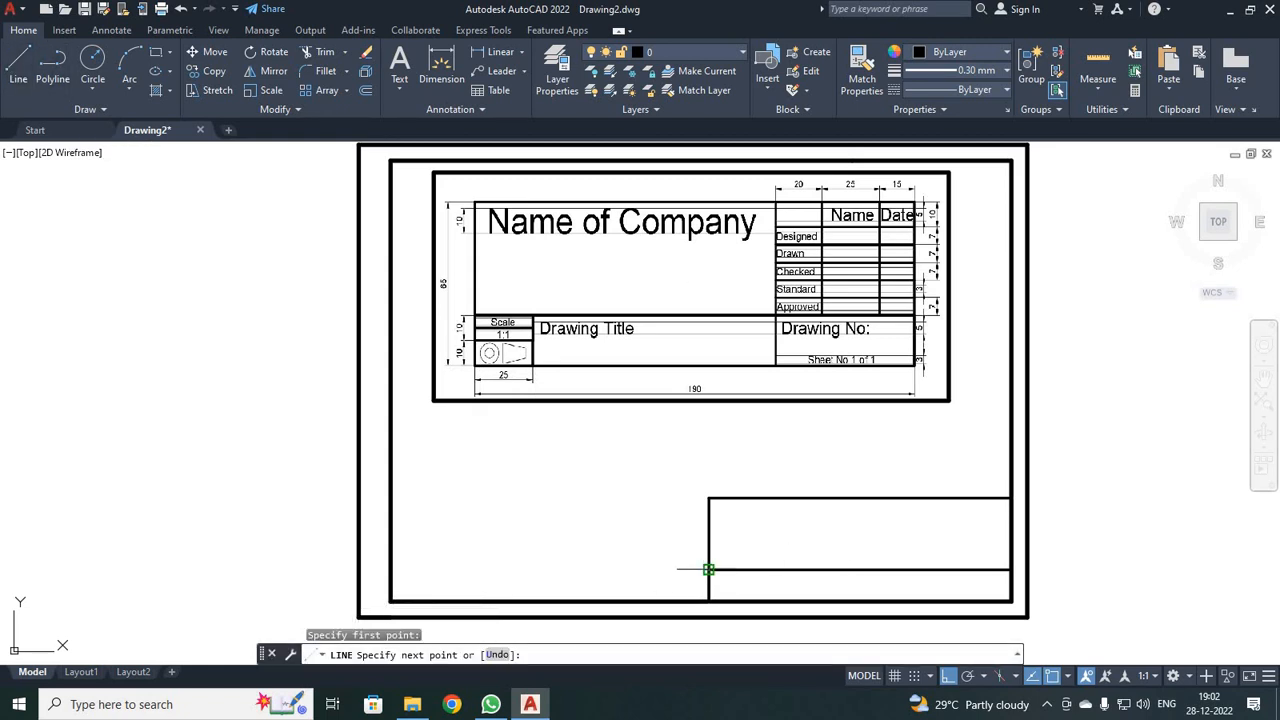
type("25")
key("Return")
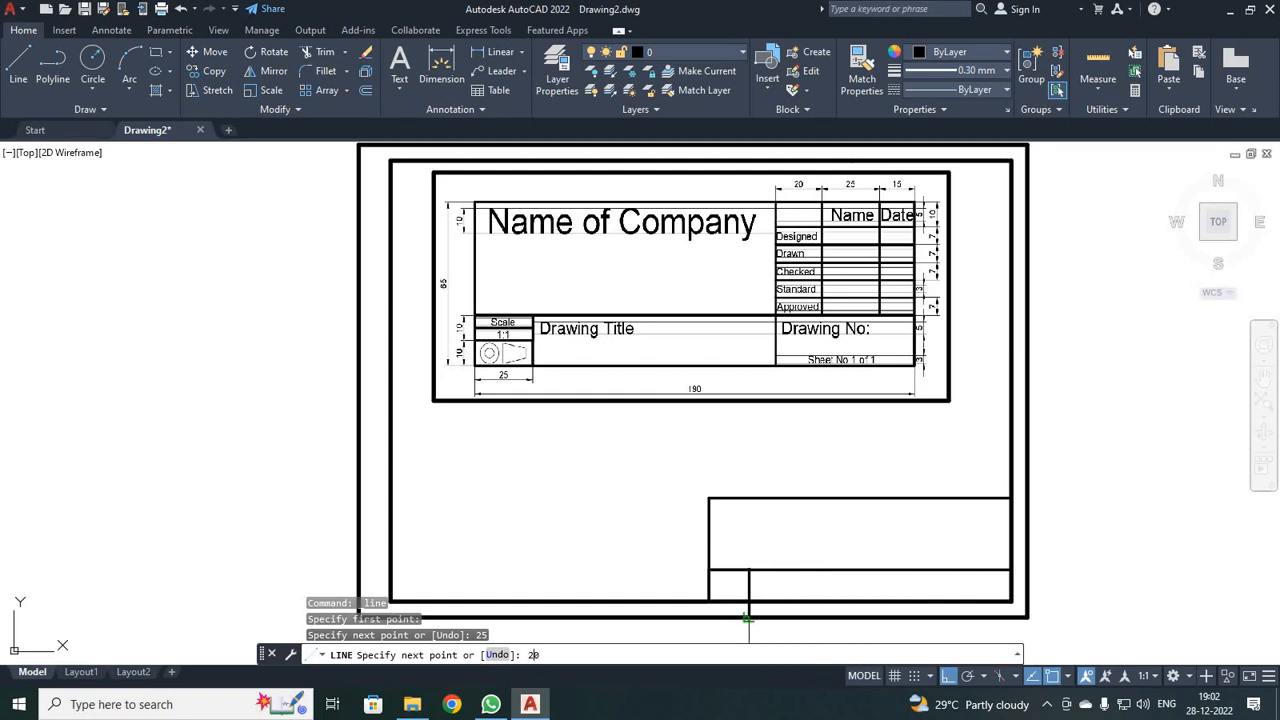
type("20")
key("Return")
key("Escape")
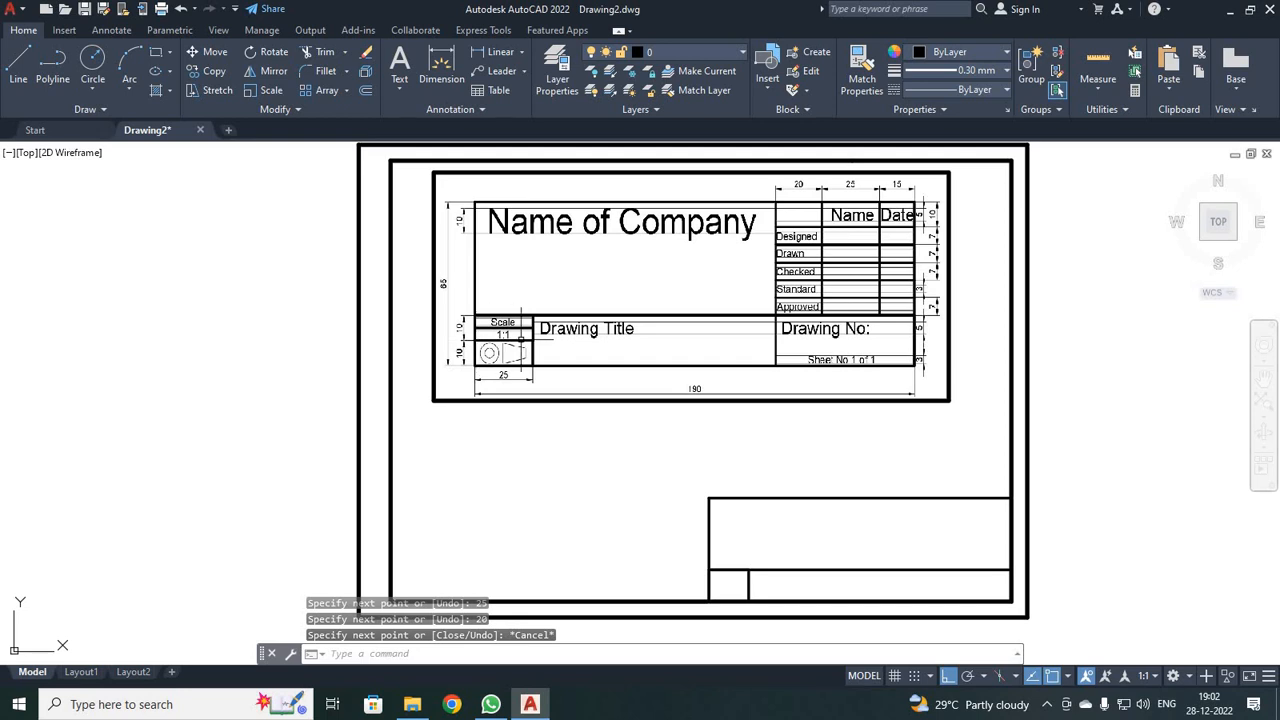
- Draw the first divider of the scale and symbol cell from its upper-left corner, 5 down and 25 right
scroll(520, 340, "up", 4)
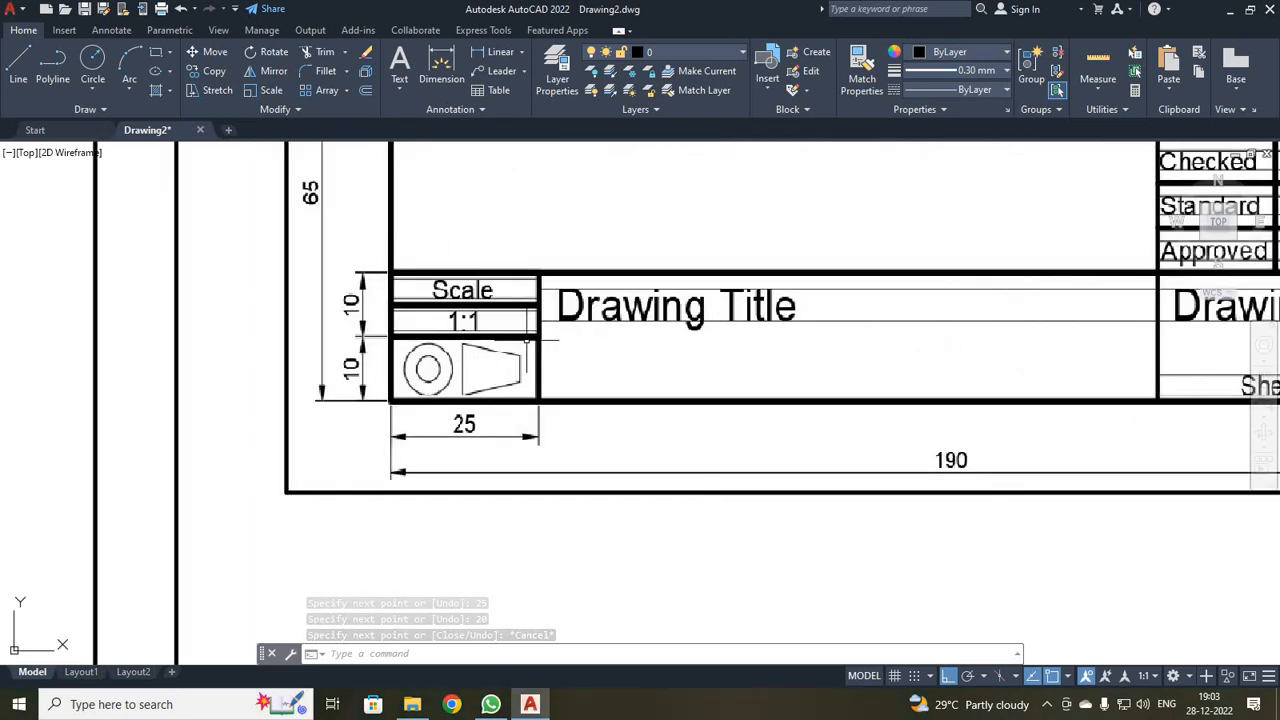
scroll(527, 340, "up", 2)
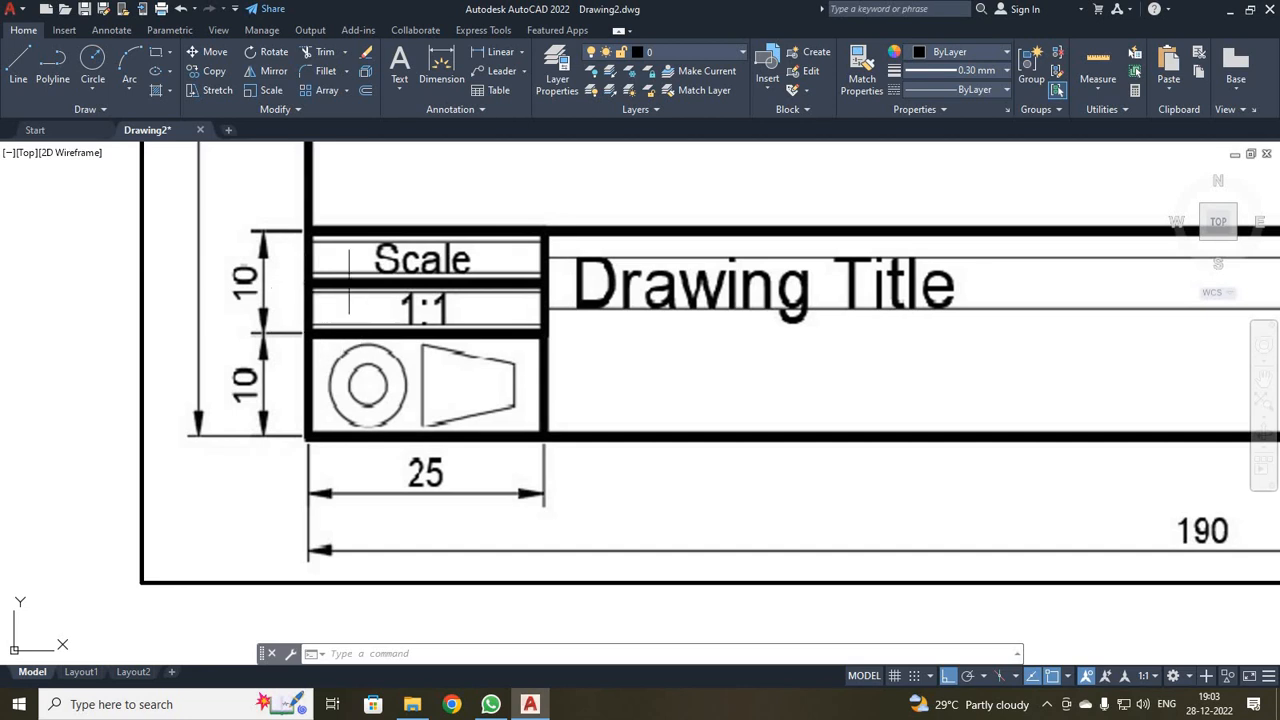
scroll(427, 300, "down", 4)
mouse_move(820, 497)
middle_mouse_down()
mouse_move(786, 306)
mouse_move(808, 275)
middle_mouse_up()
left_click(18, 68)
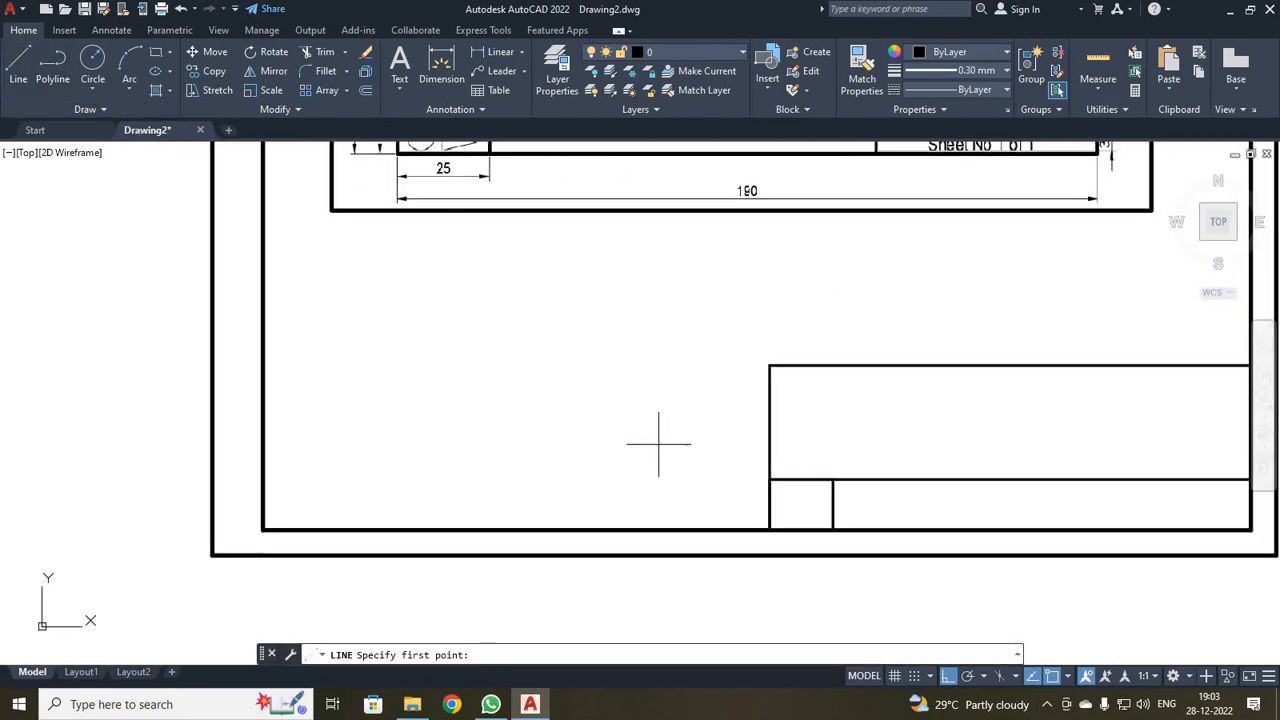
left_click(769, 479)
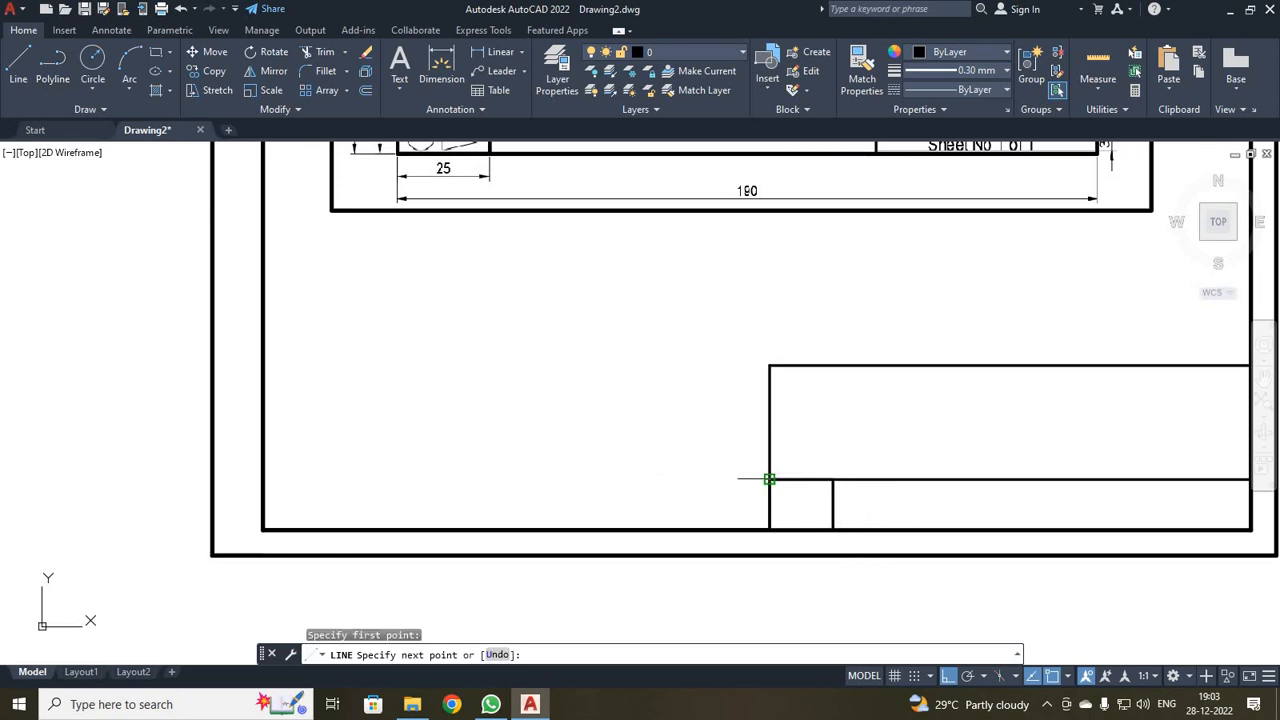
type("5")
key("Return")
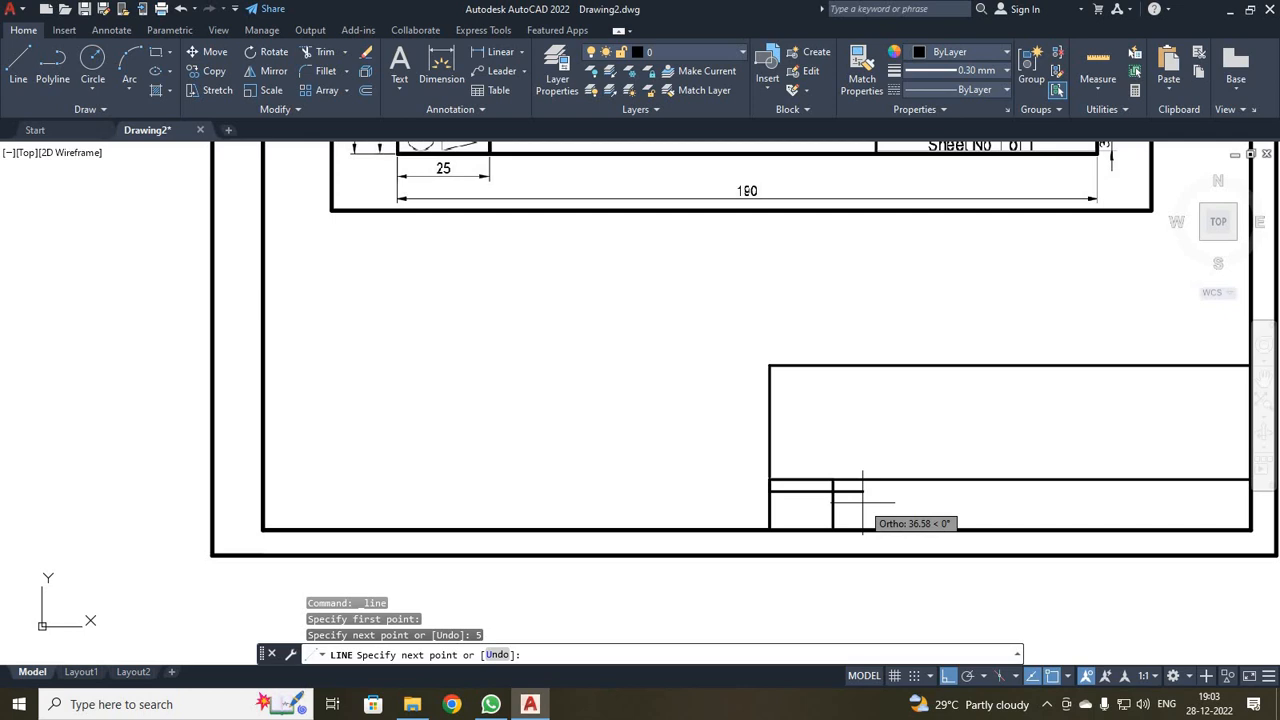
type("25")
key("Return")
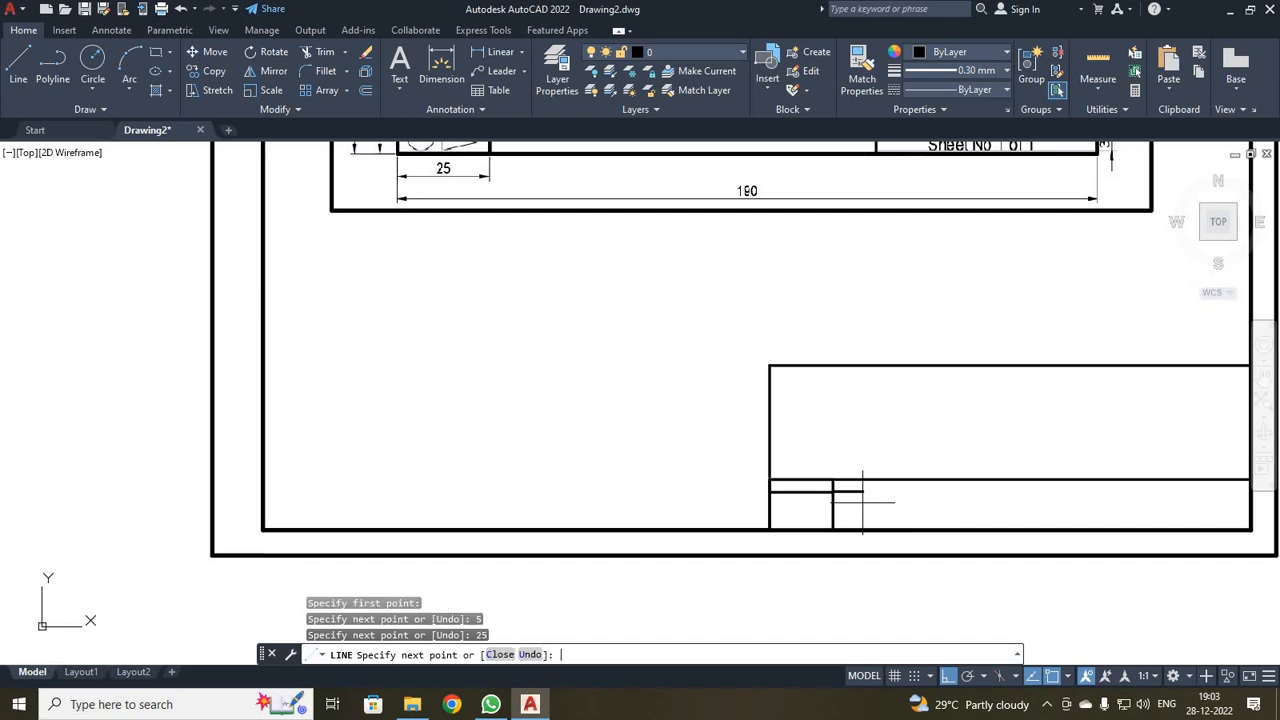
- Continue with the cell's second divider, 5 down and 25 left, and end the Line command
type("5")
key("Return")
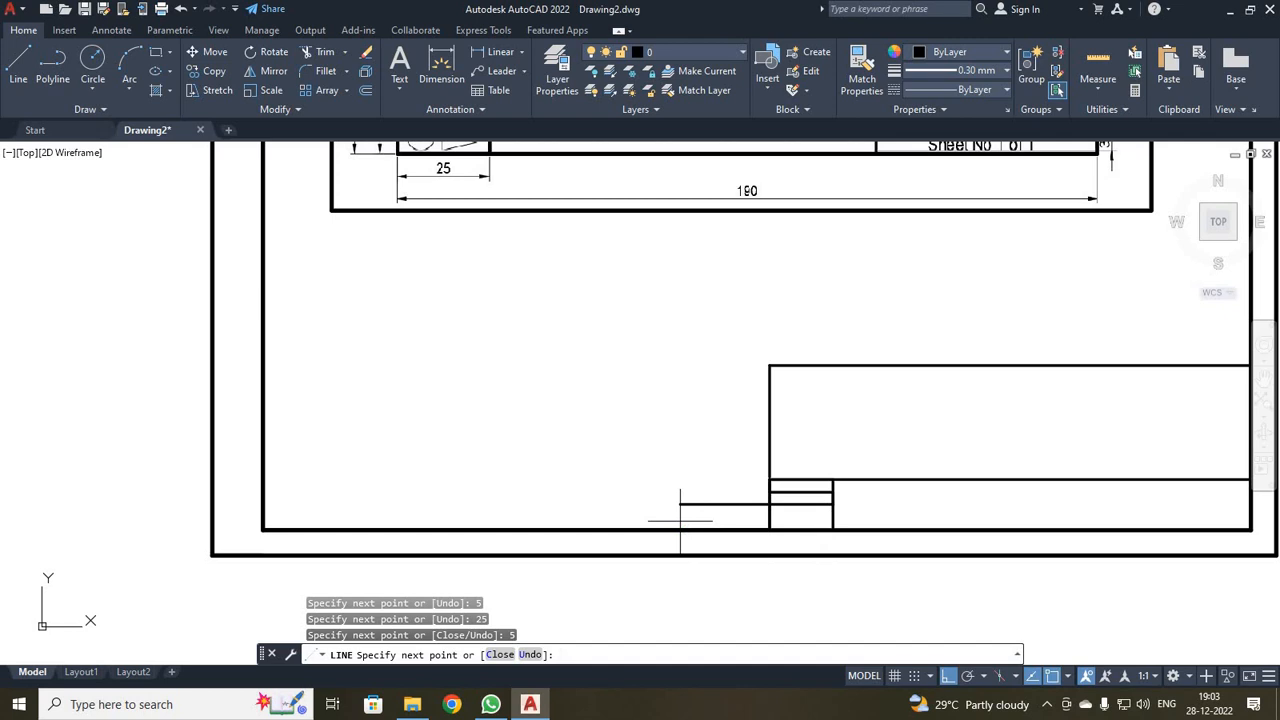
type("25")
key("Return")
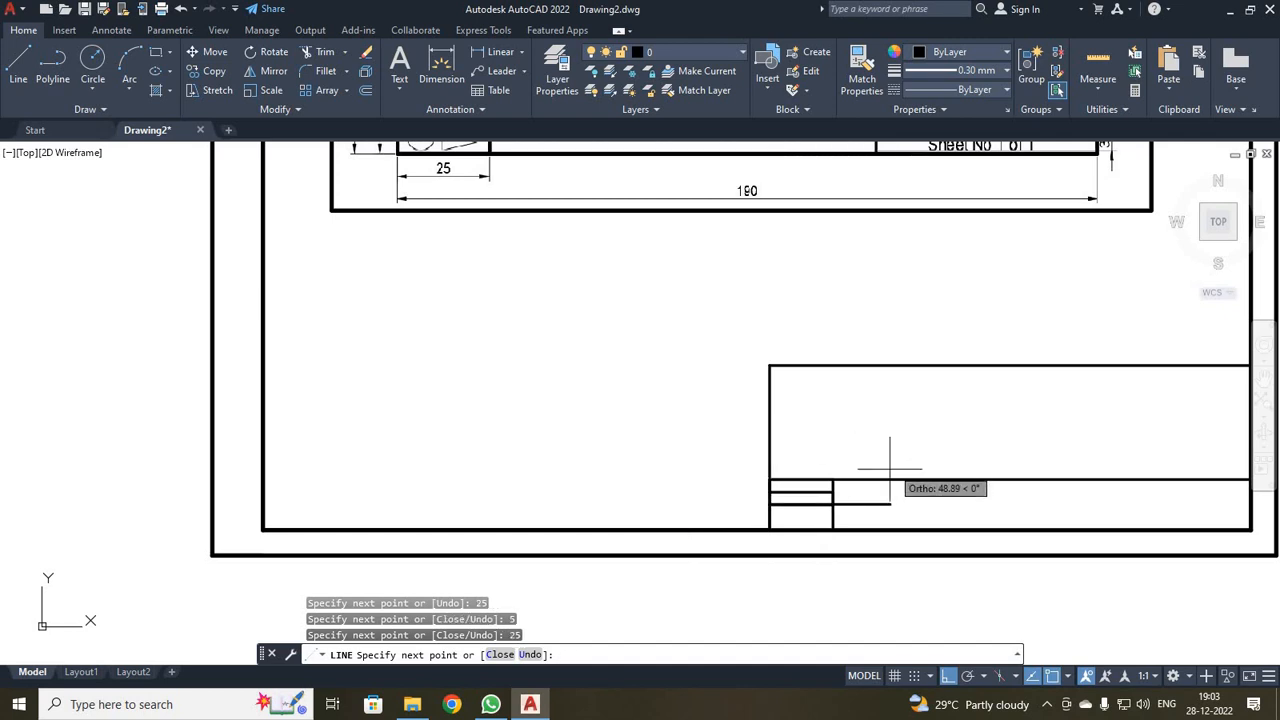
key("Escape")
scroll(609, 457, "down", 2)
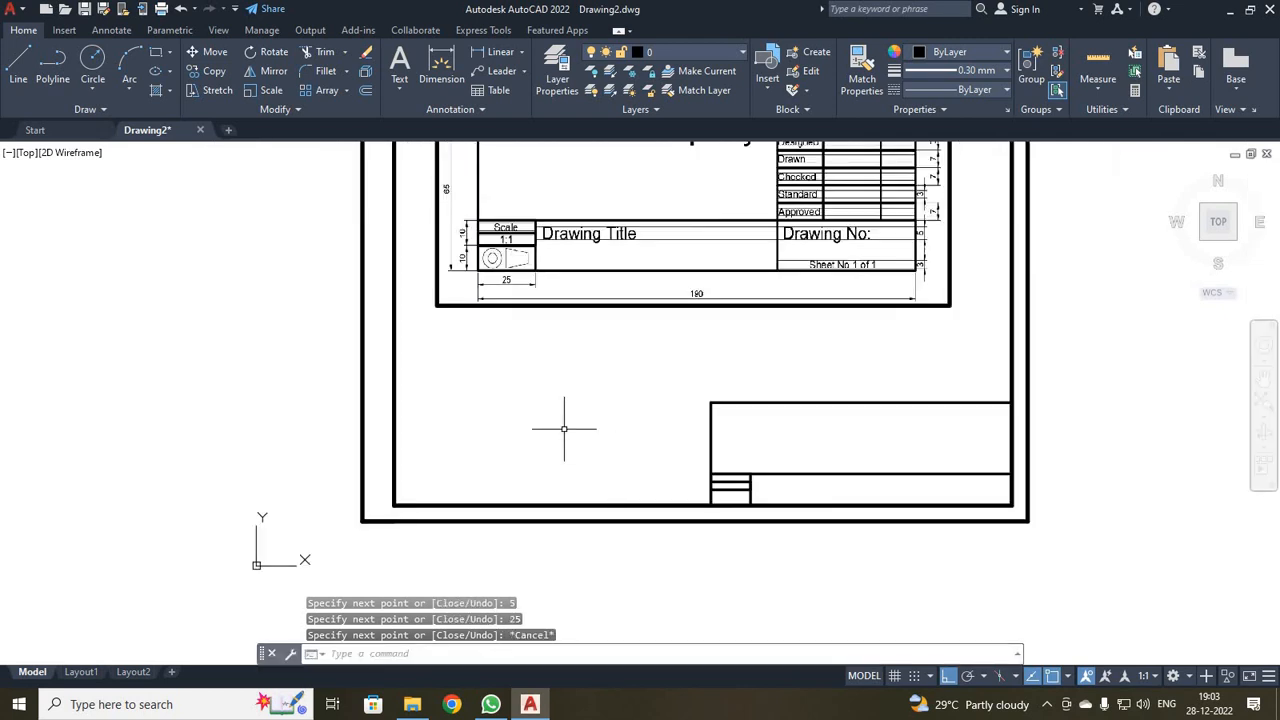
scroll(520, 340, "up", 2)
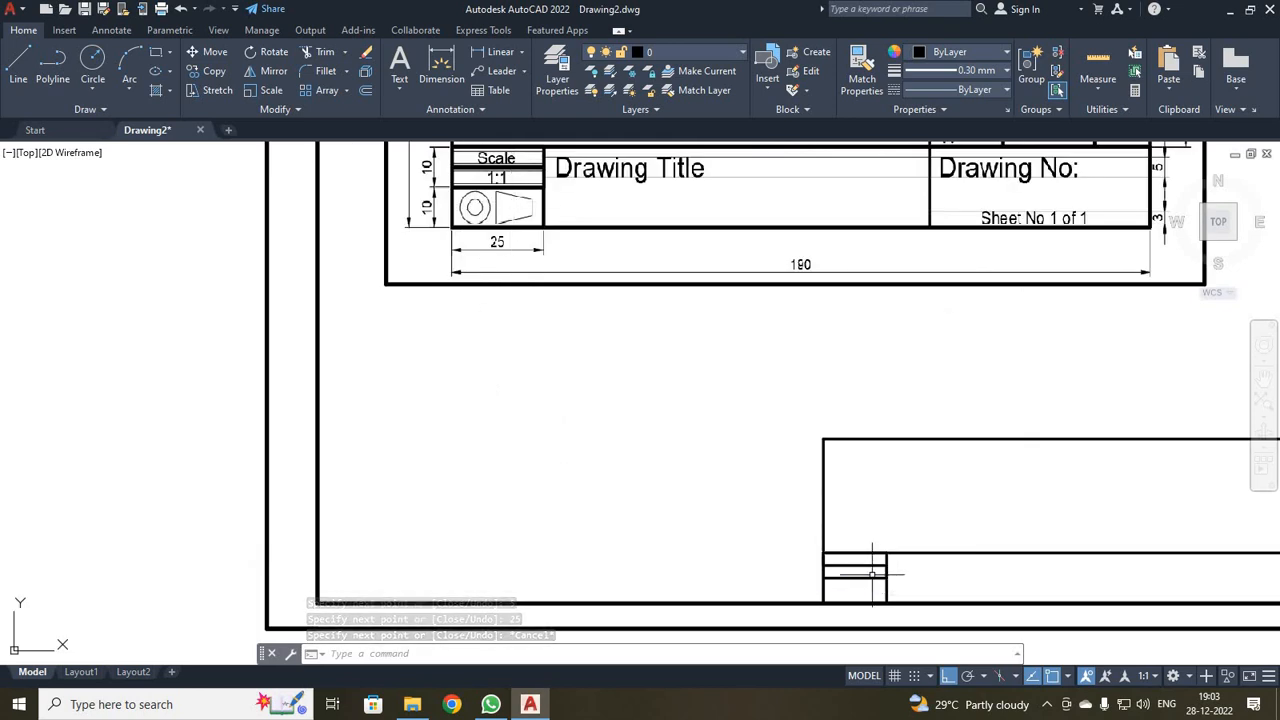
scroll(872, 575, "up", 4)
scroll(880, 572, "down", 2)
scroll(911, 594, "up", 1)
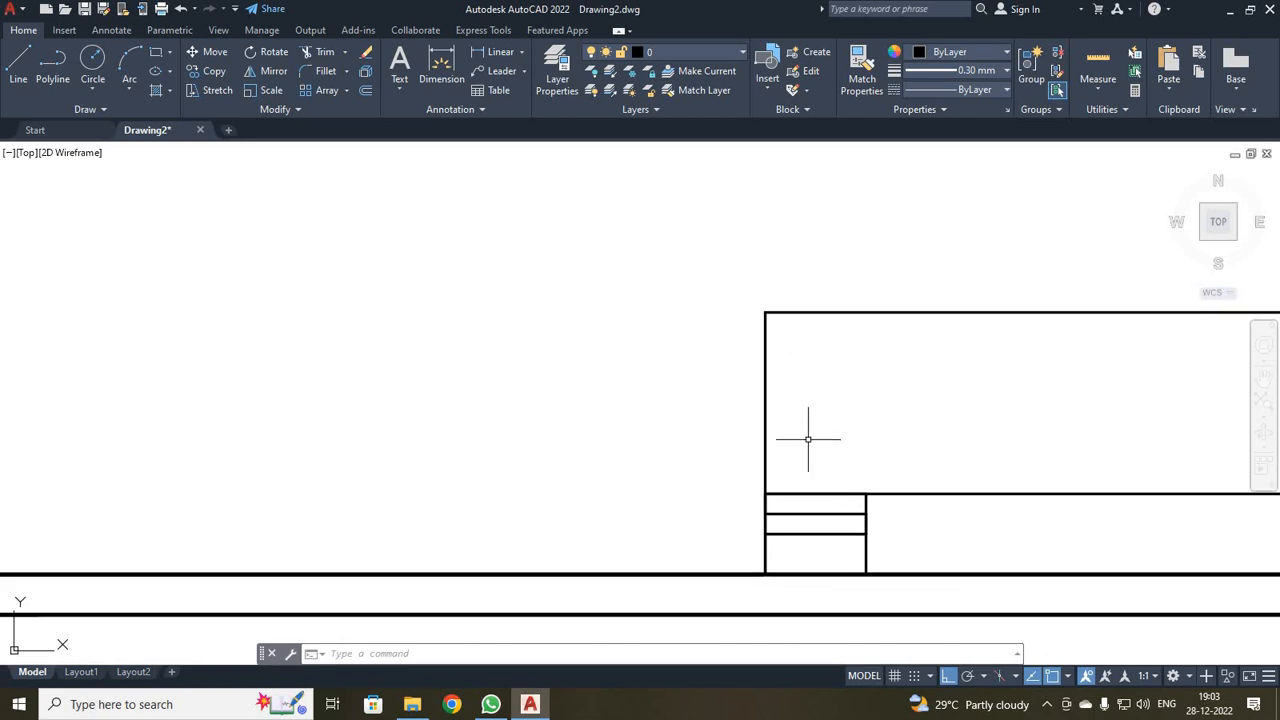
scroll(924, 505, "up", 5)
scroll(800, 540, "down", 3)
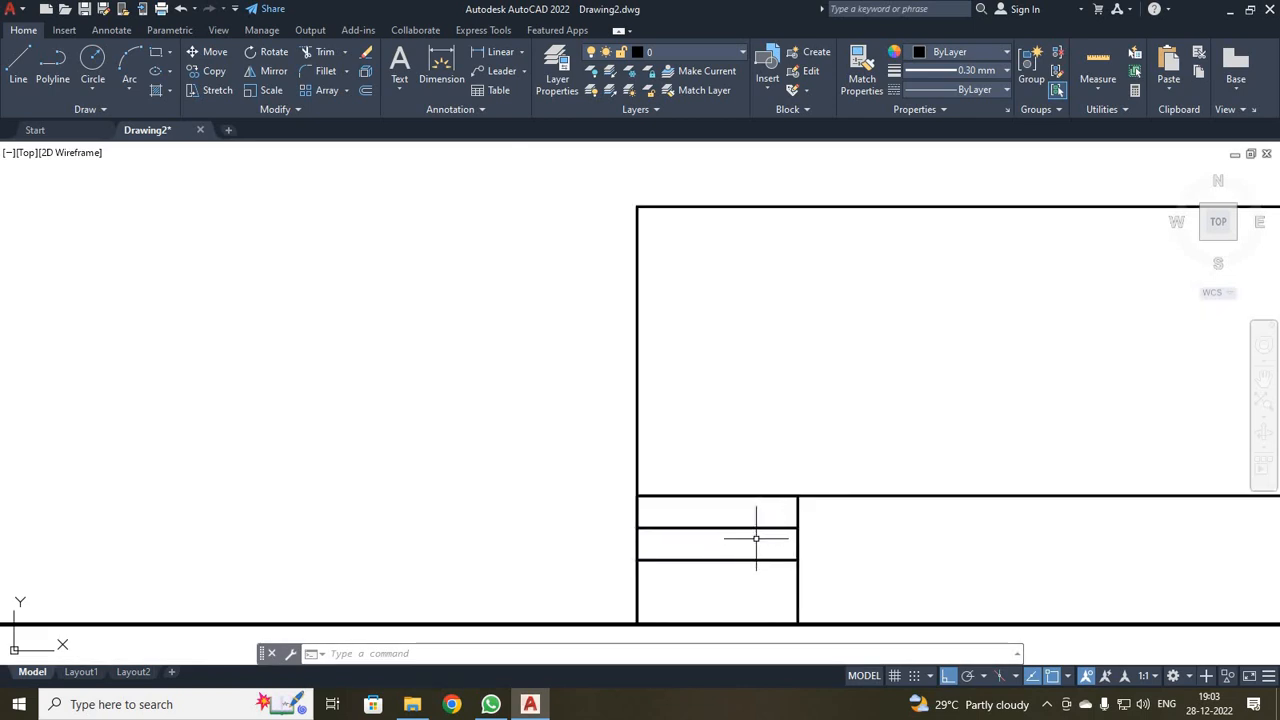
scroll(770, 592, "down", 2)
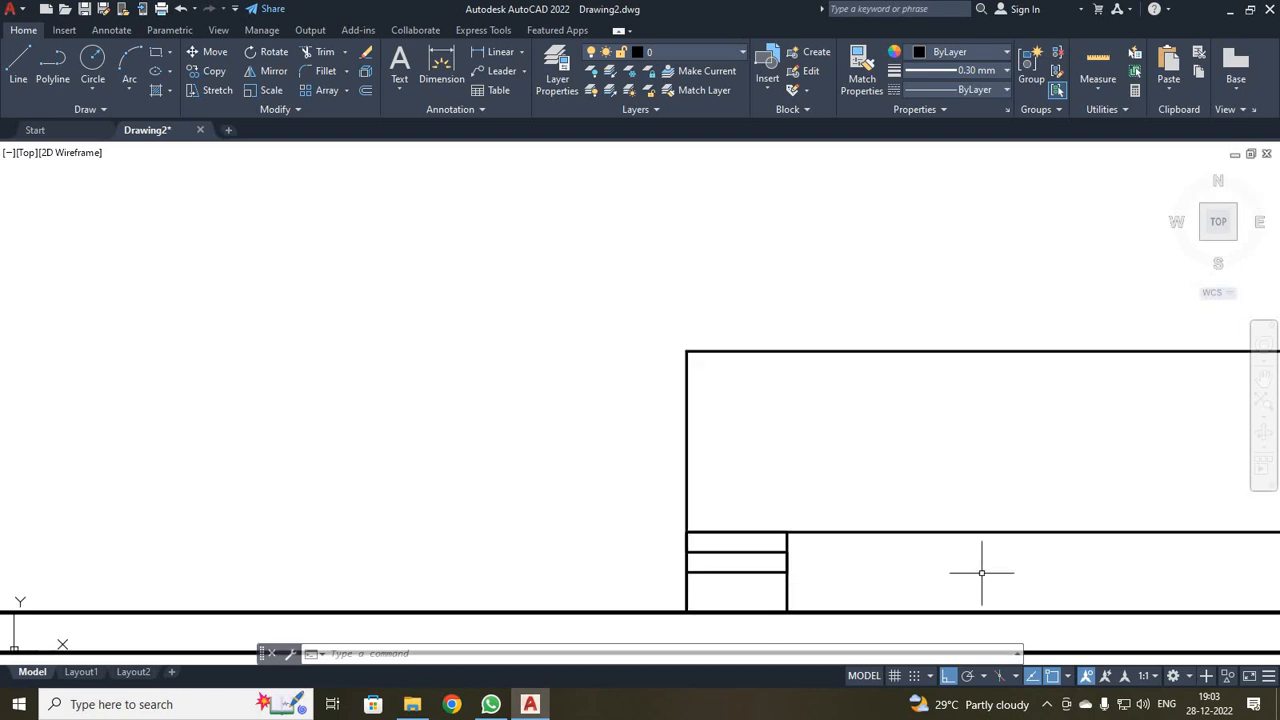
- Examine the column widths and row heights of the Name/Date approval table in the reference title block
scroll(981, 573, "down", 3)
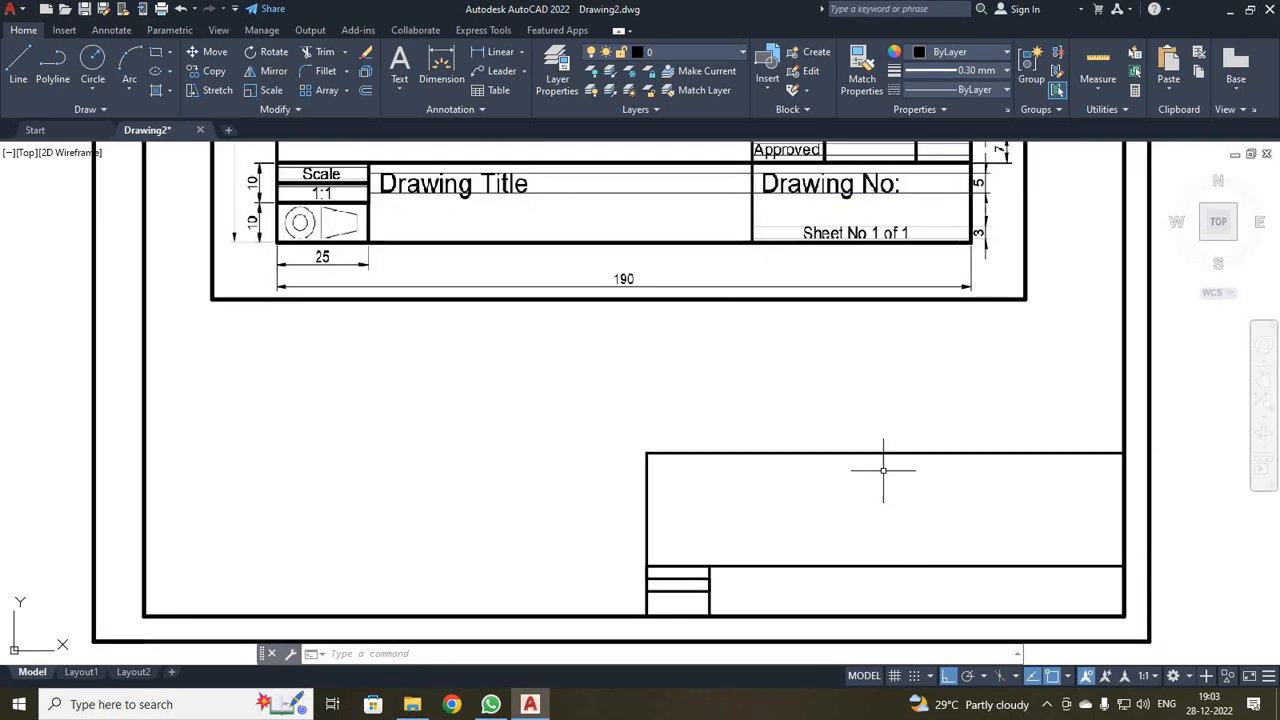
scroll(860, 400, "down", 1)
middle_click_drag(859, 466, 857, 523)
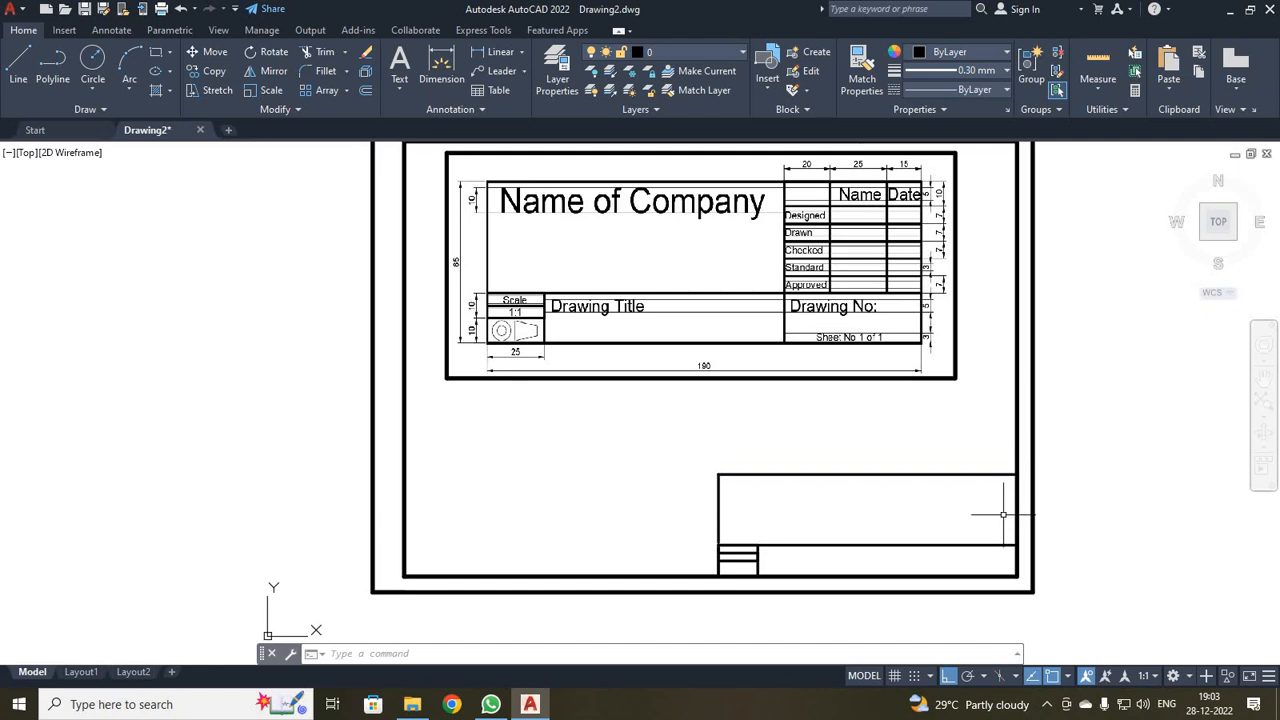
scroll(1002, 515, "up", 3)
scroll(920, 394, "down", 2)
scroll(943, 611, "up", 2)
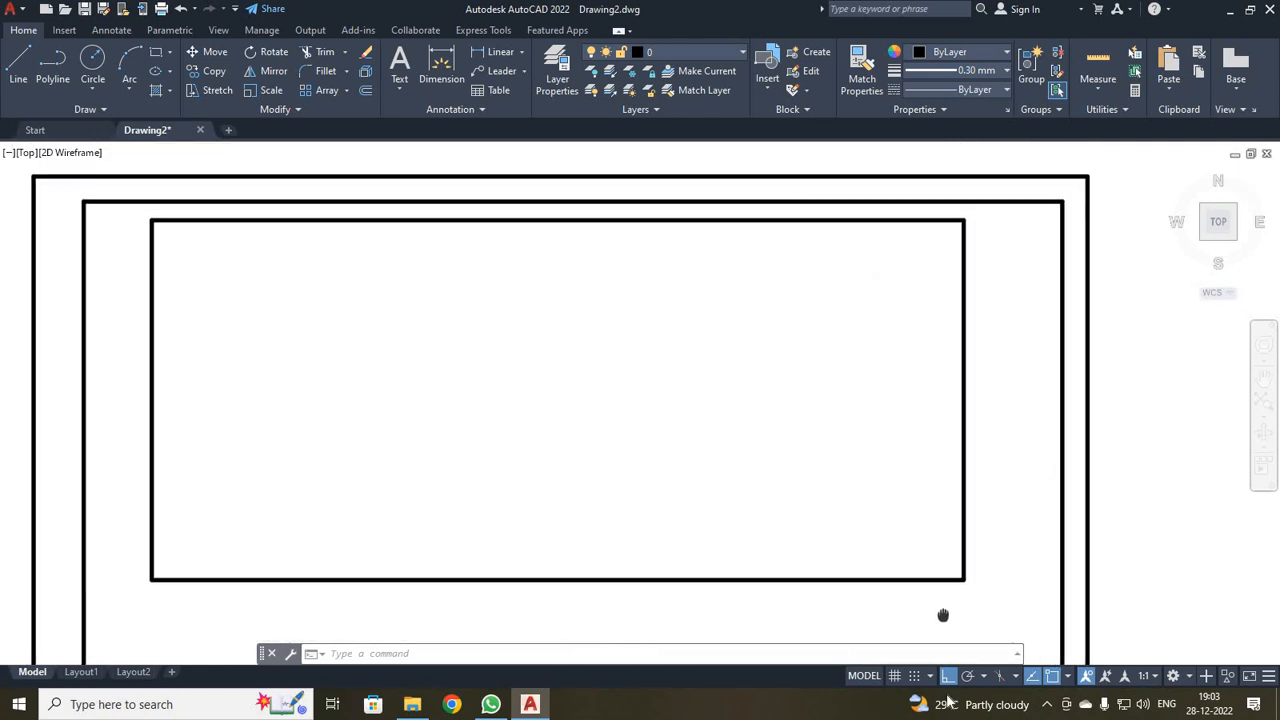
middle_click_drag(943, 611, 943, 690)
scroll(930, 560, "down", 2)
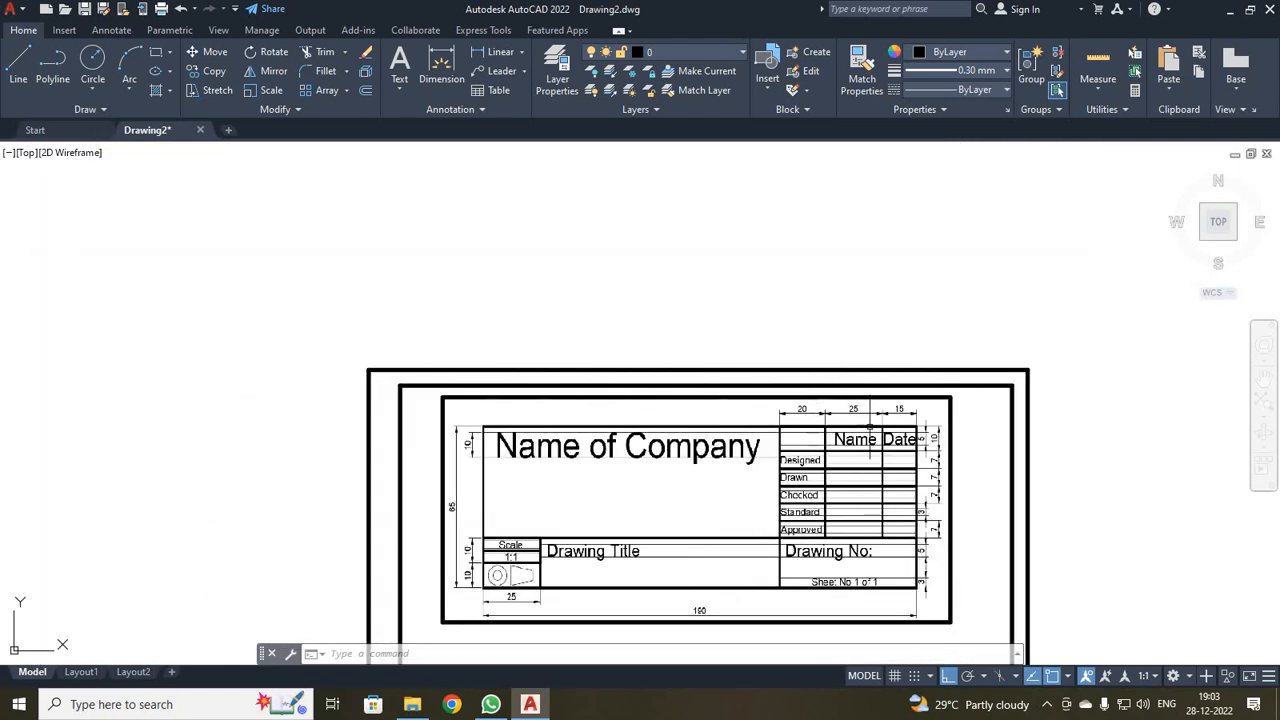
mouse_move(958, 525)
middle_mouse_down()
mouse_move(932, 384)
mouse_move(905, 363)
middle_mouse_up()
- Draw the Date column's divider with Line from the title block's upper-right corner, 15 left and down to the lower row divider
left_click(18, 66)
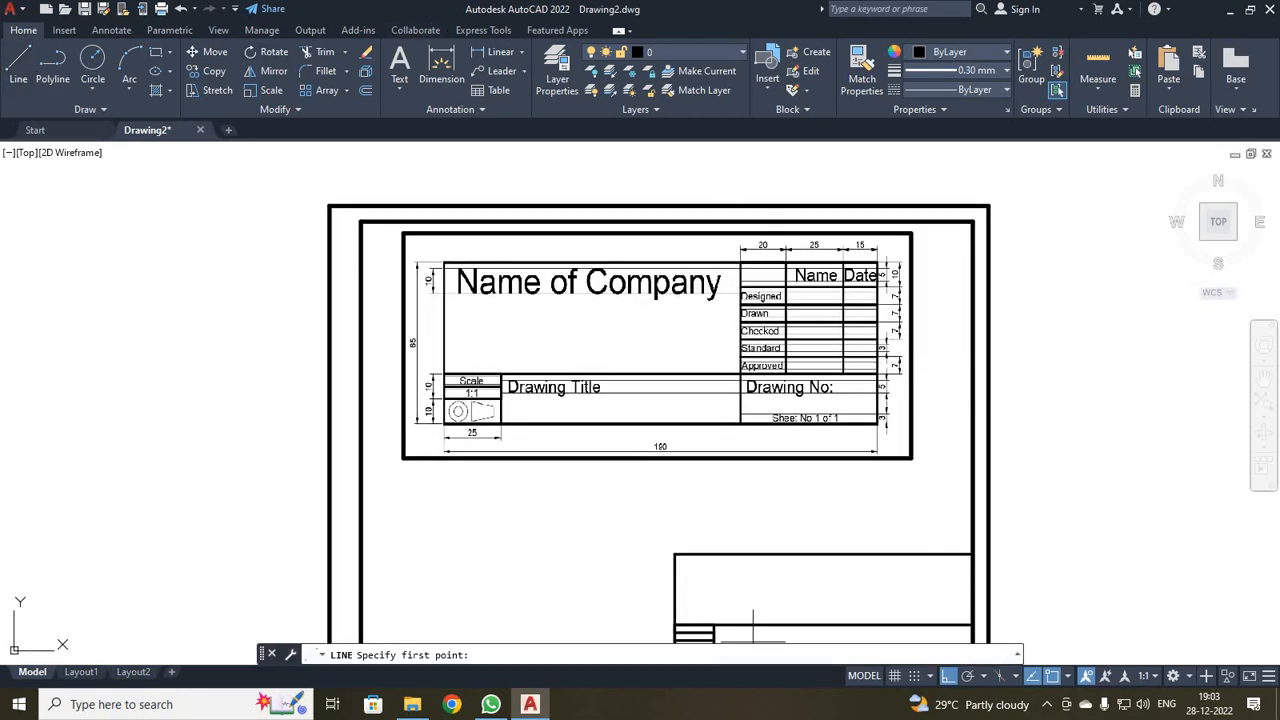
left_click(972, 553)
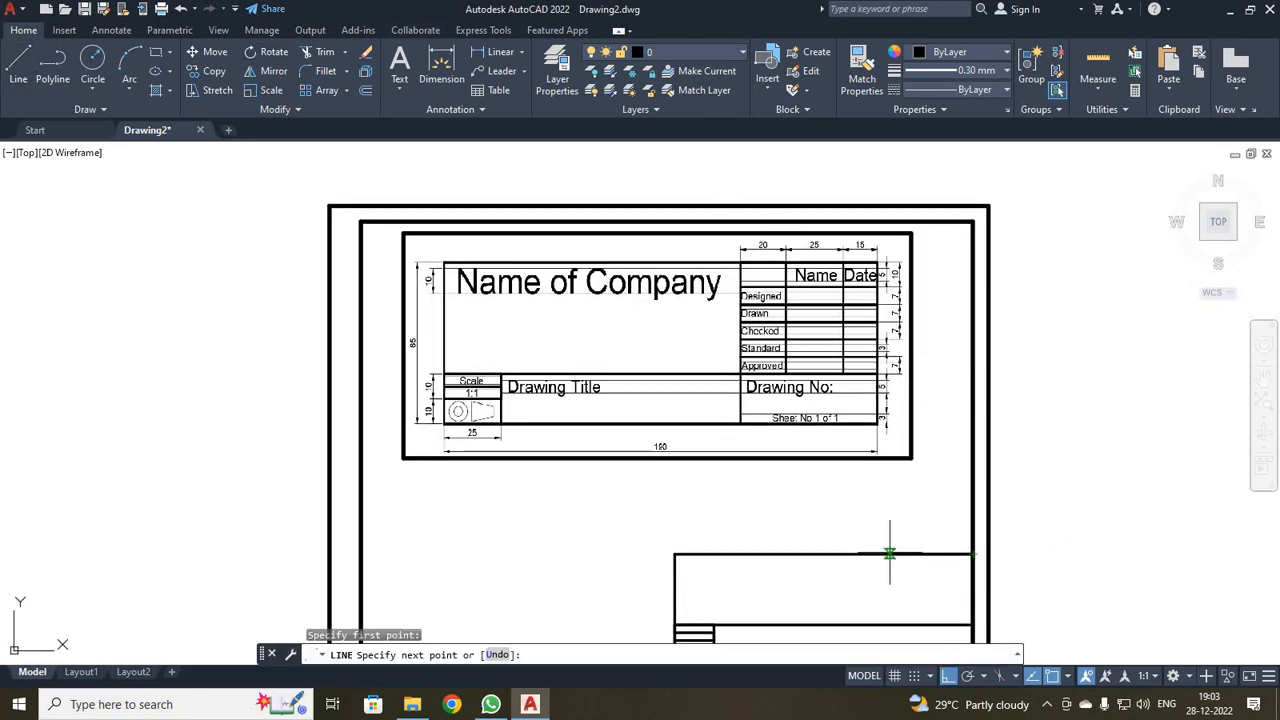
type("15")
key("Return")
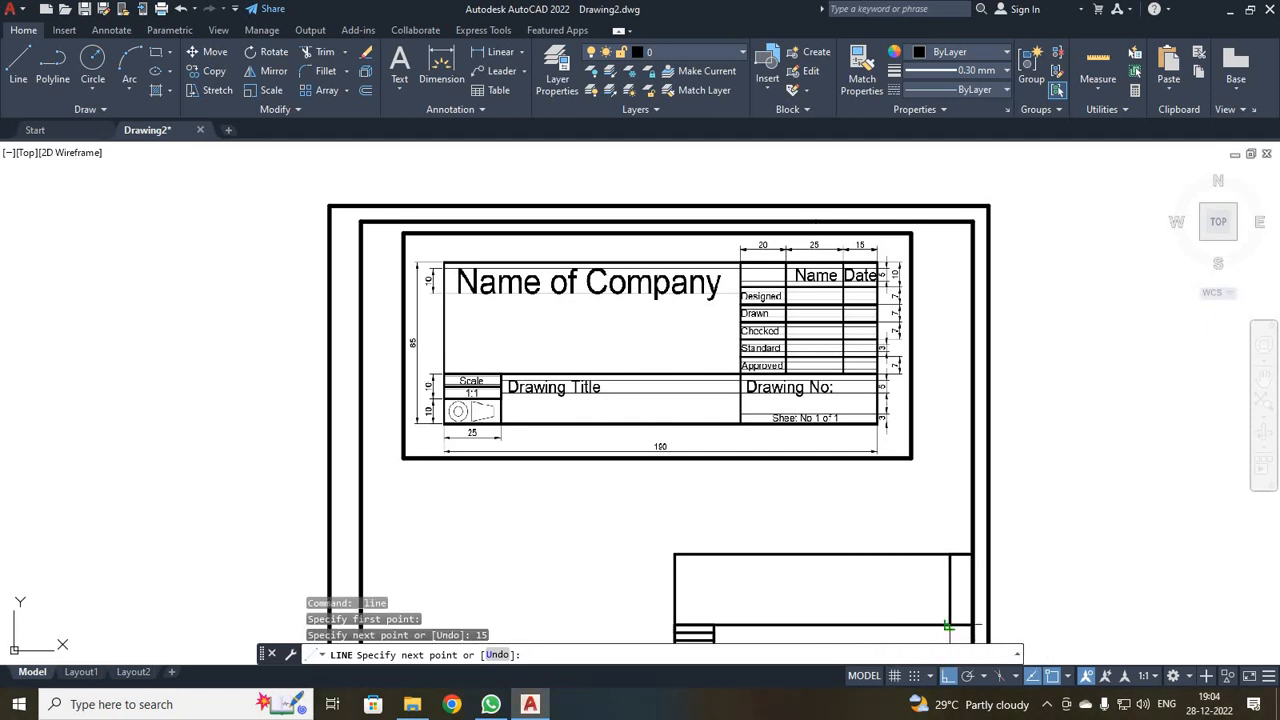
left_click(948, 627)
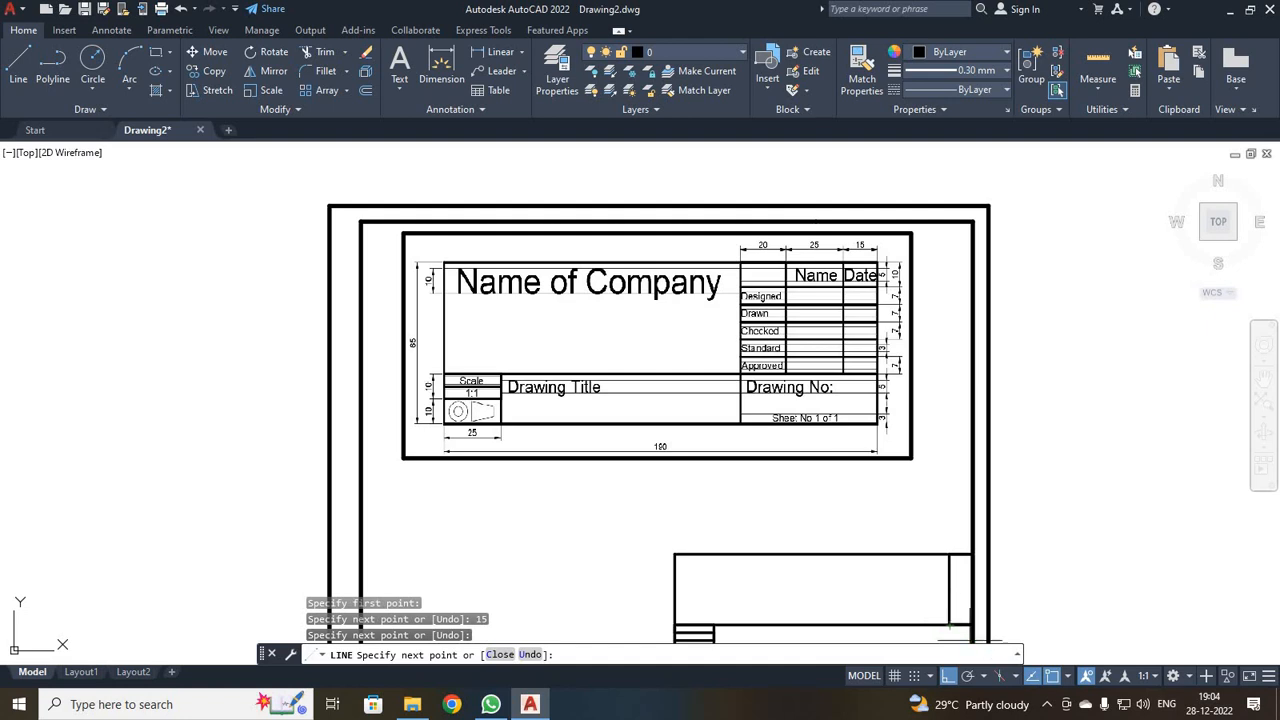
key("Escape")
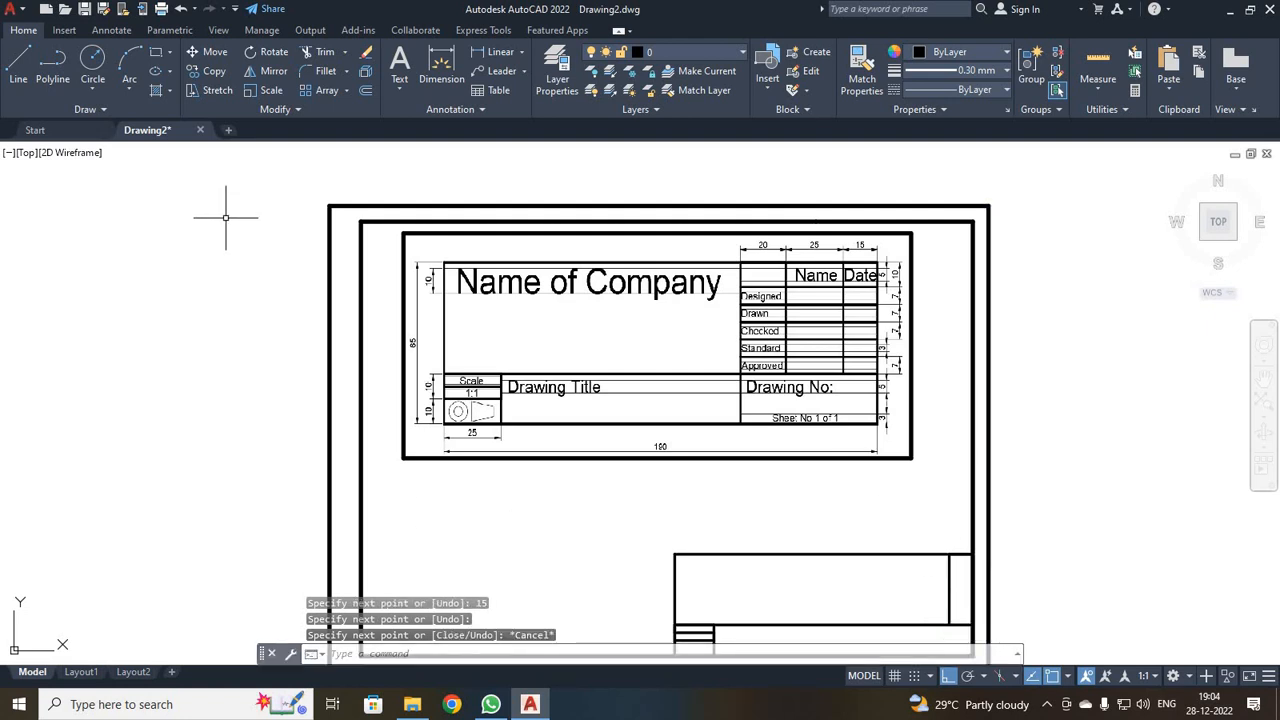
- Draw the Name column's left divider from the top of the Date divider, 25 left and down to the row divider
left_click(18, 65)
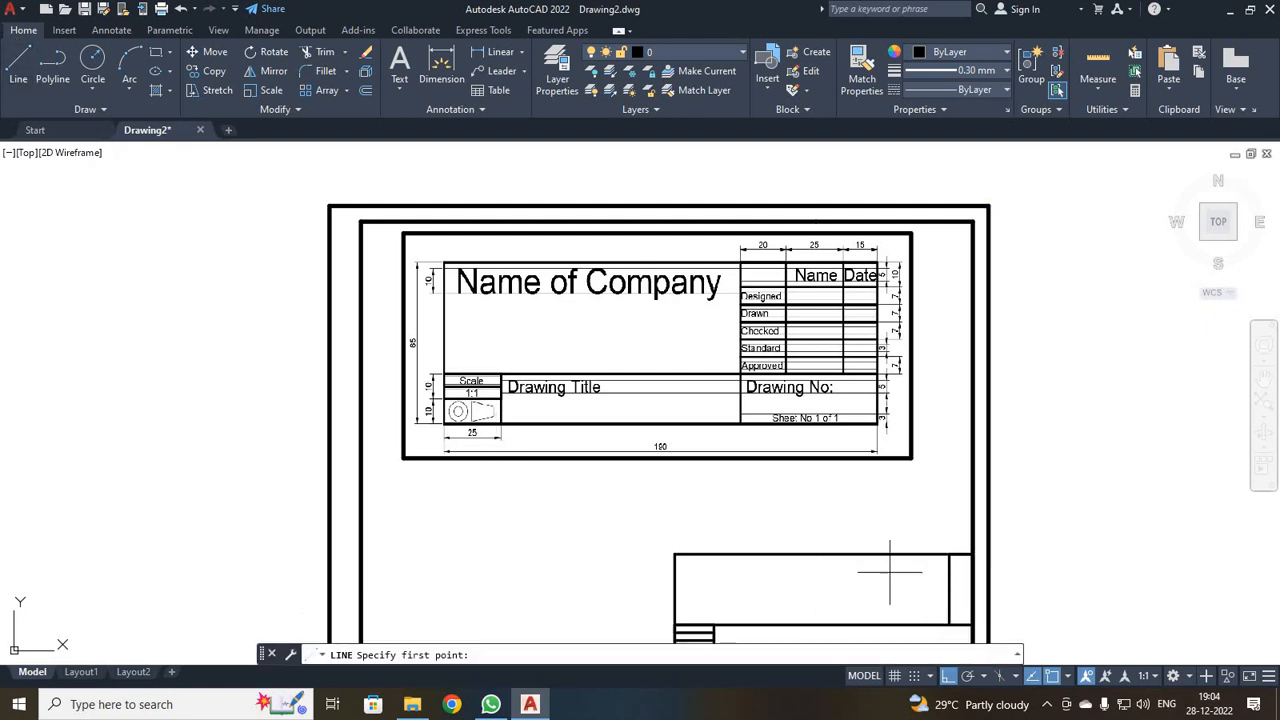
left_click(949, 553)
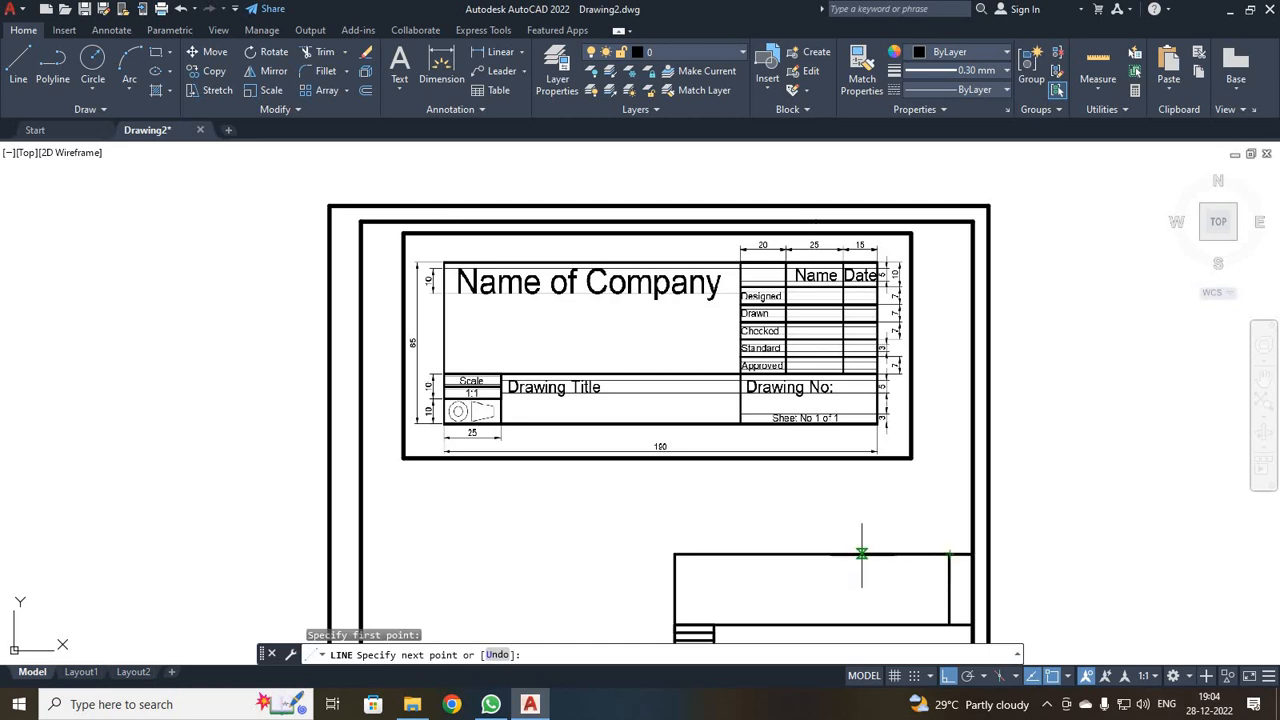
type("25")
key("Return")
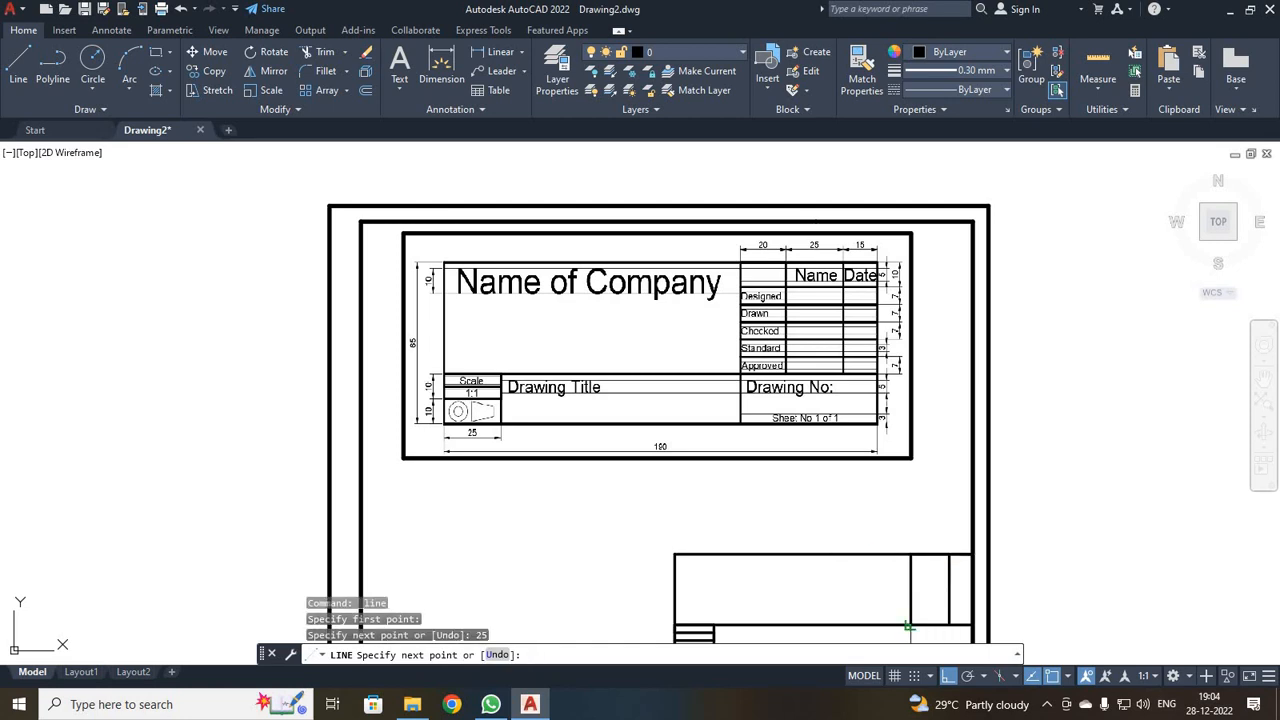
left_click(908, 627)
key("Escape")
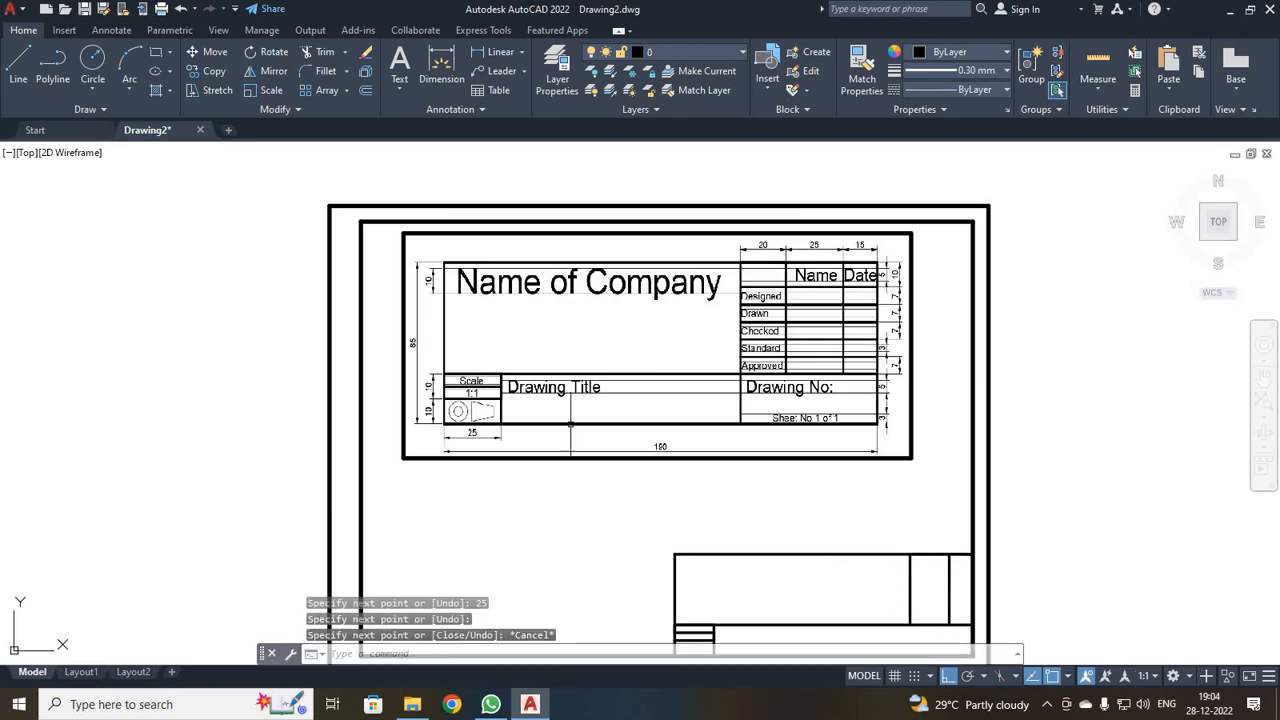
- Draw the approval table's left boundary from the top of the Name divider, 20 left and down to the row divider
left_click(20, 65)
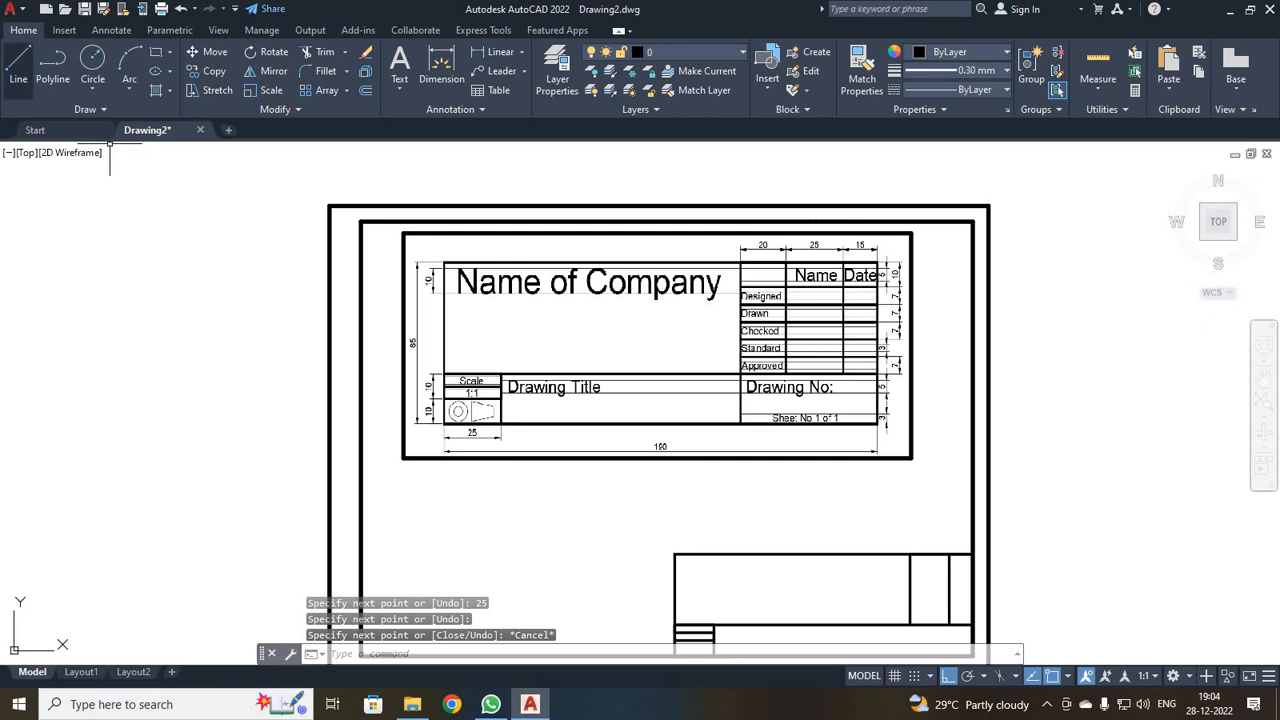
left_click(910, 553)
type("20")
key("Return")
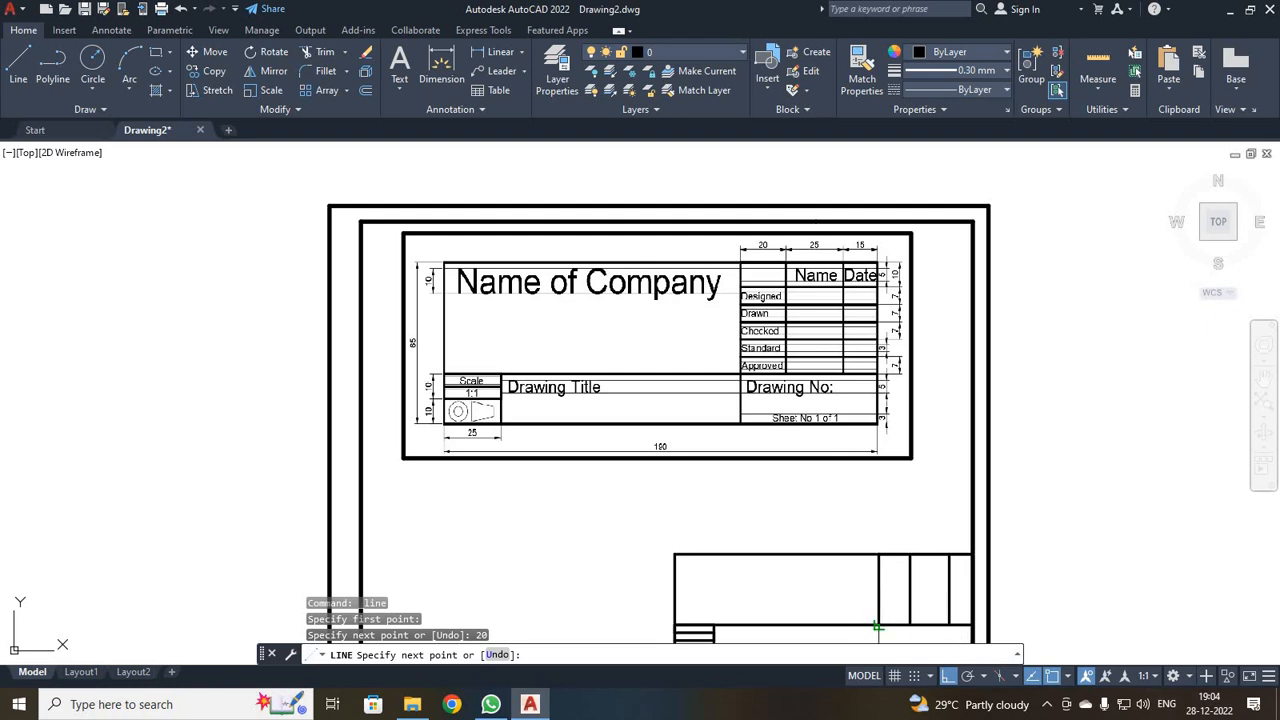
key("Escape")
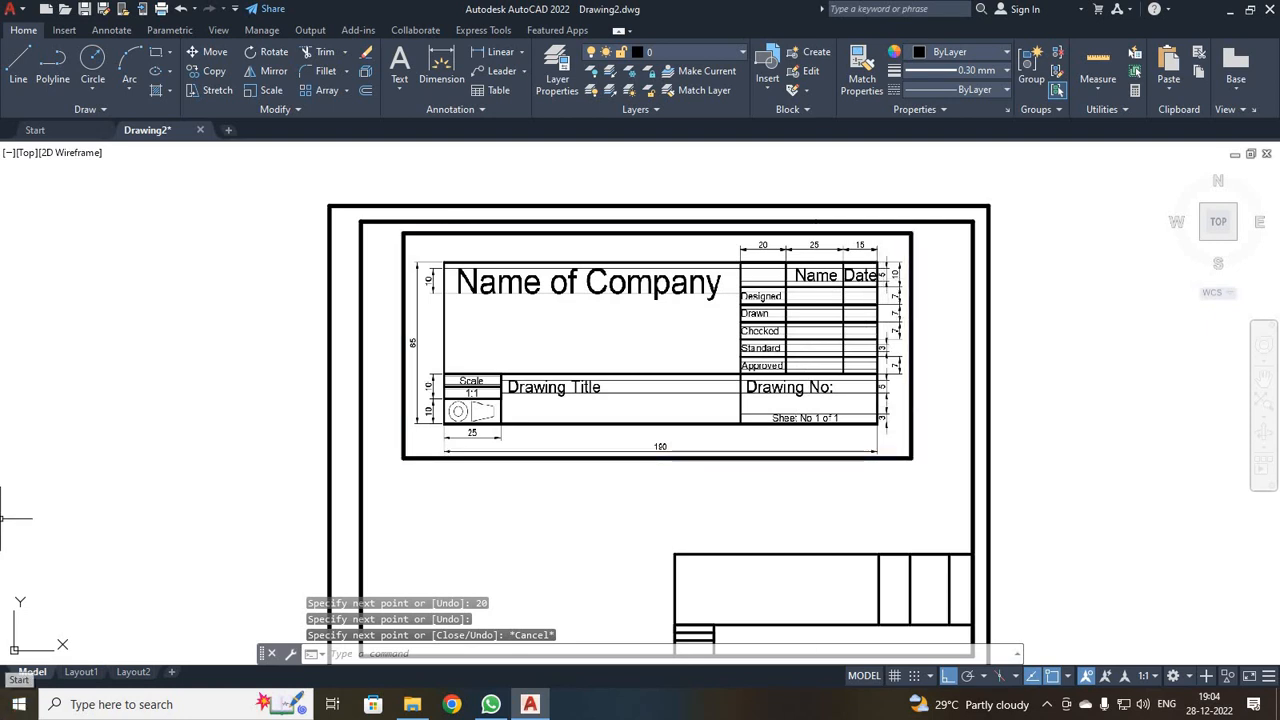
- Draw the approval table's header divider from the title block's upper-right corner, 10 down and 60 left
left_click(18, 62)
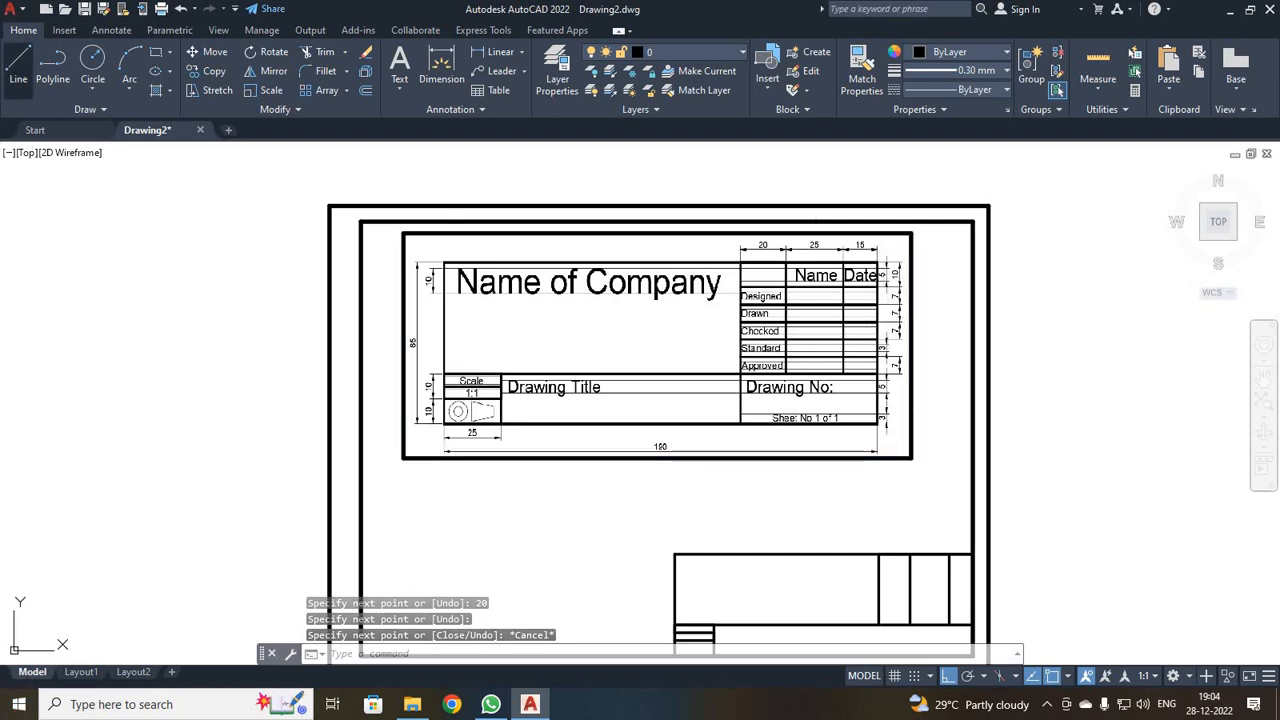
left_click(972, 553)
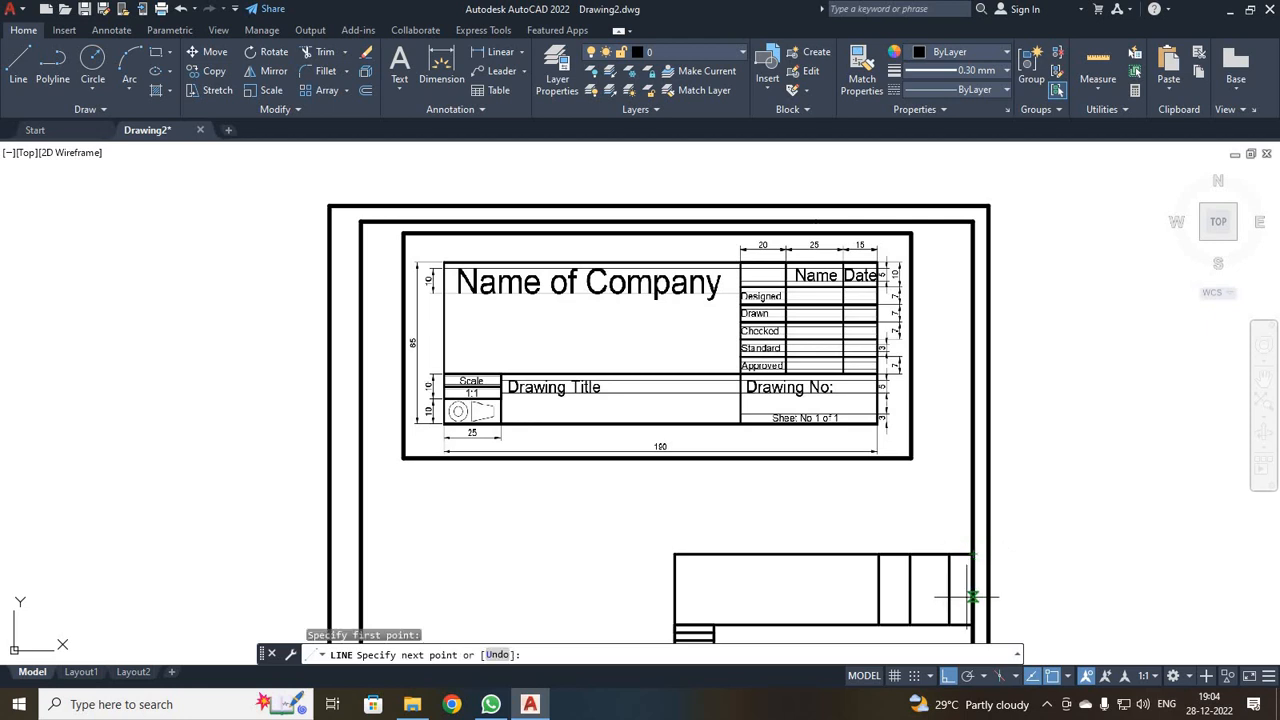
type("10")
key("Return")
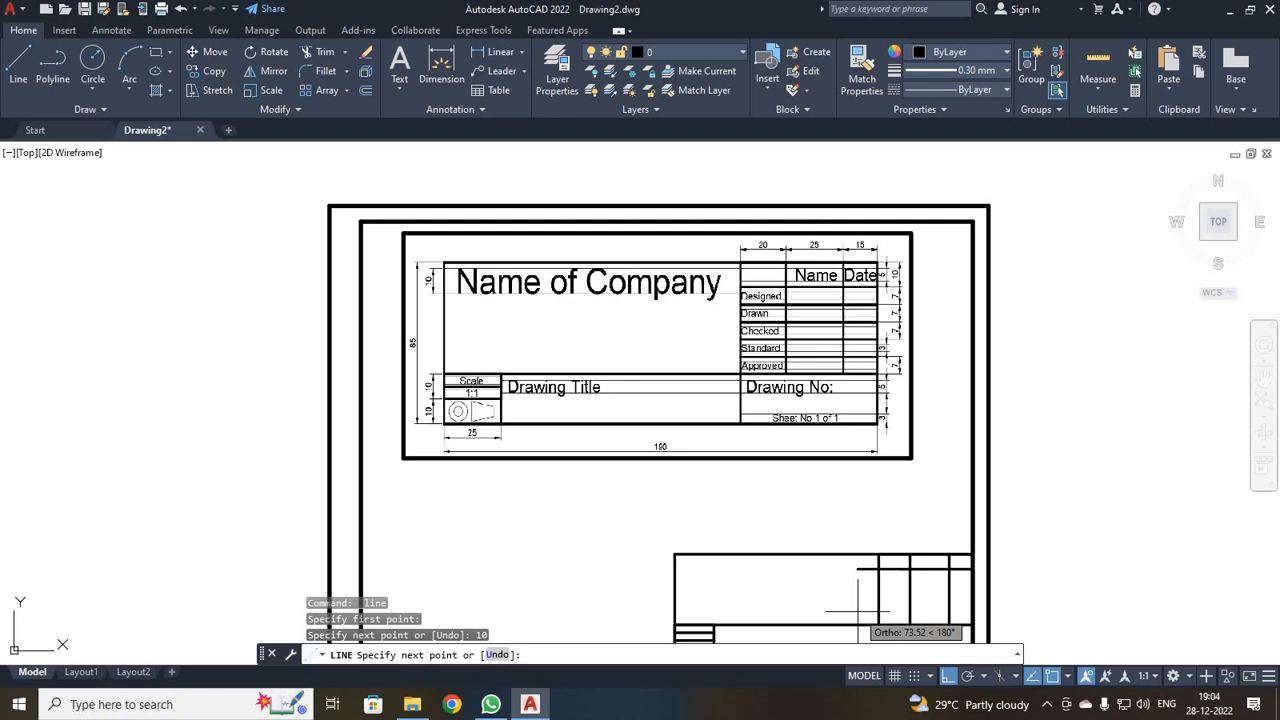
type("60")
key("Return")
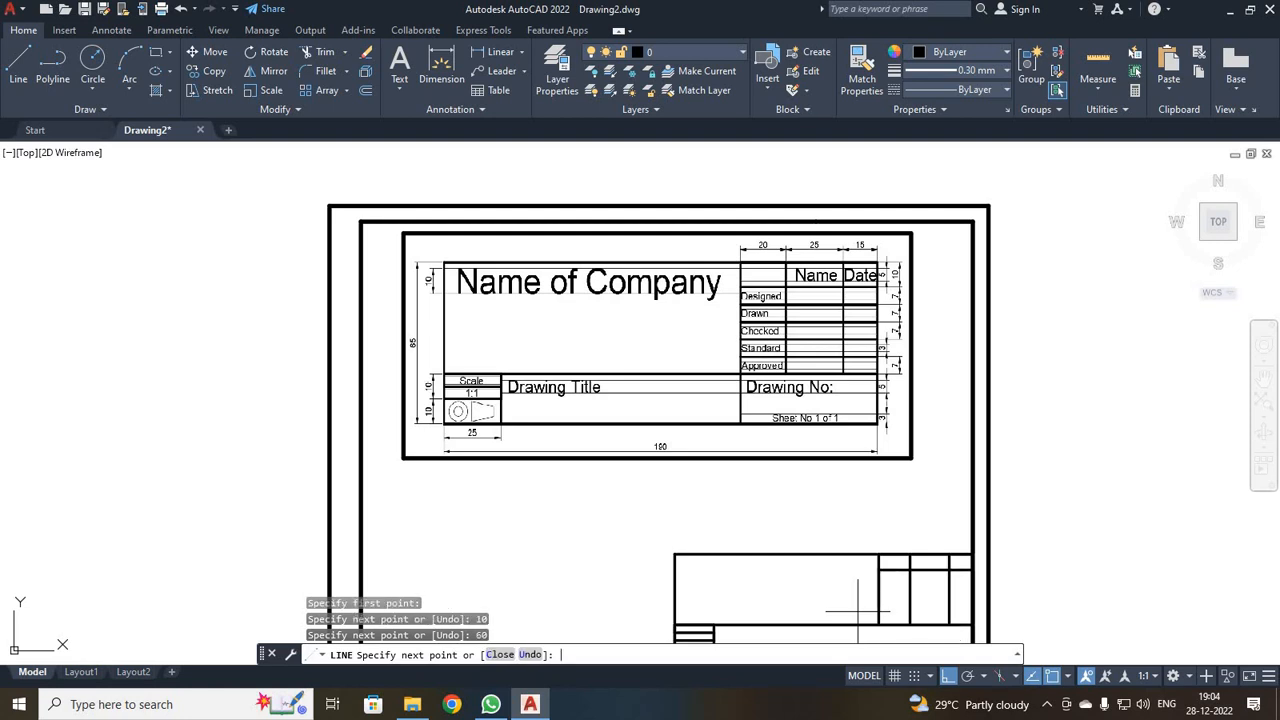
key("Escape")
- Set the current lineweight to ByLayer for the thin text guide lines
scroll(951, 523, "up", 2)
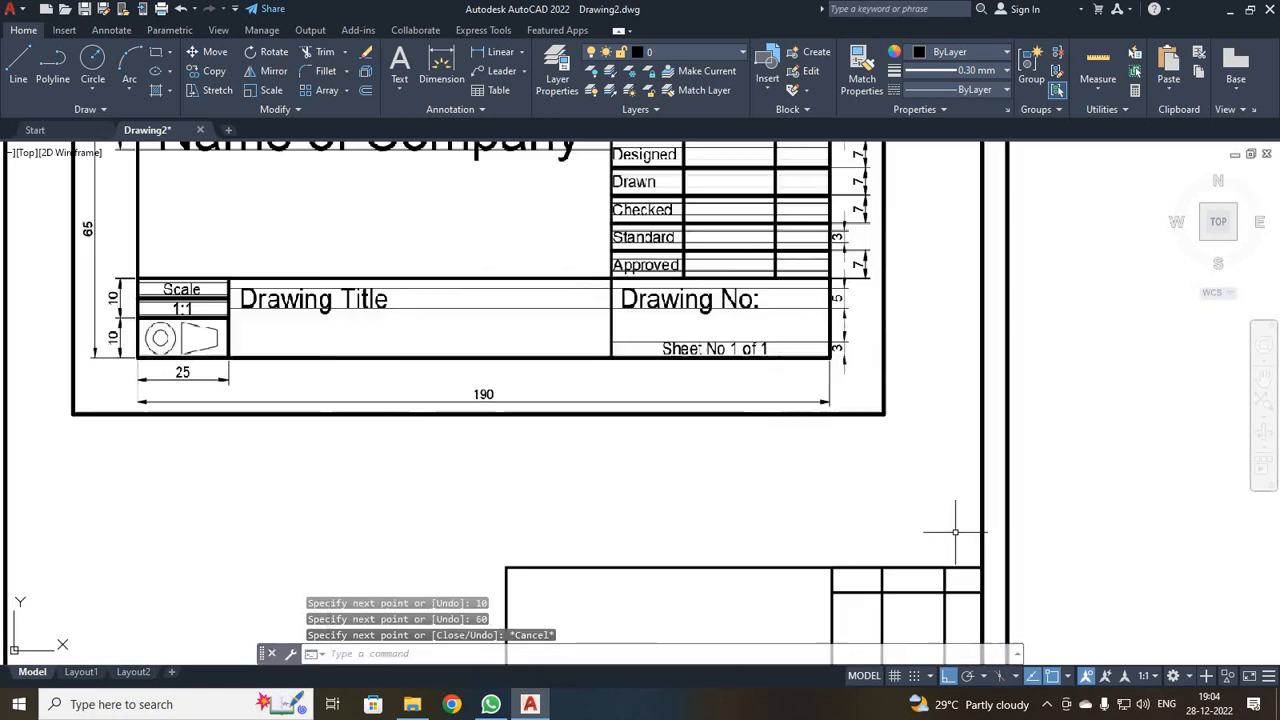
scroll(947, 566, "down", 2)
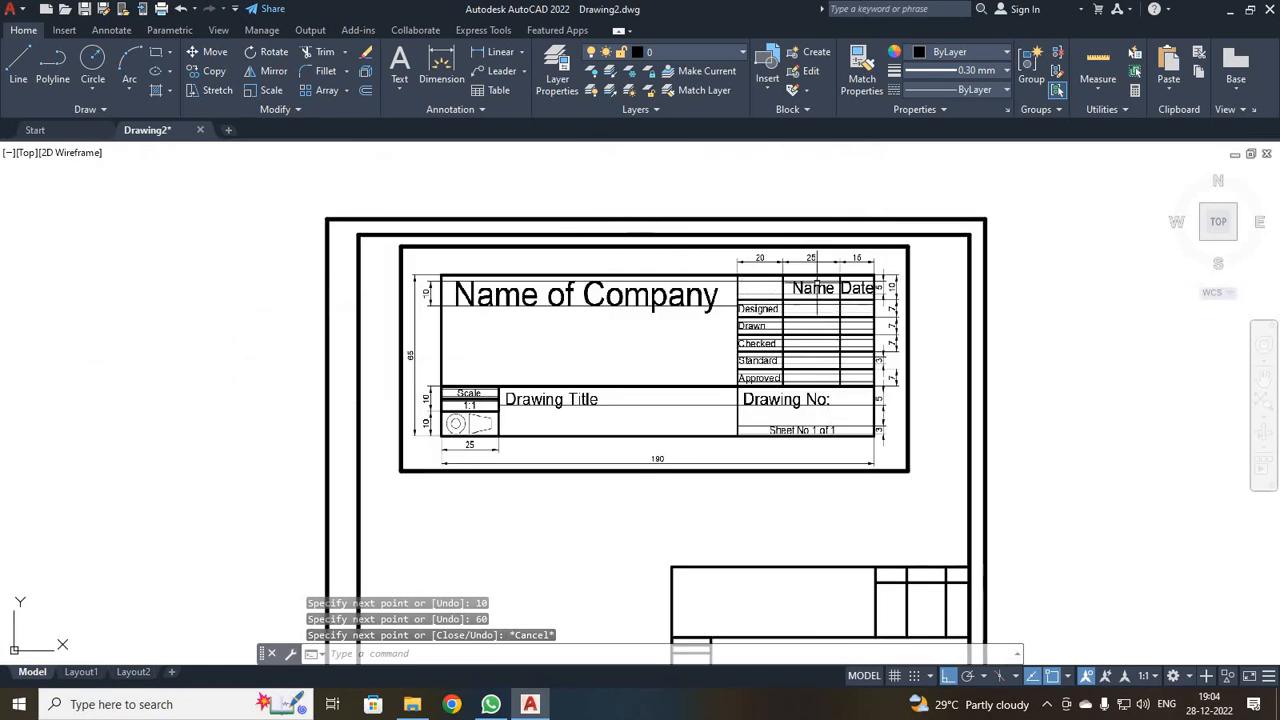
middle_click_drag(822, 466, 735, 320)
scroll(803, 446, "up", 4)
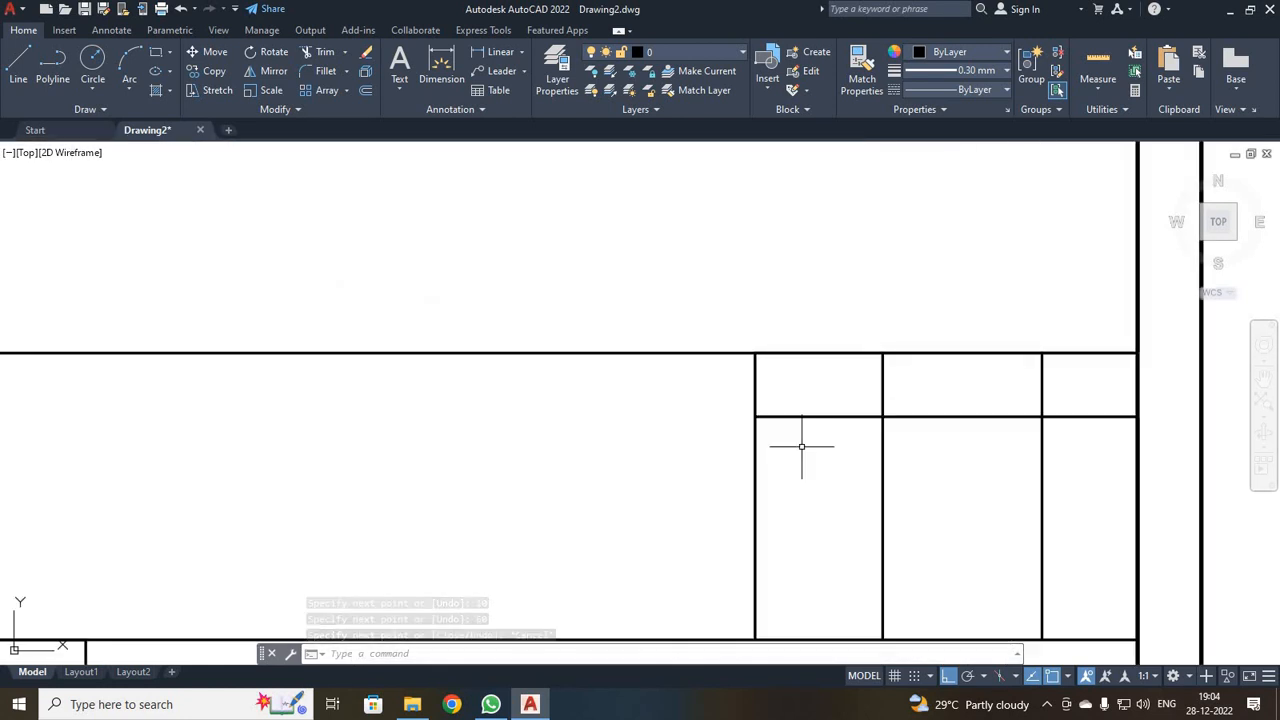
scroll(840, 514, "down", 2)
middle_click_drag(840, 514, 896, 426)
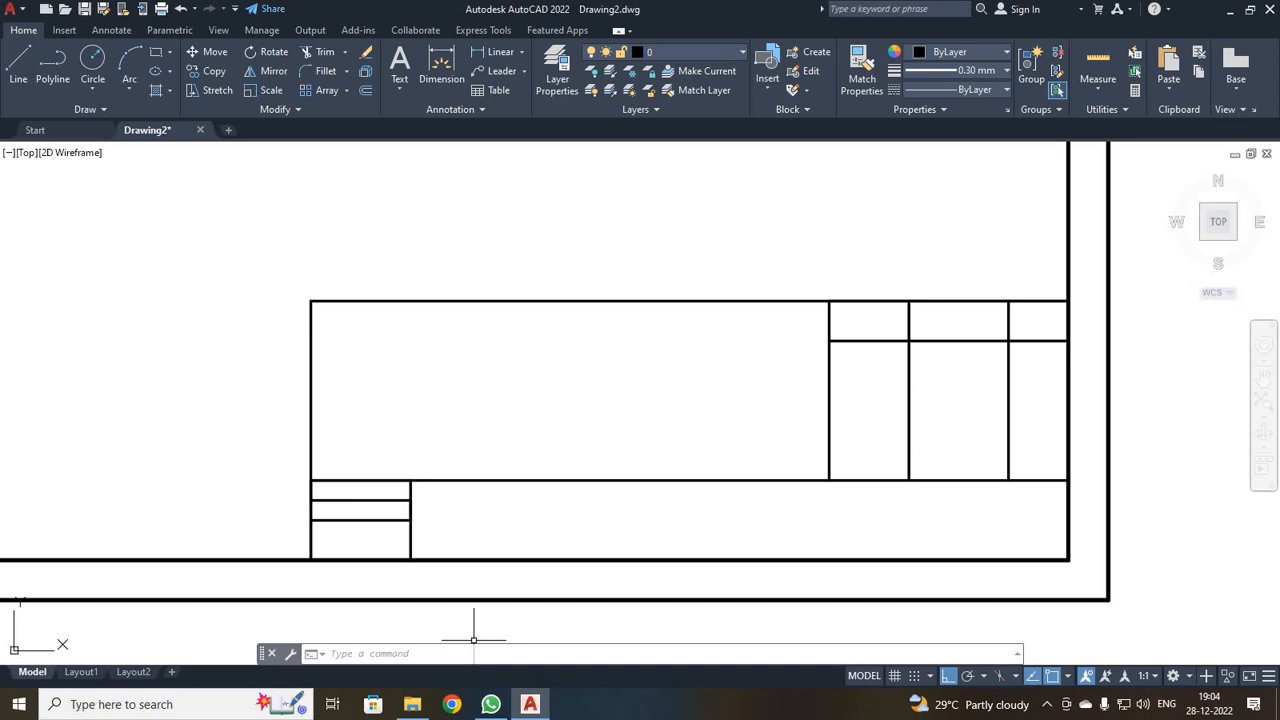
left_click(990, 70)
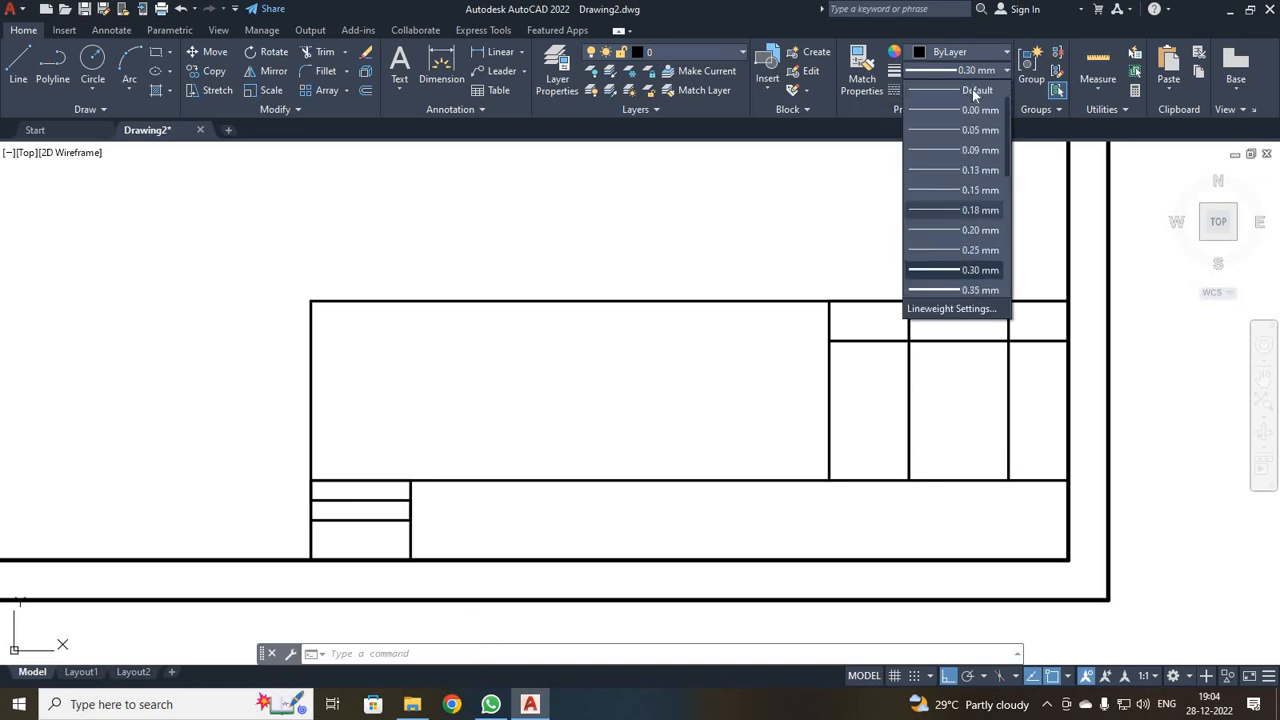
scroll(972, 89, "up", 2)
left_click(972, 90)
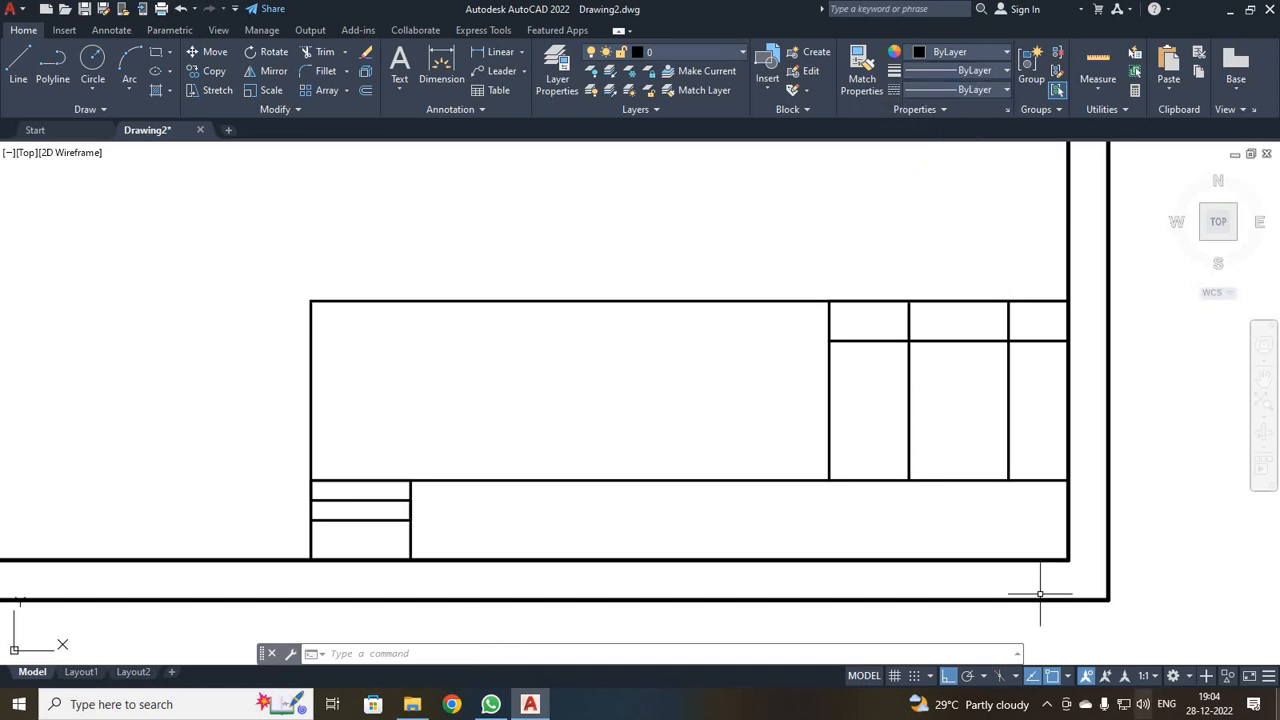
- Draw the header row's upper guide line from the title block's upper-right corner, 2.5 down and 60 left
left_click(18, 62)
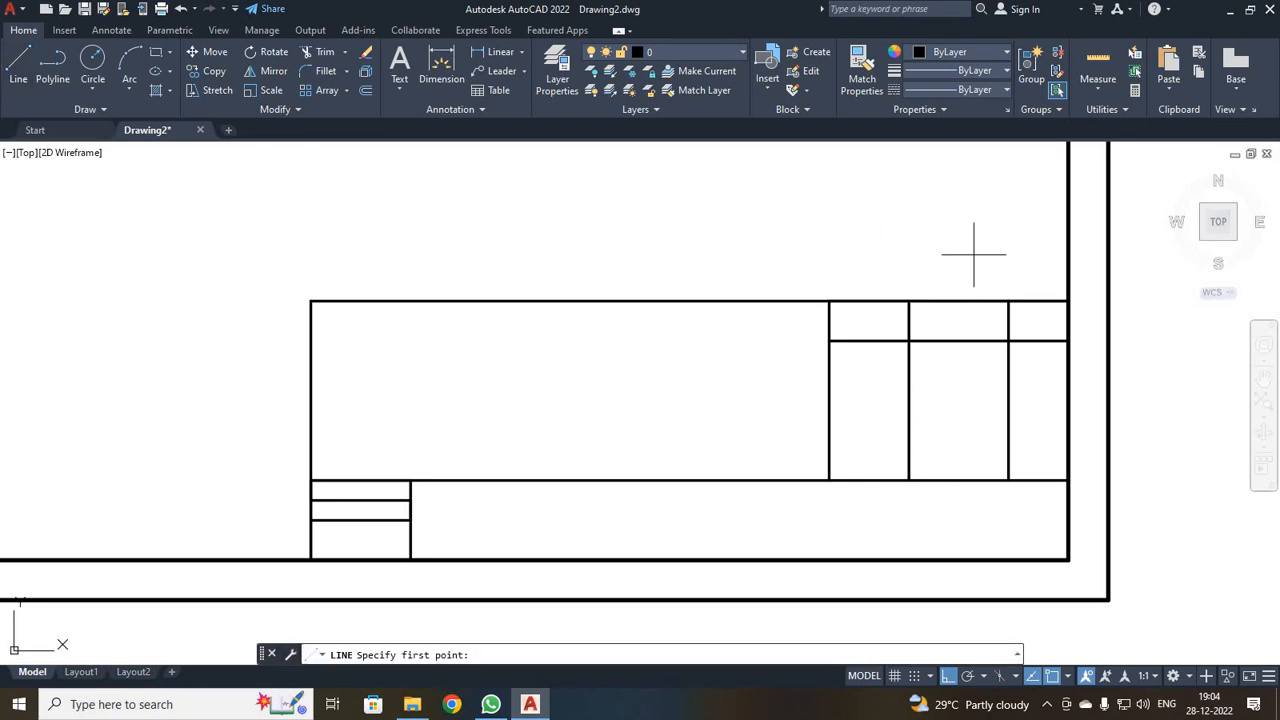
left_click(1068, 300)
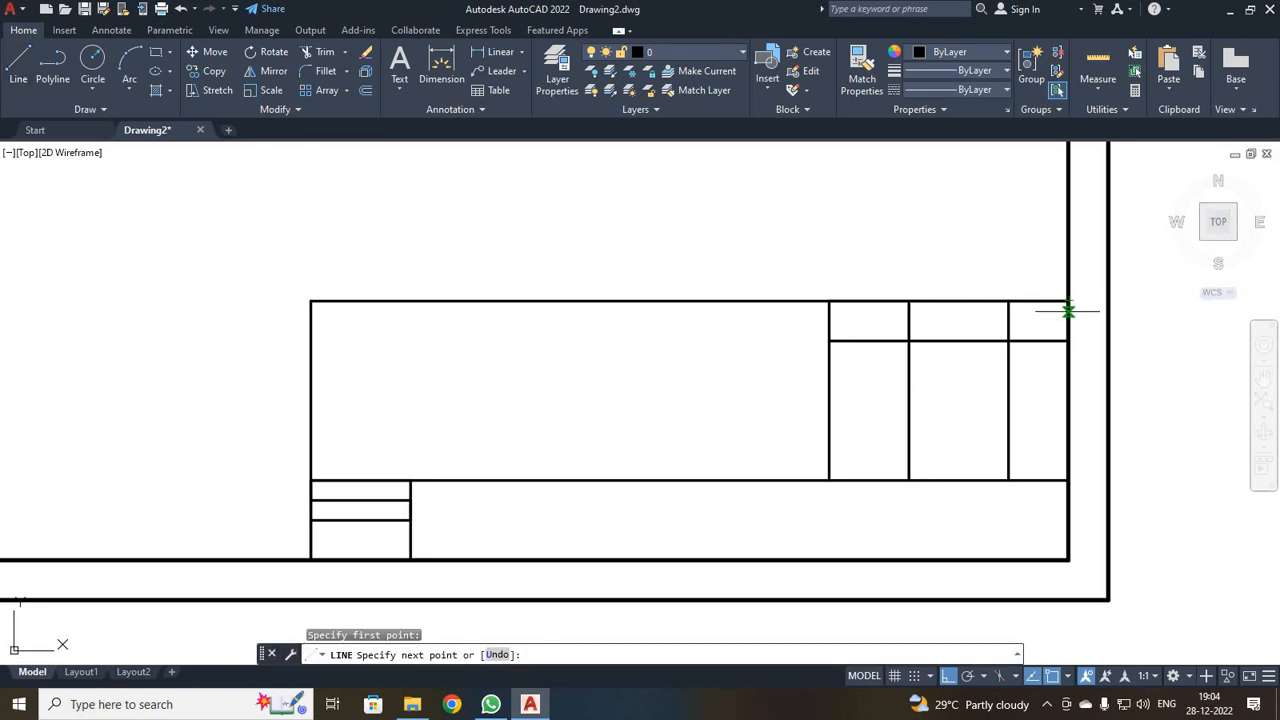
type("2.5")
key("Return")
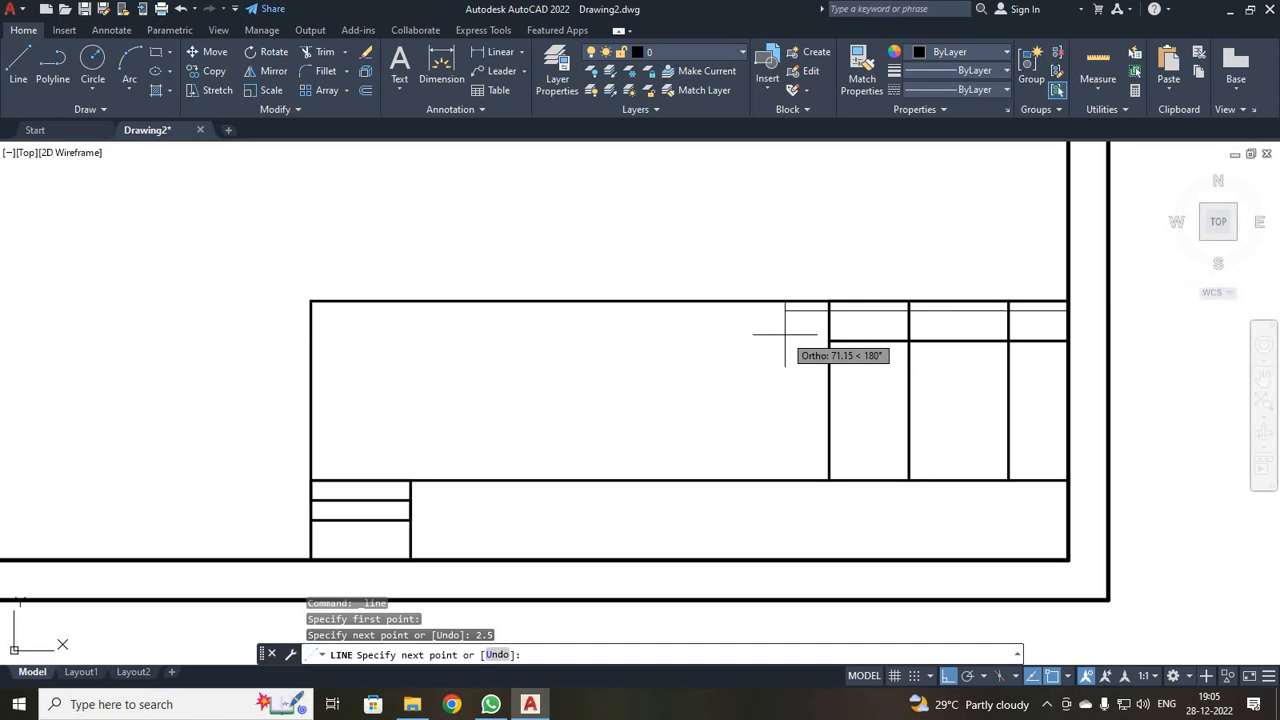
key("Return")
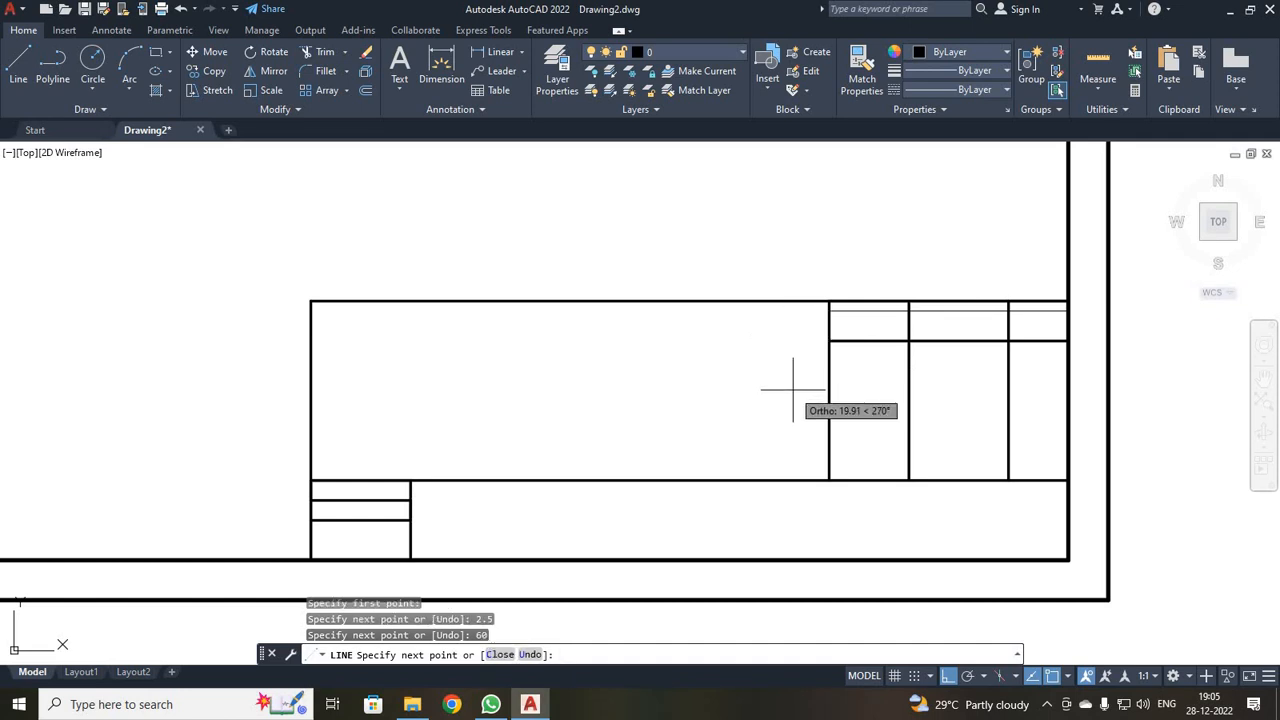
- Continue with the header row's lower guide line, 5 down and 60 right, and end the Line command
type("5")
key("Return")
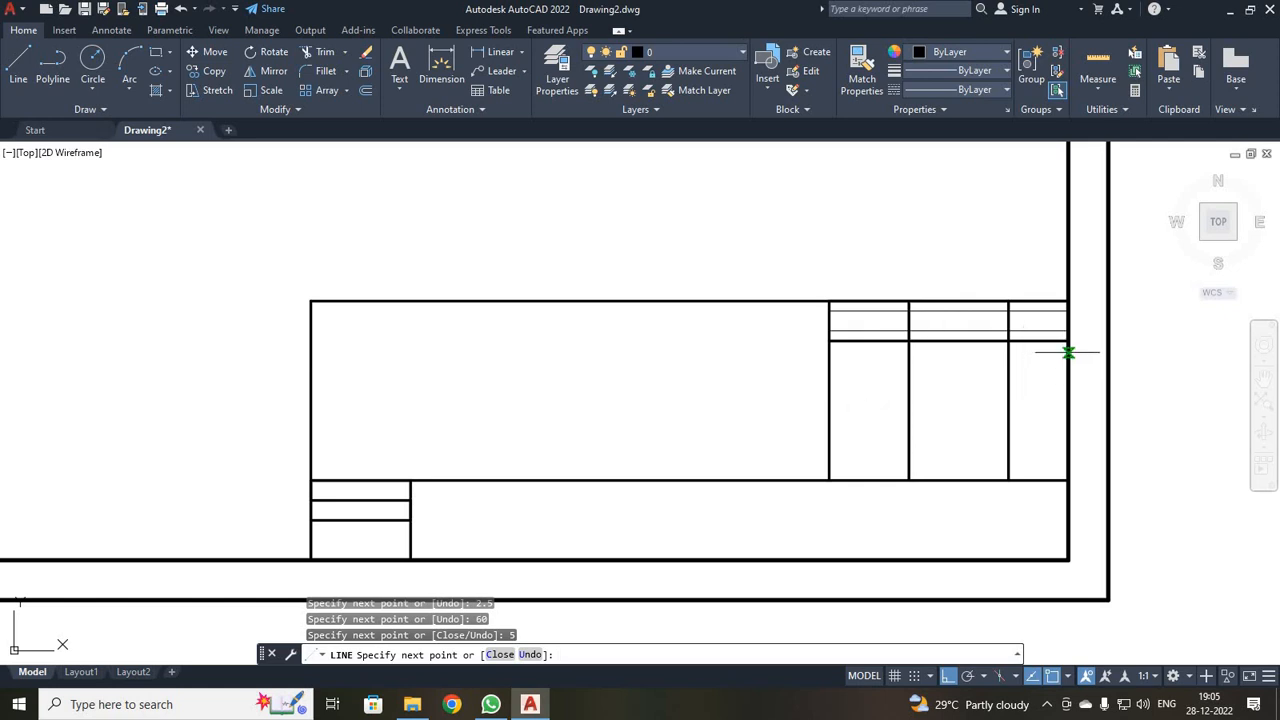
type("60")
key("Return")
key("Escape")
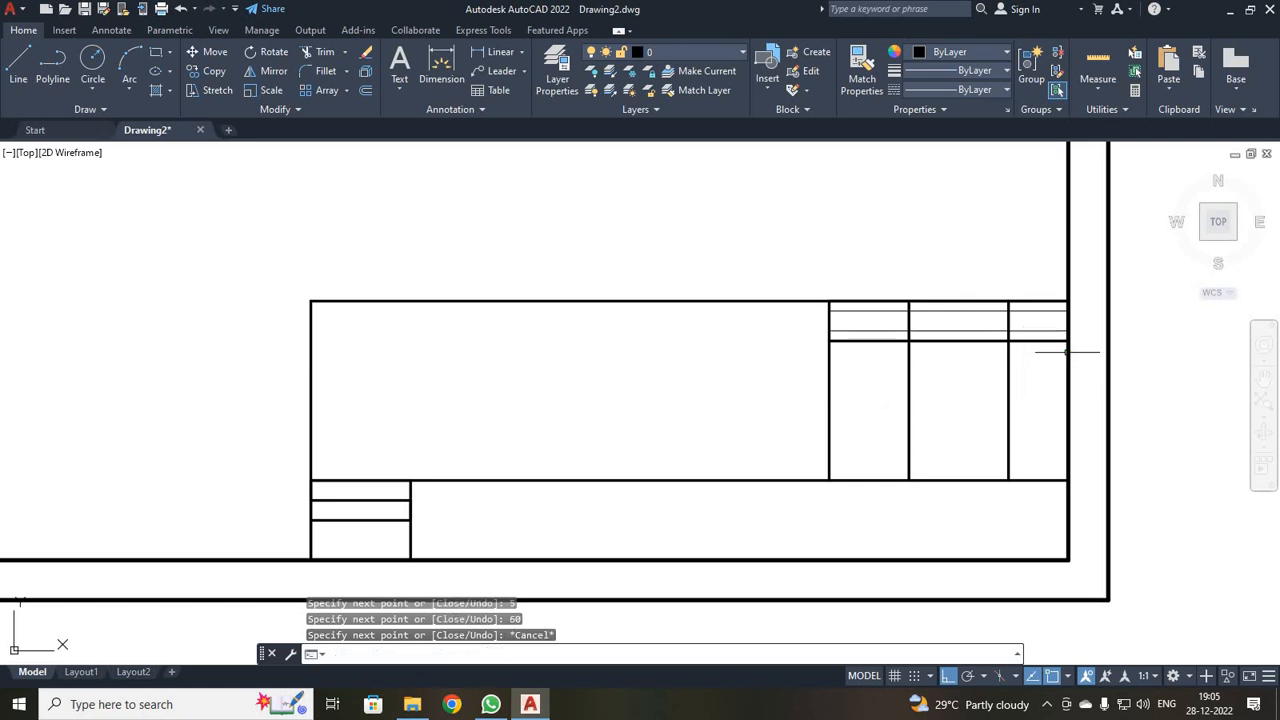
scroll(983, 380, "down", 2)
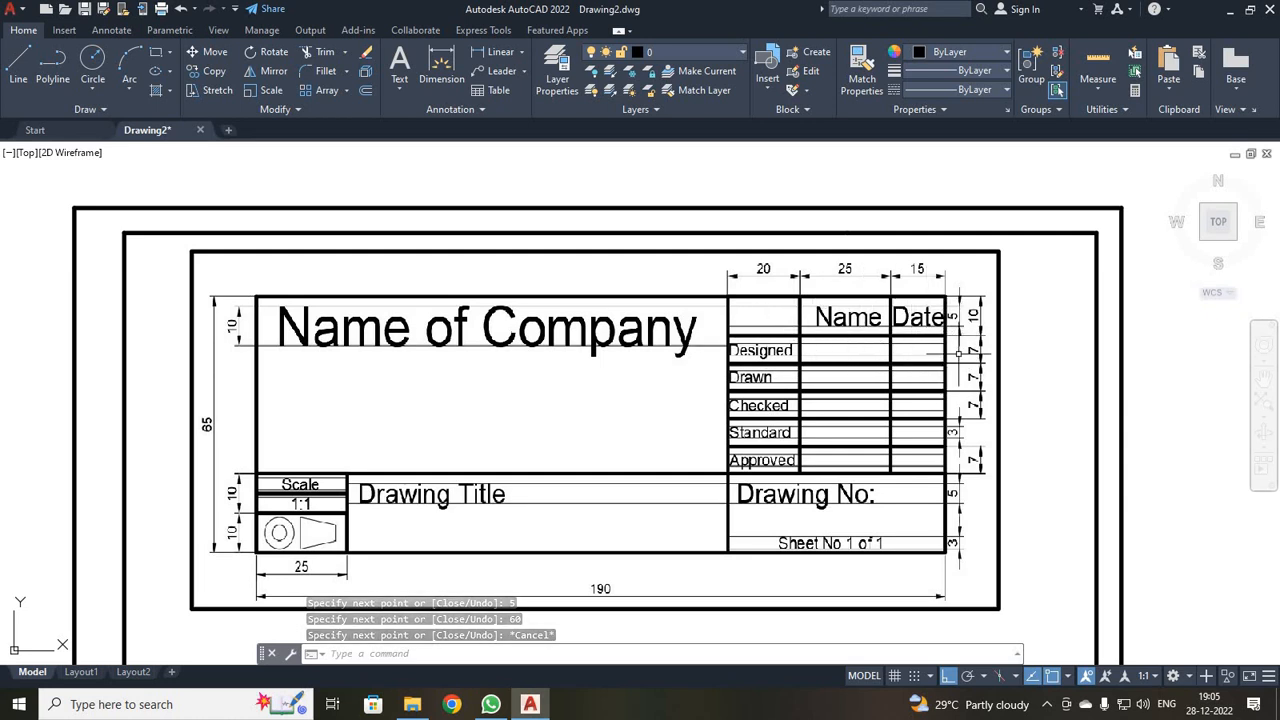
middle_click_drag(893, 519, 803, 334)
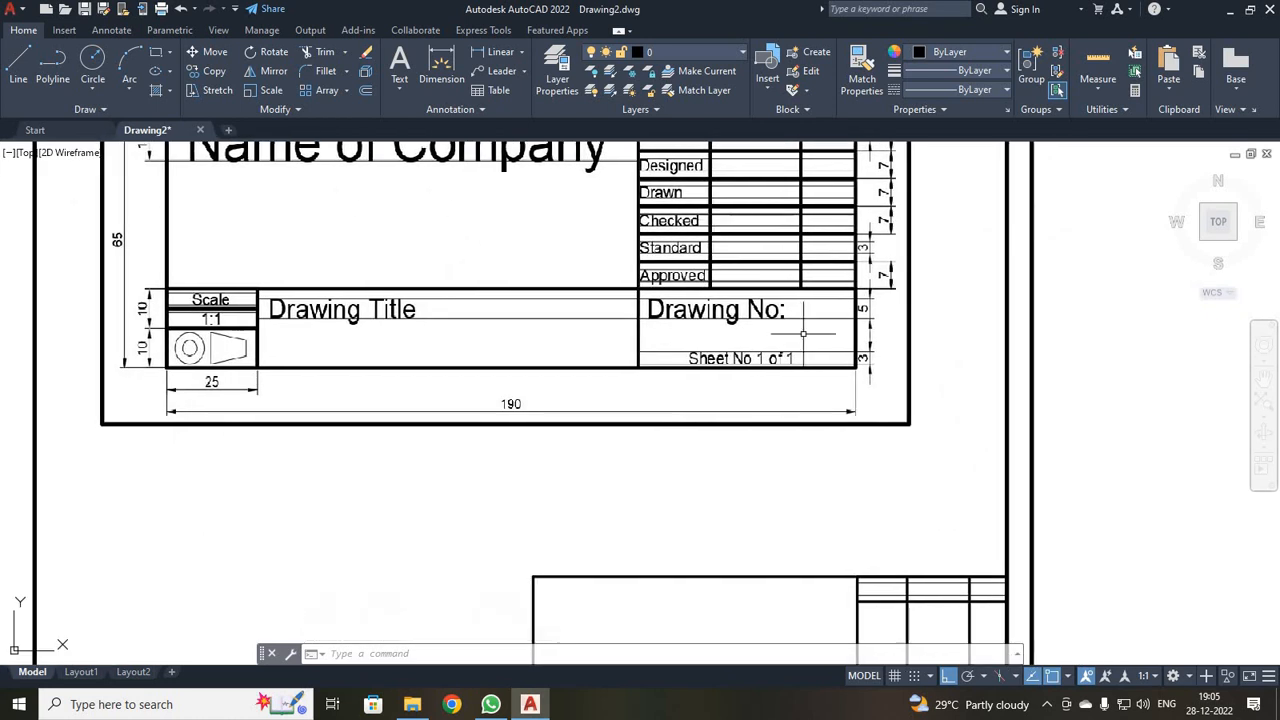
middle_click_drag(833, 522, 791, 366)
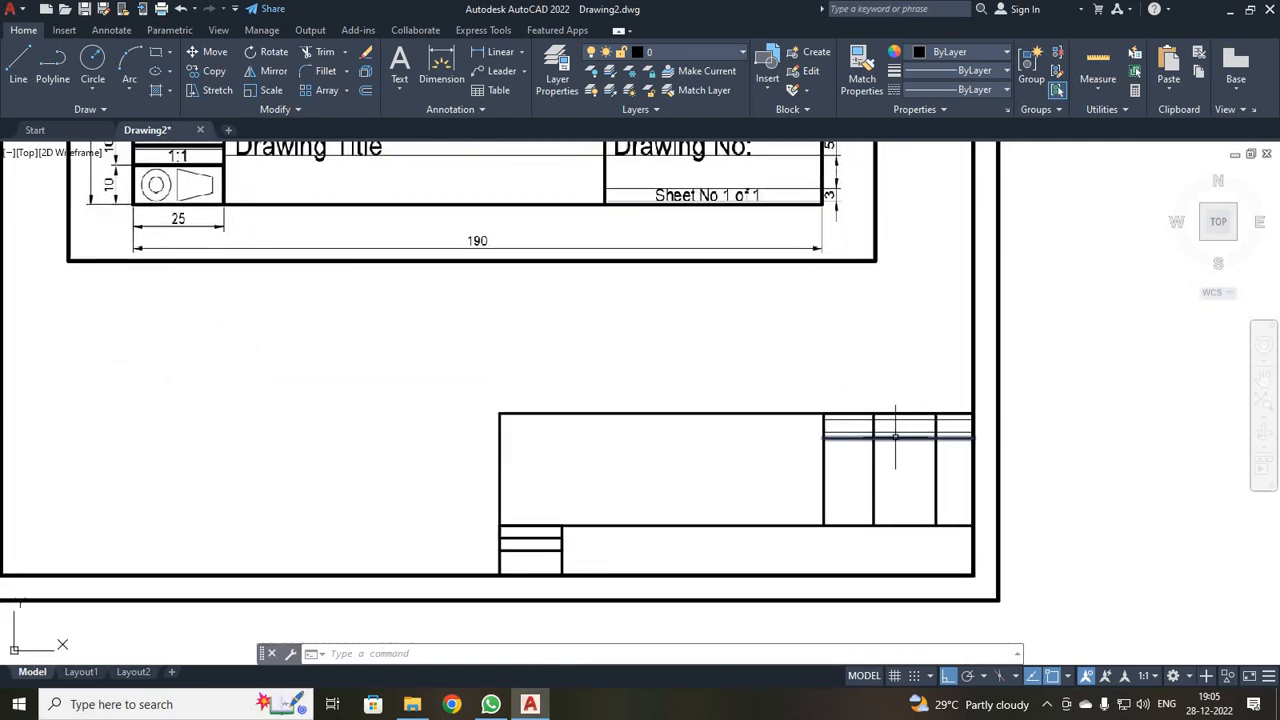
- With a 0.30 mm lineweight, draw the approval table's first row divider from the header divider's right end, 7 down and 60 left
key("Escape")
key("Escape")
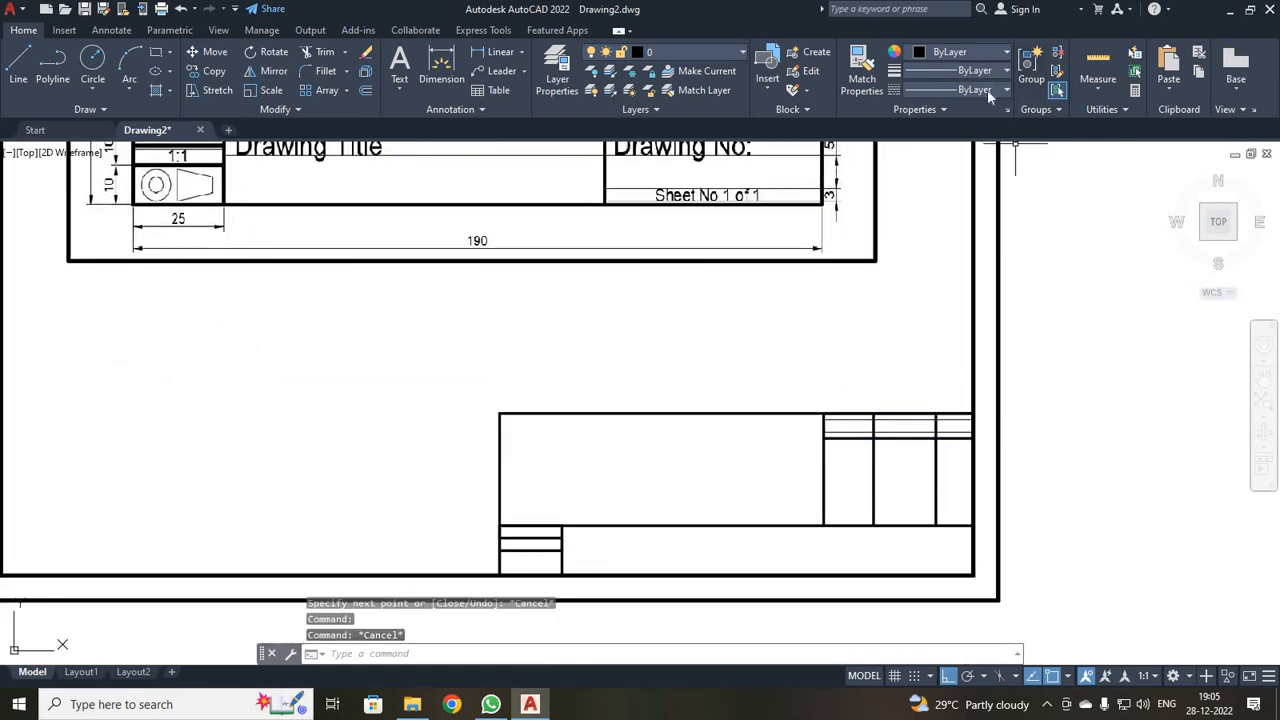
left_click(987, 89)
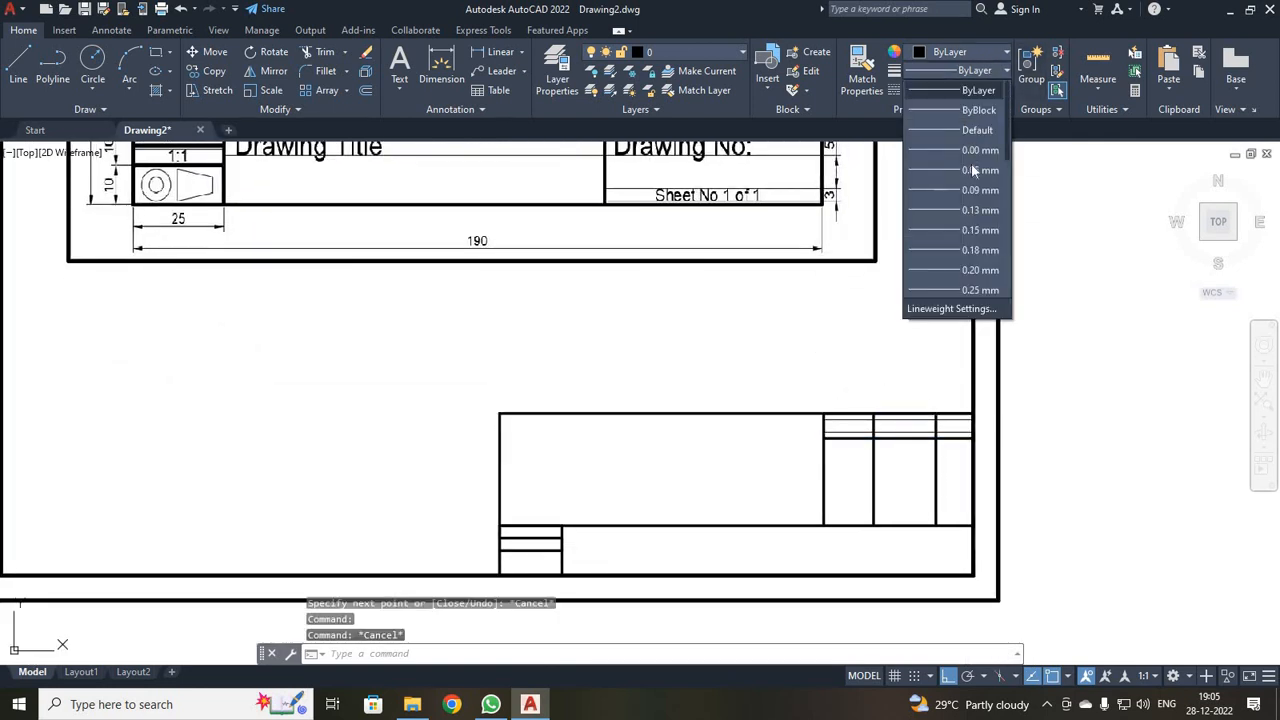
scroll(974, 262, "down", 2)
left_click(971, 248)
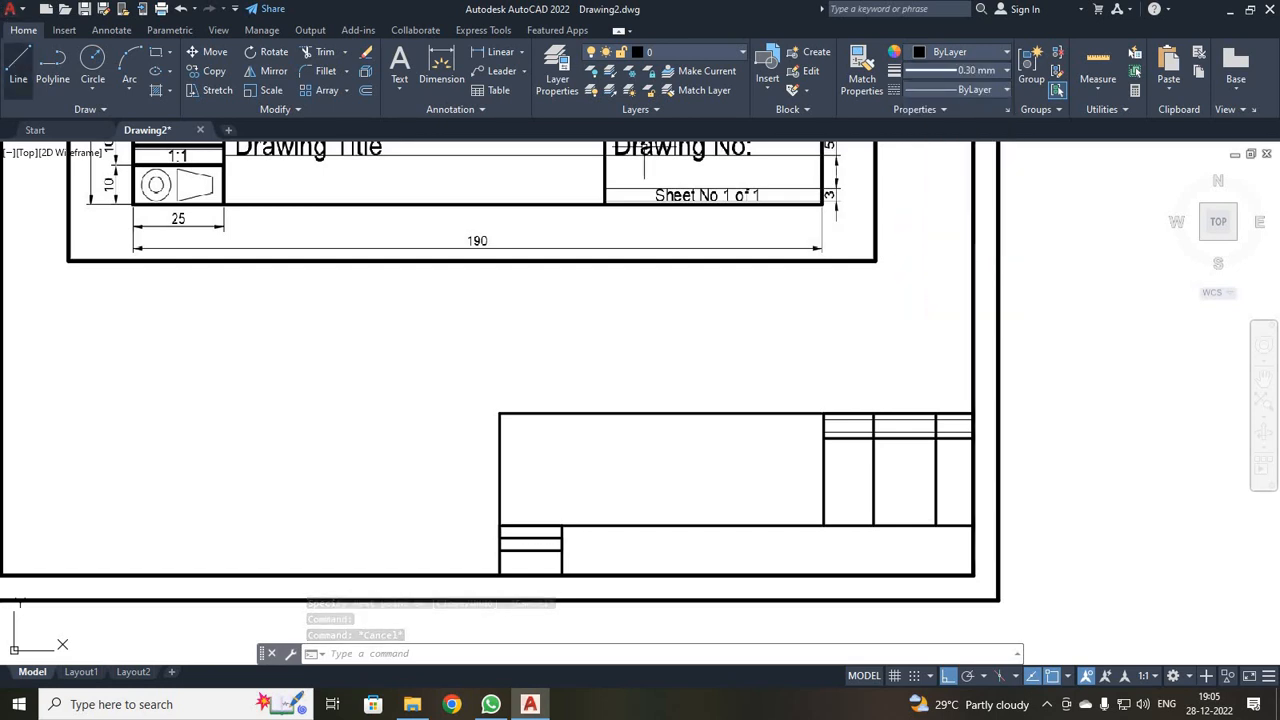
key("Return")
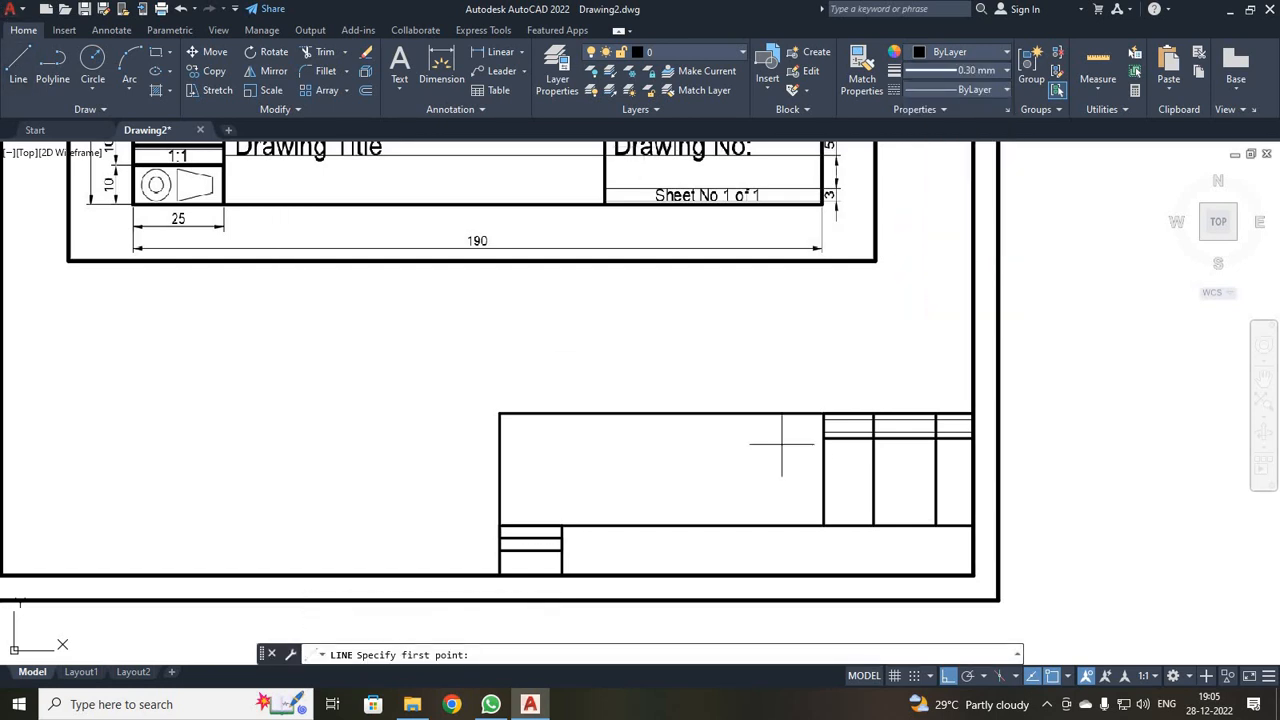
left_click(973, 437)
type("7")
key("Return")
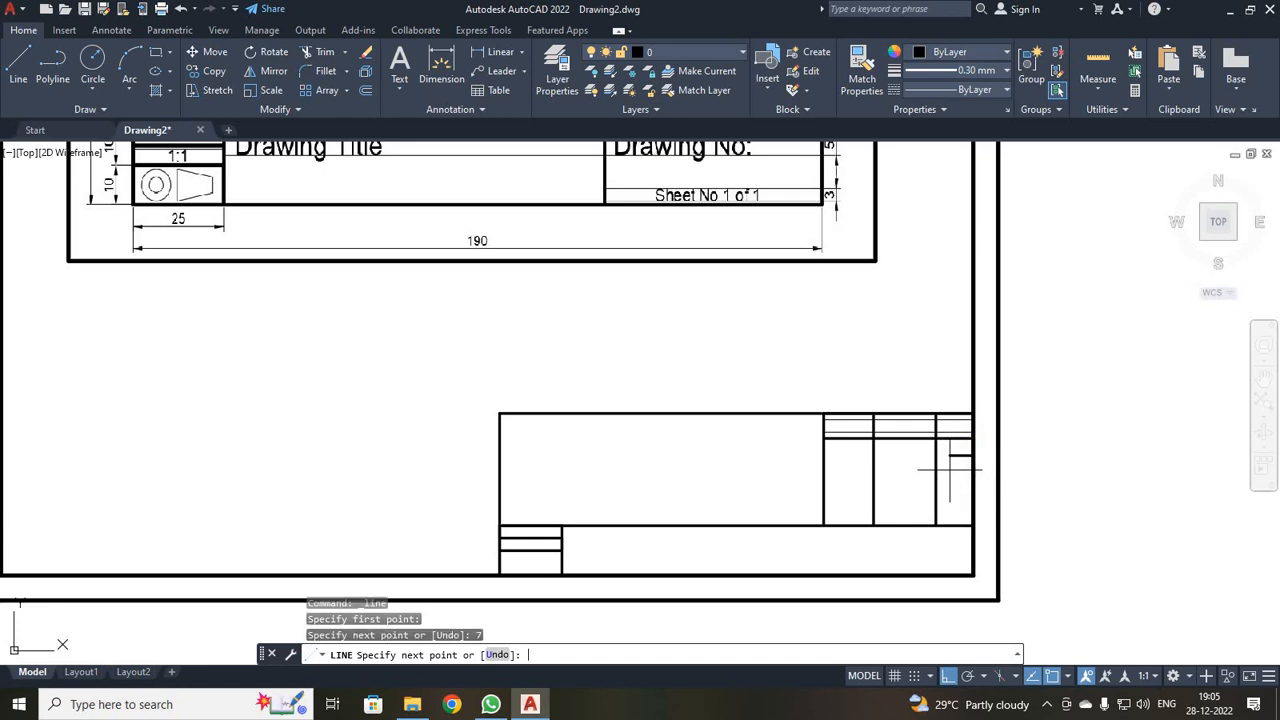
type("60")
key("Return")
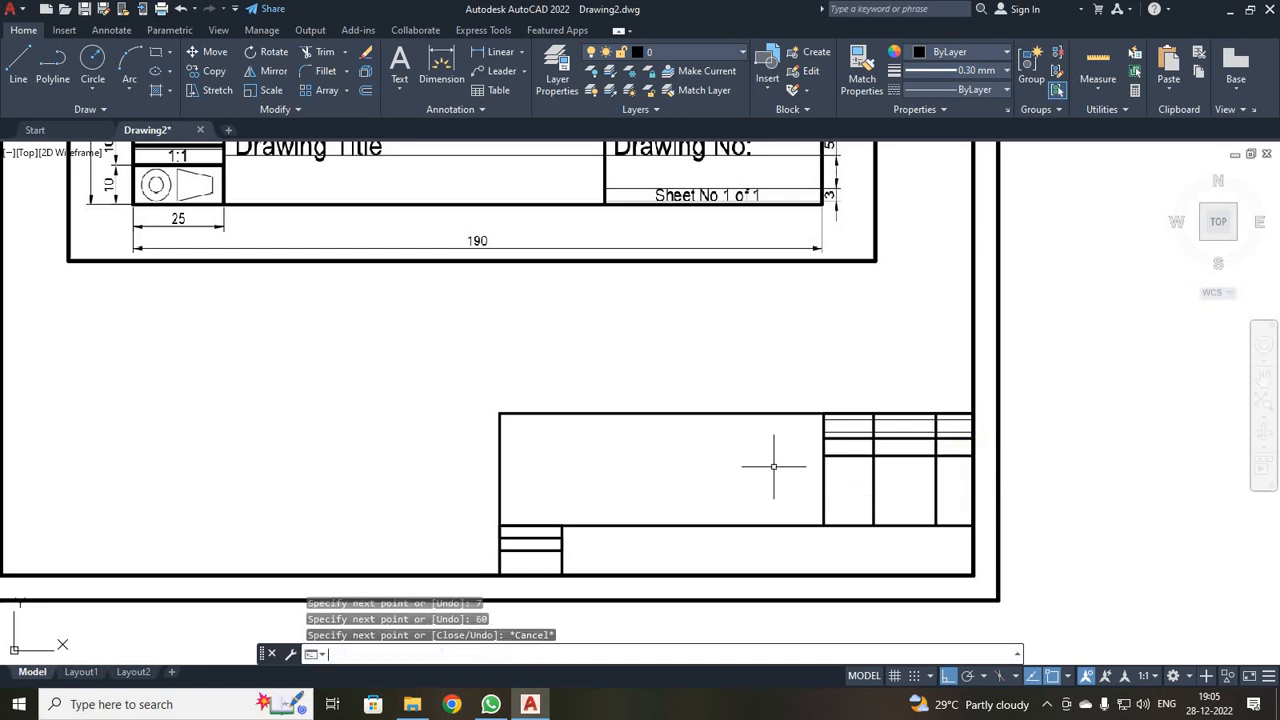
key("Escape")
- Set the current lineweight to ByLayer for the first row's thin text guide lines
scroll(1006, 514, "up", 4)
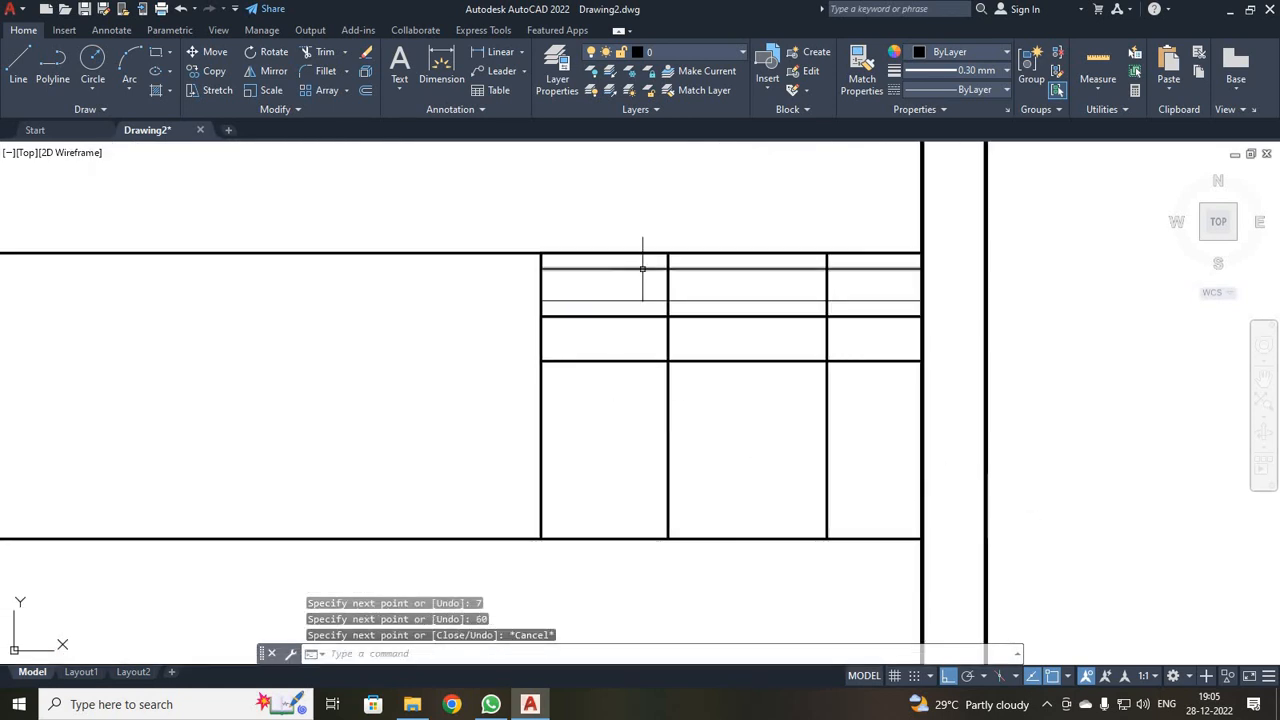
left_click(990, 71)
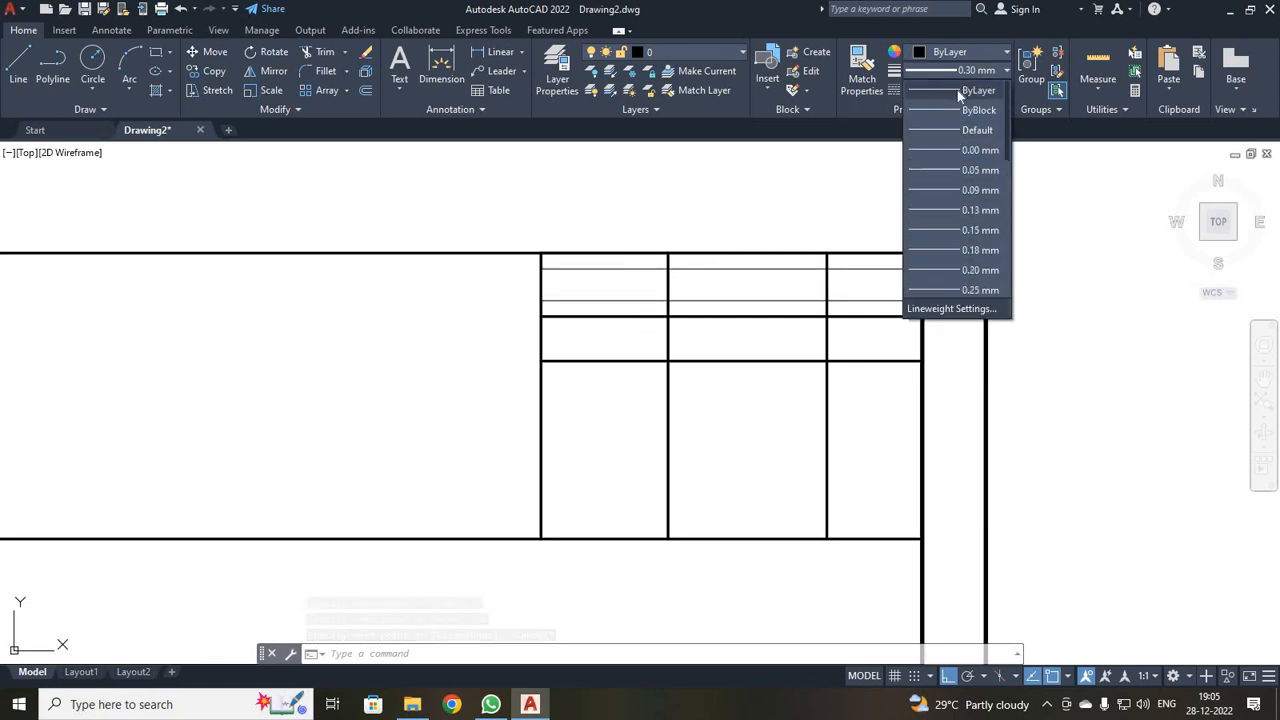
left_click(960, 90)
key("l")
key("Return")
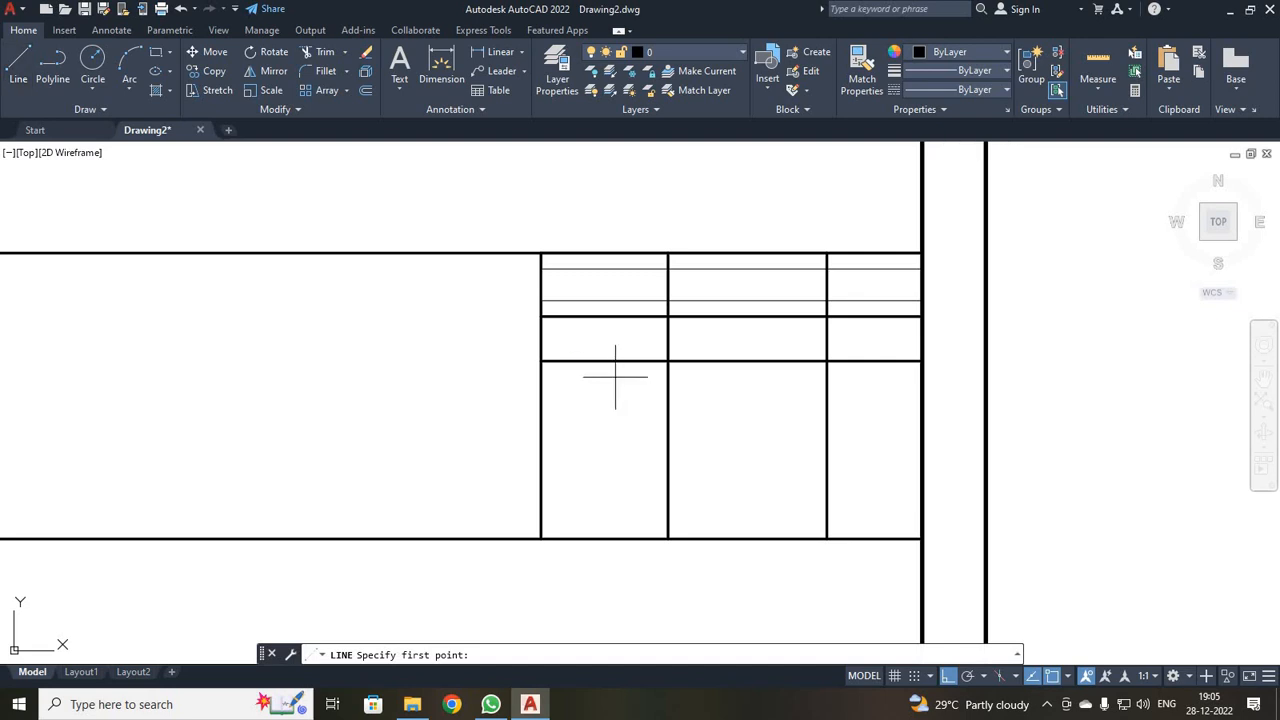
left_click(541, 316)
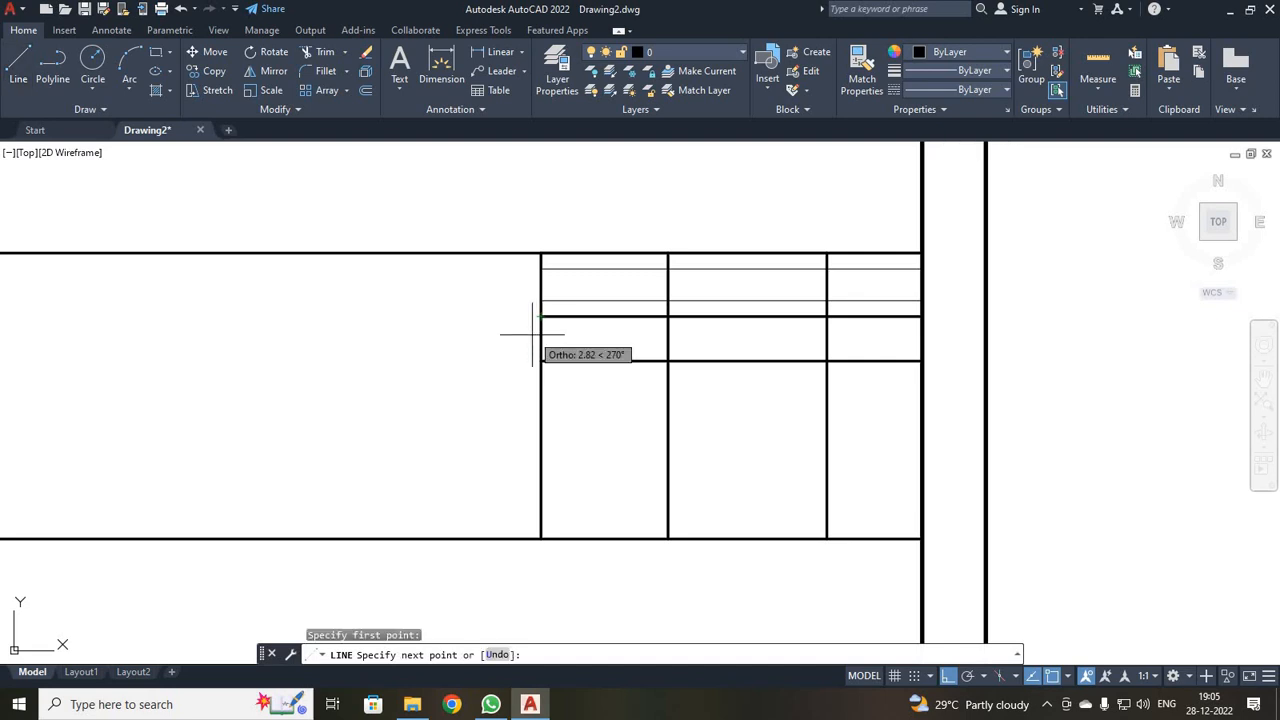
type("2")
key("Return")
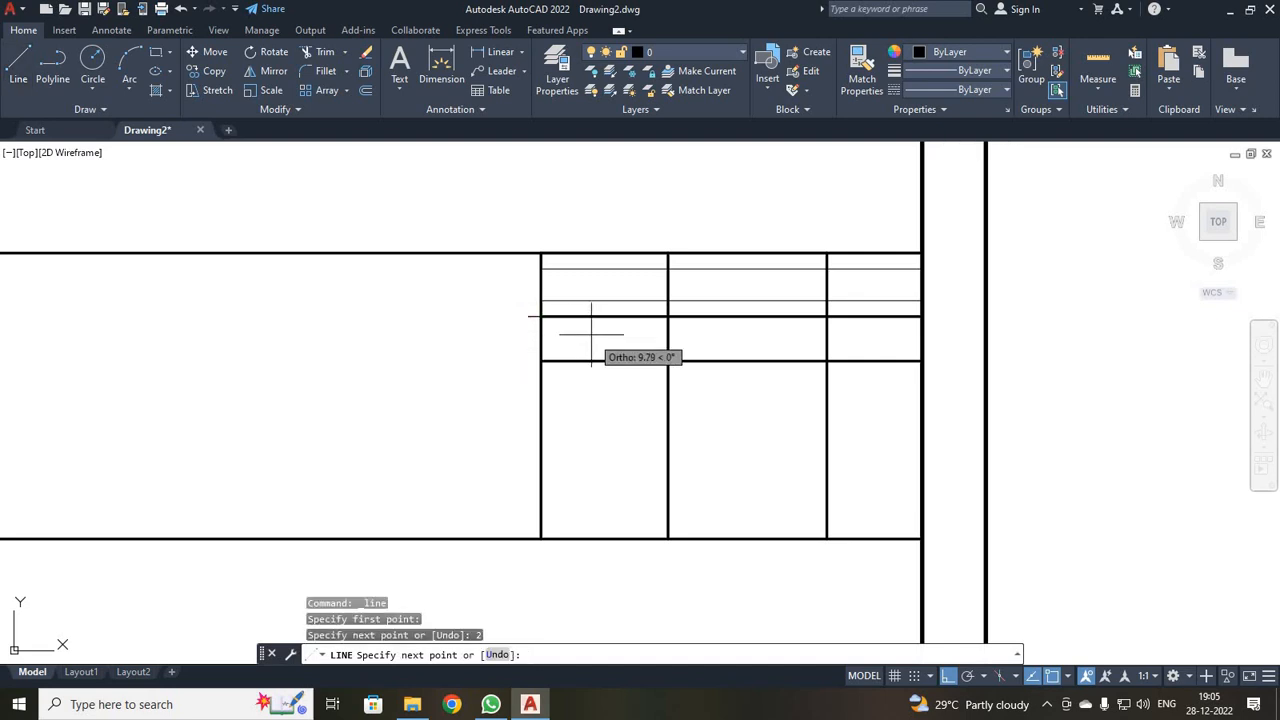
key("ctrl+z")
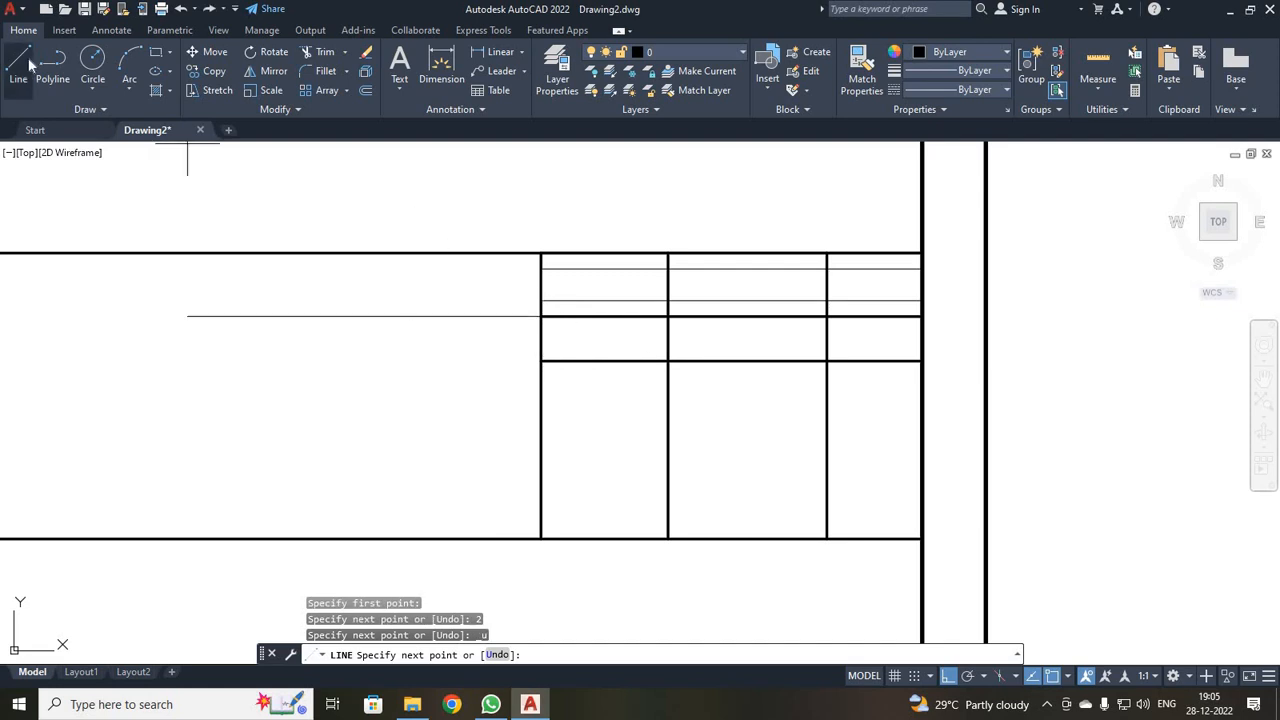
- Draw the first row's upper guide line from the header divider's left end, 2 down and 60 right
left_click(25, 68)
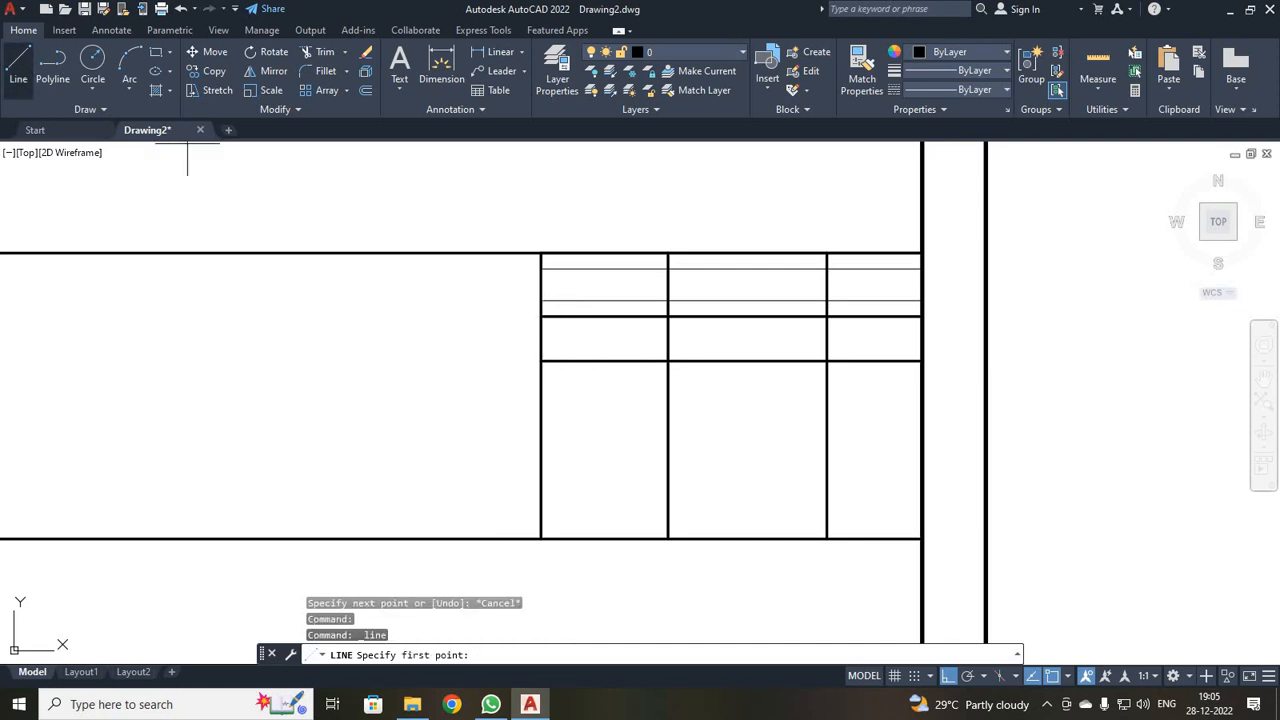
left_click(541, 316)
type("2")
key("Return")
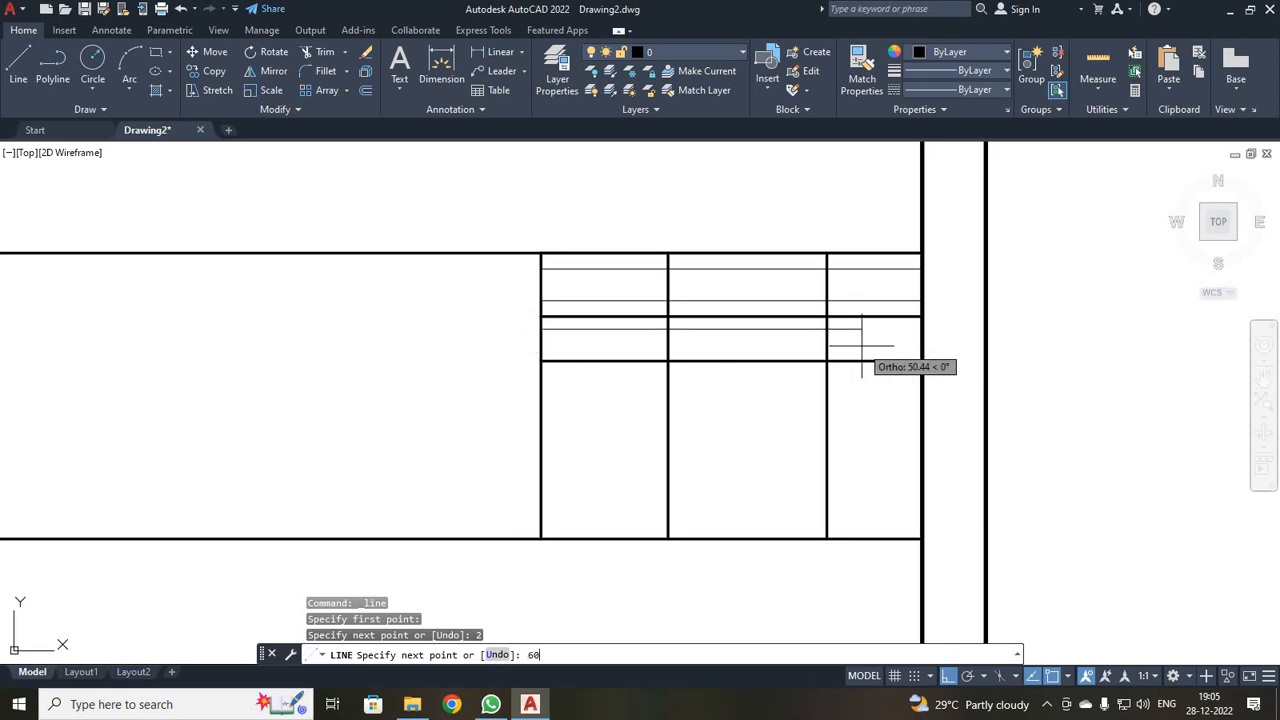
type("60")
key("Return")
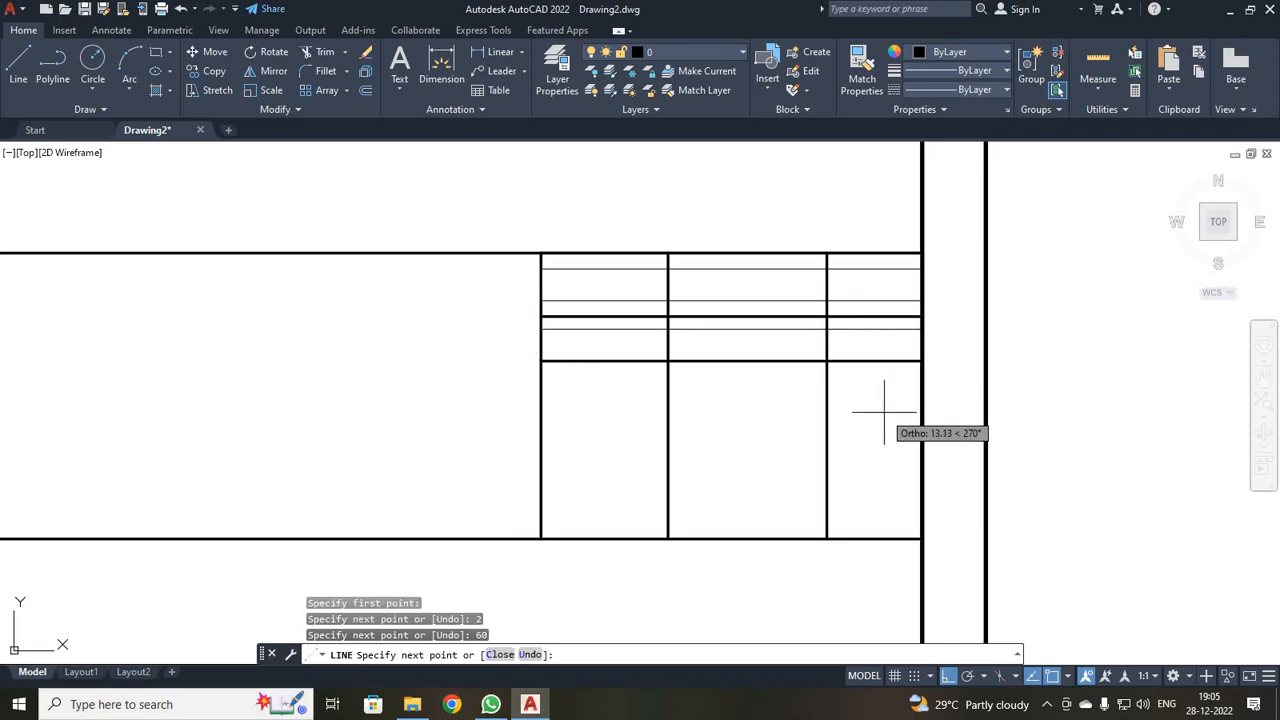
- Continue with the first row's lower guide line, 3 down and 60 left, and end the Line command
key("Return")
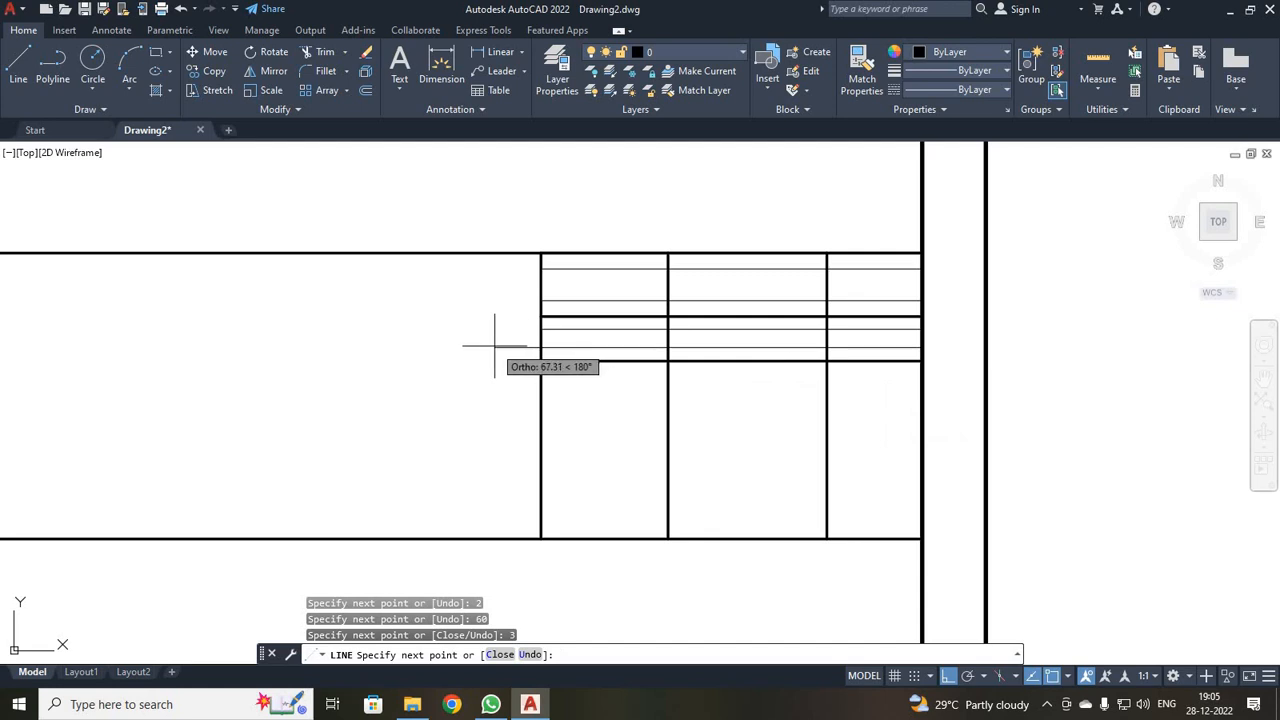
type("60")
key("Return")
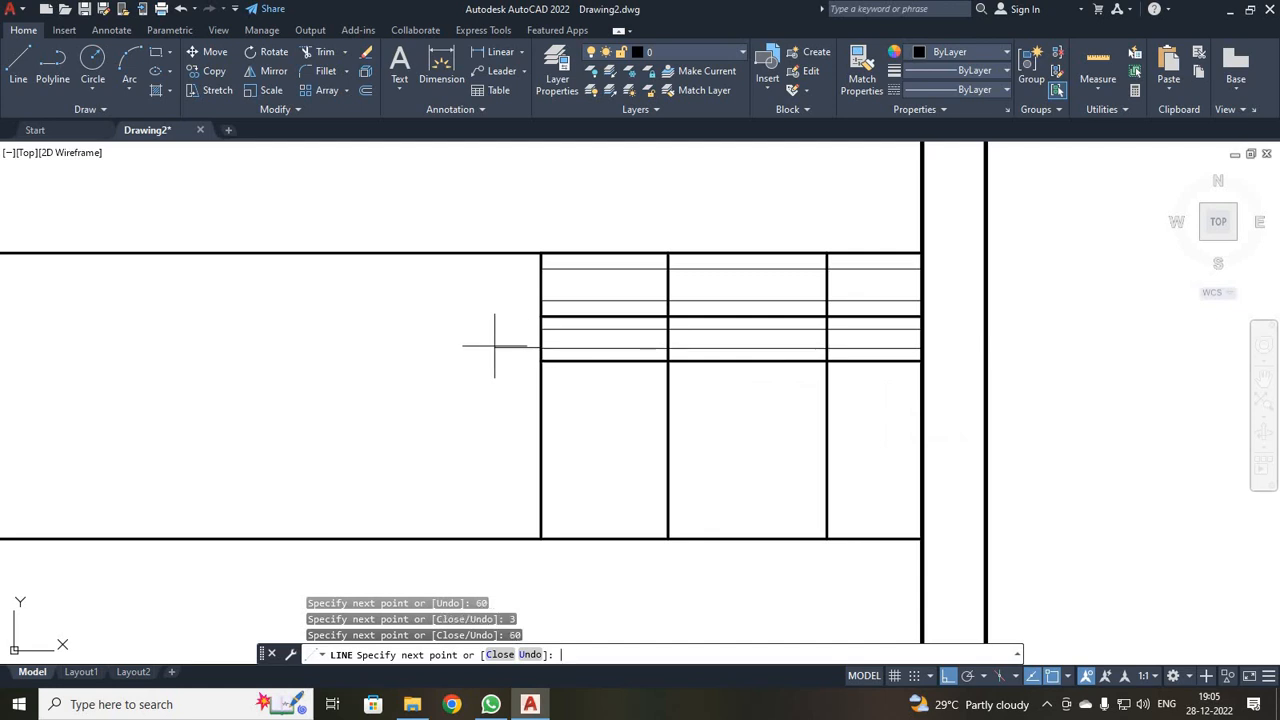
key("Escape")
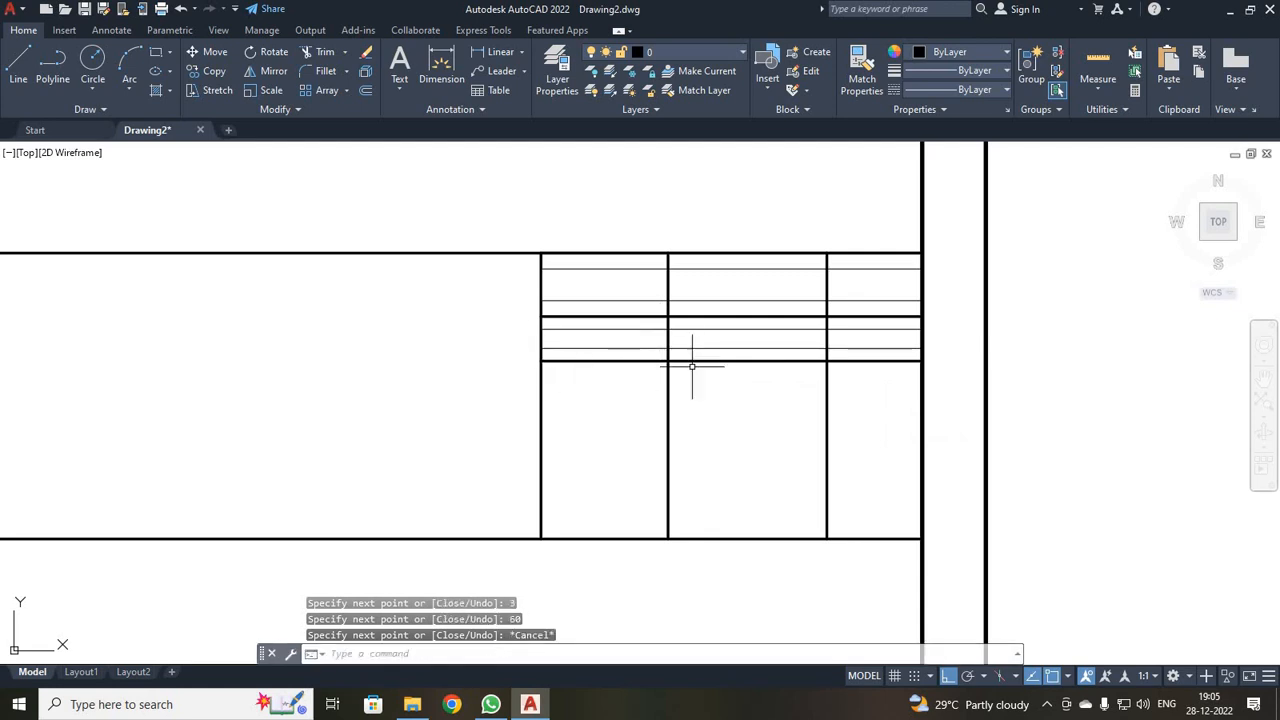
- Copy the first row's two dividers and two guide lines from the header divider's left end to four successive row divider ends below
left_click(645, 317)
left_click(650, 329)
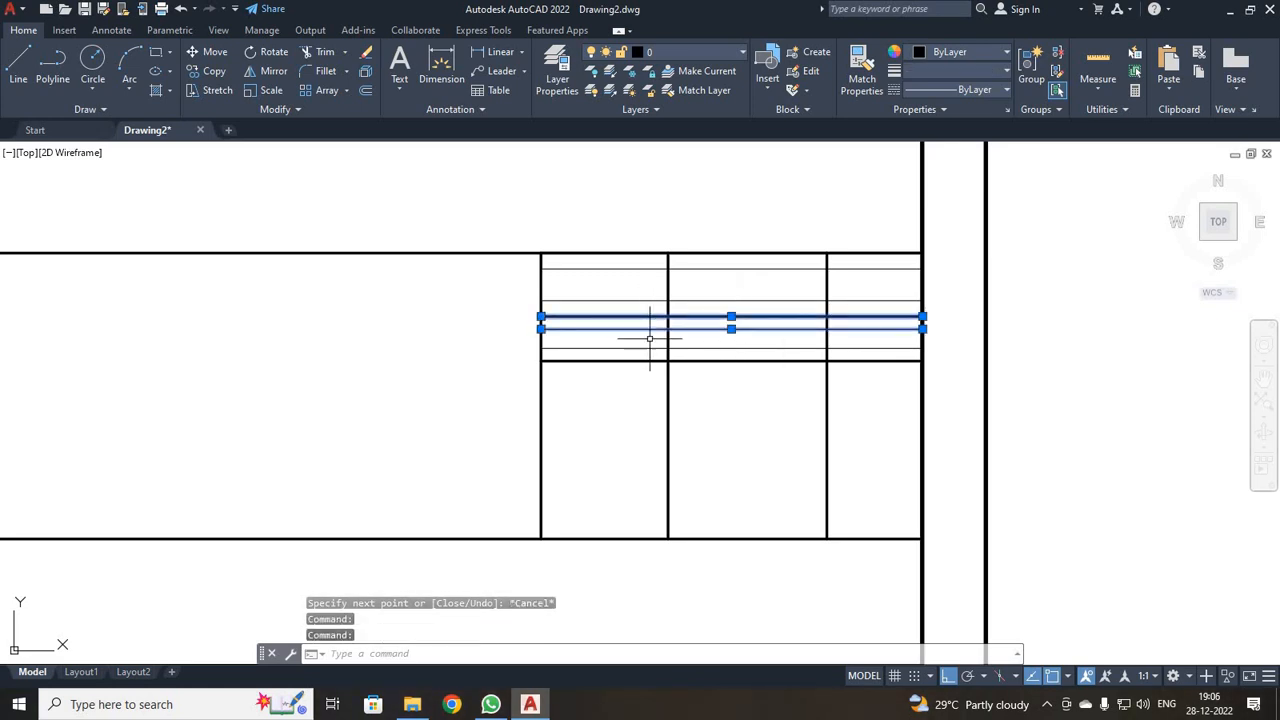
left_click(650, 347)
left_click(647, 358)
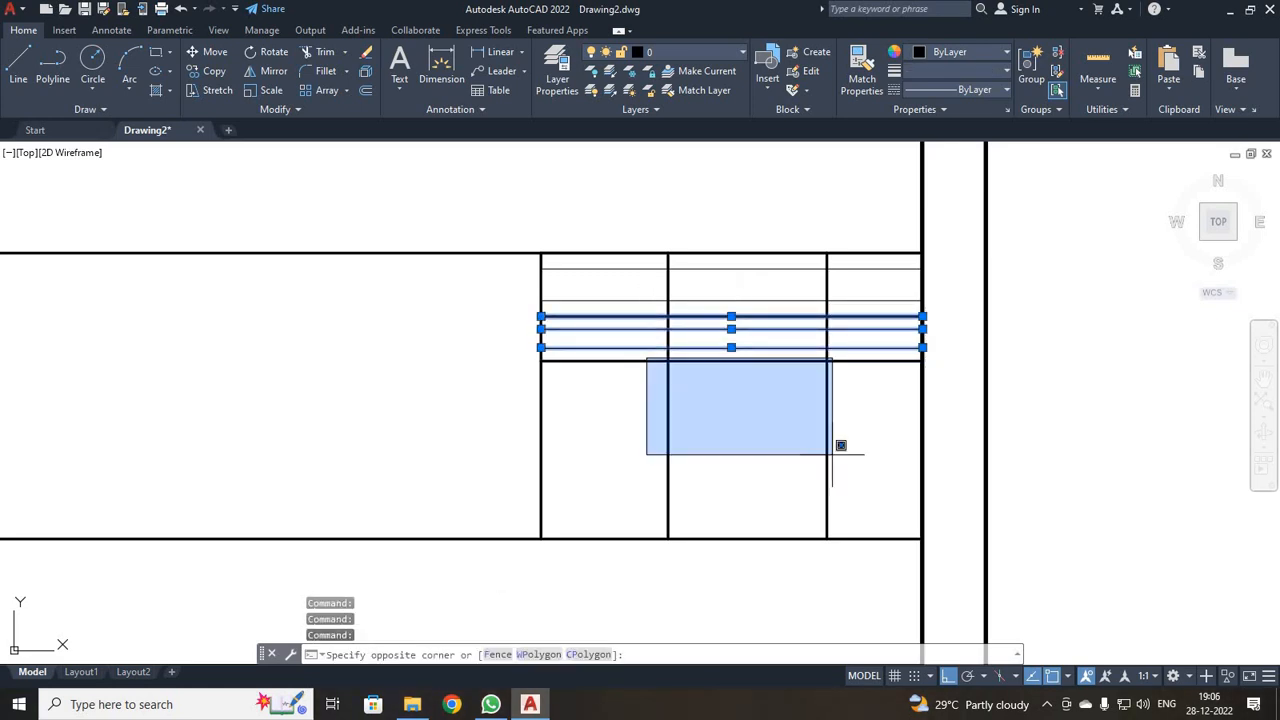
key("Escape")
left_click(640, 360)
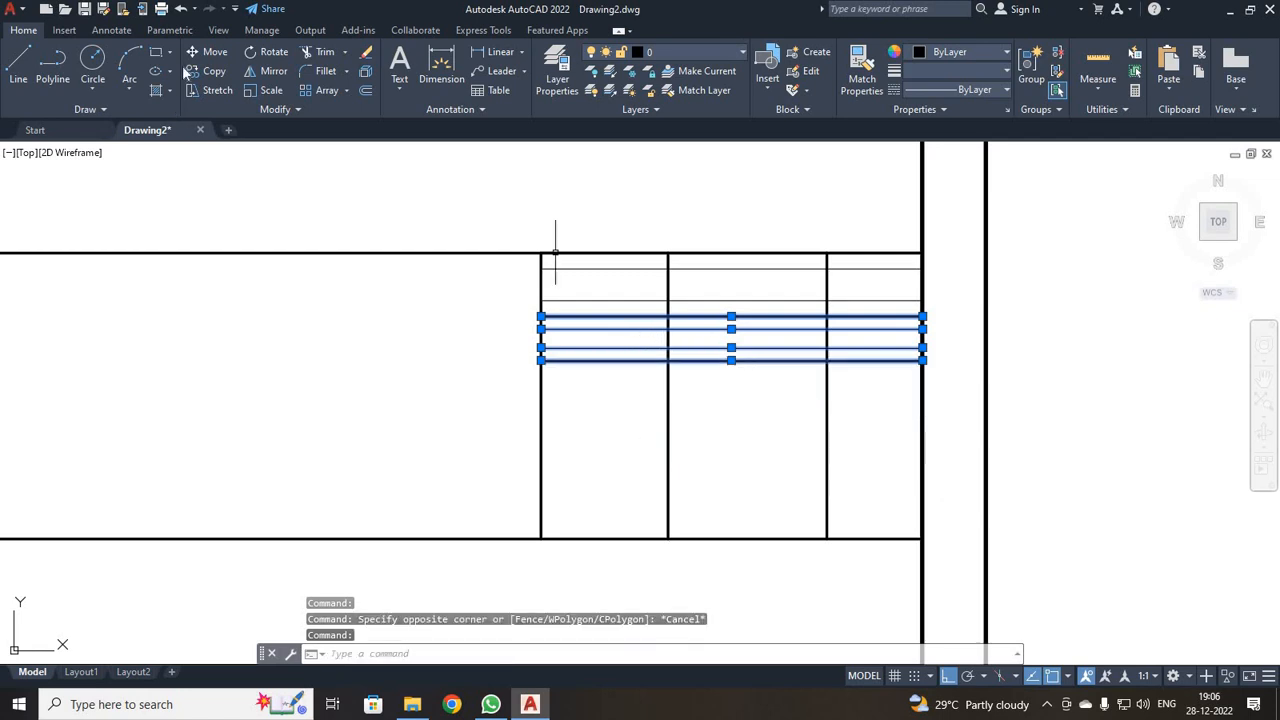
left_click(214, 71)
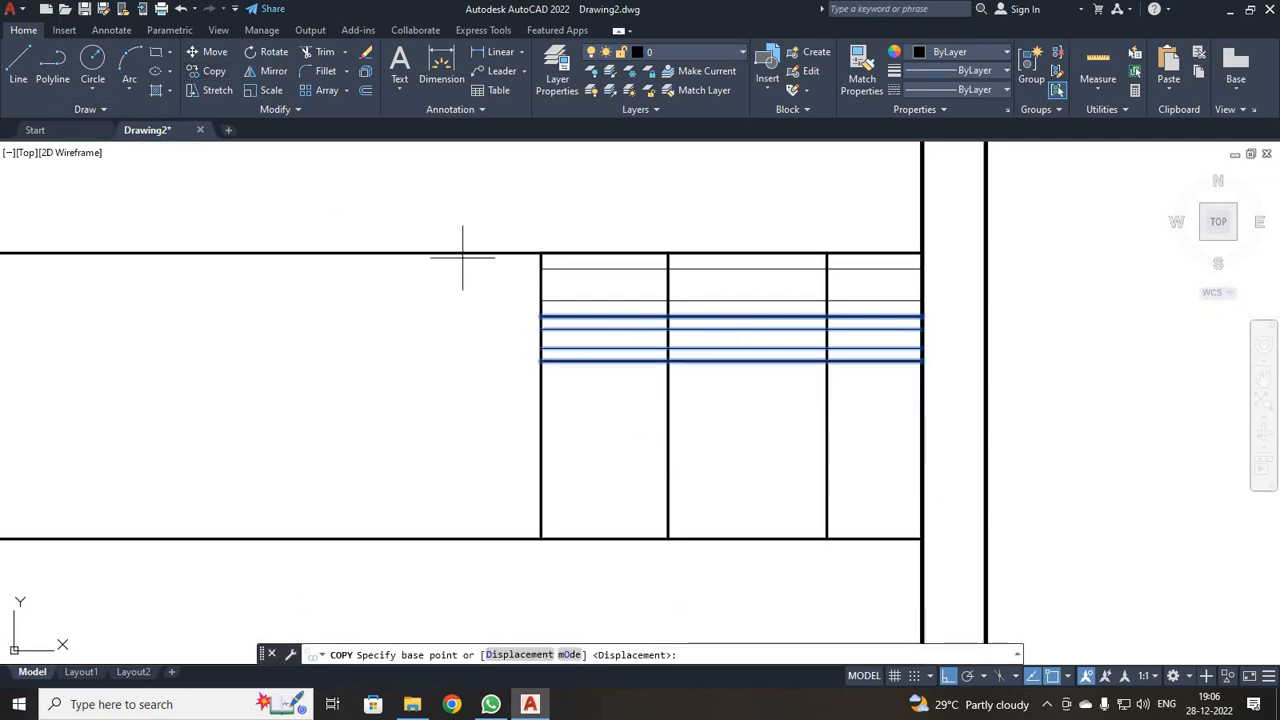
left_click(541, 317)
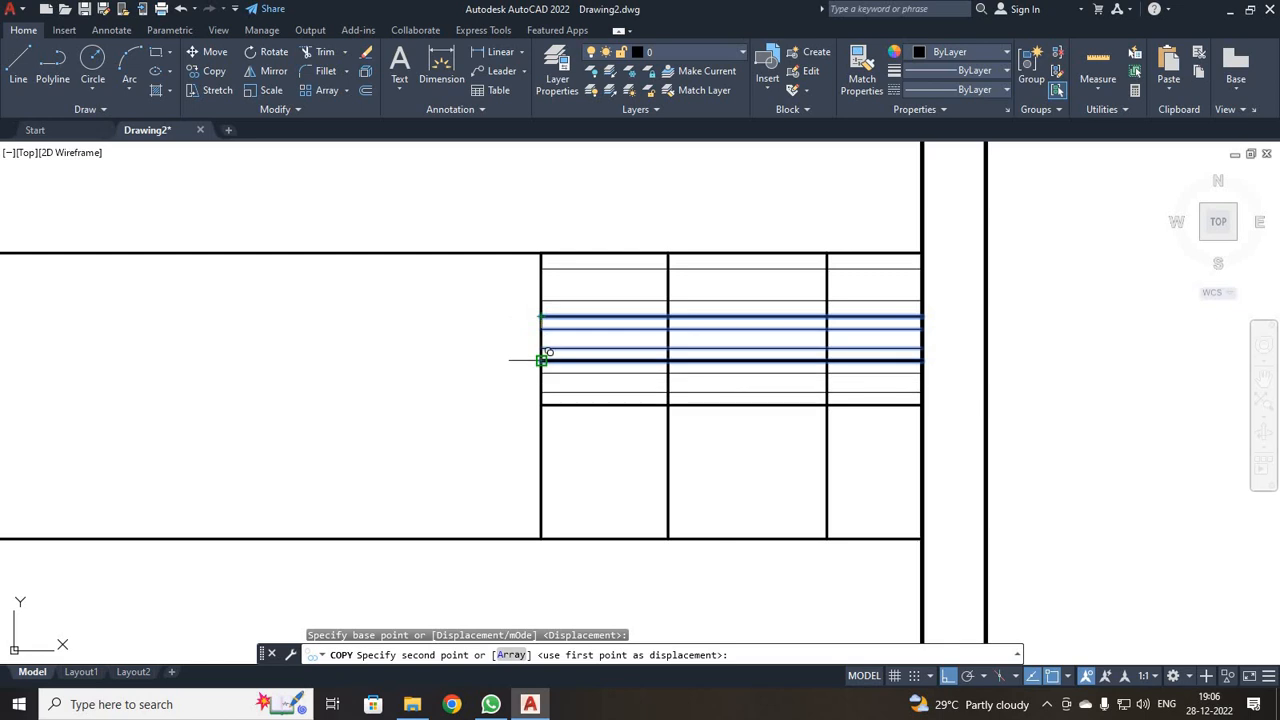
left_click(541, 360)
left_click(541, 404)
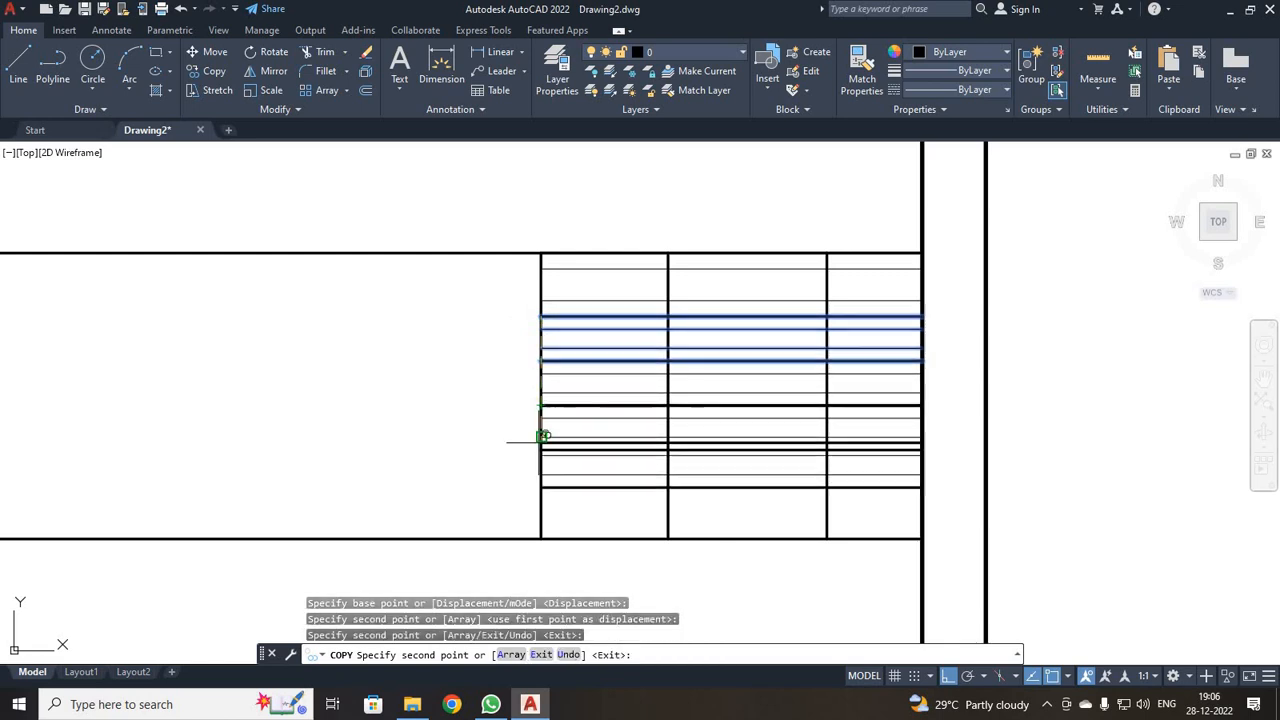
left_click(541, 450)
left_click(541, 495)
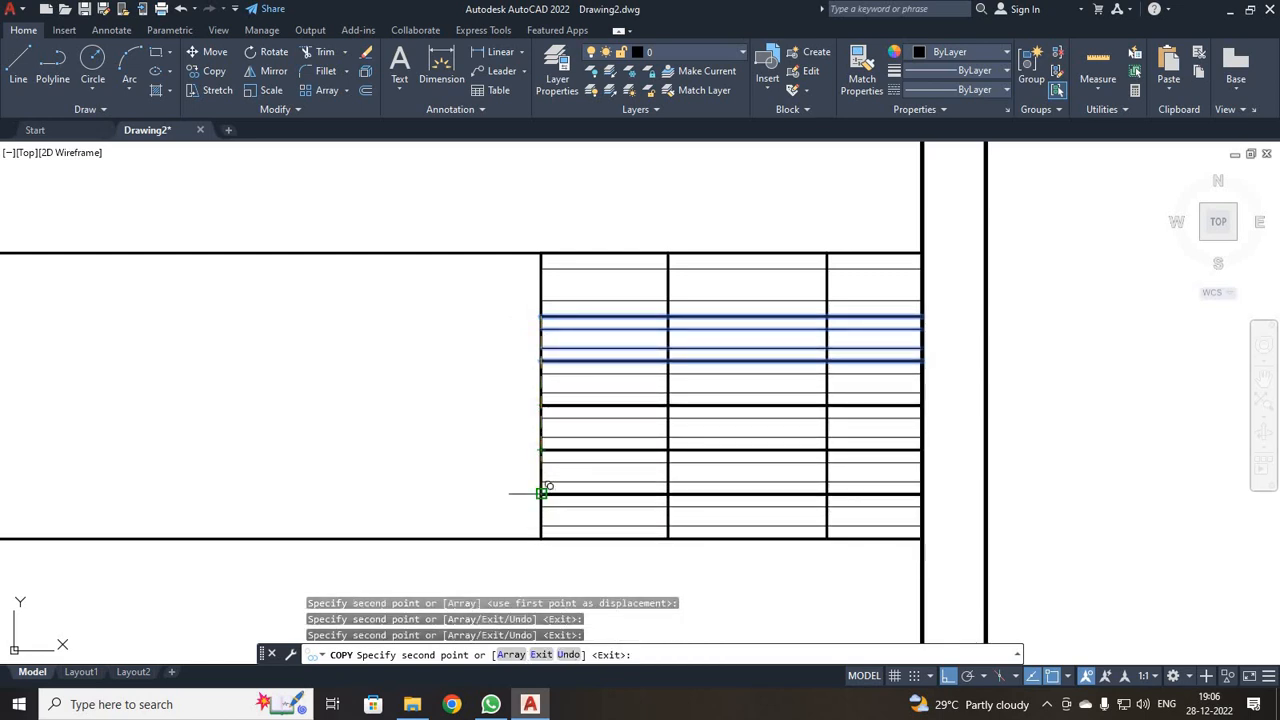
key("Escape")
- Examine the reference title block's company name, drawing title and drawing number areas for their text guide lines
scroll(557, 497, "down", 5)
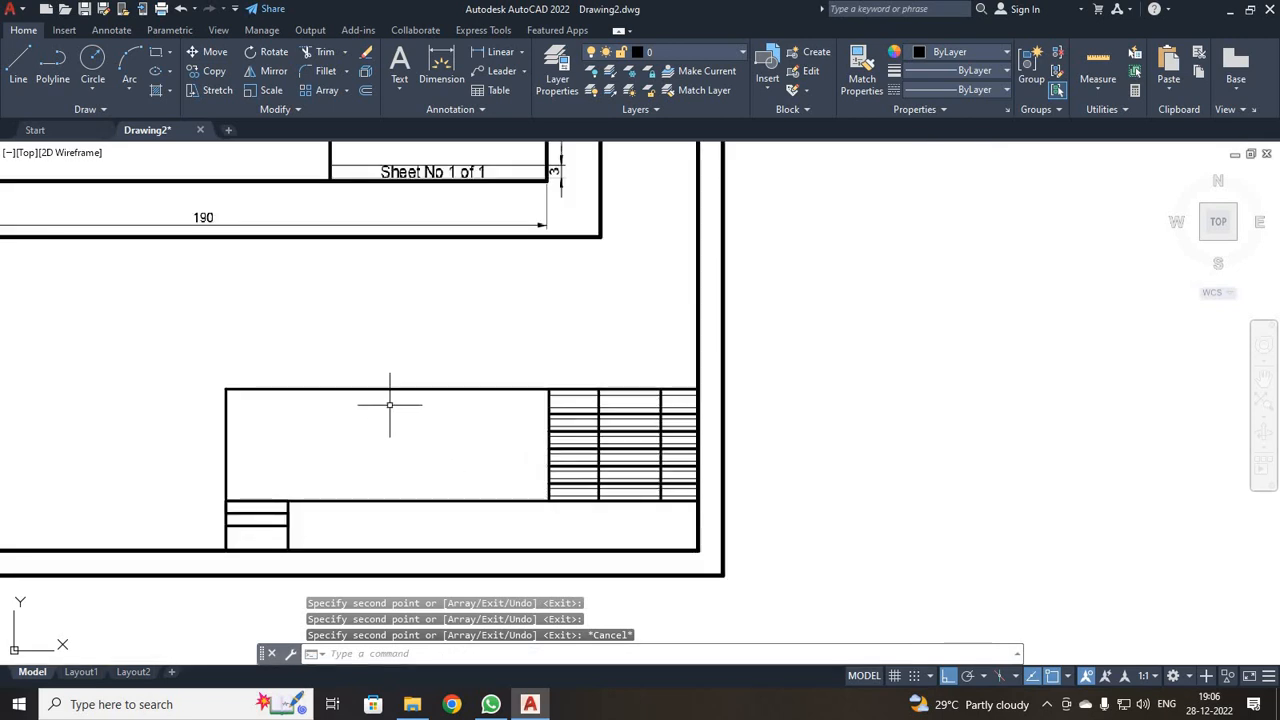
scroll(808, 580, "up", 3)
mouse_move(413, 331)
middle_mouse_down()
mouse_move(397, 302)
mouse_move(415, 317)
middle_mouse_up()
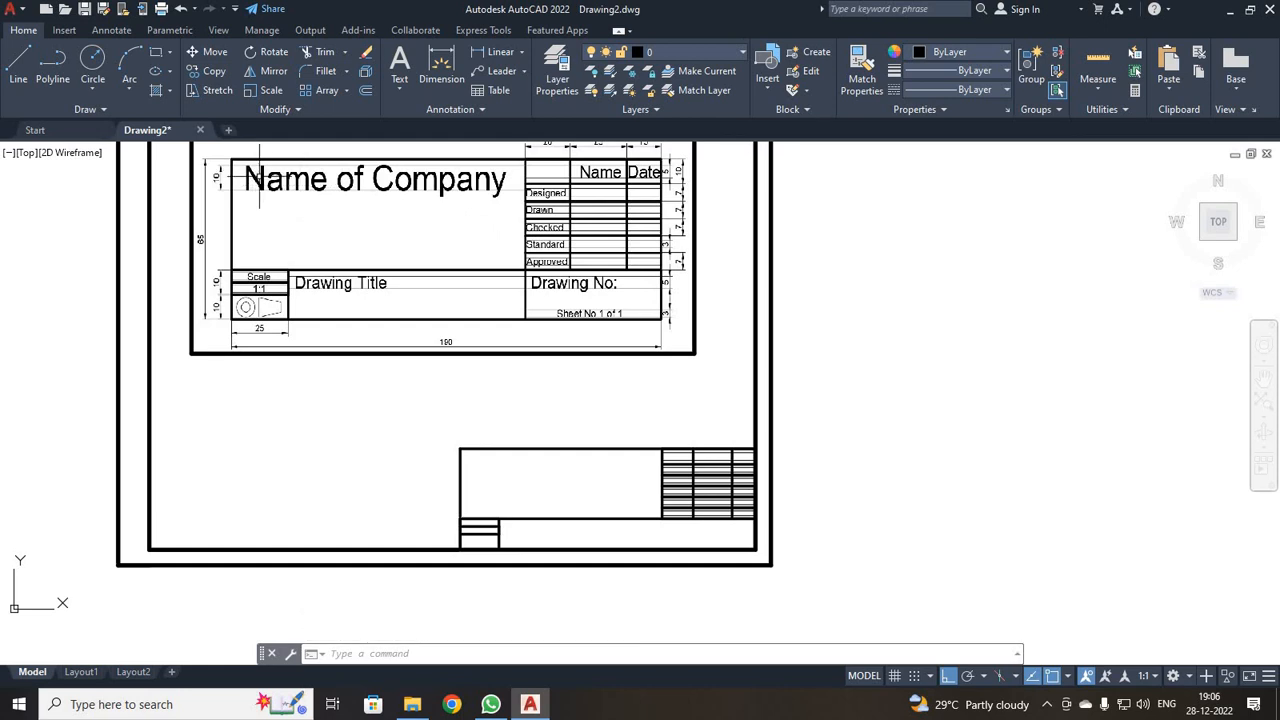
scroll(361, 287, "up", 4)
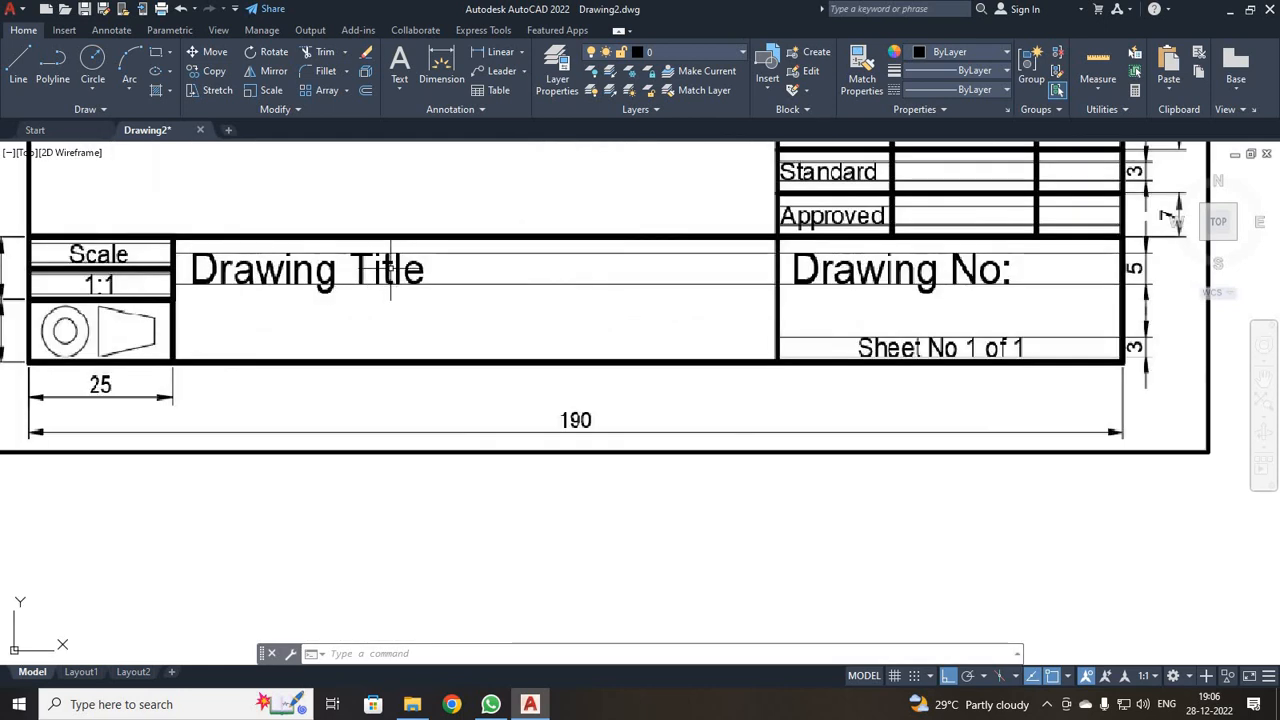
scroll(494, 286, "down", 2)
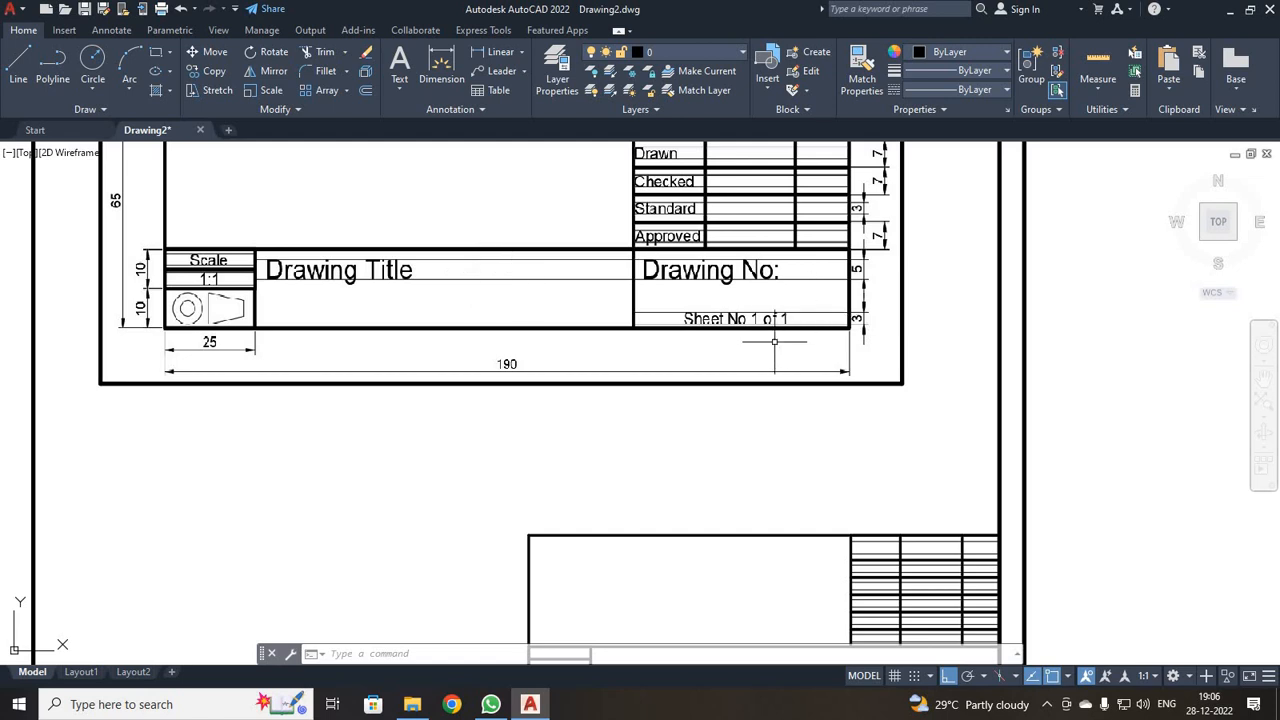
scroll(770, 345, "down", 2)
scroll(860, 490, "up", 2)
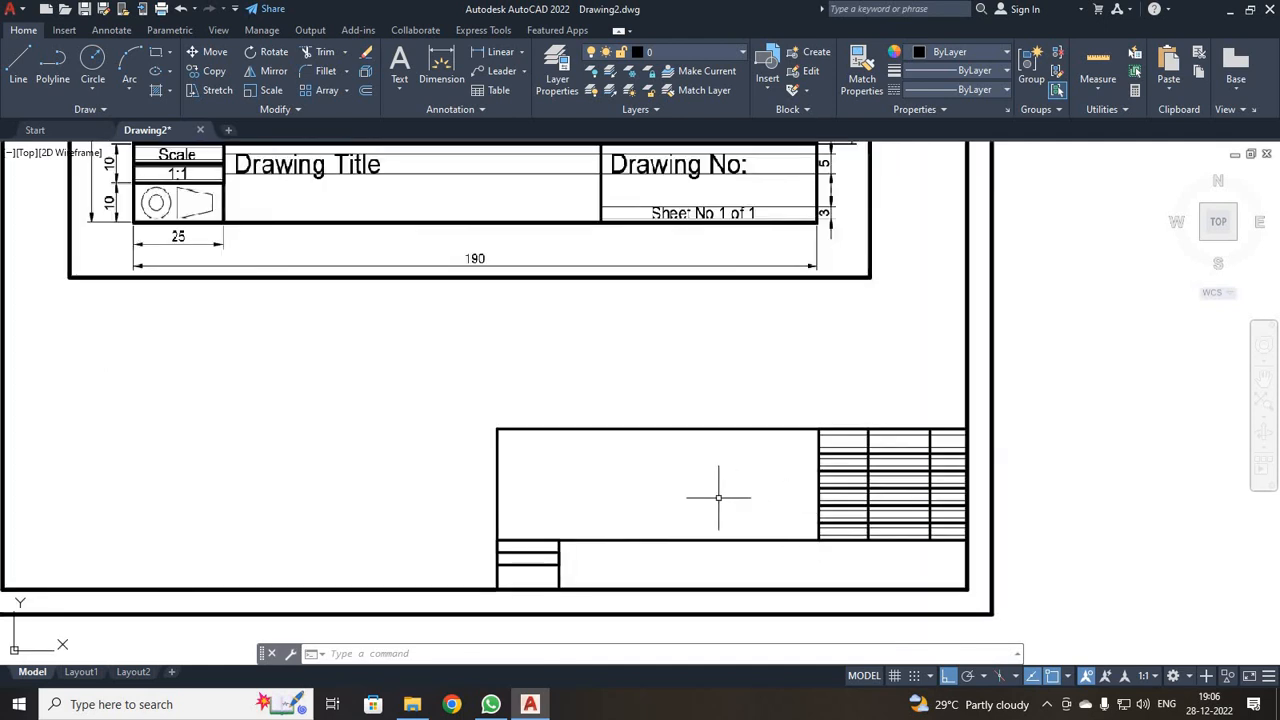
- Draw the company name area's upper guide line from the title block's upper-left corner, 2.5 down and across to the approval table's edge
scroll(718, 497, "up", 2)
left_click(24, 64)
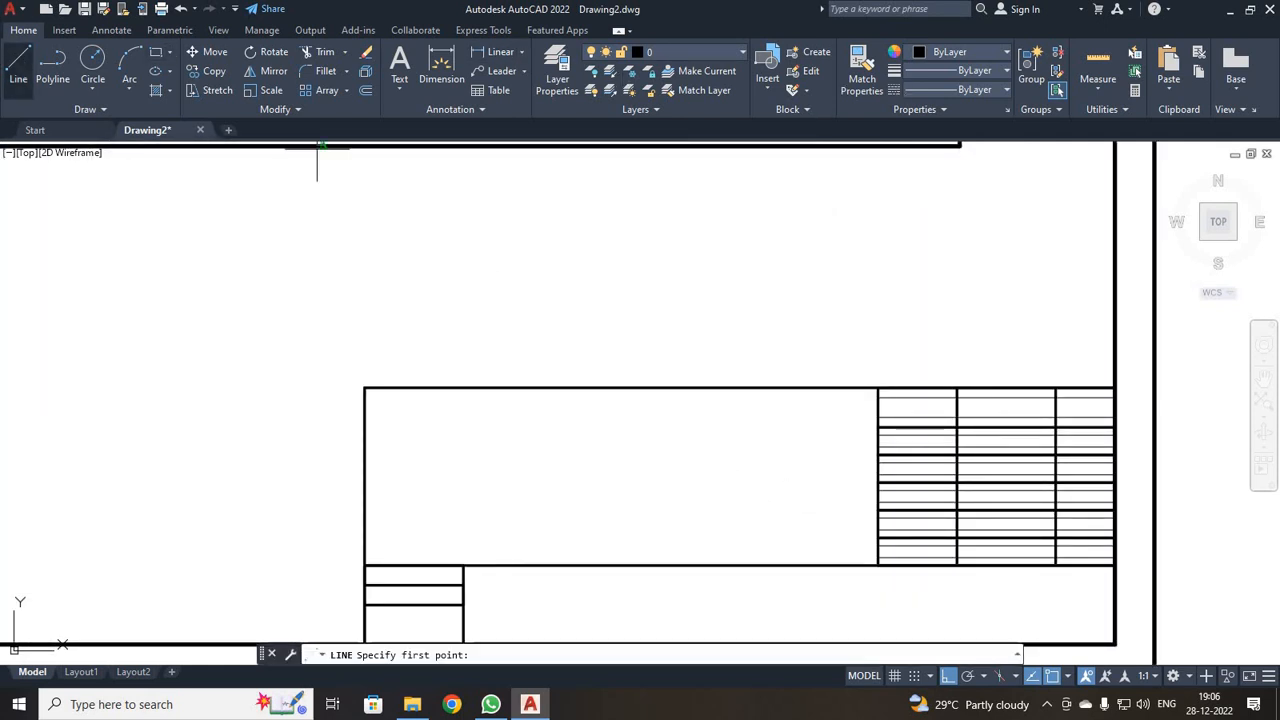
left_click(364, 403)
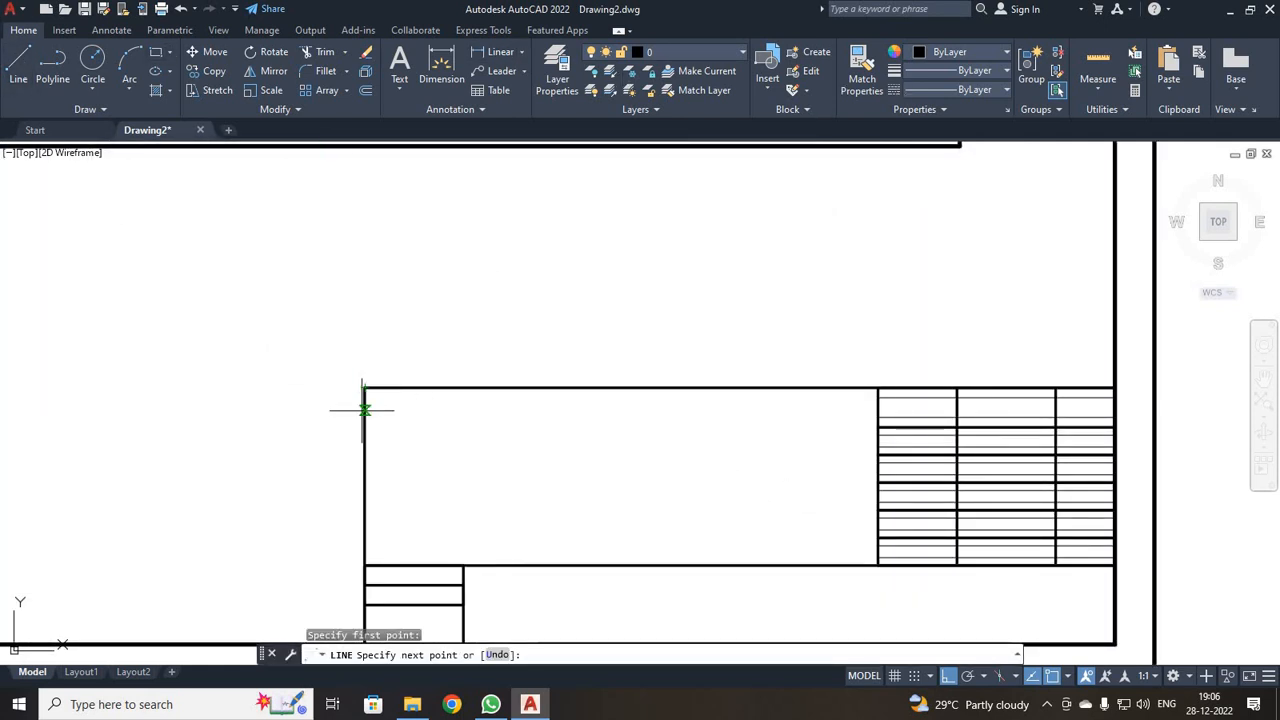
type("2.5")
key("Return")
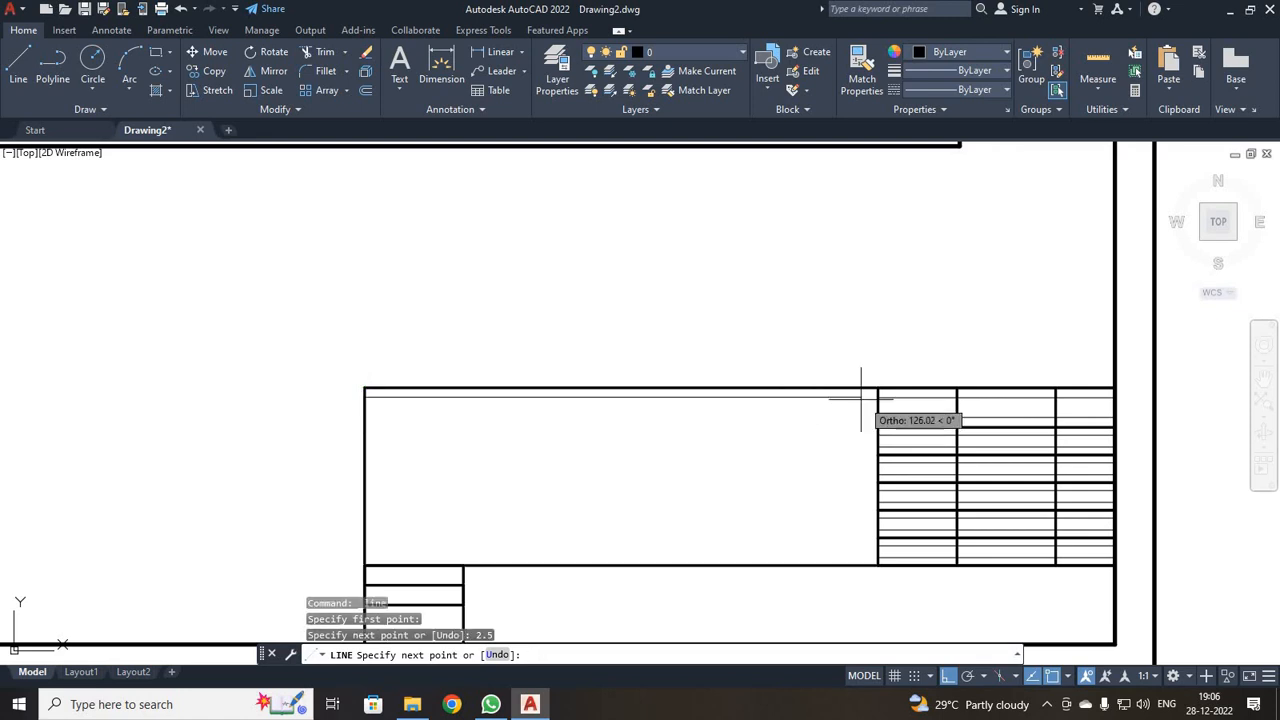
left_click(877, 397)
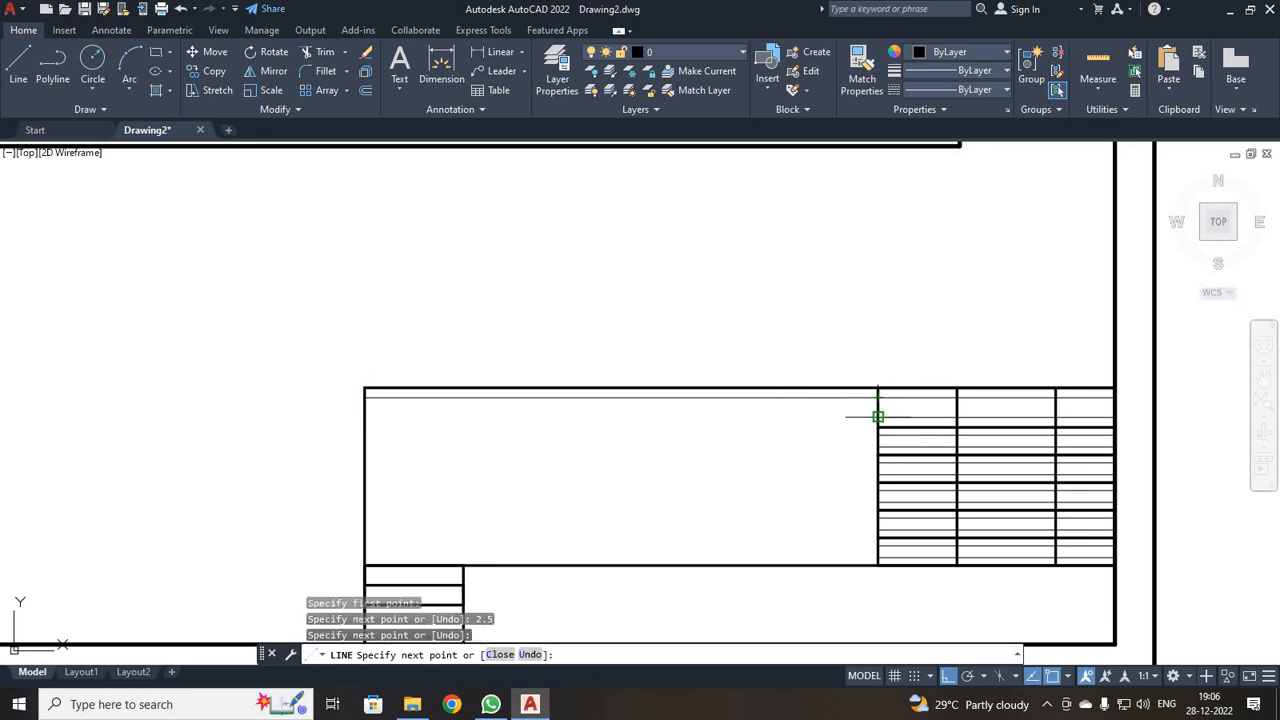
- Continue with the company name's lower guide line, 10 down and back to the title block's left edge, and end the Line command
type("10")
key("Return")
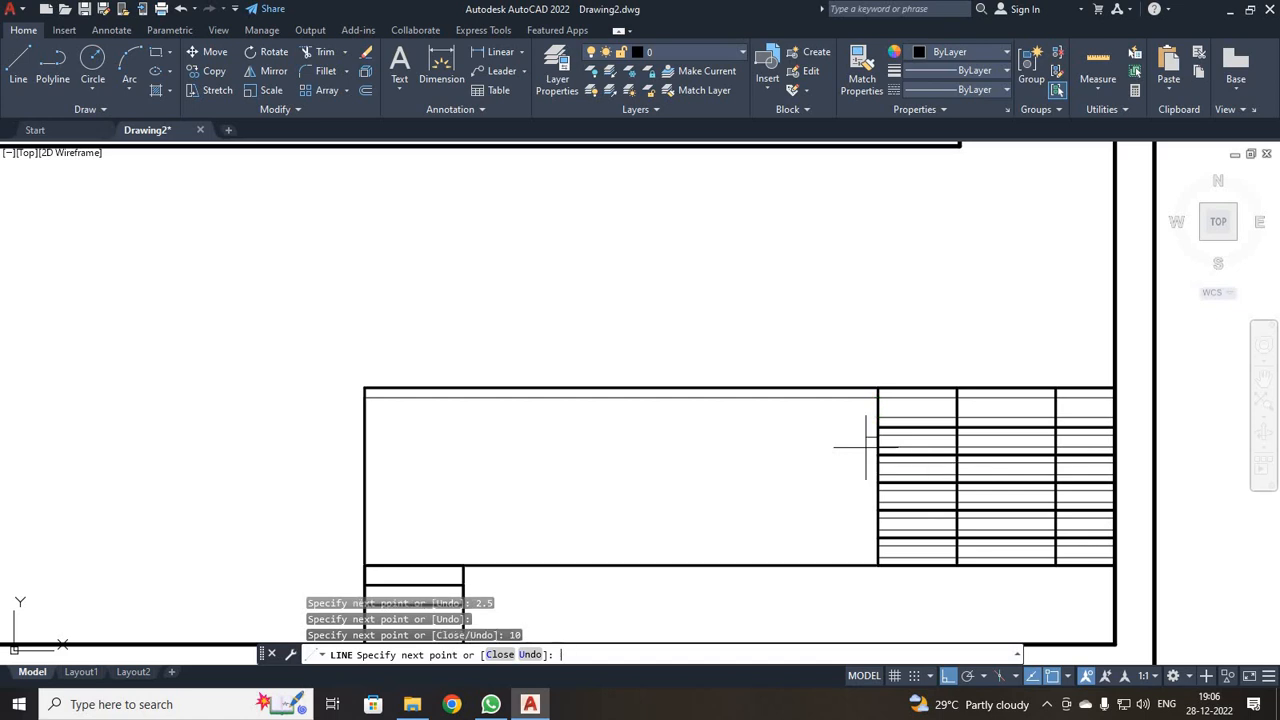
left_click(364, 436)
key("Escape")
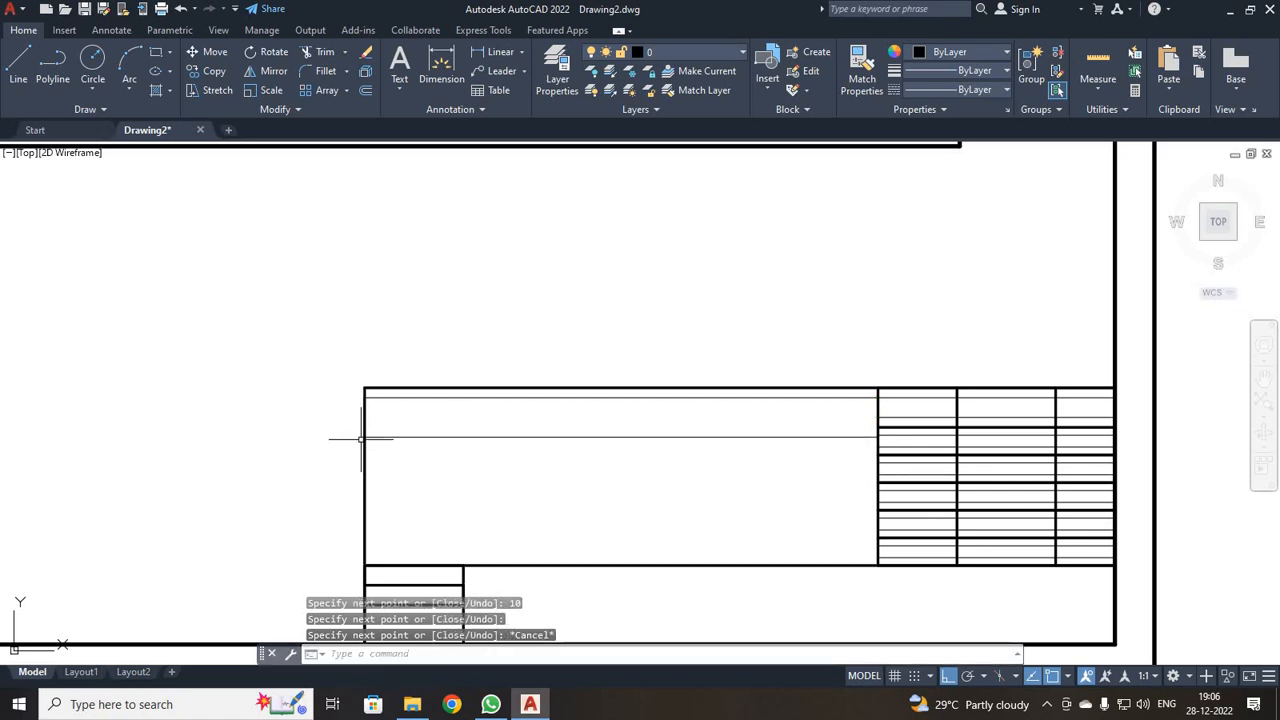
- Start a line where the divider beneath the approval table meets the inner border's right edge
middle_click_drag(484, 482, 469, 453)
middle_click(478, 343)
middle_click(478, 343)
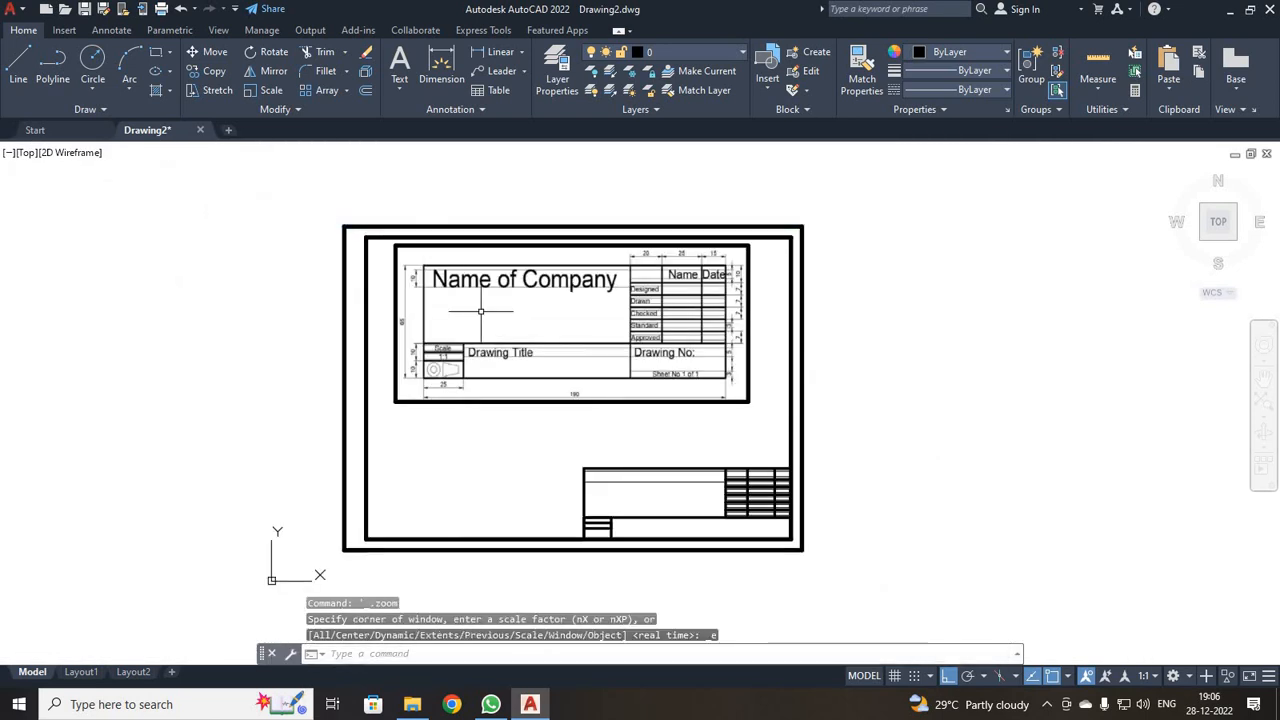
scroll(638, 375, "up", 4)
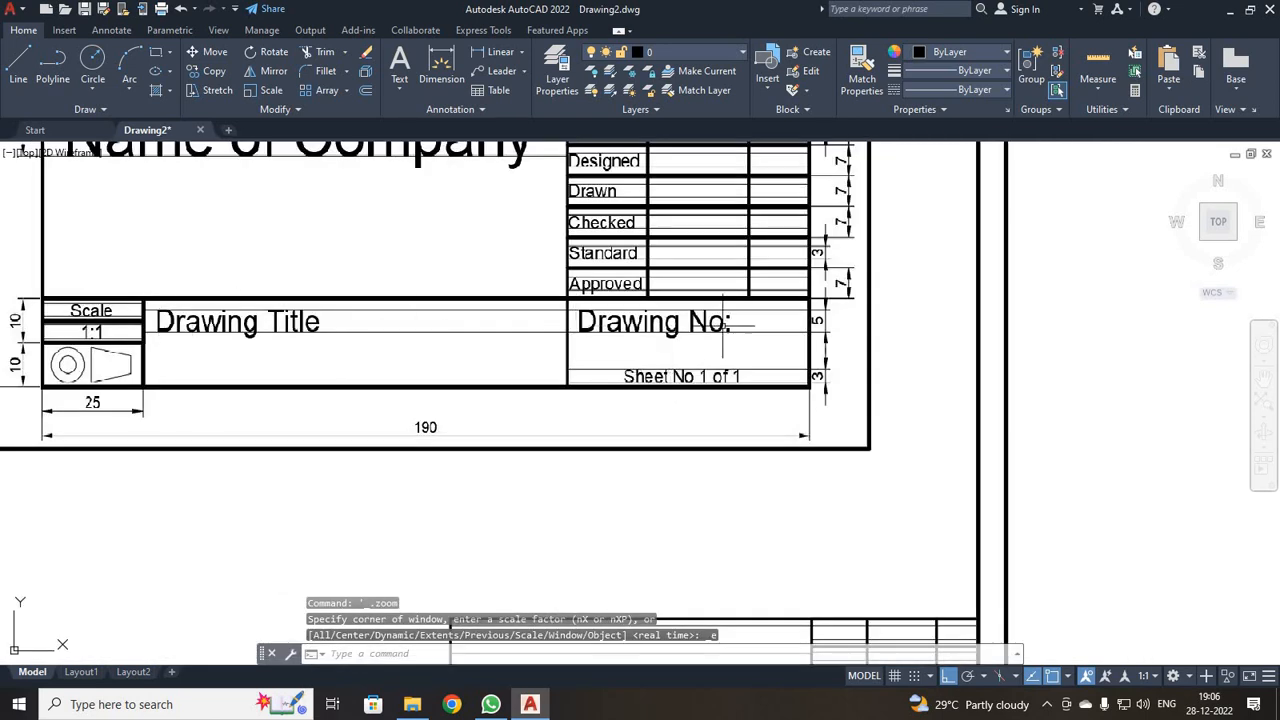
mouse_move(786, 443)
middle_mouse_down()
mouse_move(740, 316)
mouse_move(710, 280)
middle_mouse_up()
left_click(18, 62)
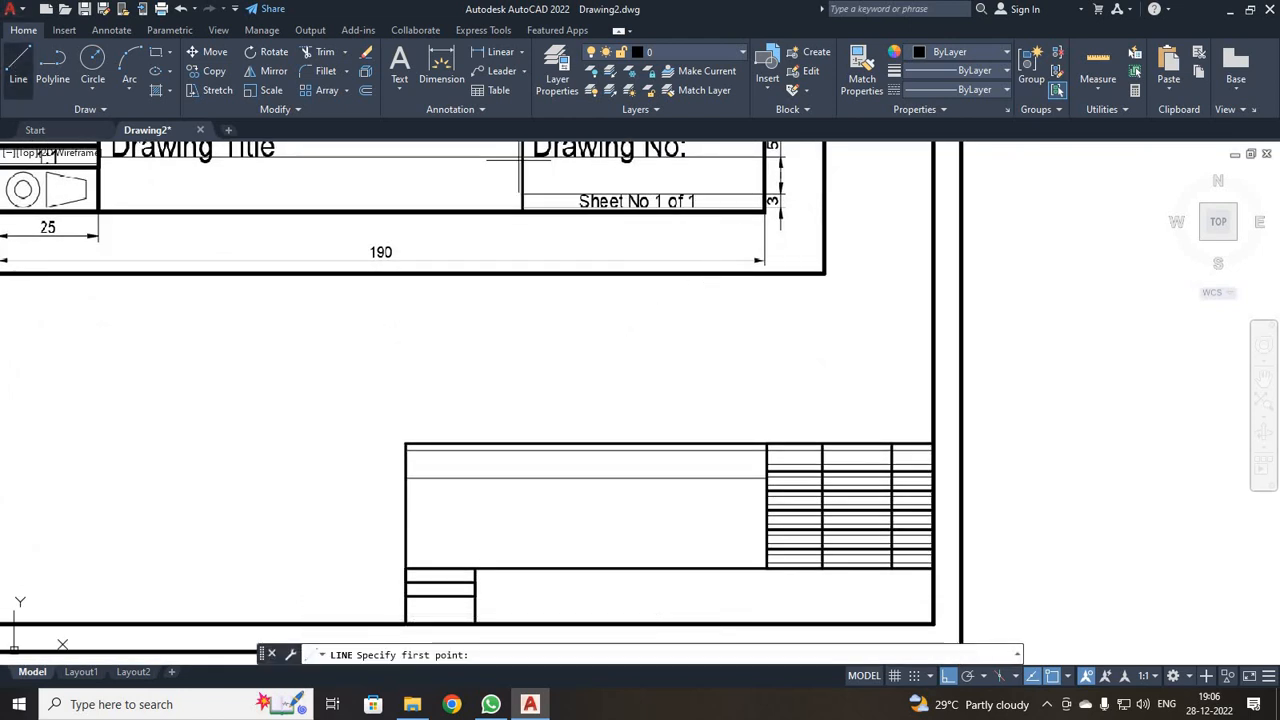
left_click(933, 567)
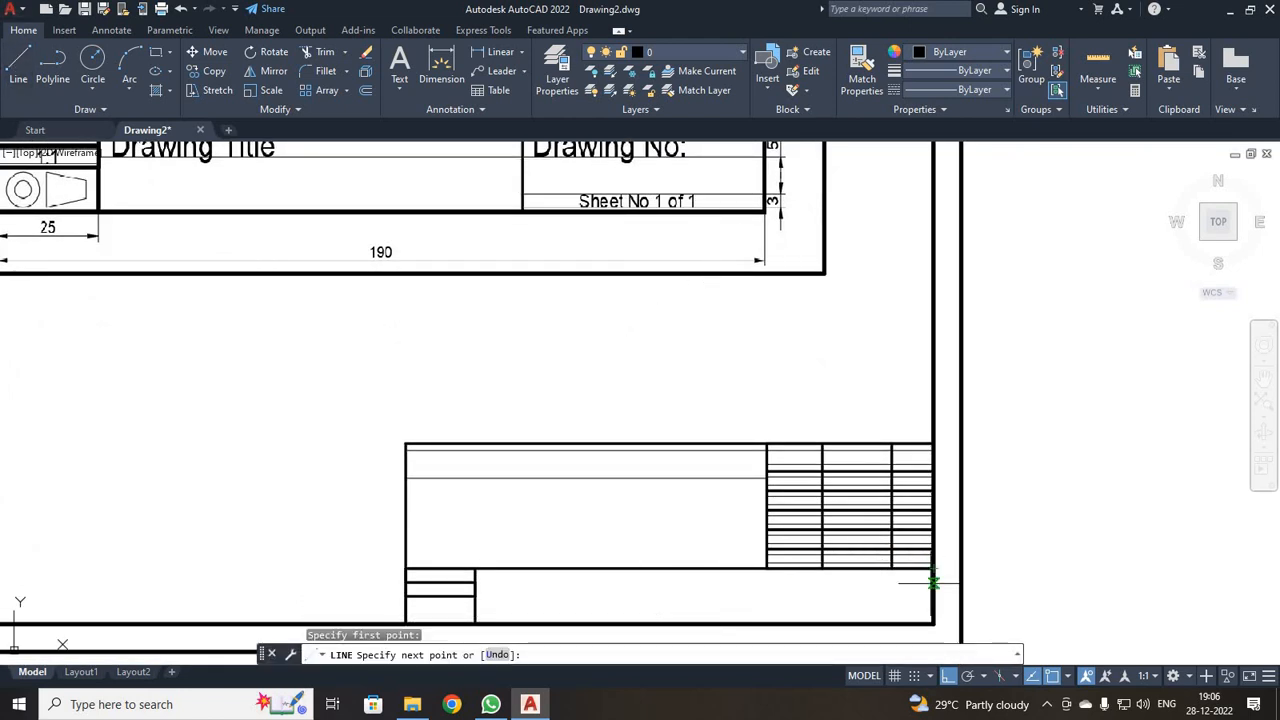
key("Return")
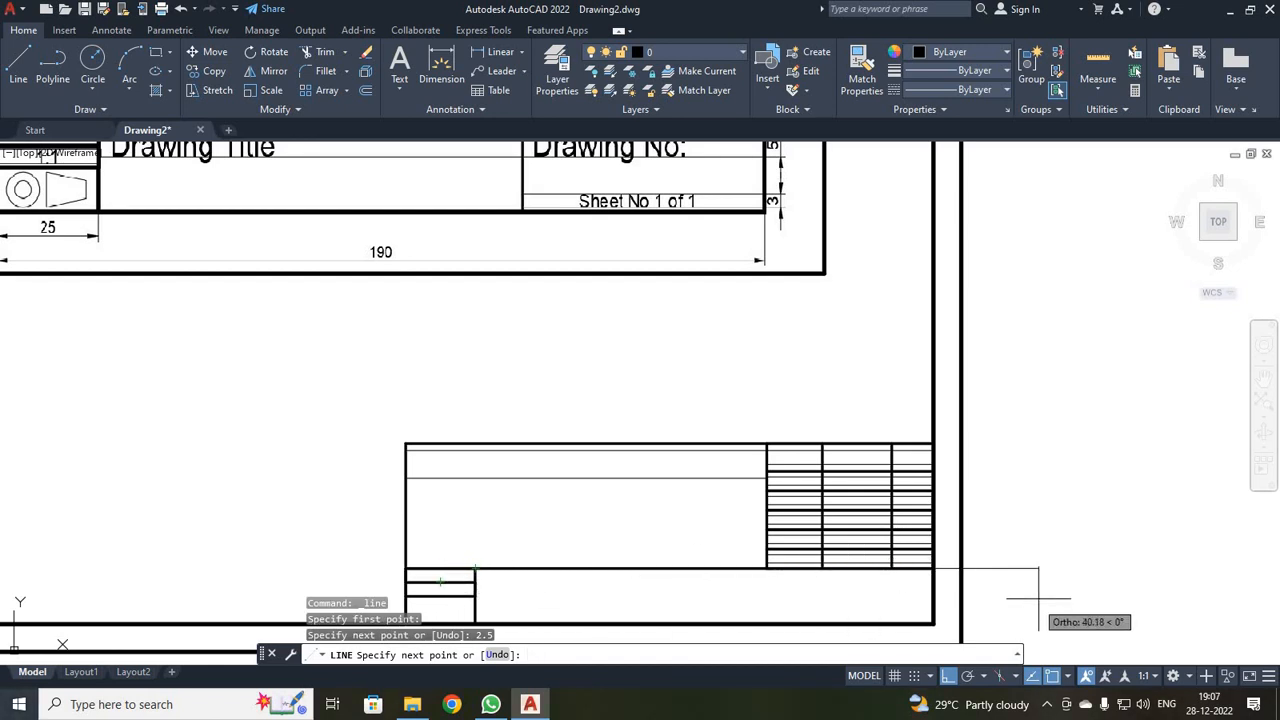
type("u")
key("Return")
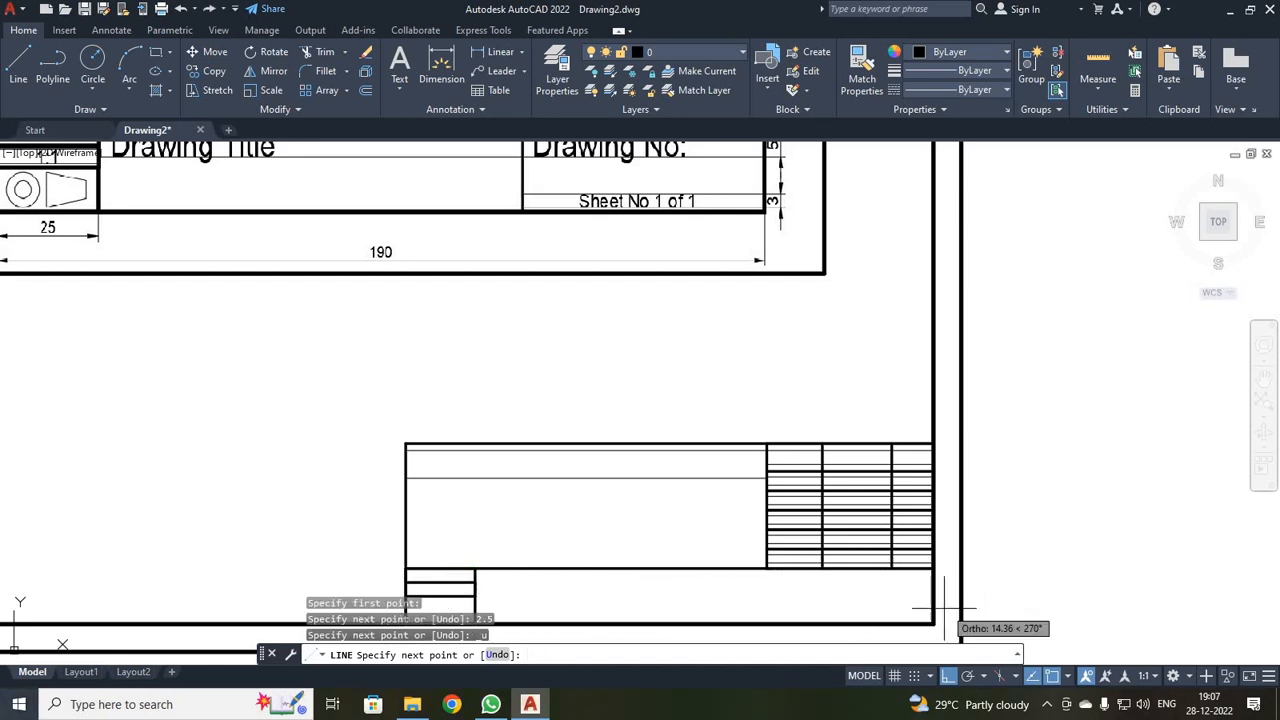
- Draw the drawing title row's upper guide line, 2.5 down and across to the scale box's right edge
type("2")
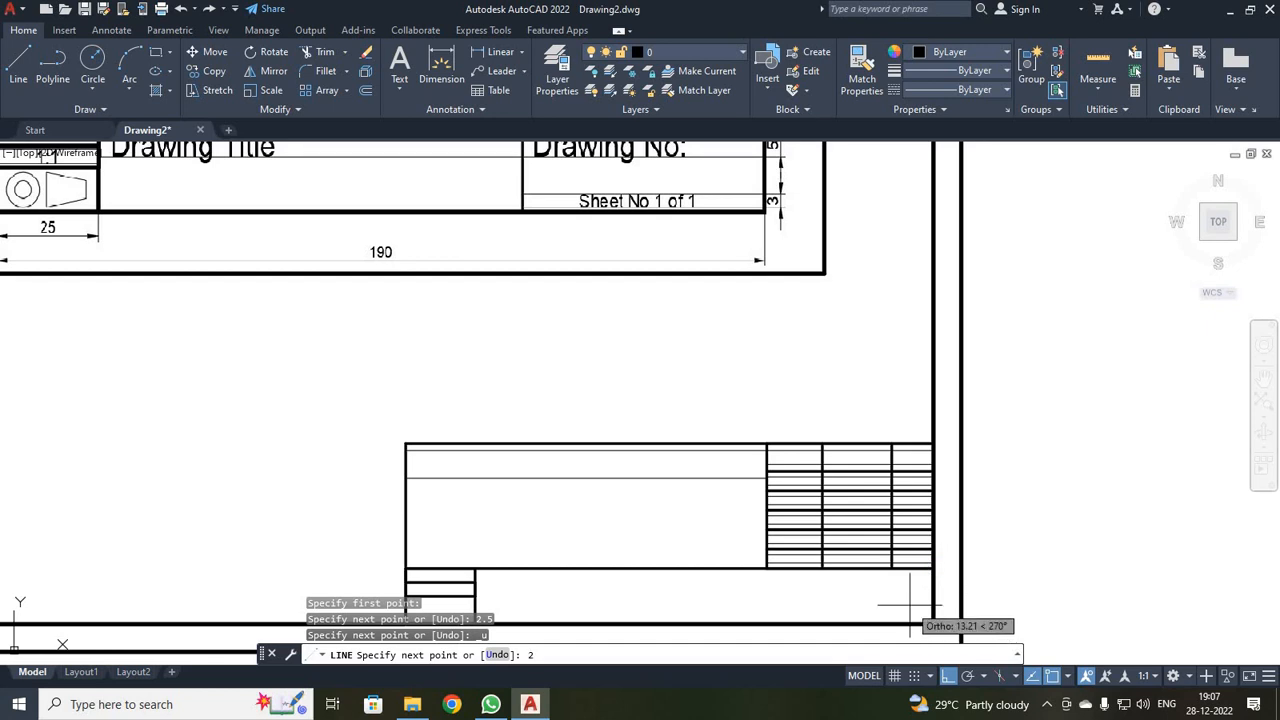
type(".5")
key("Return")
scroll(443, 591, "up", 4)
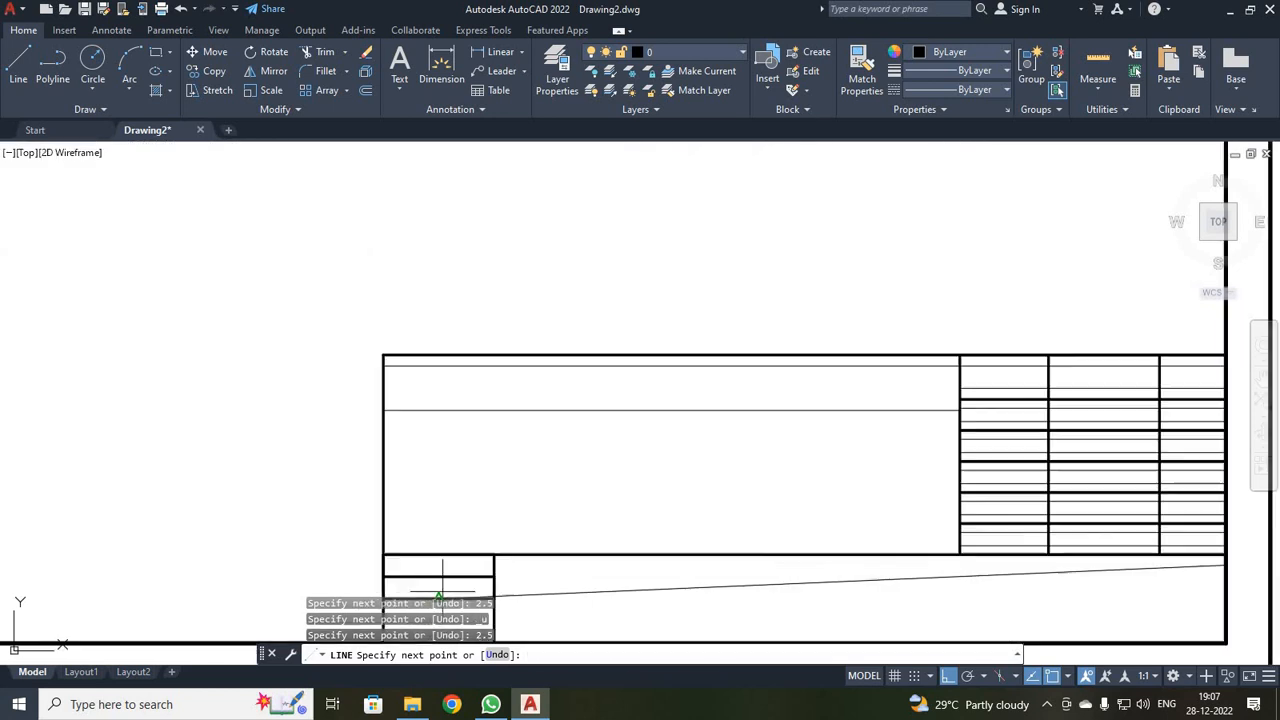
left_click(571, 524)
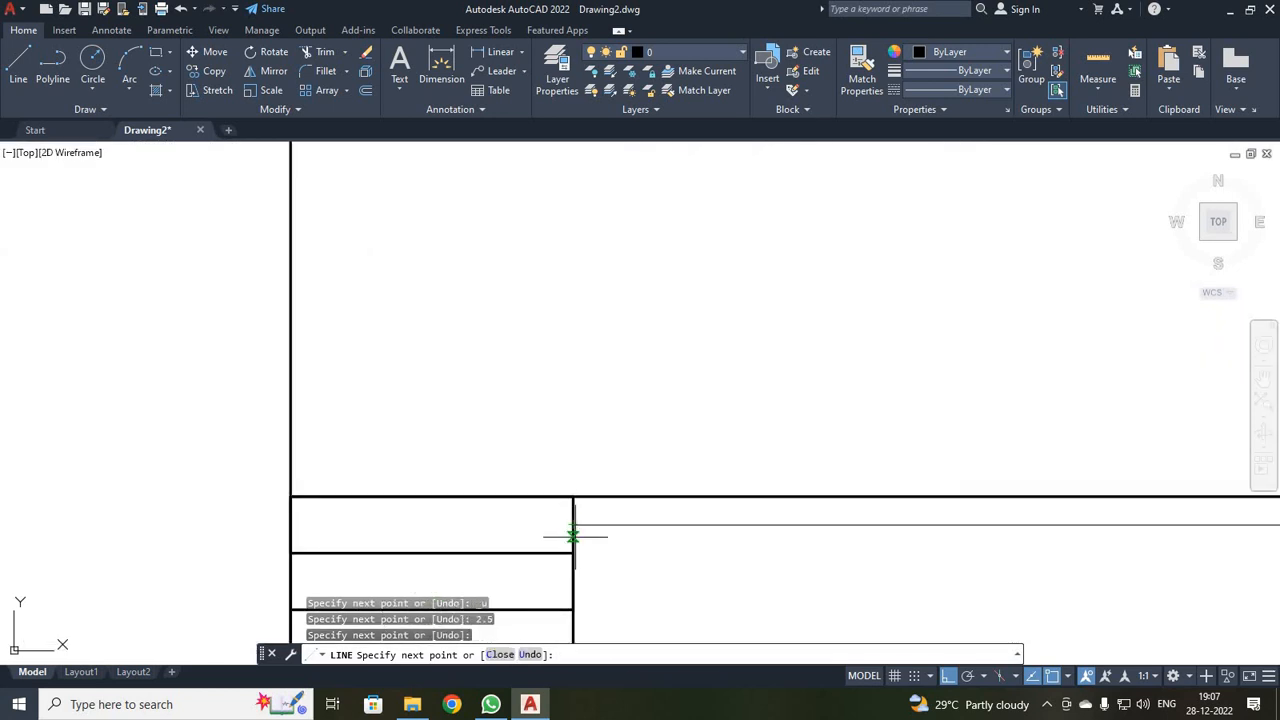
- Continue with the drawing title row's lower guide line, 5 down and across to the right border, and end the Line command
type("5")
key("Return")
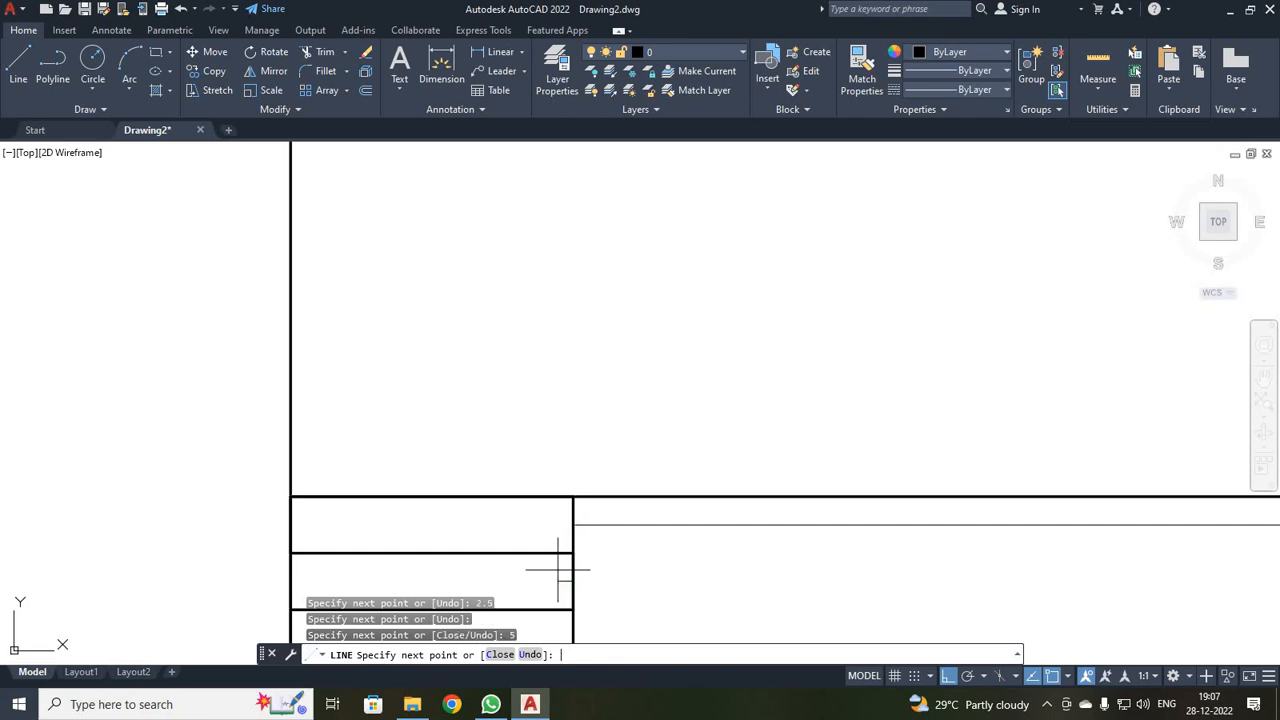
scroll(580, 578, "down", 3)
scroll(1128, 591, "down", 5)
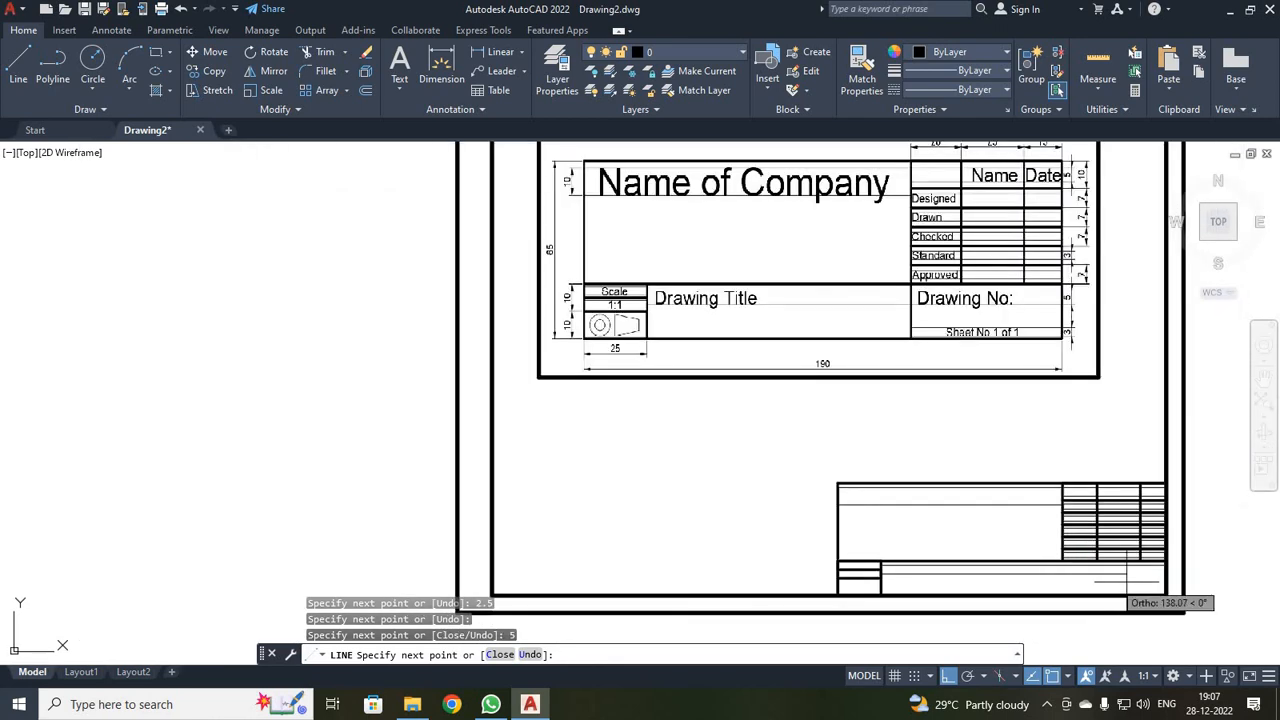
scroll(1143, 587, "up", 5)
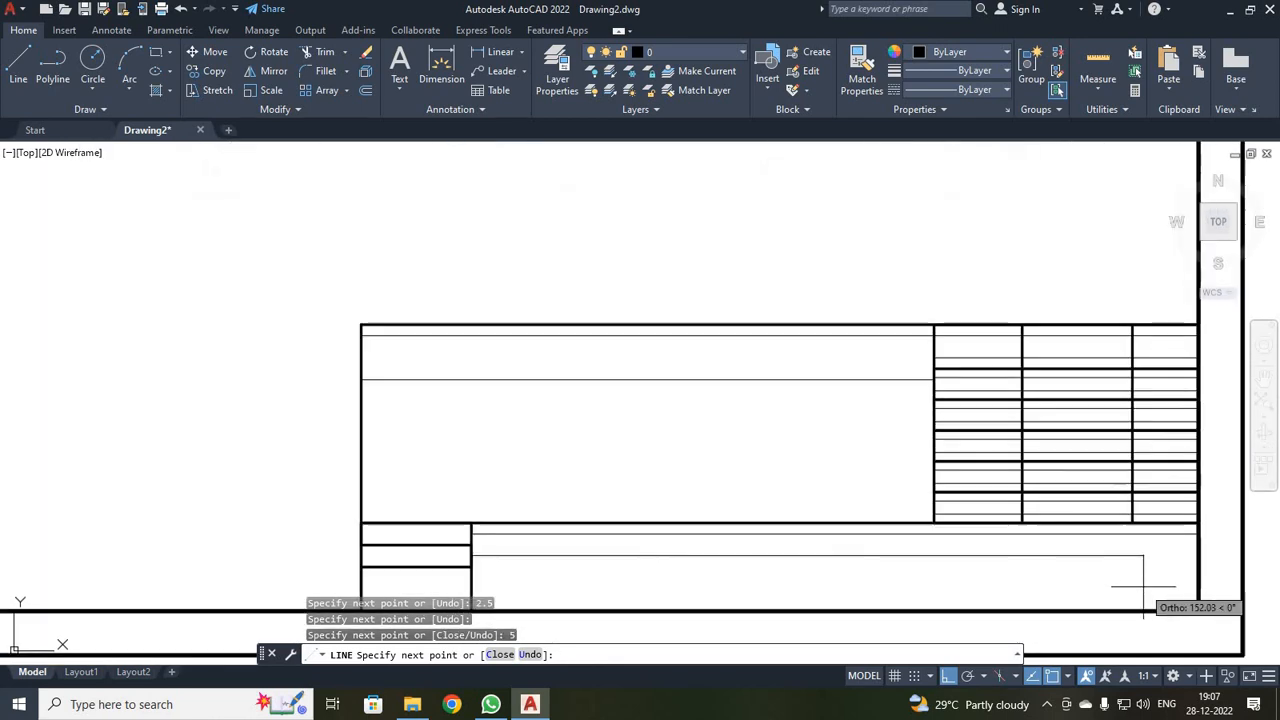
left_click(1199, 555)
key("Escape")
- Examine the reference's drawing number cell for its vertical divider and the sheet number guide lines, and compare it with the new title block
scroll(386, 414, "down", 4)
scroll(419, 243, "down", 1)
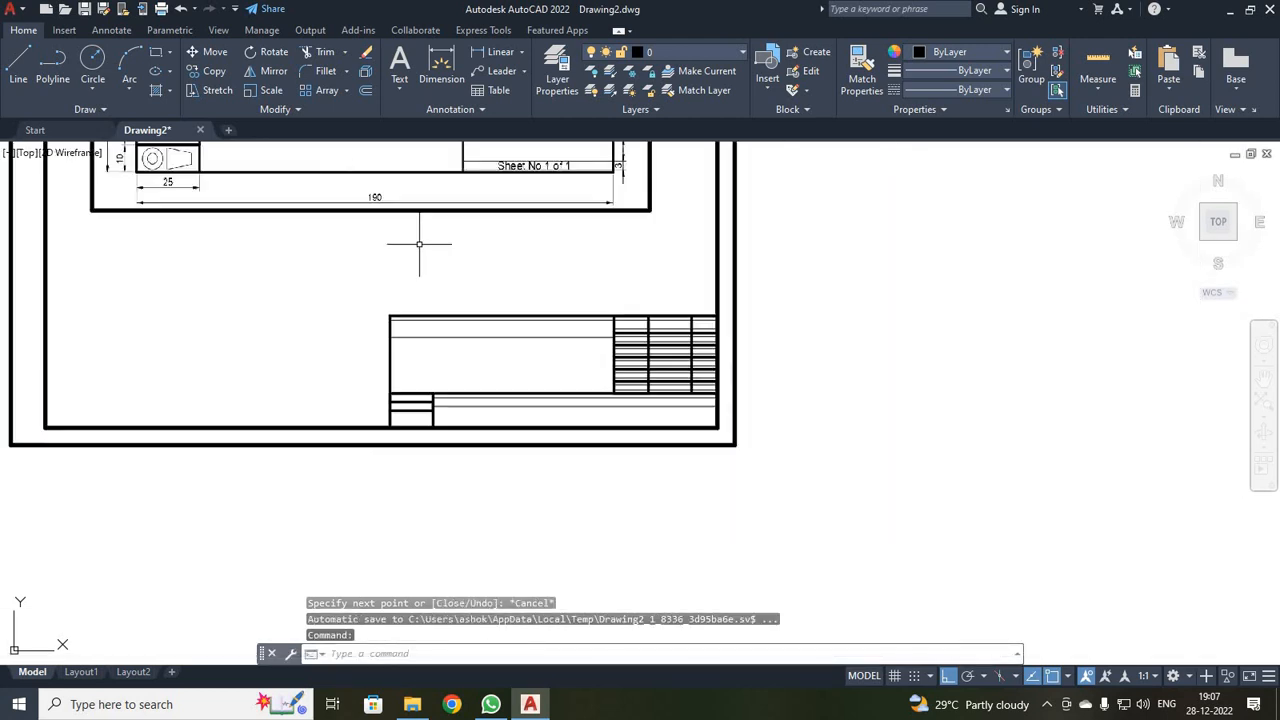
middle_click_drag(462, 187, 480, 292)
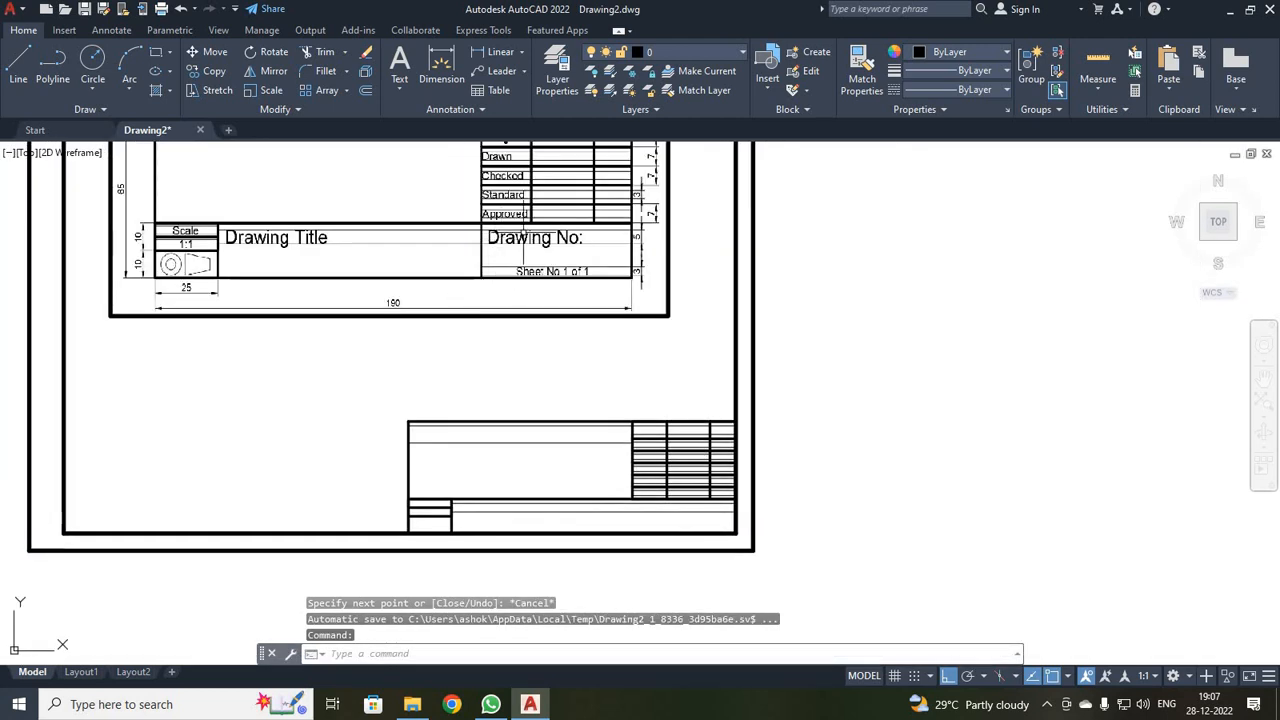
scroll(564, 271, "up", 3)
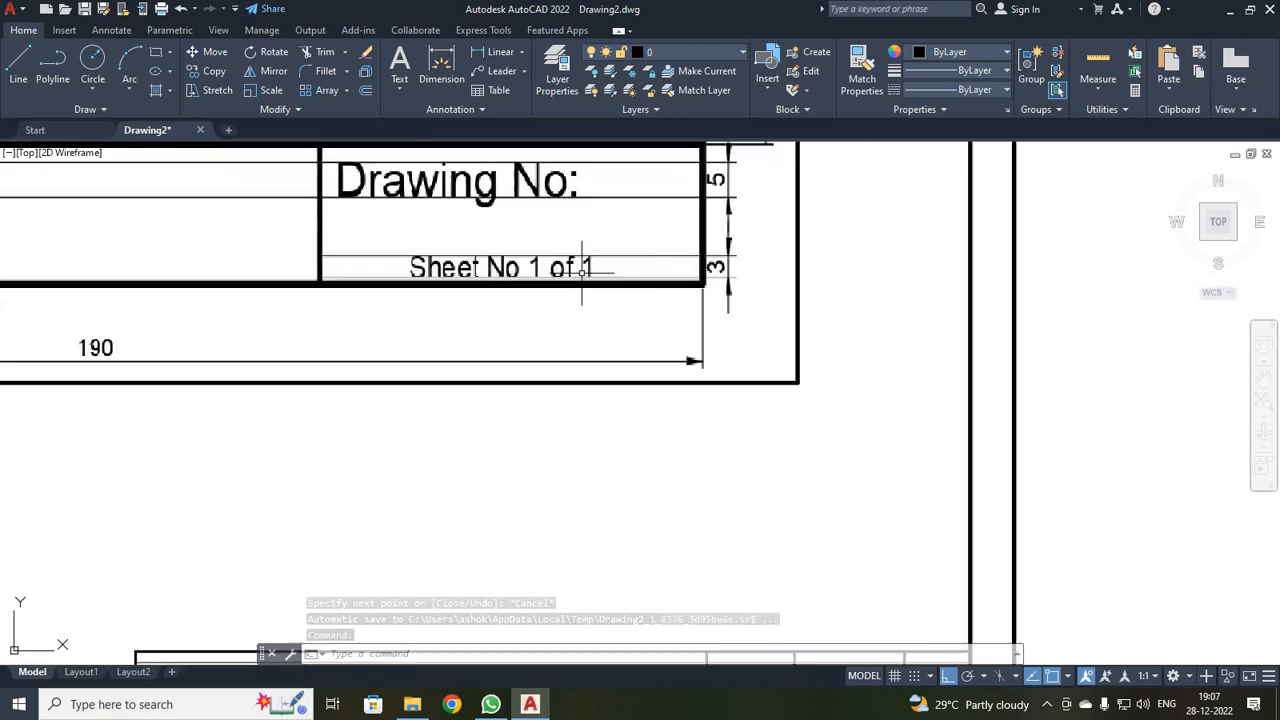
scroll(512, 515, "down", 2)
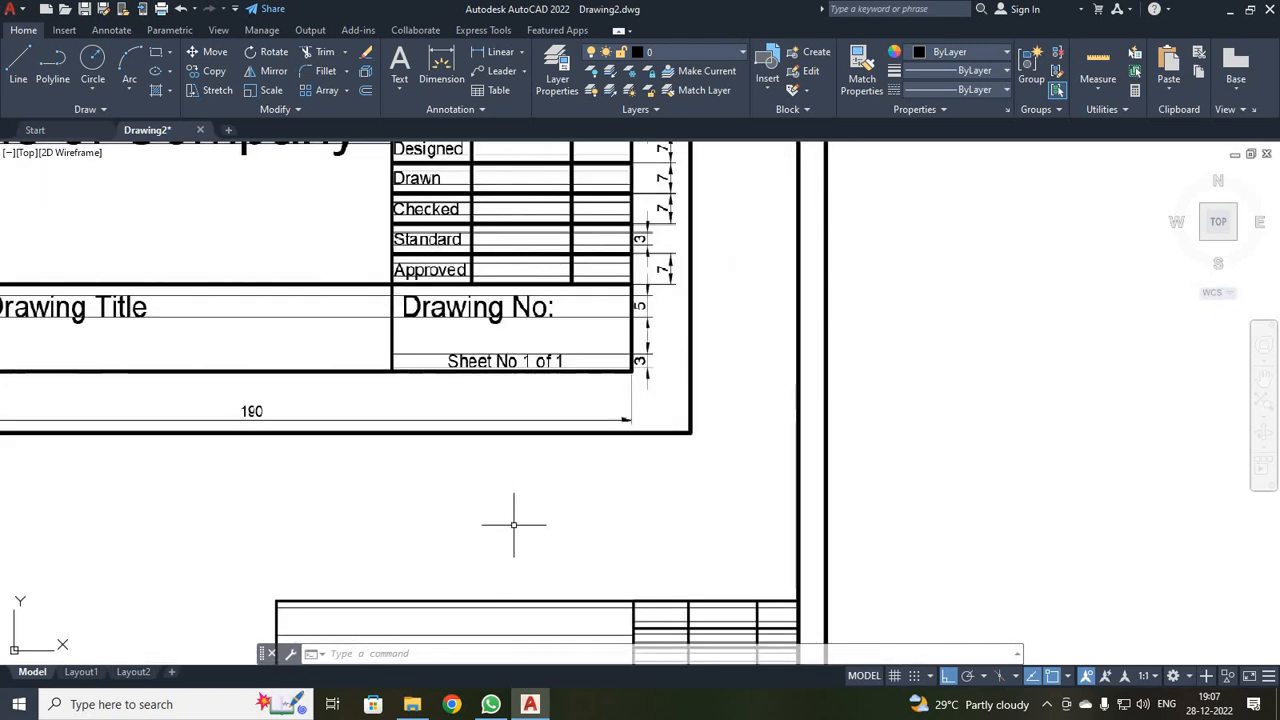
middle_click_drag(514, 514, 497, 343)
scroll(569, 517, "up", 2)
mouse_move(545, 291)
middle_mouse_down()
mouse_move(540, 251)
mouse_move(566, 364)
middle_mouse_up()
scroll(561, 298, "down", 3)
scroll(594, 461, "up", 3)
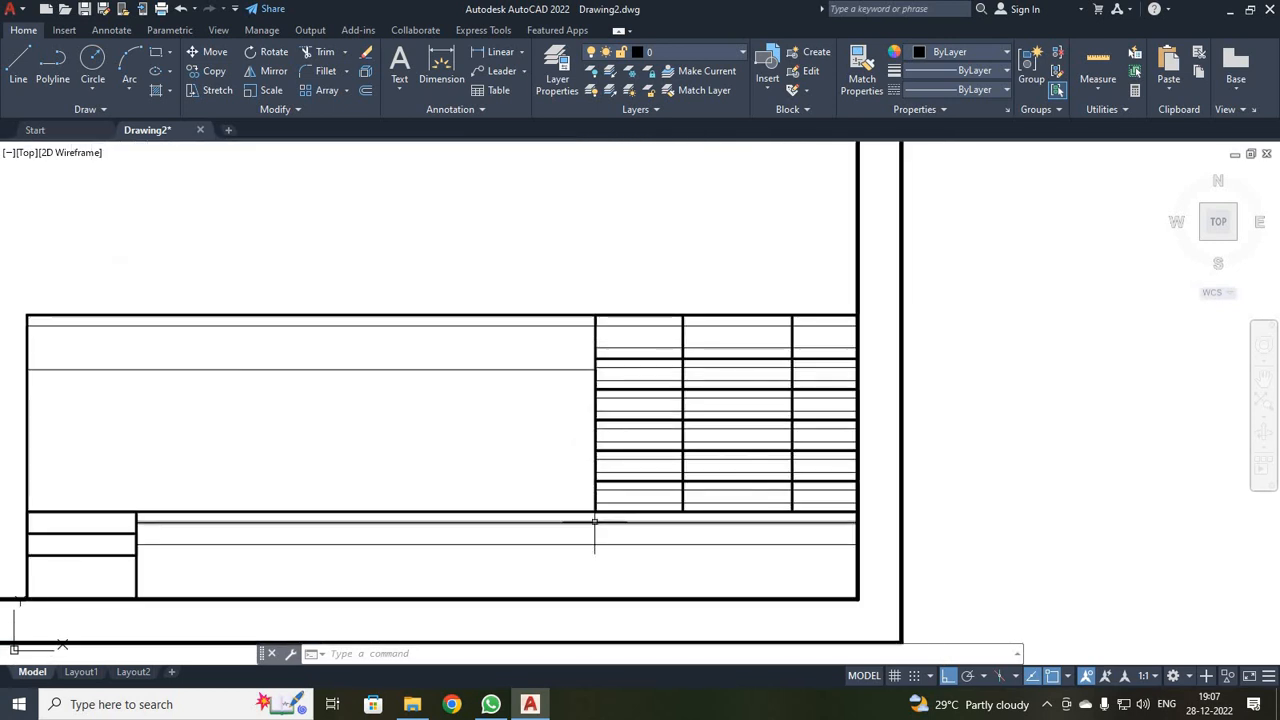
middle_click_drag(588, 479, 581, 394)
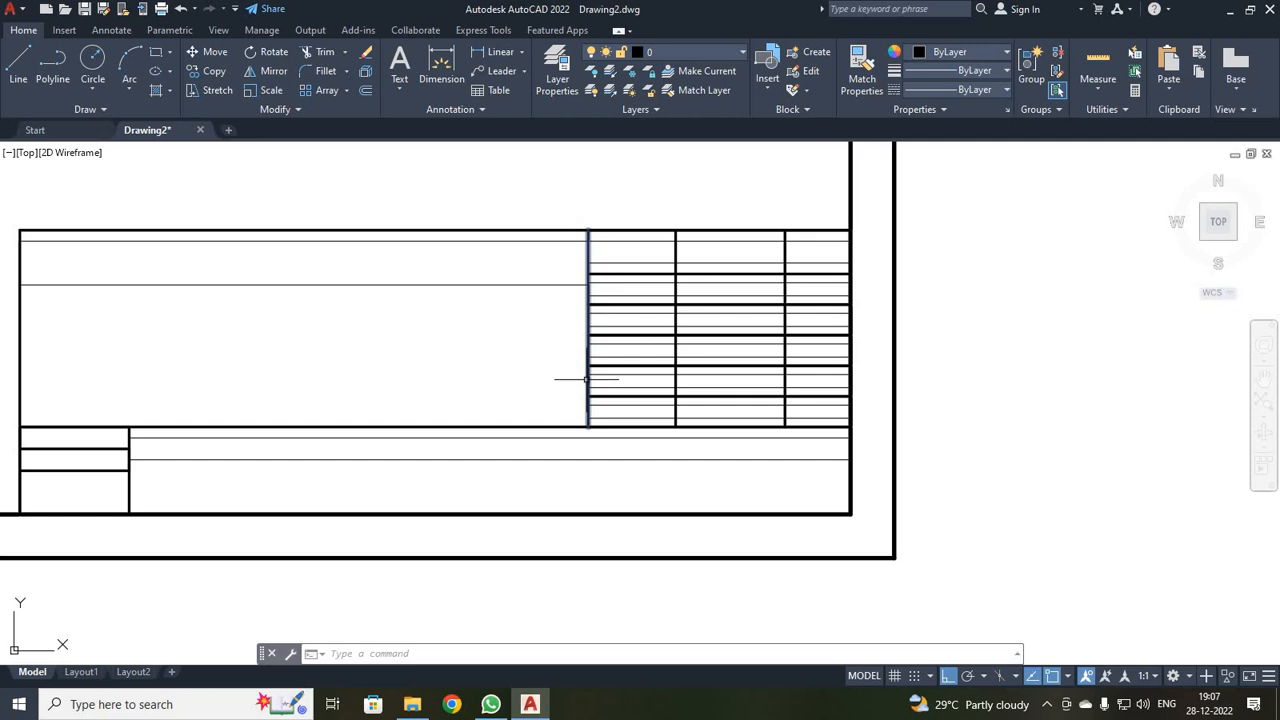
left_click(586, 379)
key("Escape")
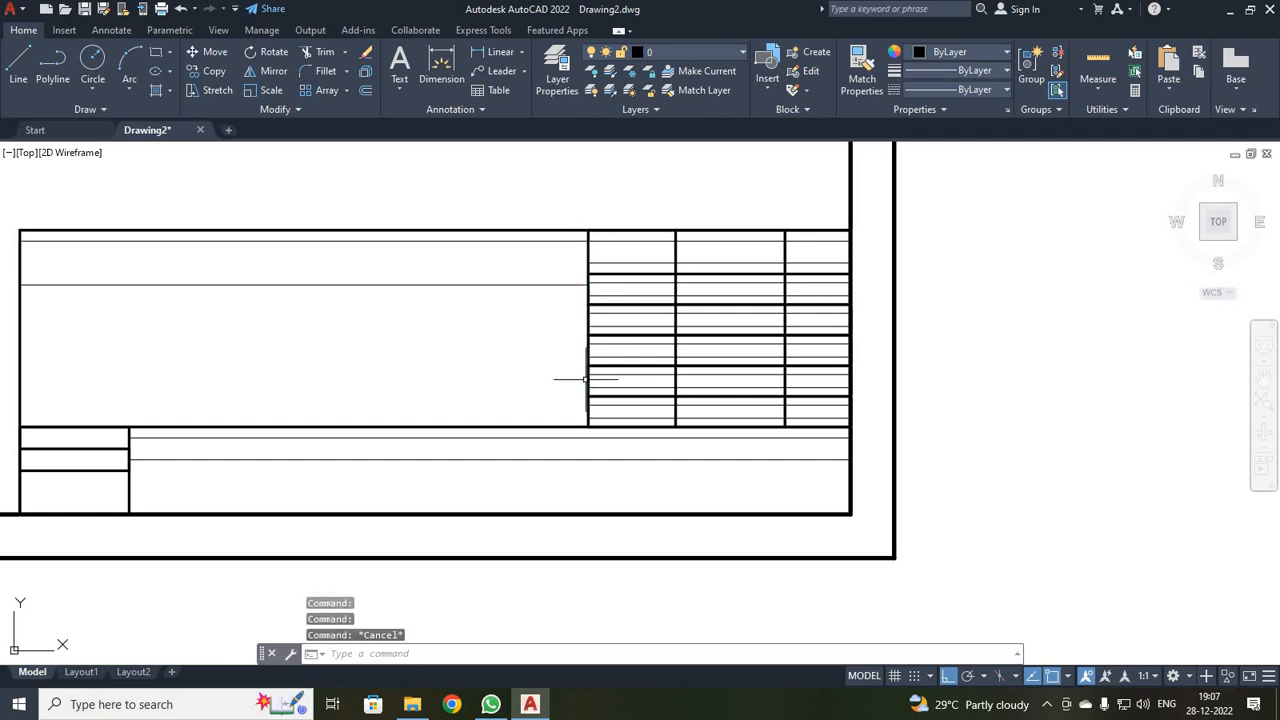
- Extend the approval table's left vertical line down across both guide lines to the title block's bottom edge
scroll(541, 381, "down", 6)
scroll(540, 380, "up", 2)
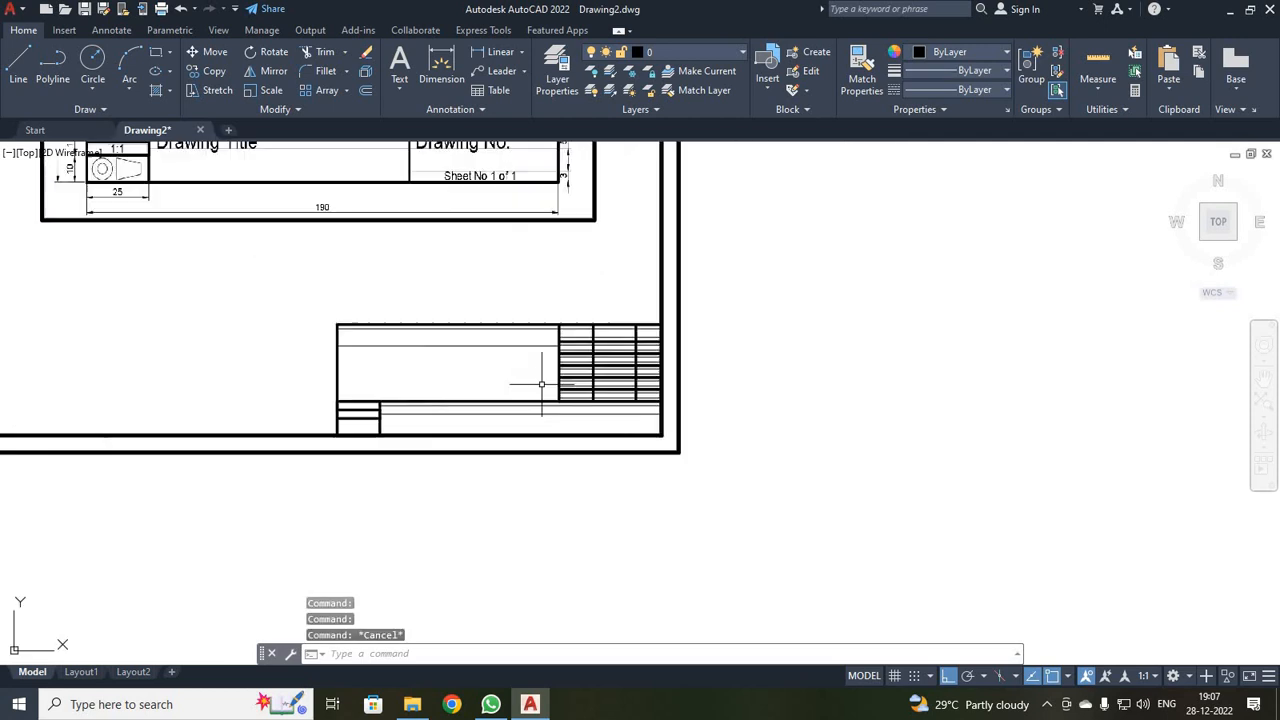
scroll(541, 383, "up", 2)
type("EX")
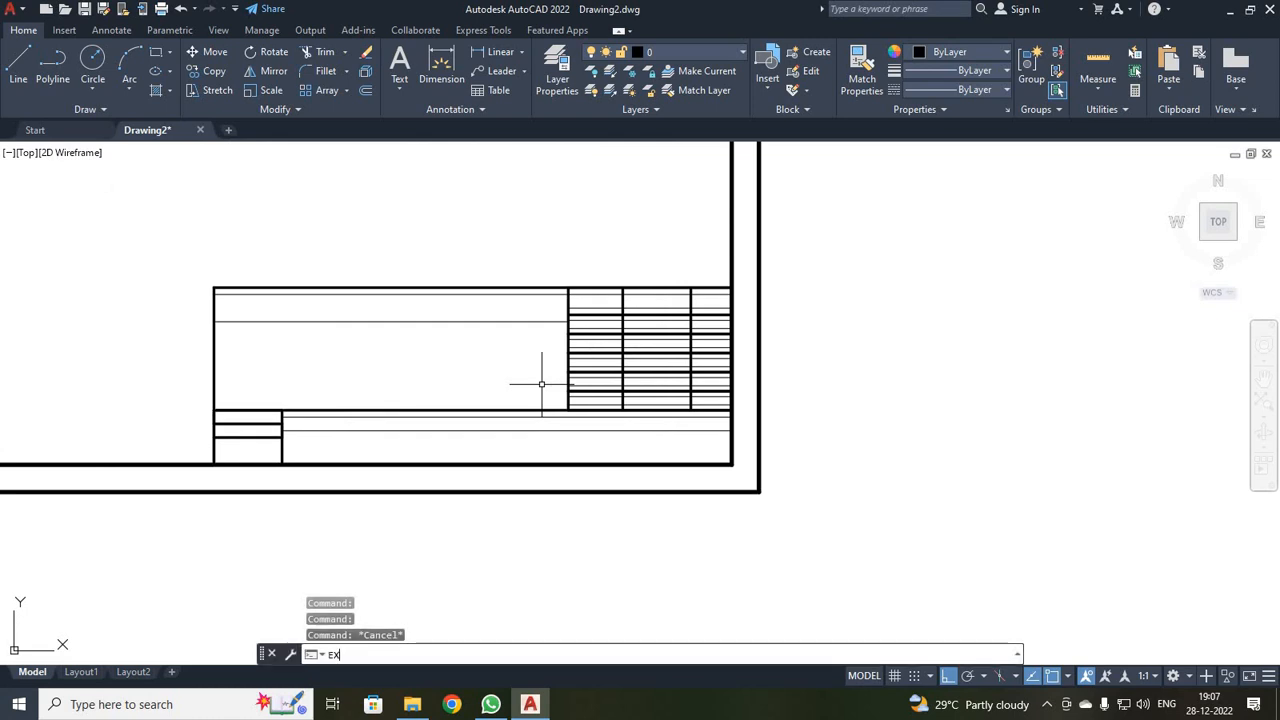
type("TEND")
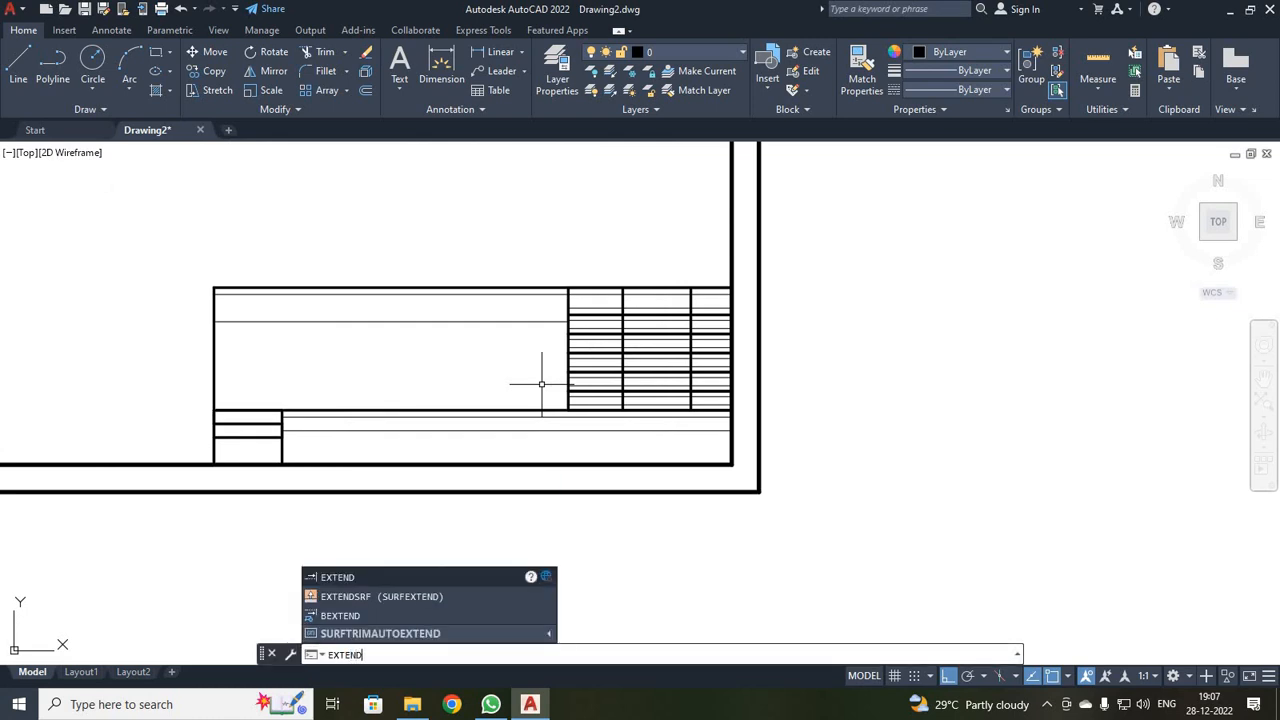
key("Return")
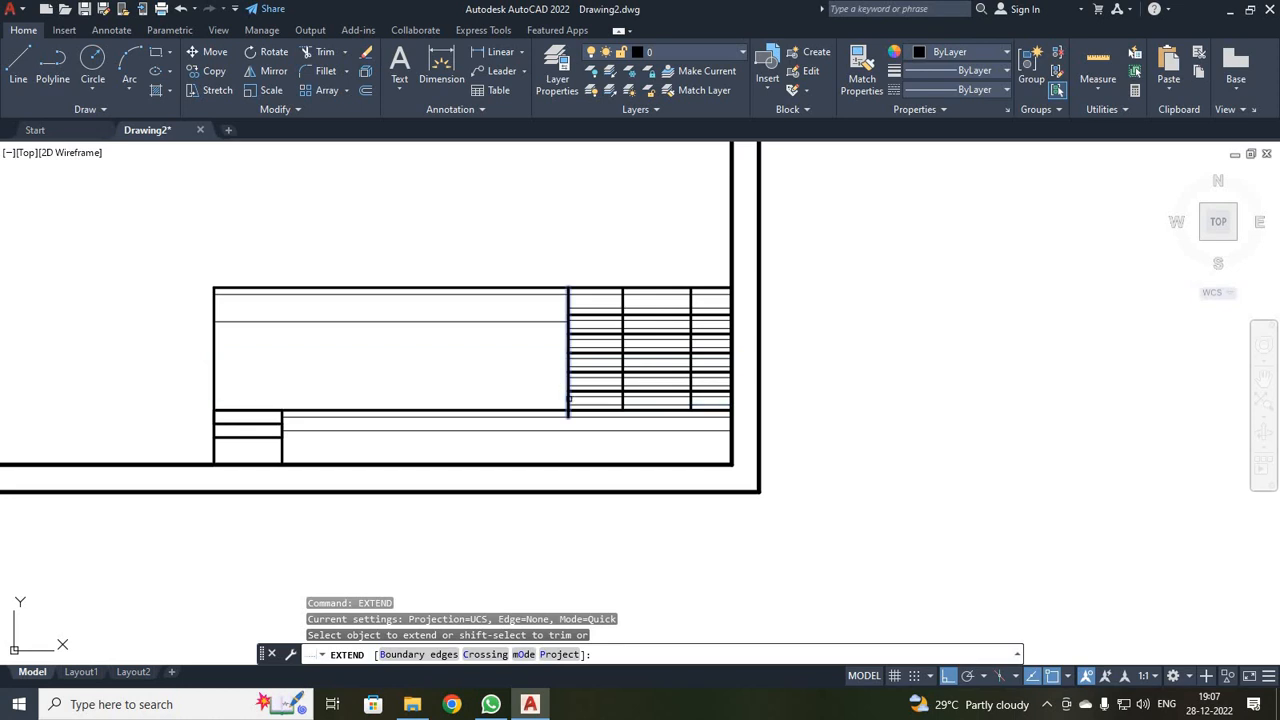
left_click(570, 404)
scroll(568, 405, "up", 4)
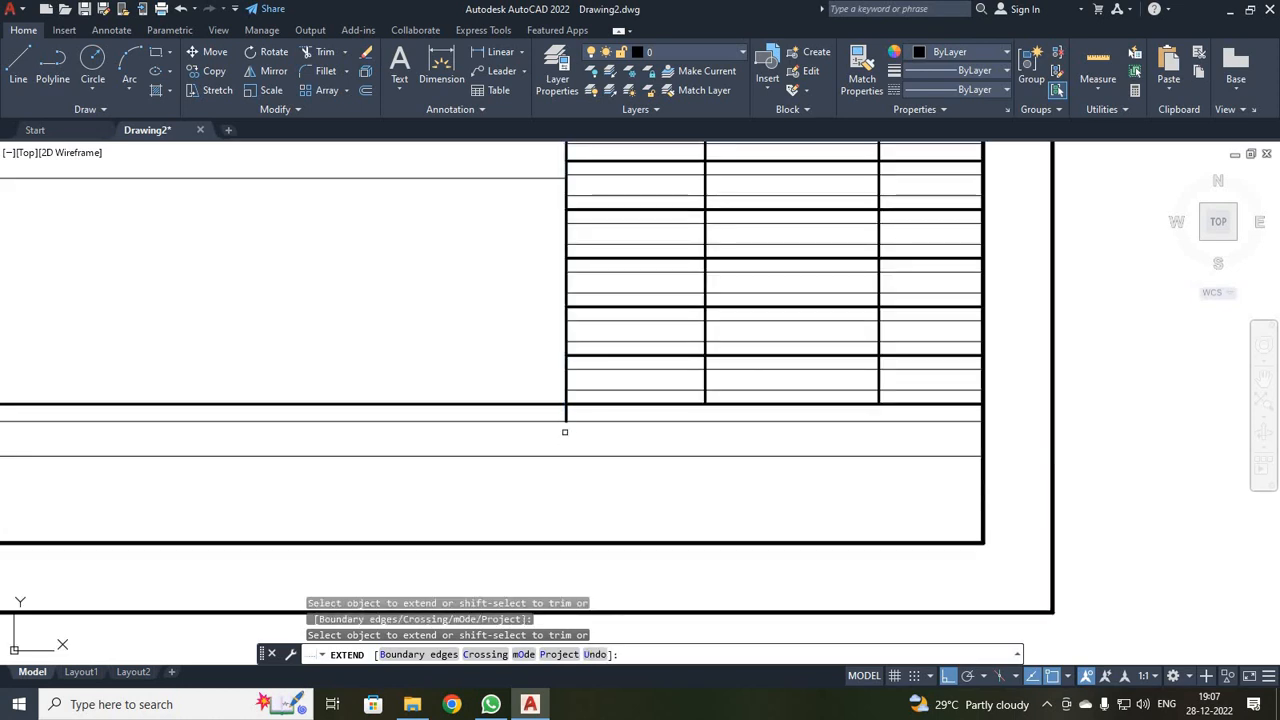
left_click(566, 398)
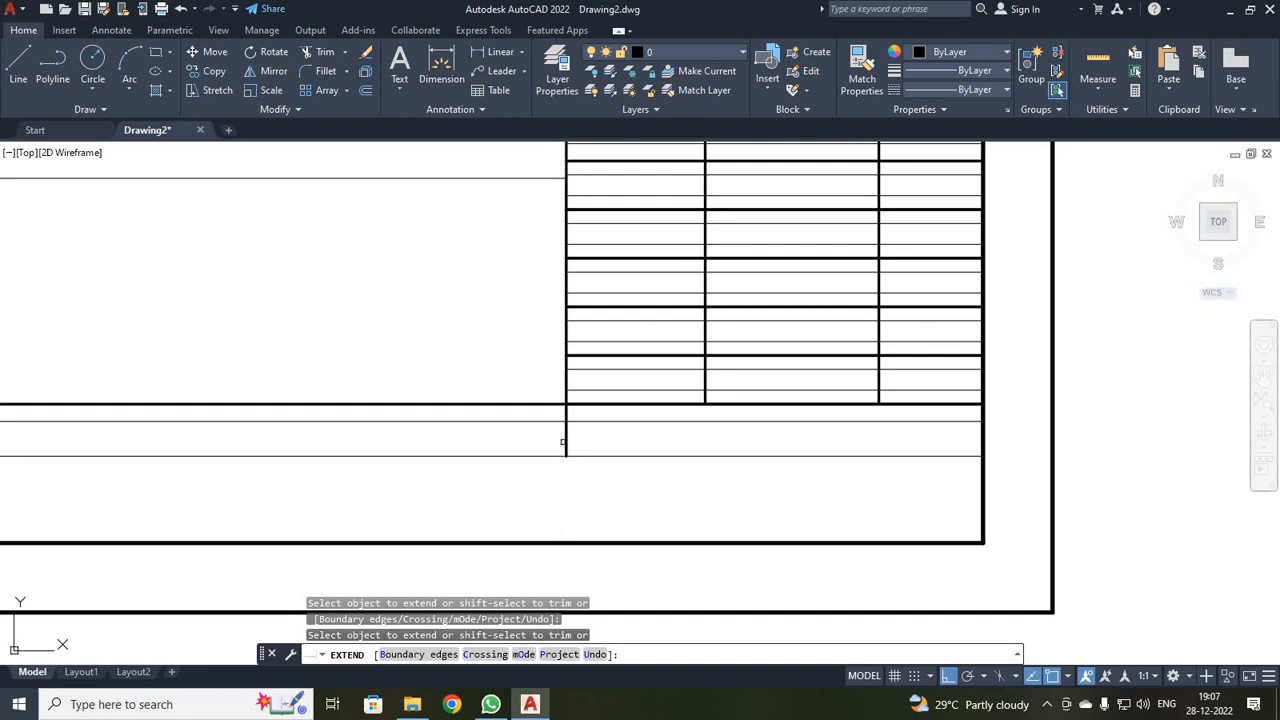
scroll(566, 448, "down", 4)
key("Escape")
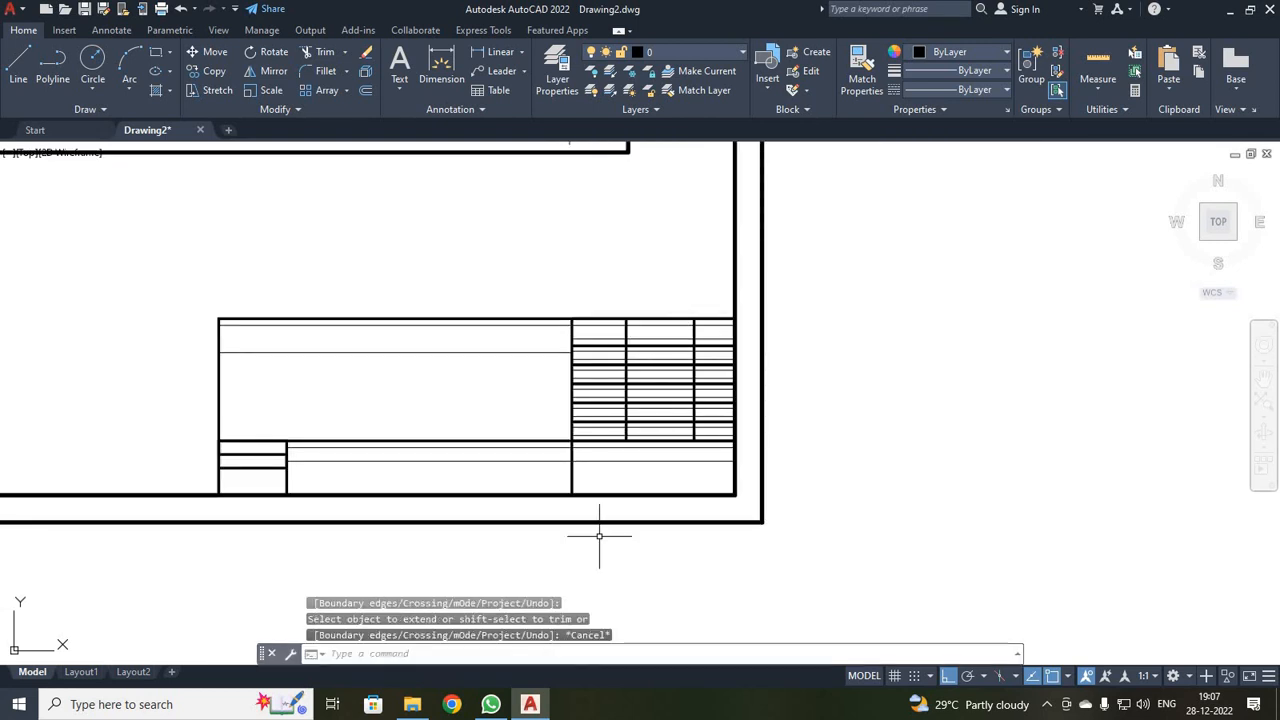
- Draw the drawing number cell's lower guide line, starting 1 above the title block's bottom-right corner and running across to the cell's left edge
left_click(20, 62)
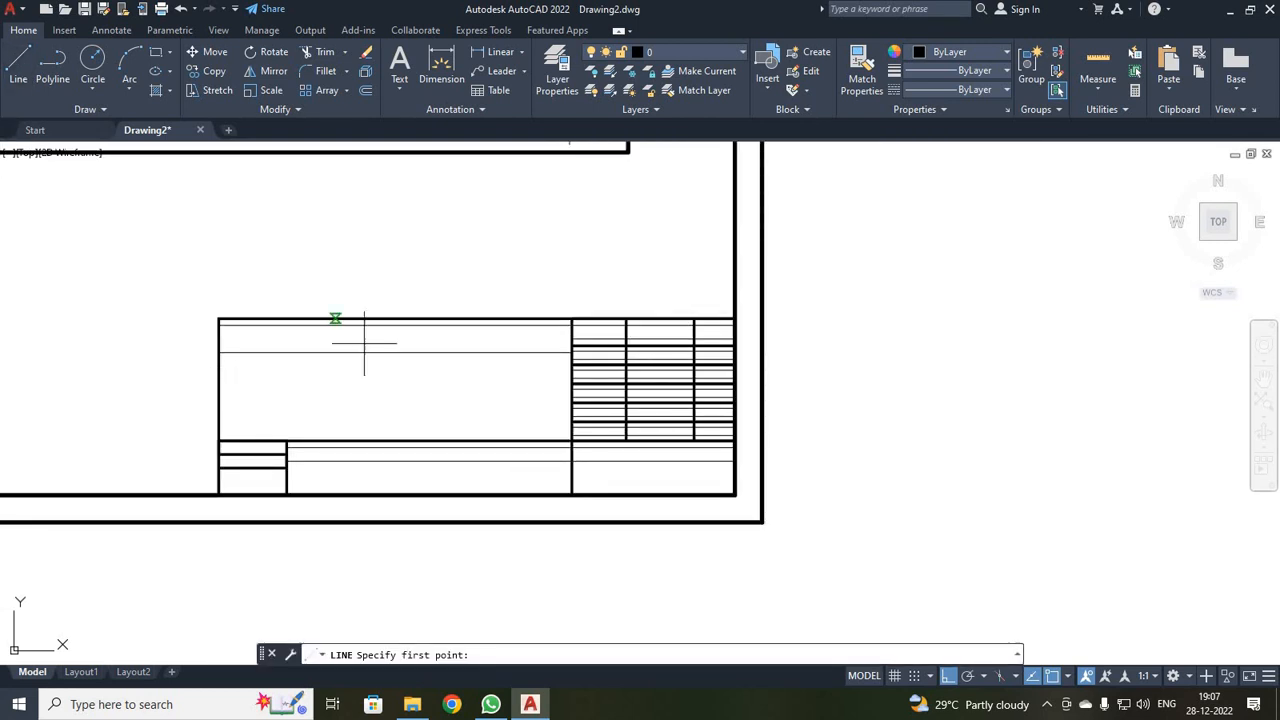
scroll(738, 500, "up", 4)
left_click(739, 500)
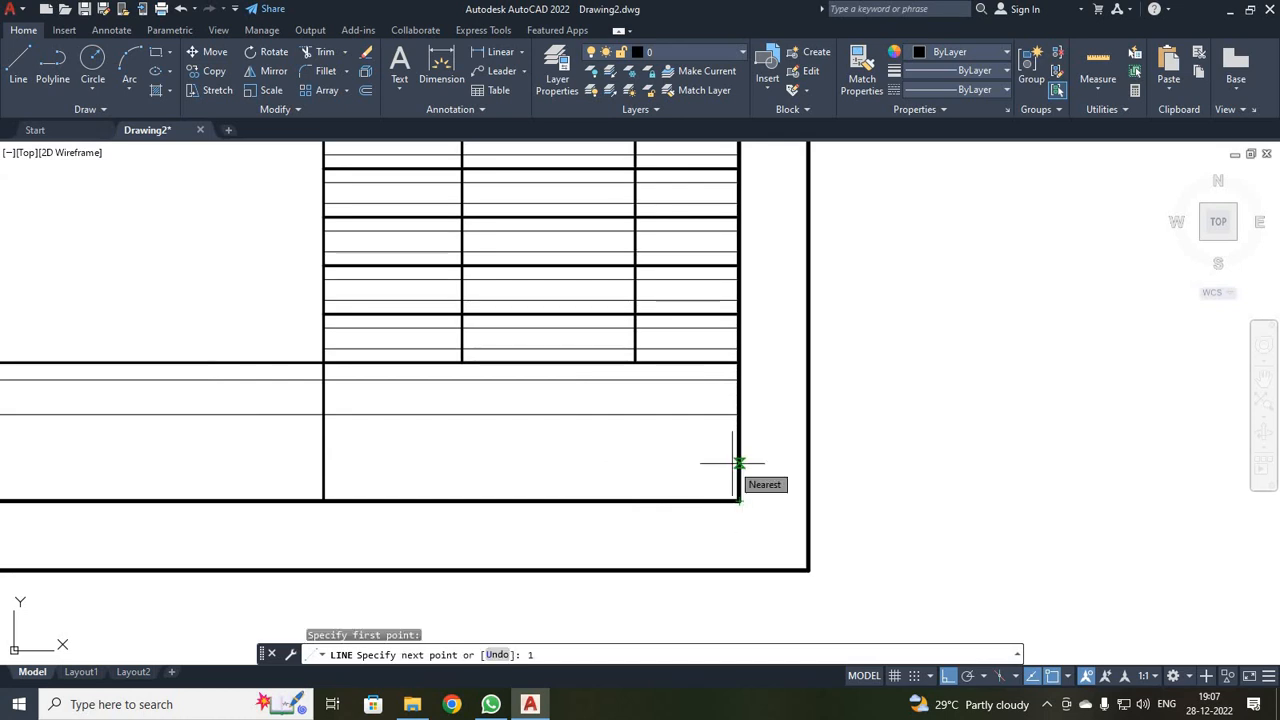
type("1")
key("Return")
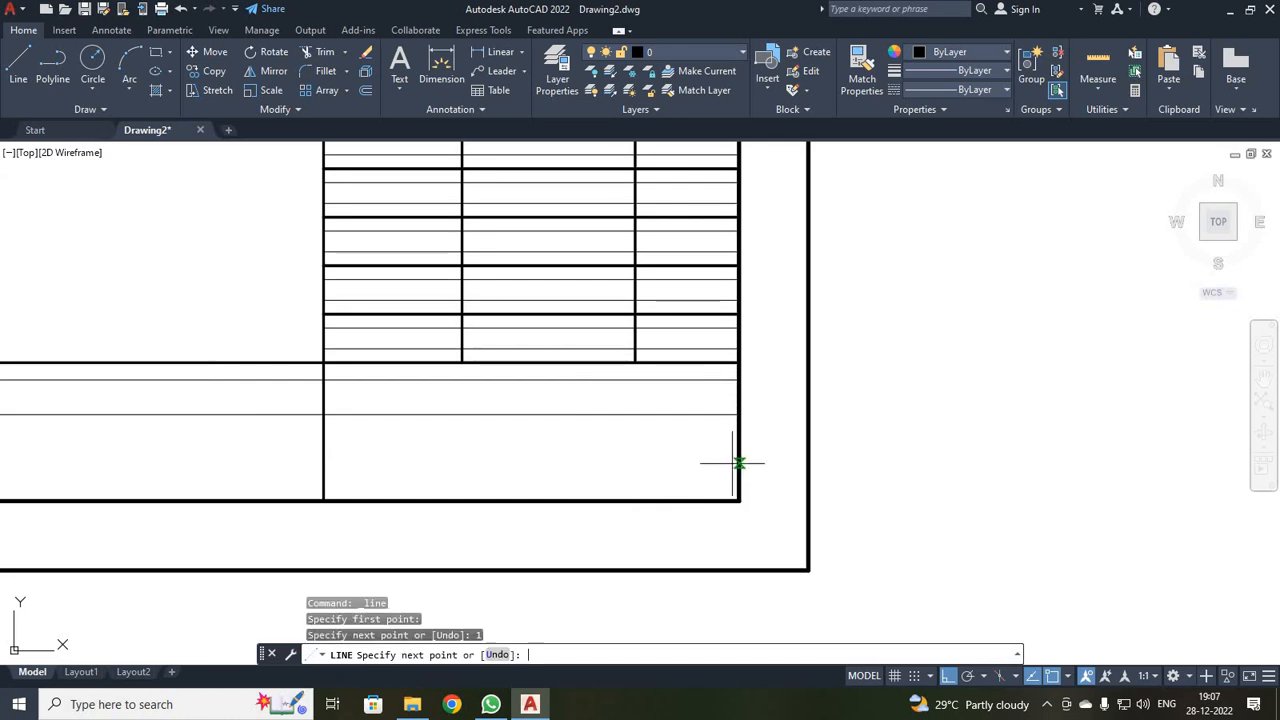
left_click(323, 493)
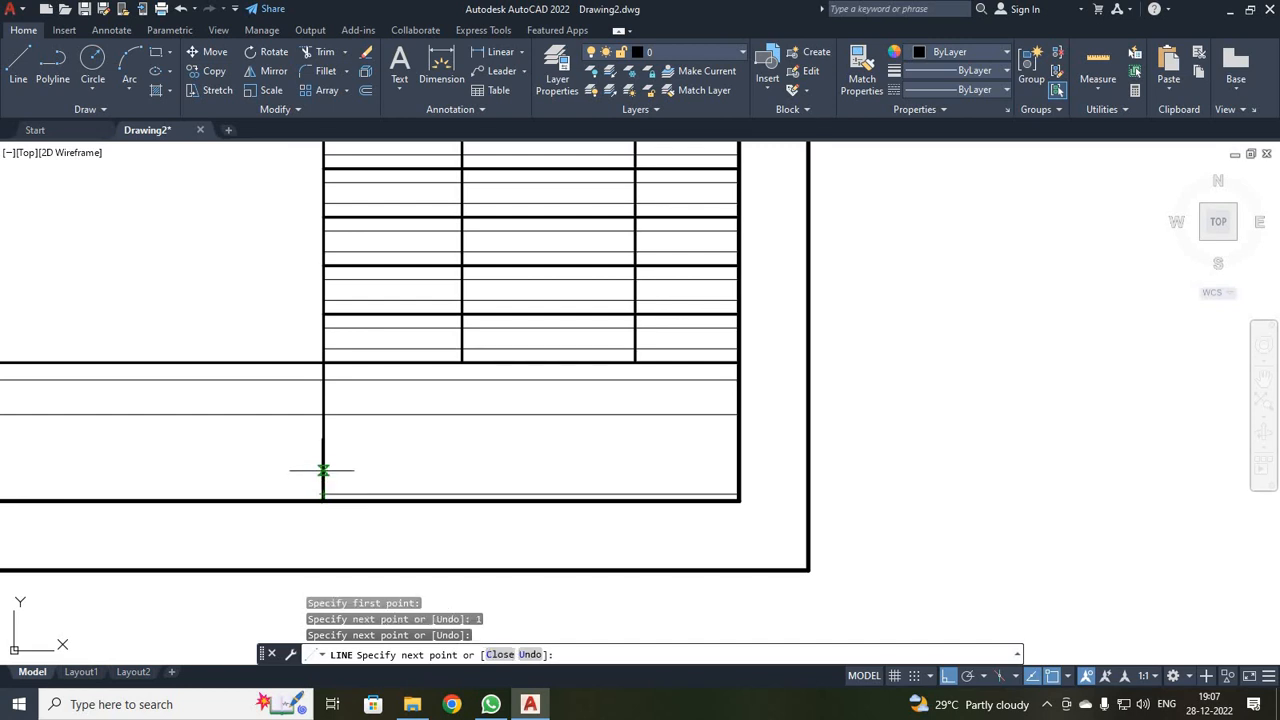
- Continue with the upper guide line, 3 up and across to the right border, and end the Line command
type("3")
key("Return")
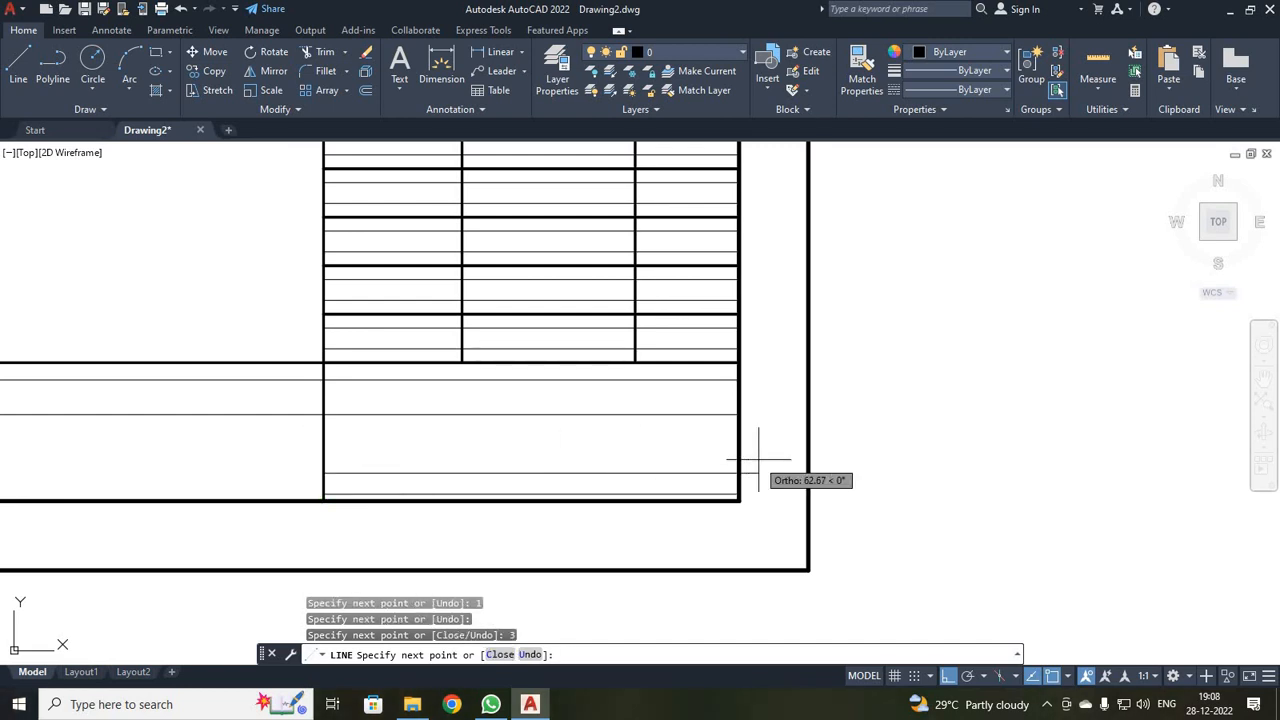
key("Escape")
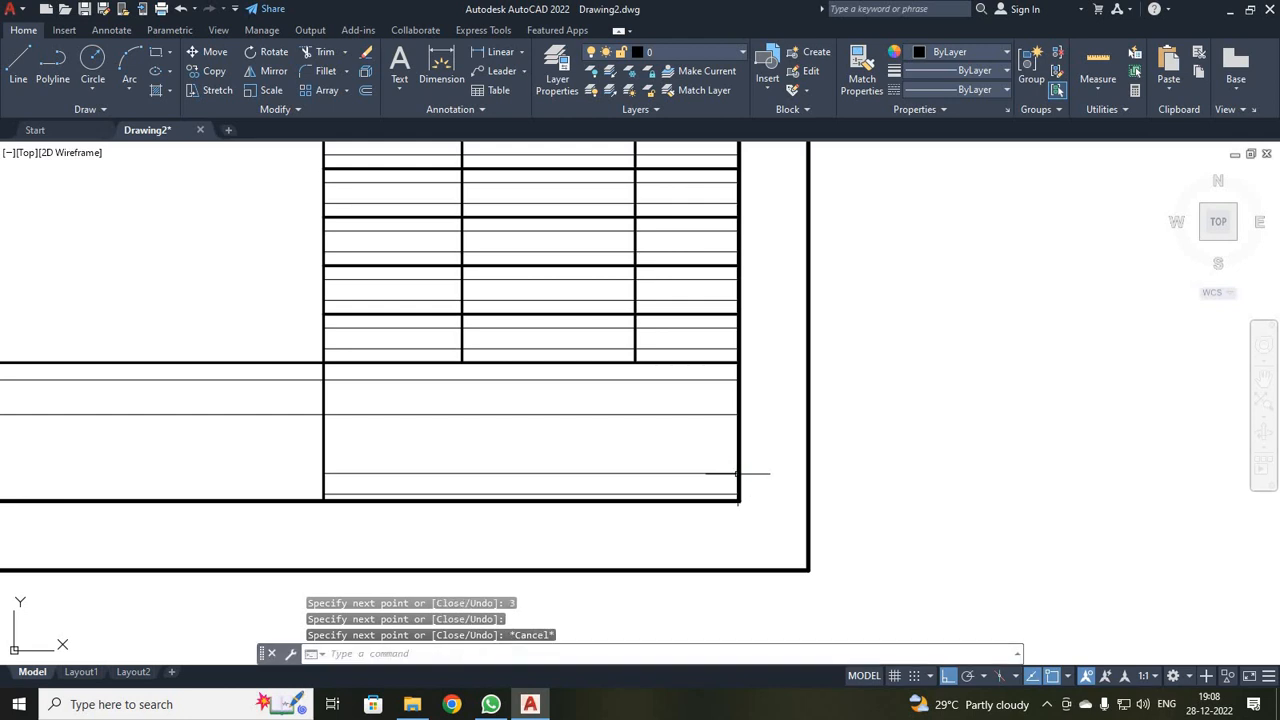
- Examine the scale box's stacked cells in the title block's lower-left corner
scroll(710, 497, "down", 1)
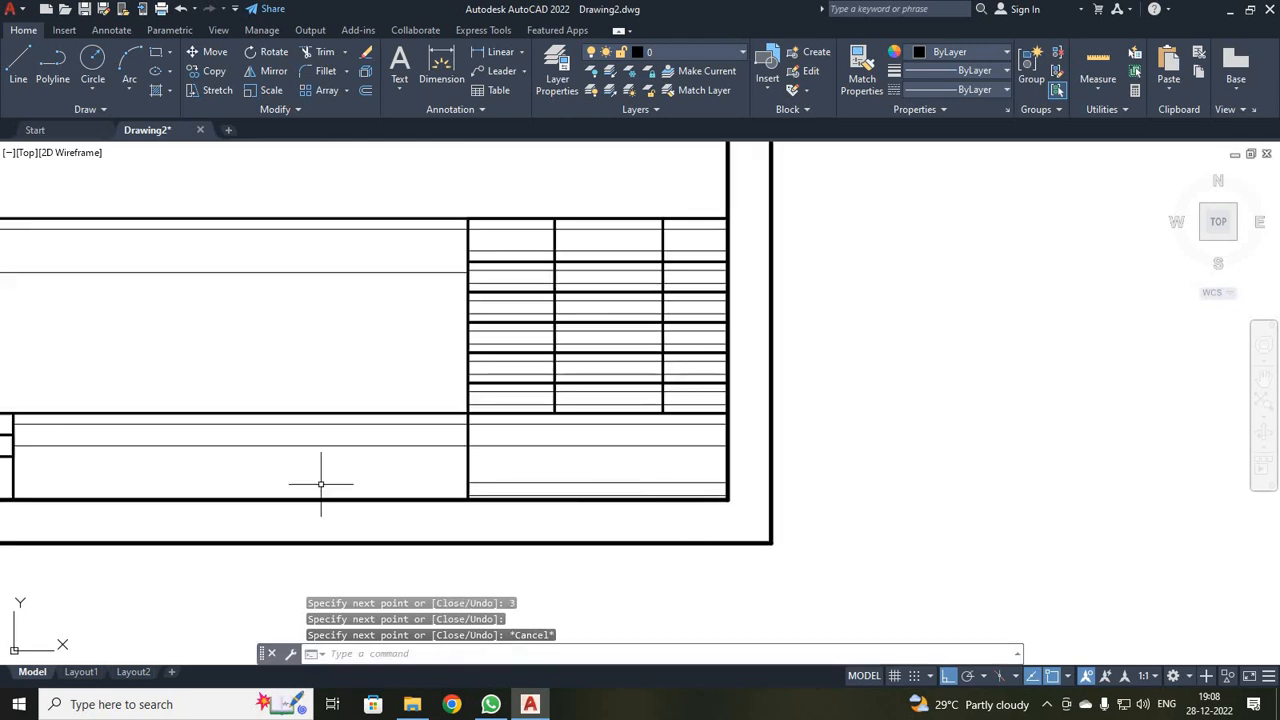
middle_click_drag(321, 484, 644, 489)
scroll(281, 453, "up", 2)
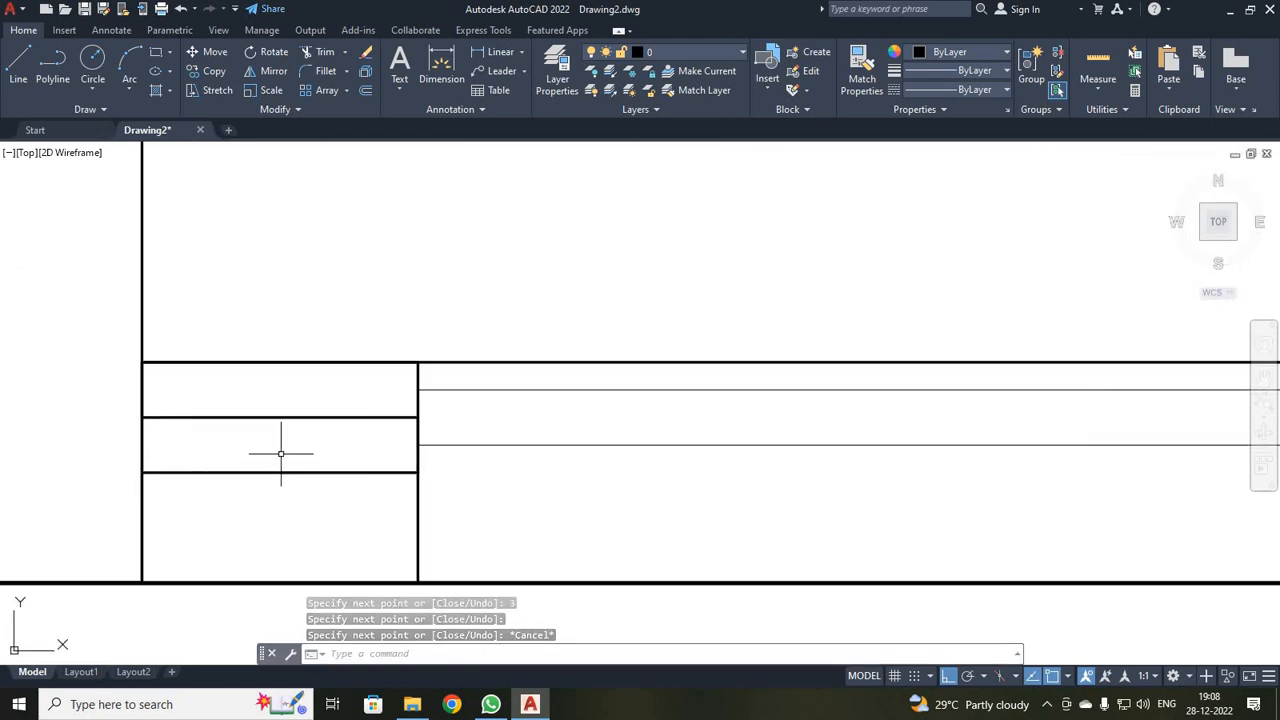
scroll(281, 453, "up", 2)
scroll(280, 445, "down", 1)
middle_click_drag(274, 437, 594, 433)
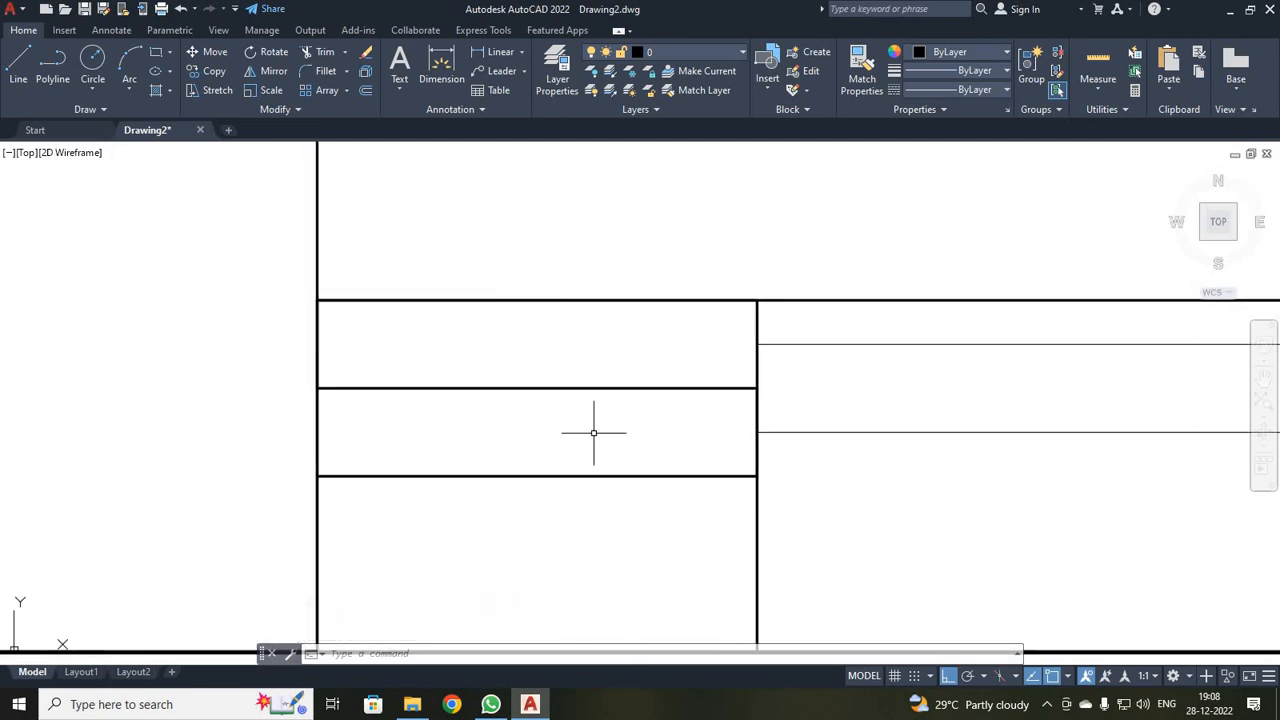
- Draw two guide lines across the title block's upper small left cell, 1 unit below its top edge and 3 units apart, as connected line segments
scroll(594, 433, "up", 1)
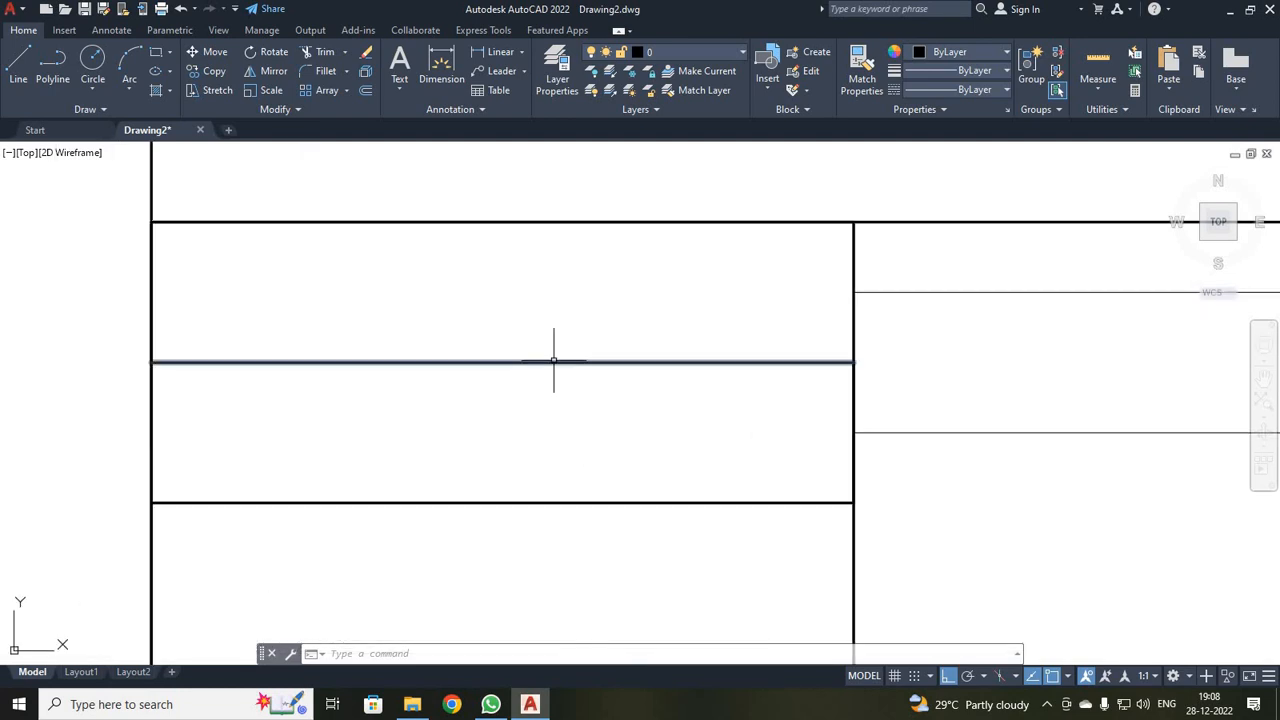
scroll(551, 360, "down", 1)
scroll(551, 363, "down", 3)
scroll(514, 323, "up", 2)
scroll(513, 330, "up", 1)
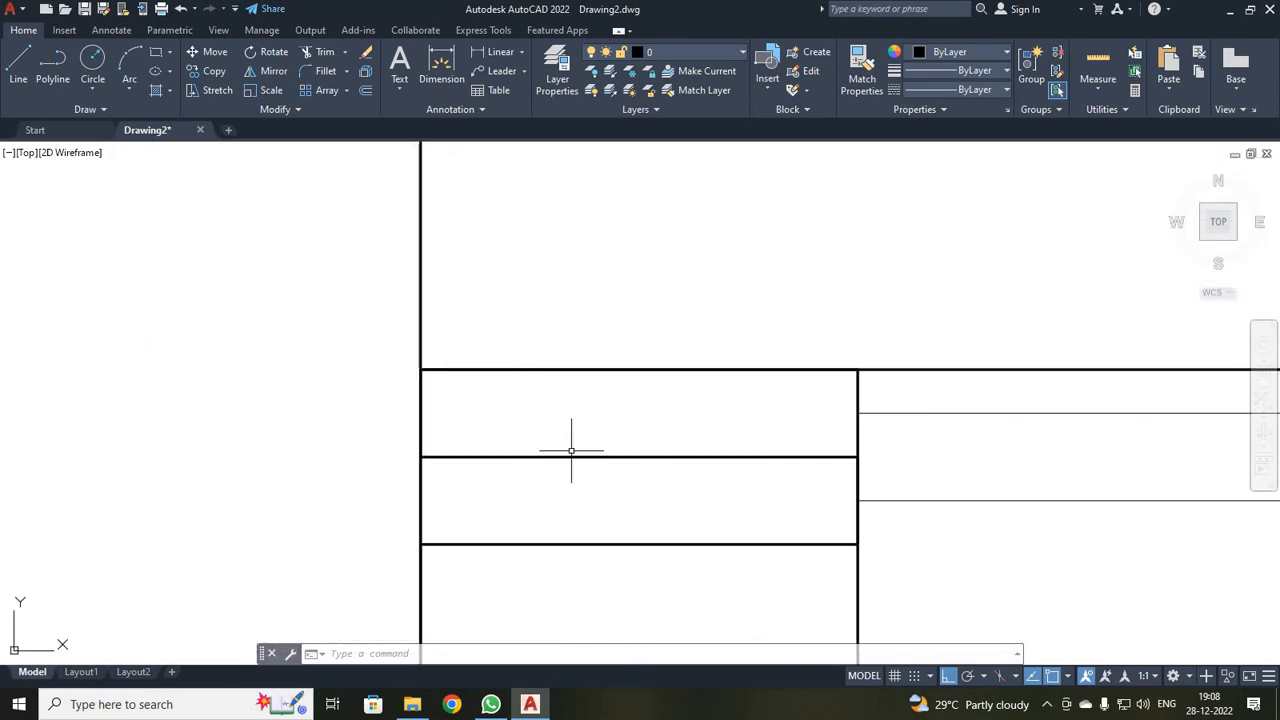
middle_click_drag(583, 483, 528, 398)
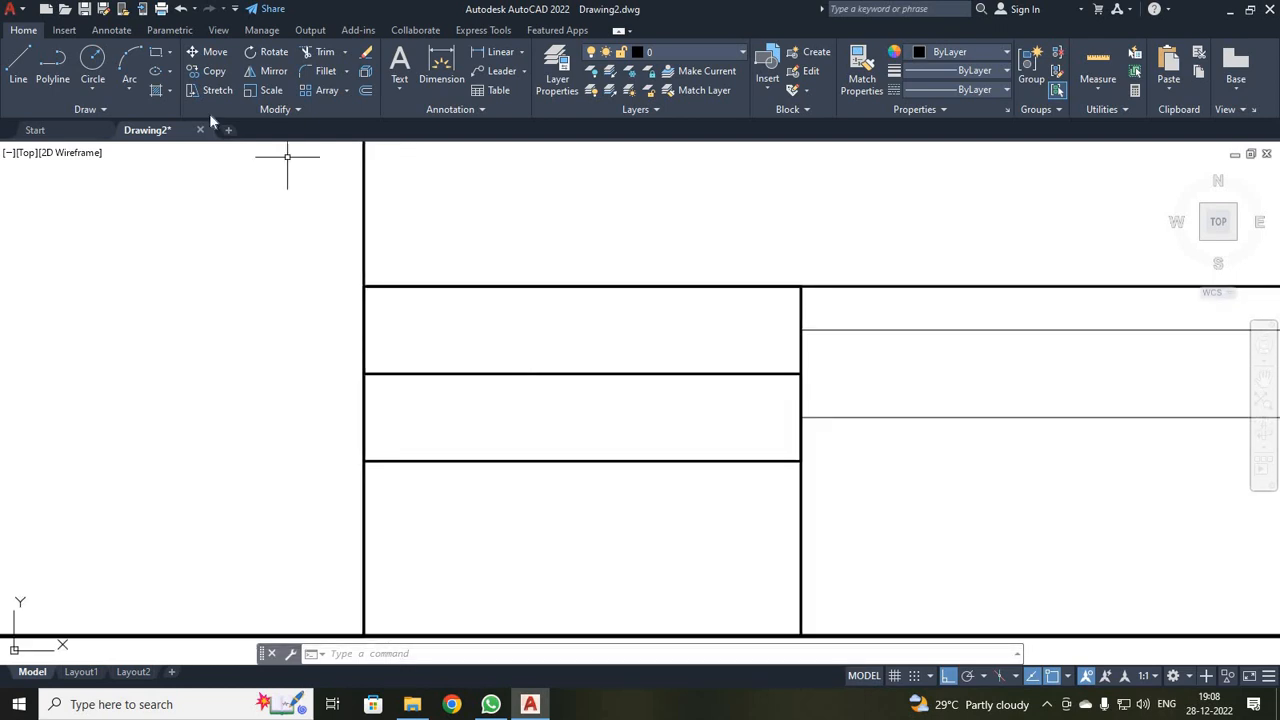
left_click(18, 66)
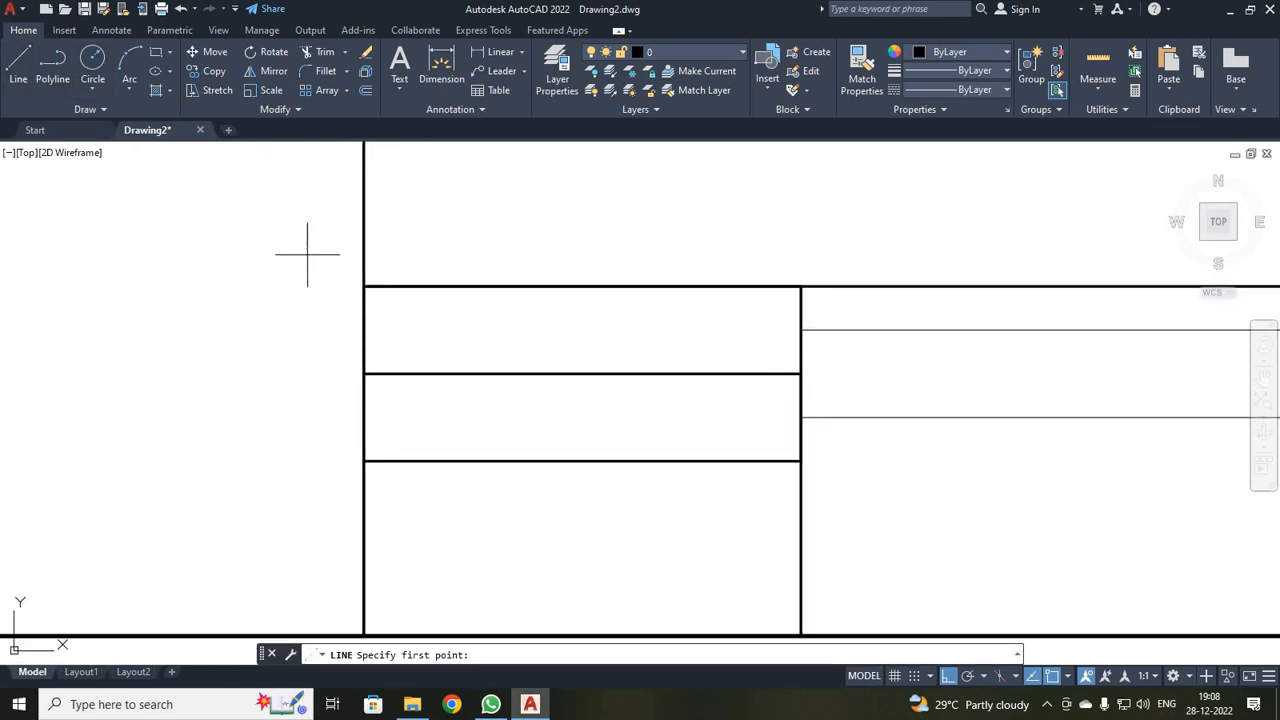
left_click(364, 286)
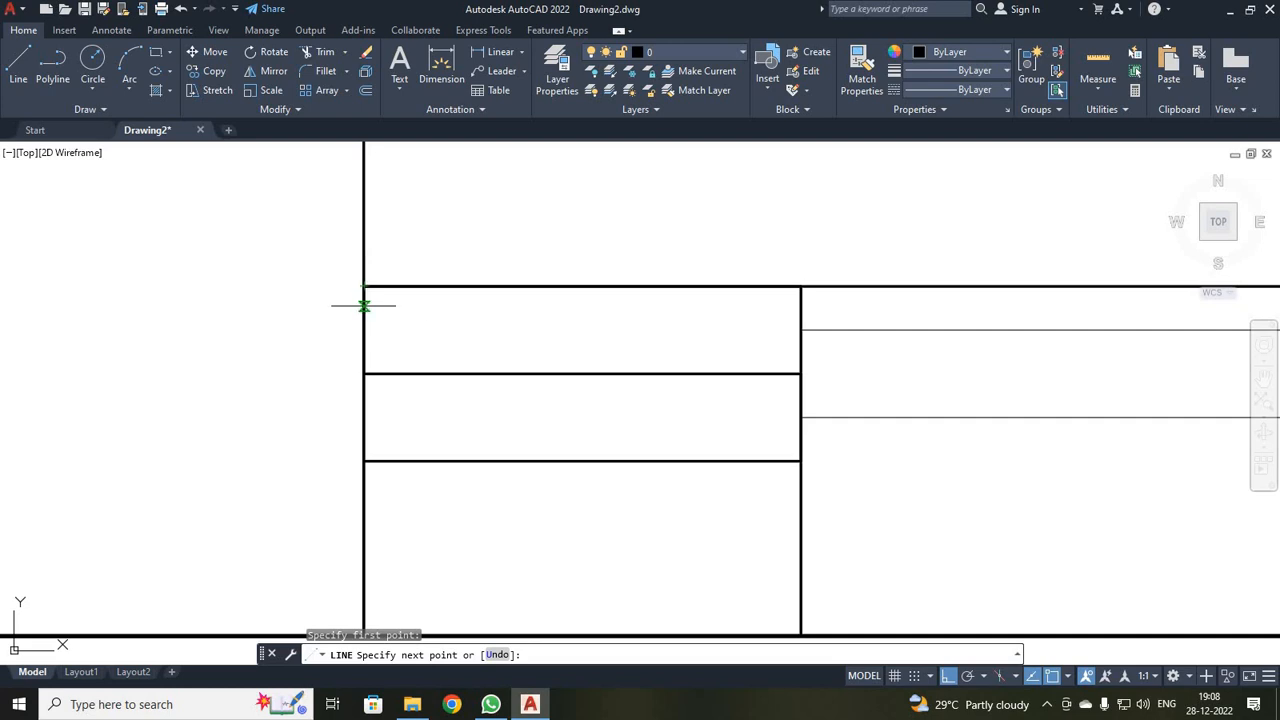
type("1")
key("Return")
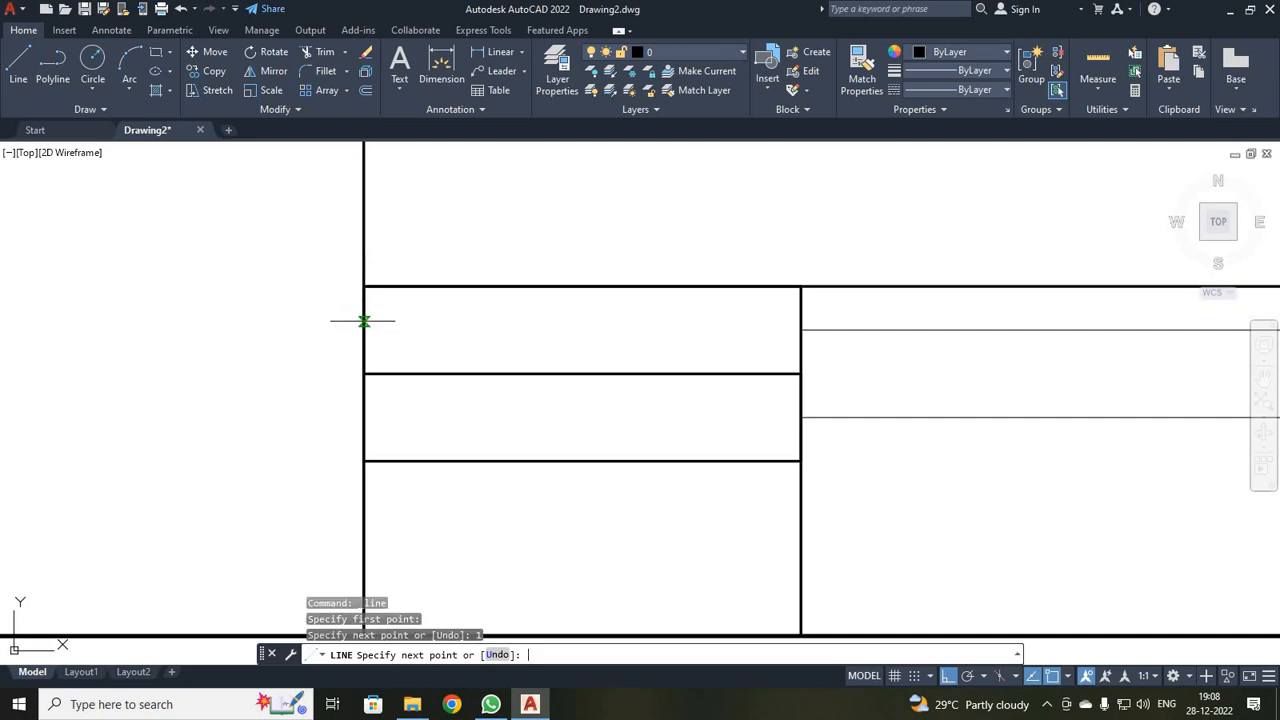
left_click(800, 303)
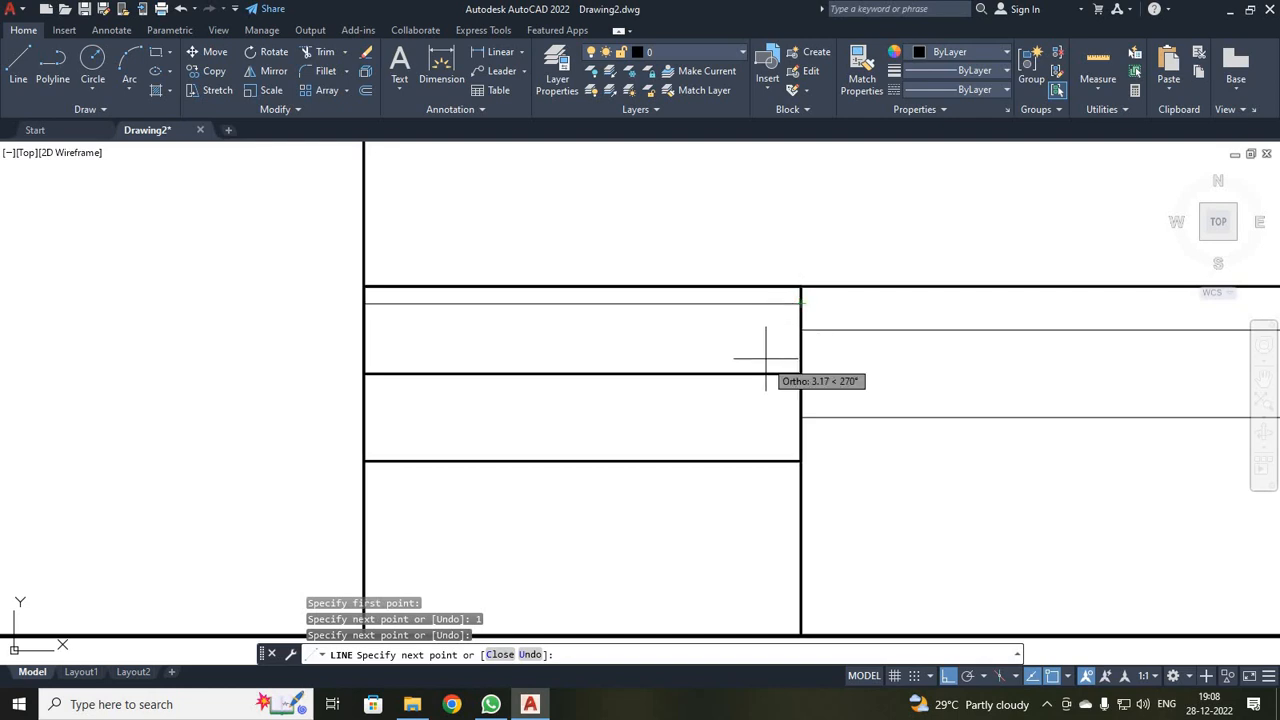
key("Return")
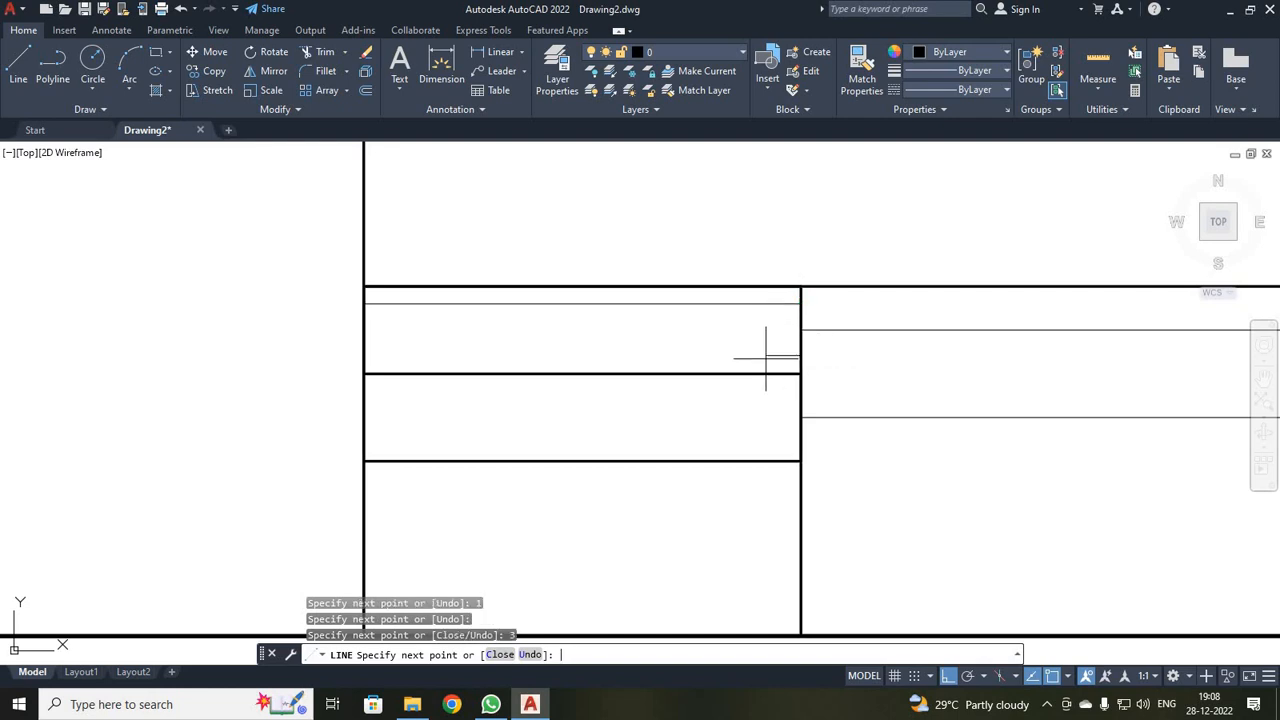
left_click(362, 356)
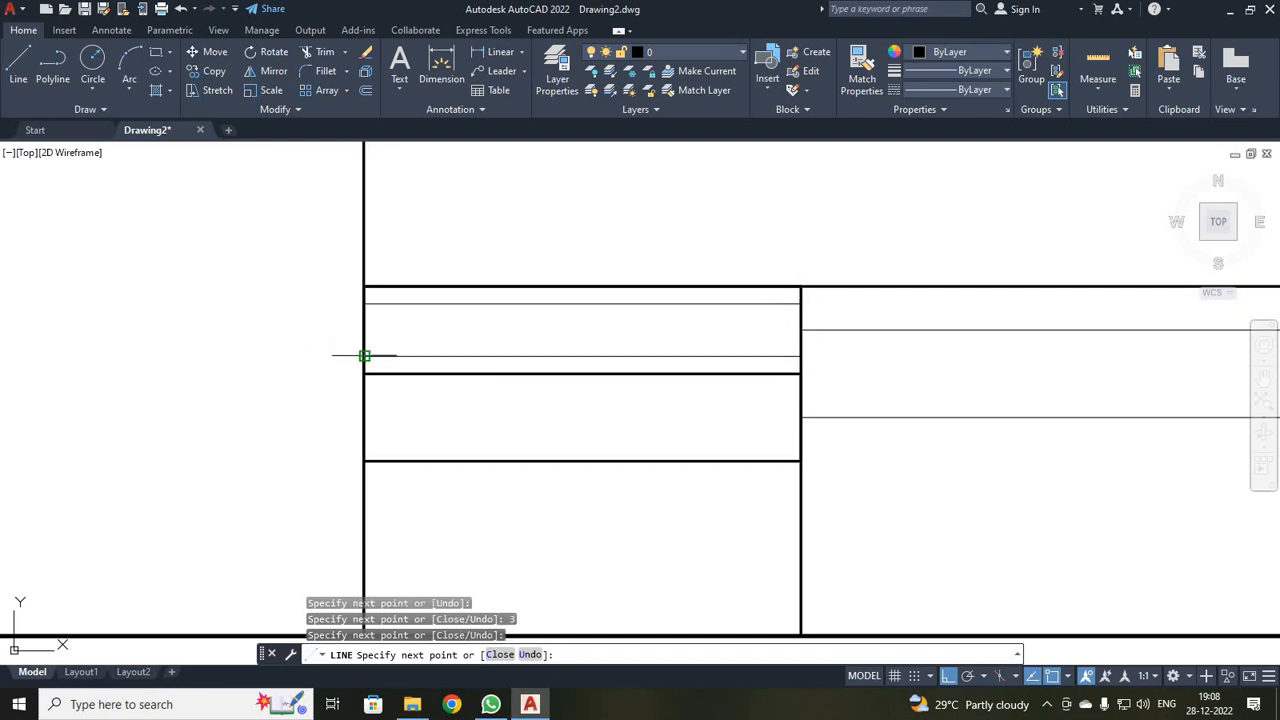
key("Escape")
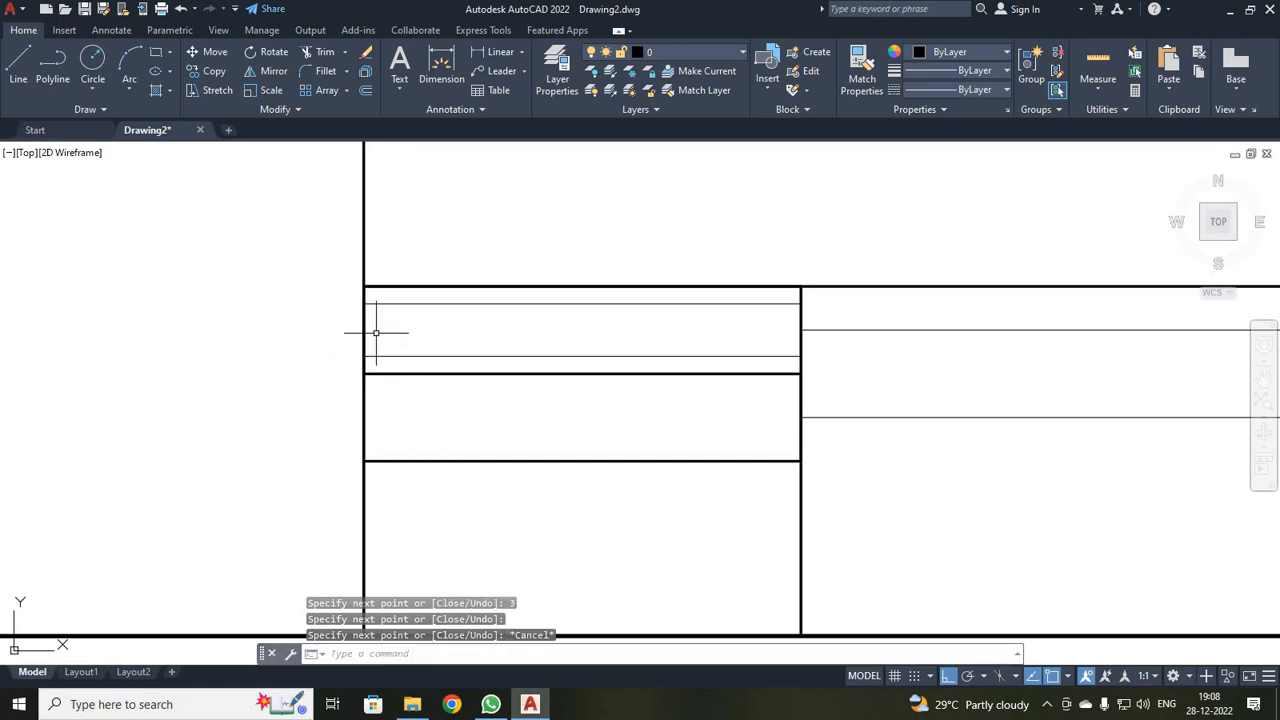
- Copy the upper small cell's top edge and two guide lines down into the cell directly below, from corner to corner
left_click(471, 286)
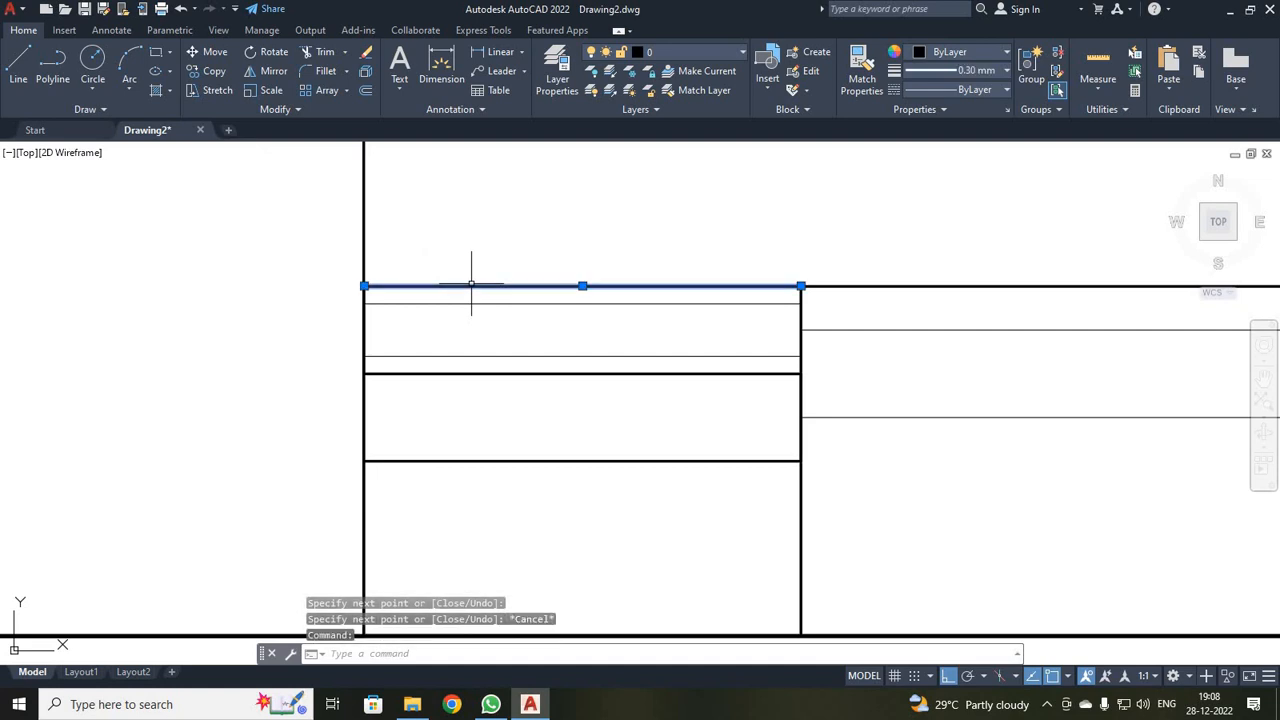
left_click(477, 306)
left_click(483, 290)
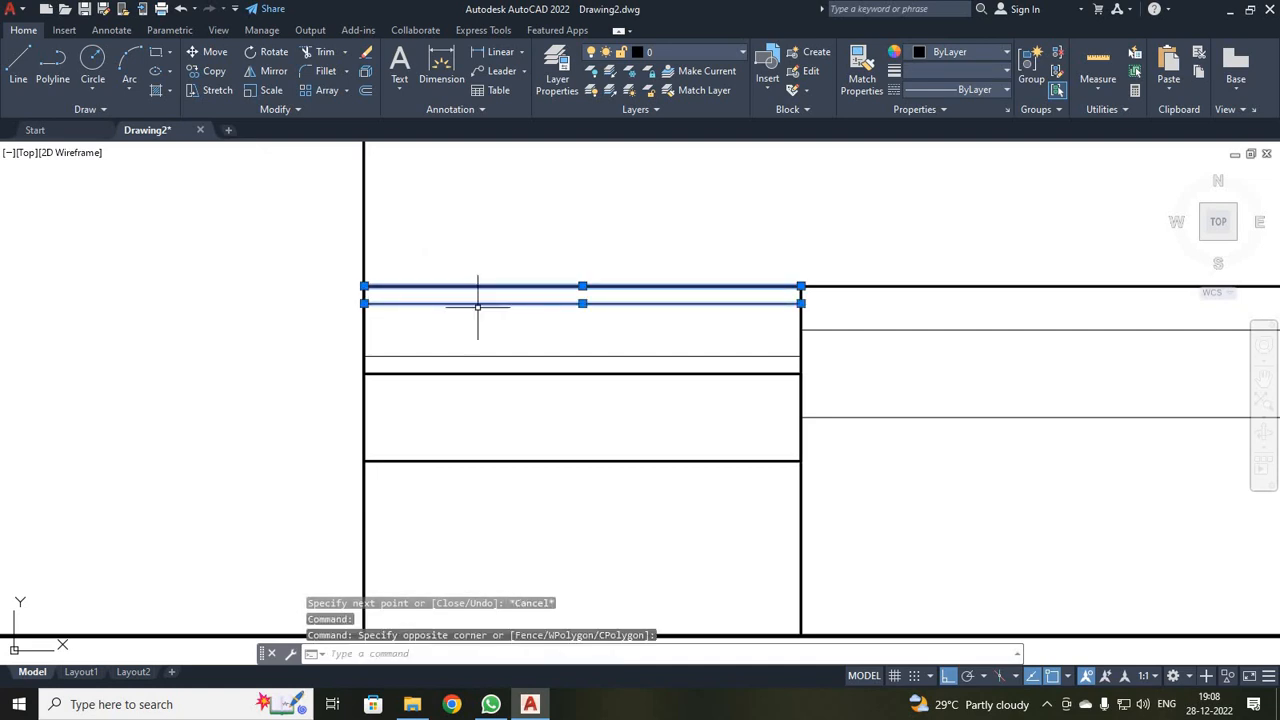
left_click(486, 356)
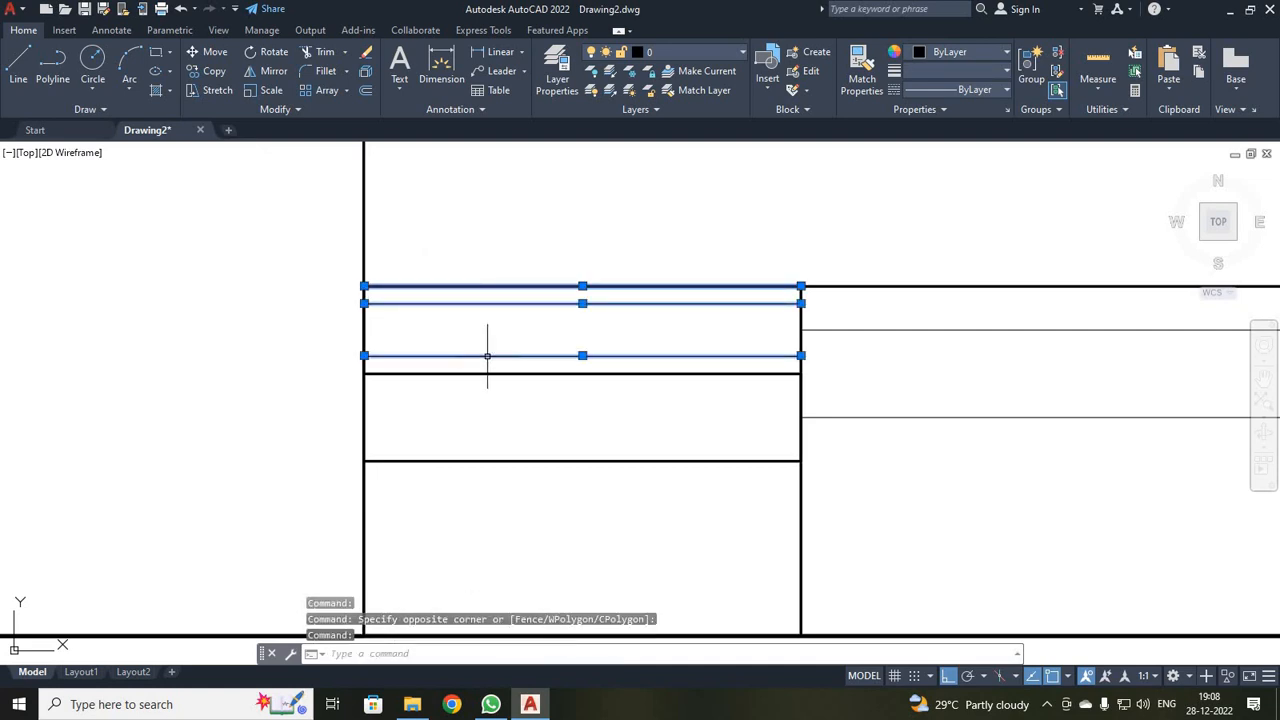
left_click(208, 71)
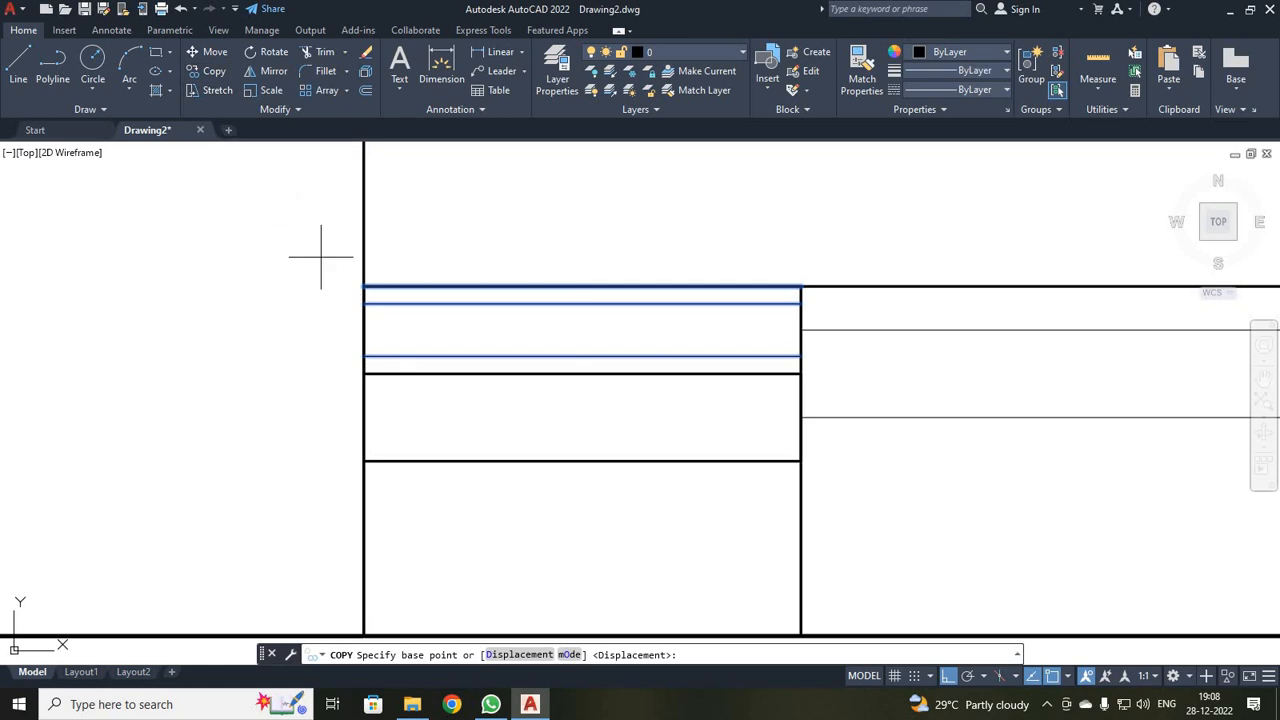
left_click(364, 287)
left_click(365, 372)
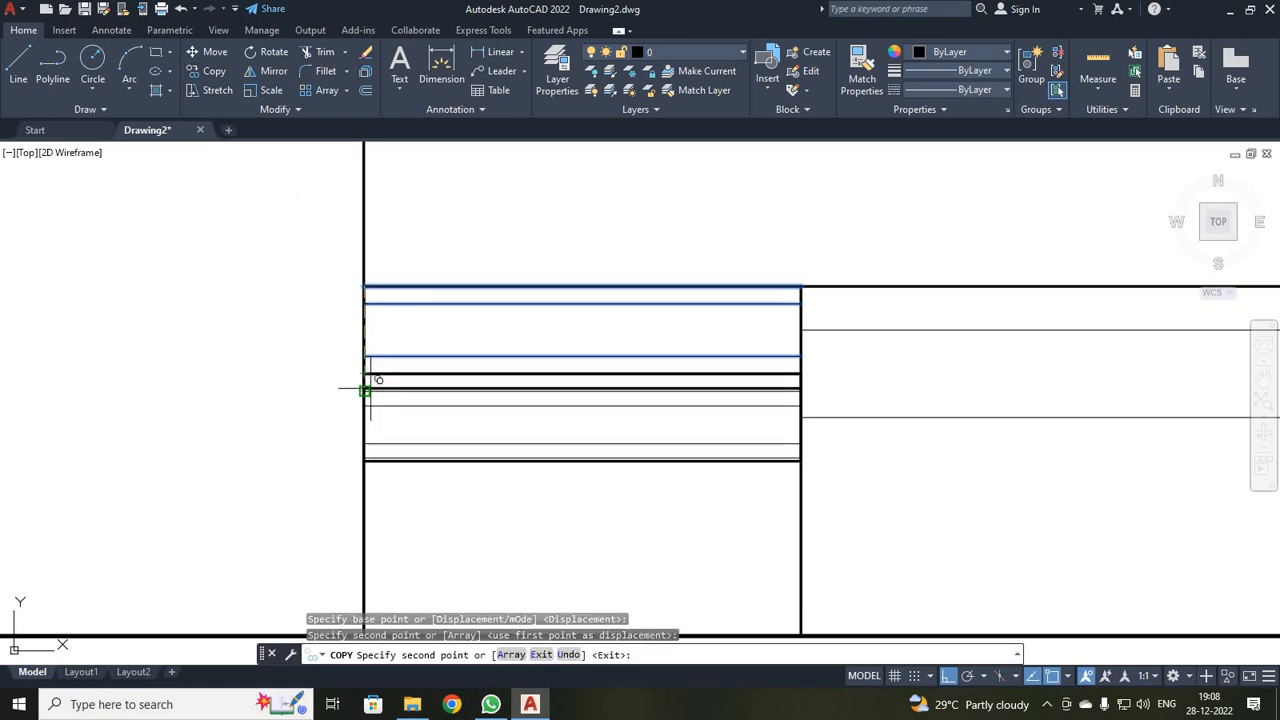
scroll(368, 418, "down", 4)
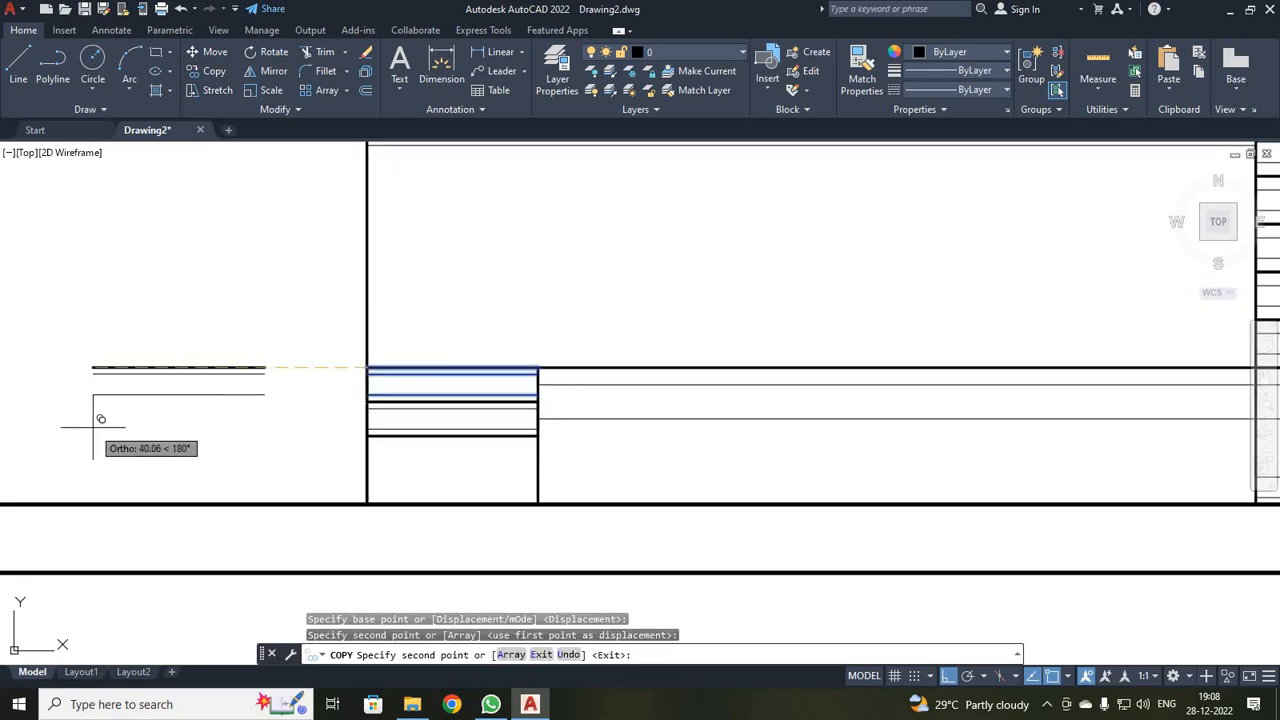
key("Escape")
- Examine the labelled reference title block and compare its text and cells with the empty title block in the sheet's lower corner
scroll(491, 337, "down", 4)
middle_click_drag(592, 425, 583, 559)
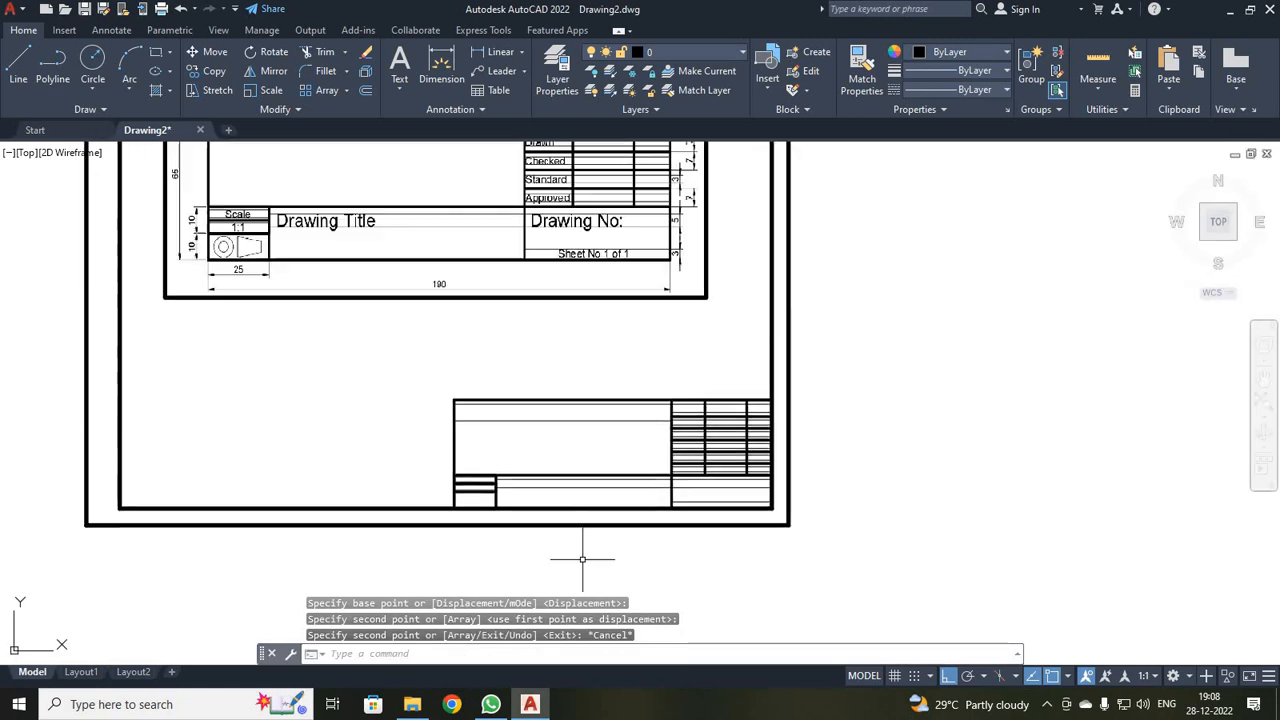
scroll(549, 407, "up", 4)
scroll(549, 407, "down", 2)
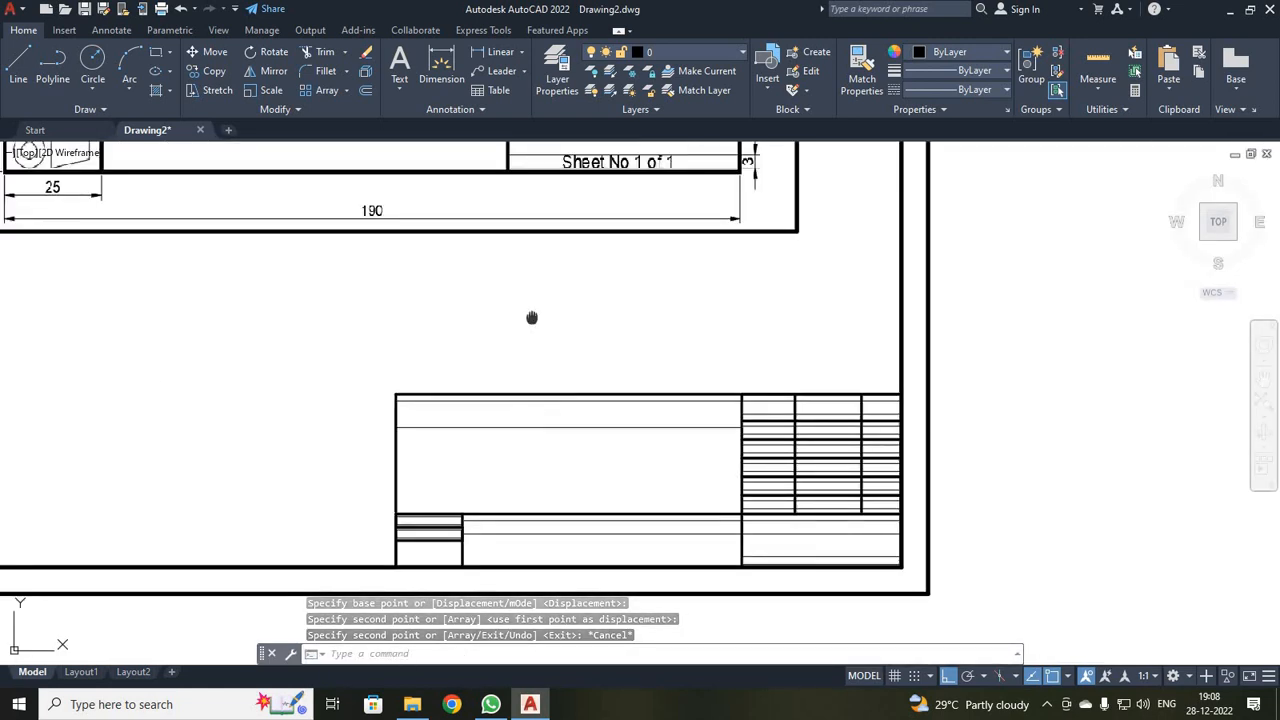
middle_click_drag(532, 318, 816, 561)
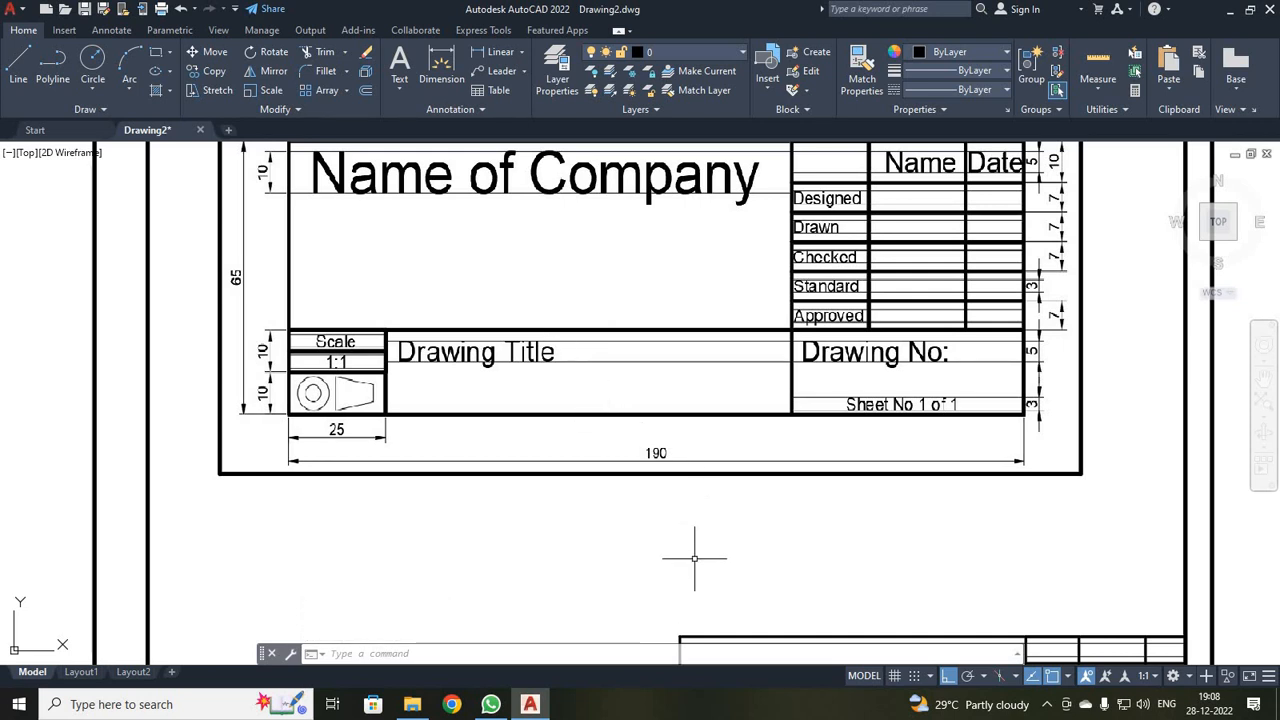
middle_click_drag(694, 551, 525, 321)
scroll(673, 533, "up", 2)
scroll(673, 533, "up", 2)
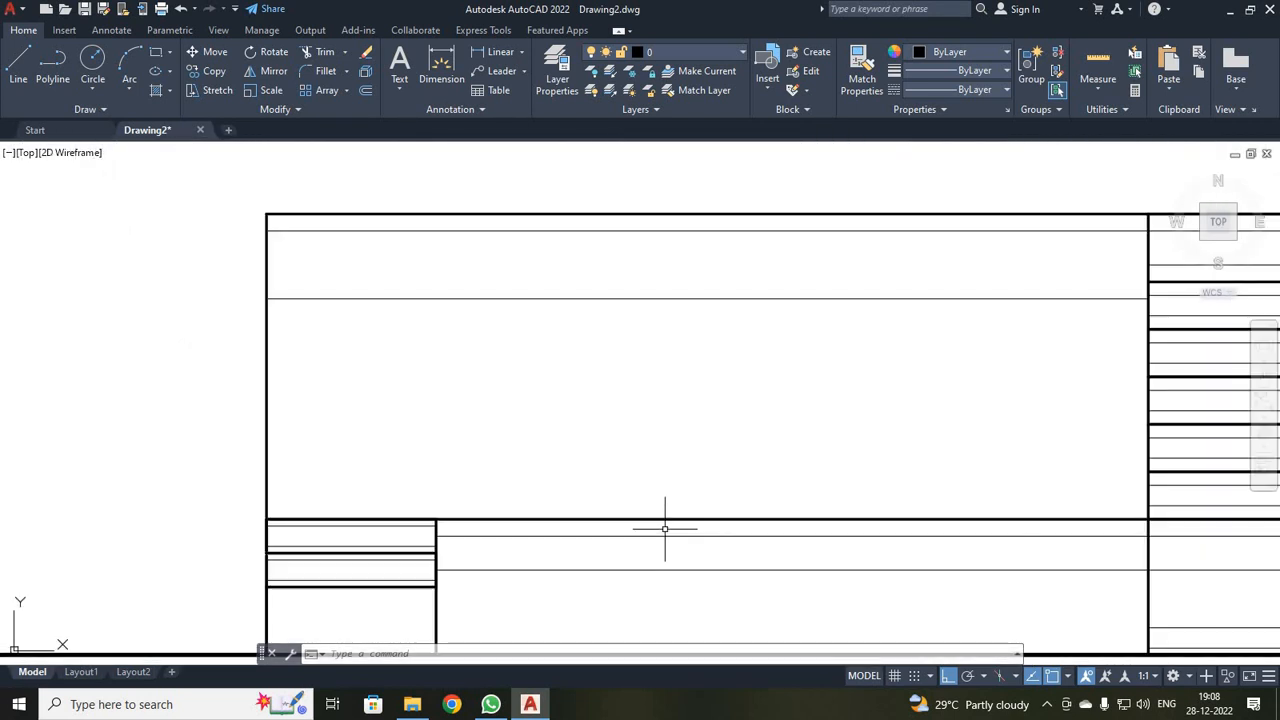
middle_click_drag(655, 521, 546, 466)
middle_click(736, 560)
middle_click(736, 560)
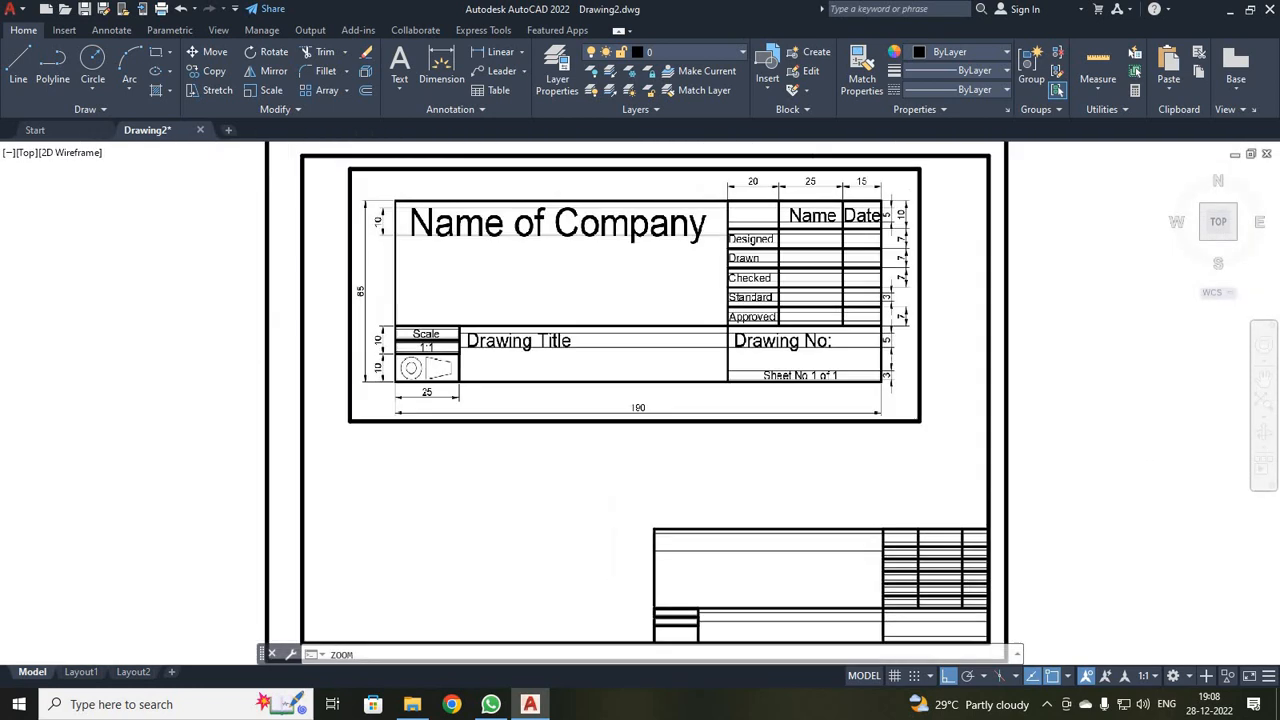
middle_click_drag(737, 563, 560, 351)
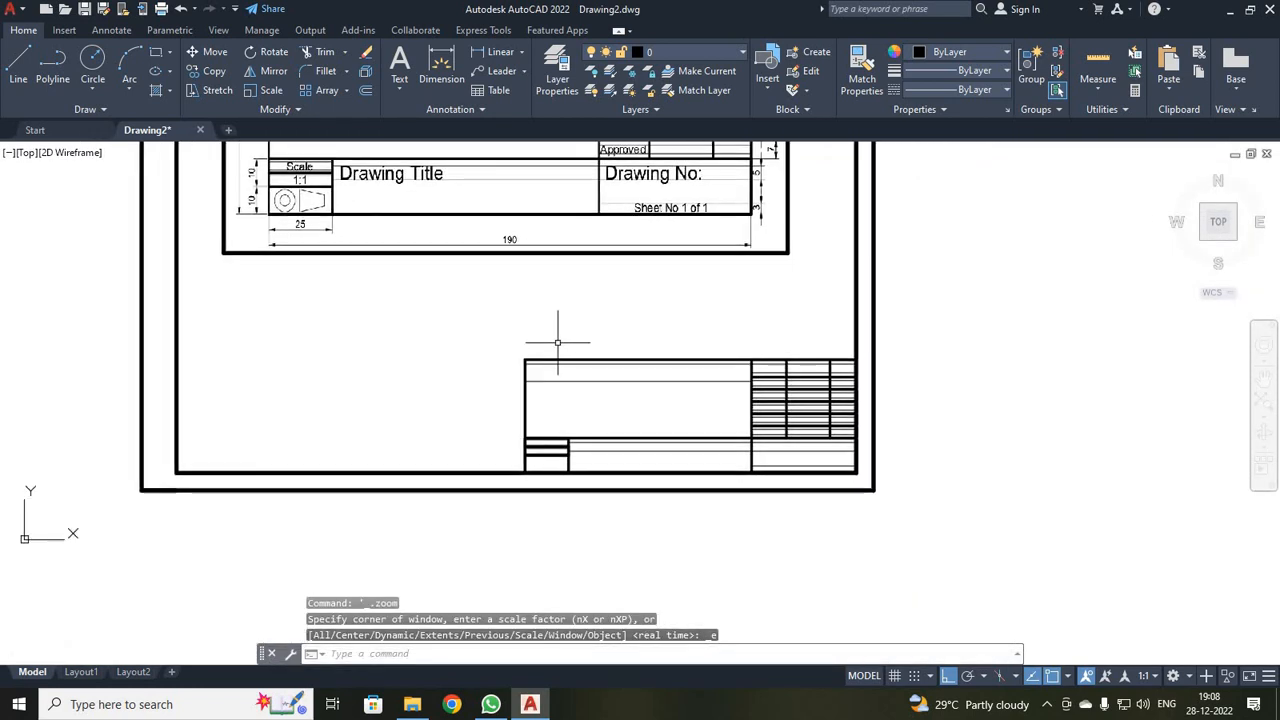
scroll(554, 380, "up", 7)
scroll(577, 405, "down", 2)
middle_click_drag(729, 491, 503, 408)
scroll(503, 408, "up", 2)
scroll(503, 408, "down", 2)
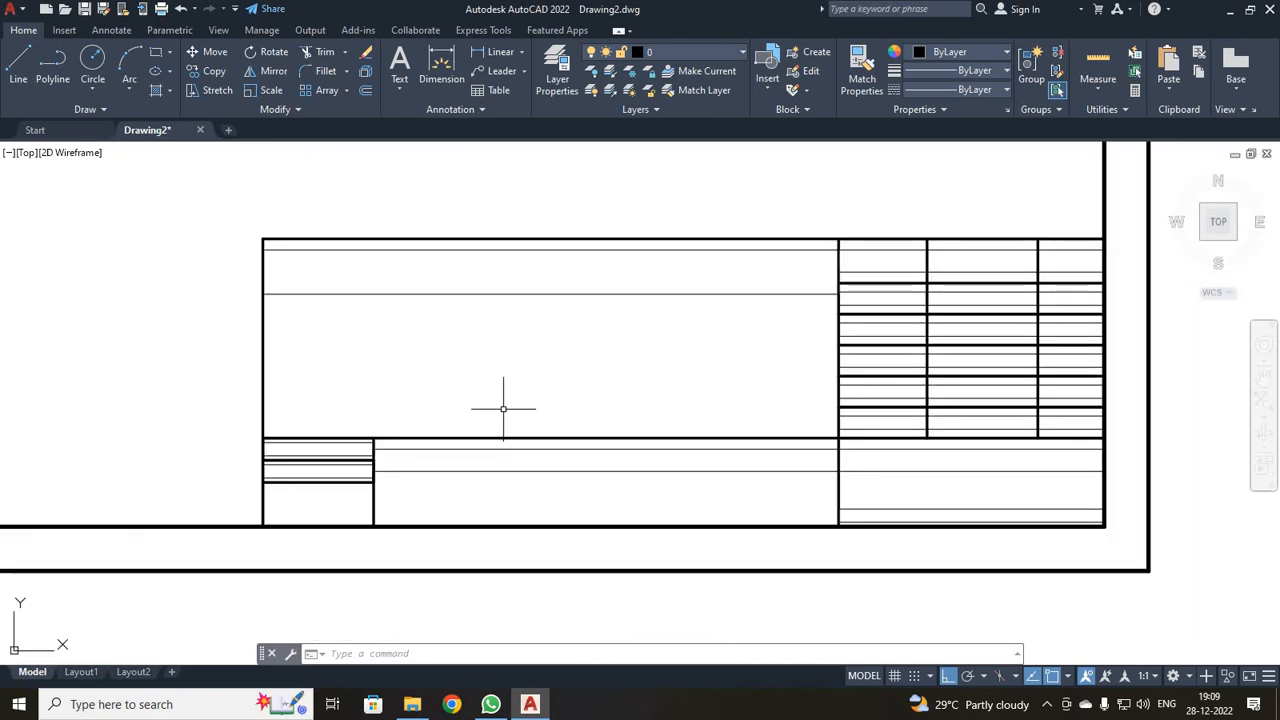
- Place a multiline text box with text height 10 between the two guide lines of the title block's large upper cell
left_click(397, 66)
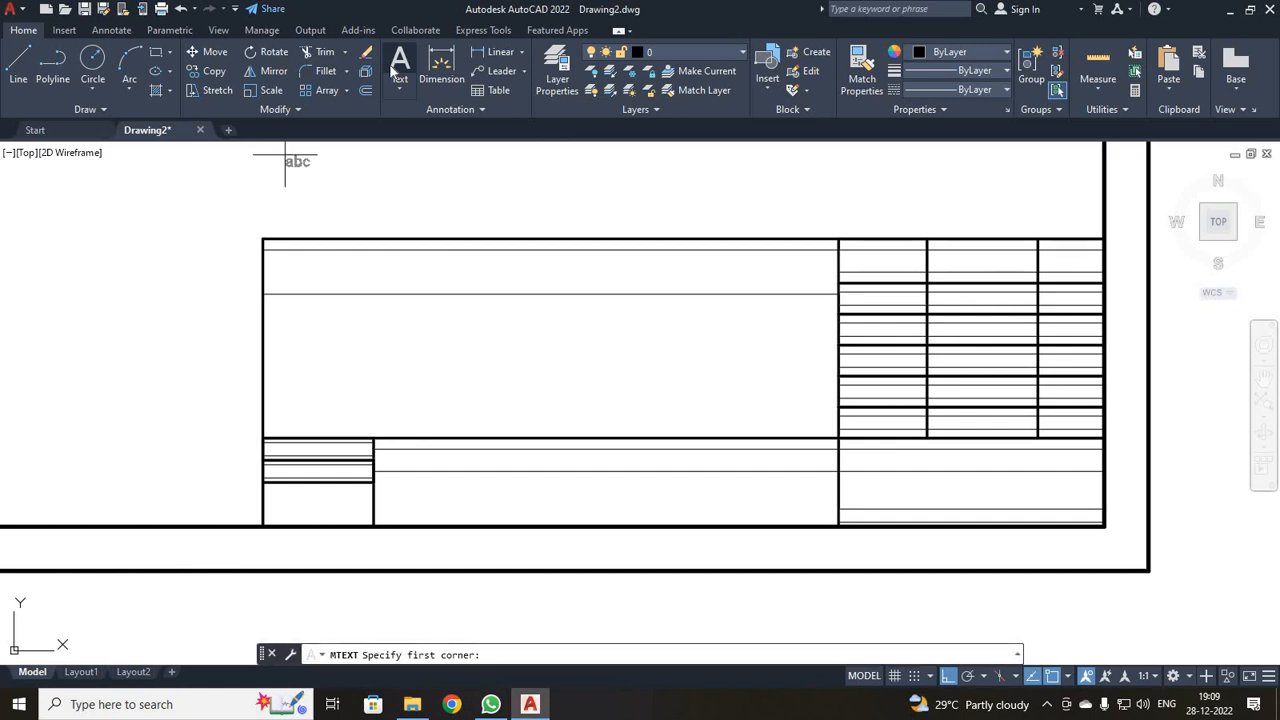
left_click(279, 249)
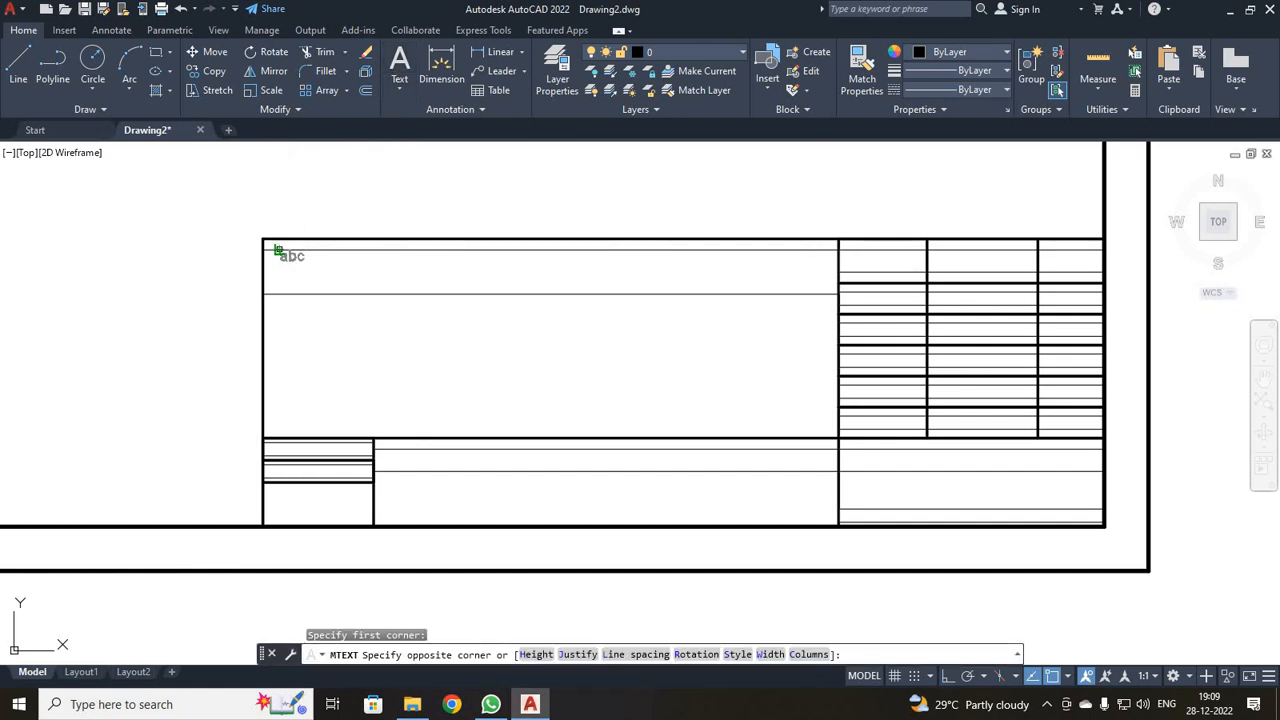
type("H")
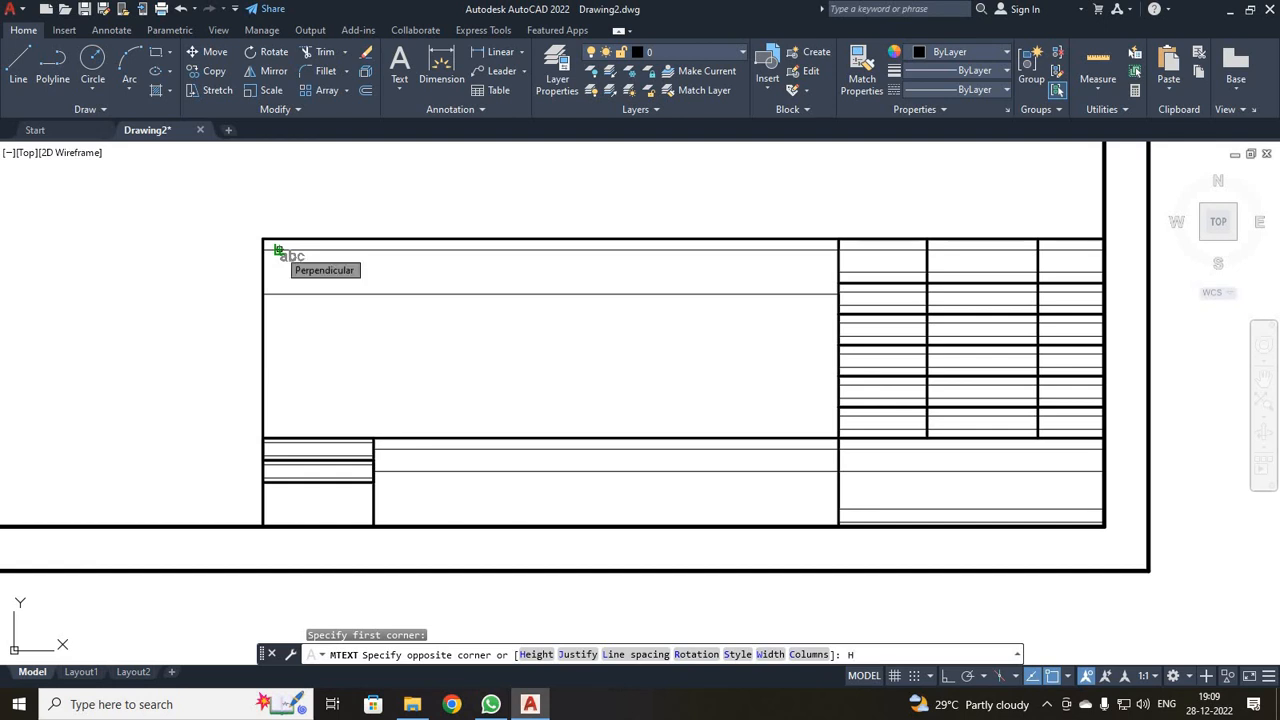
key("Return")
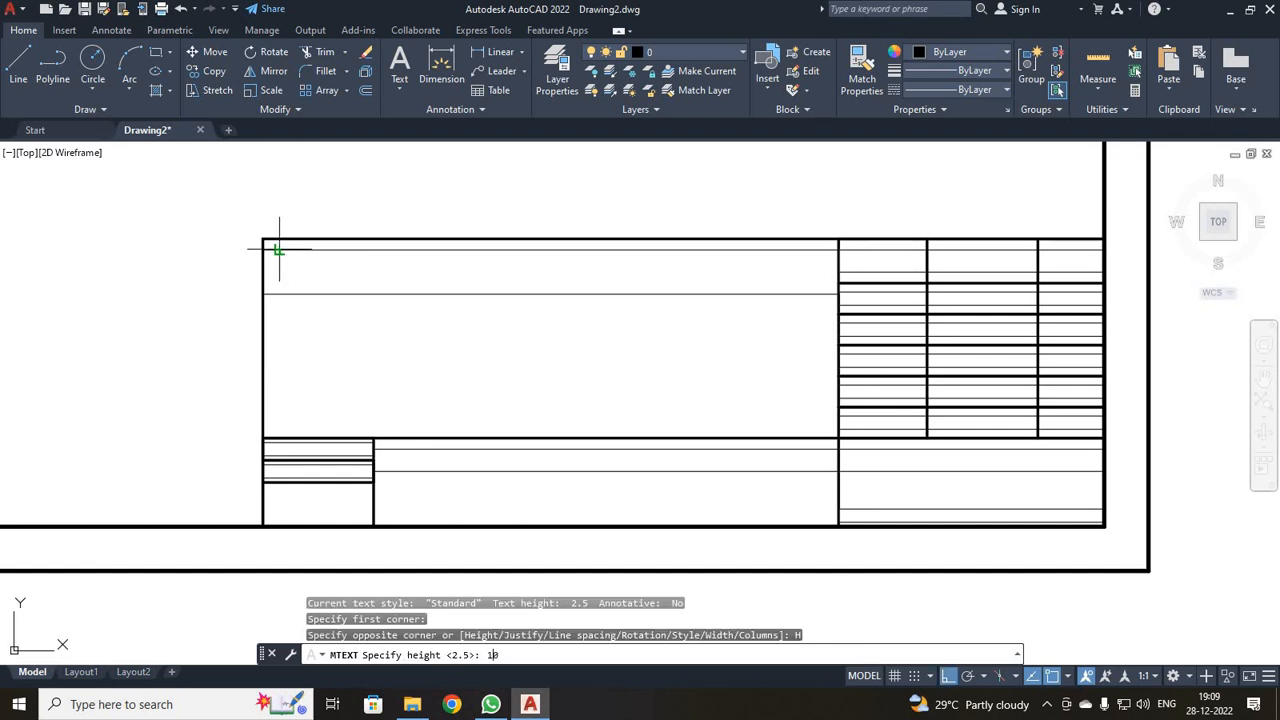
type("10")
key("Return")
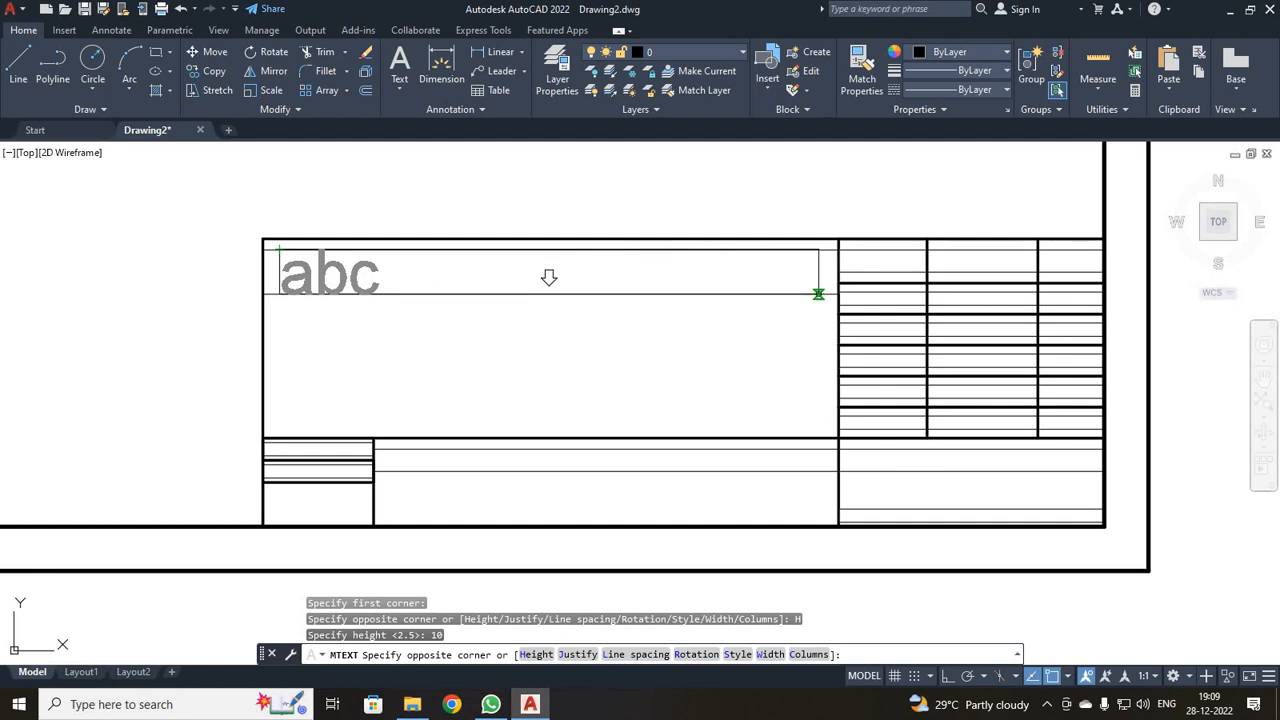
left_click(818, 294)
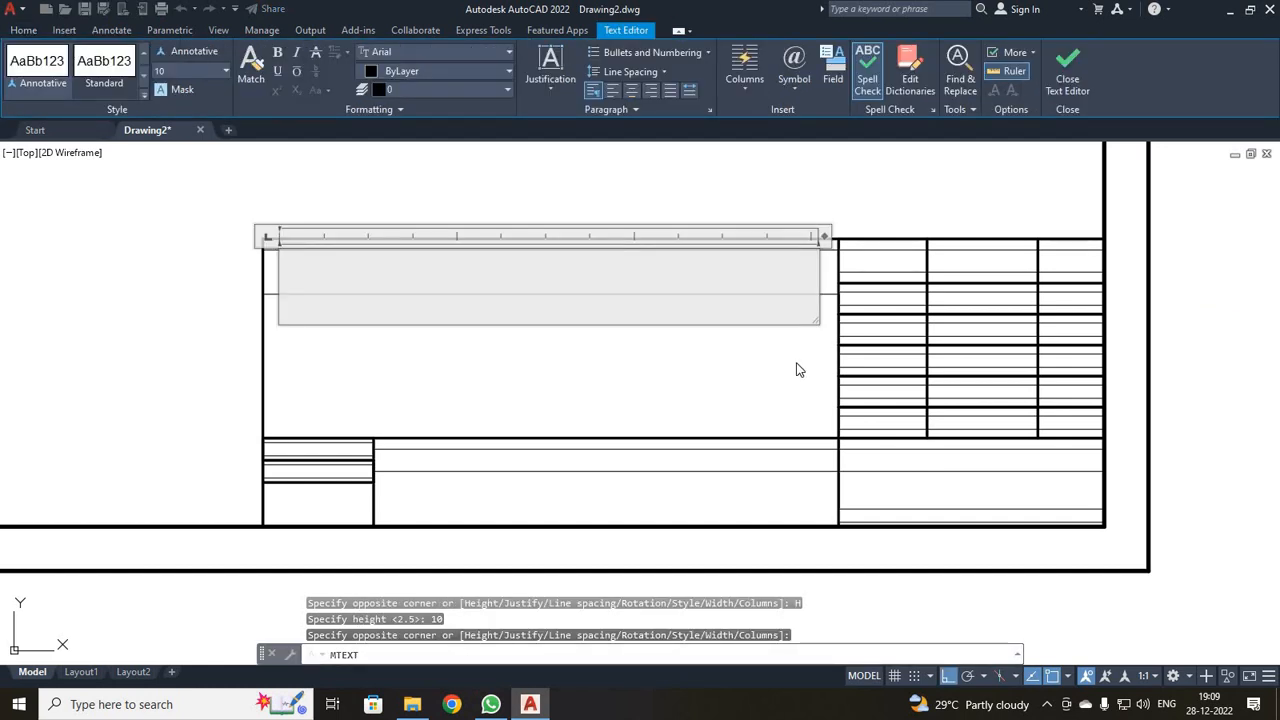
- Enter "Name of Company" as the large cell's text and finish editing it
type("nA")
key("BackSpace")
key("BackSpace")
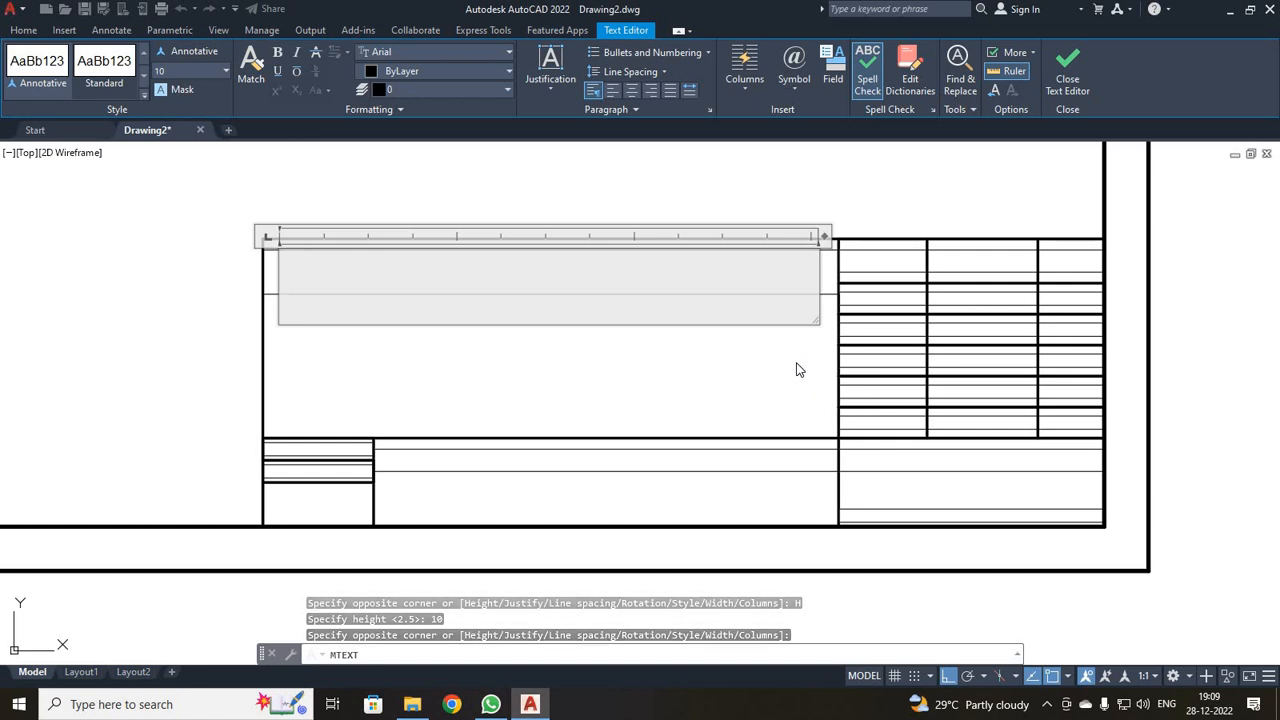
type("Nam")
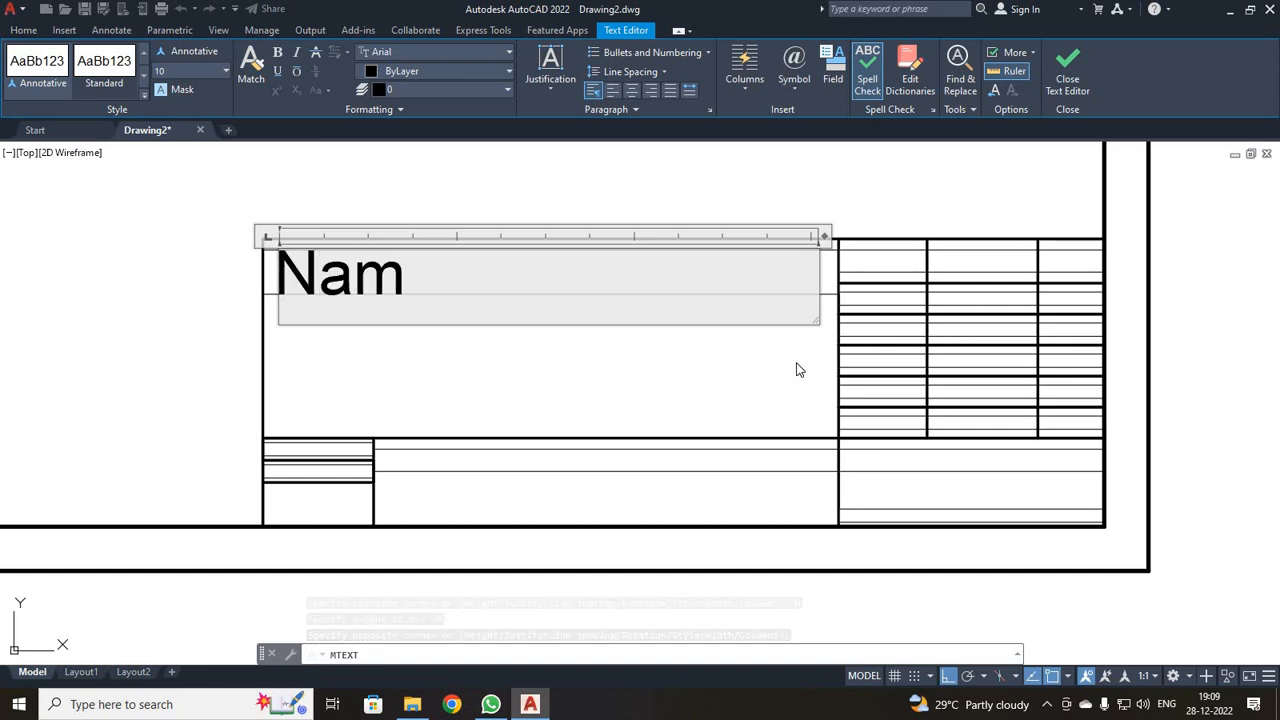
type("e of")
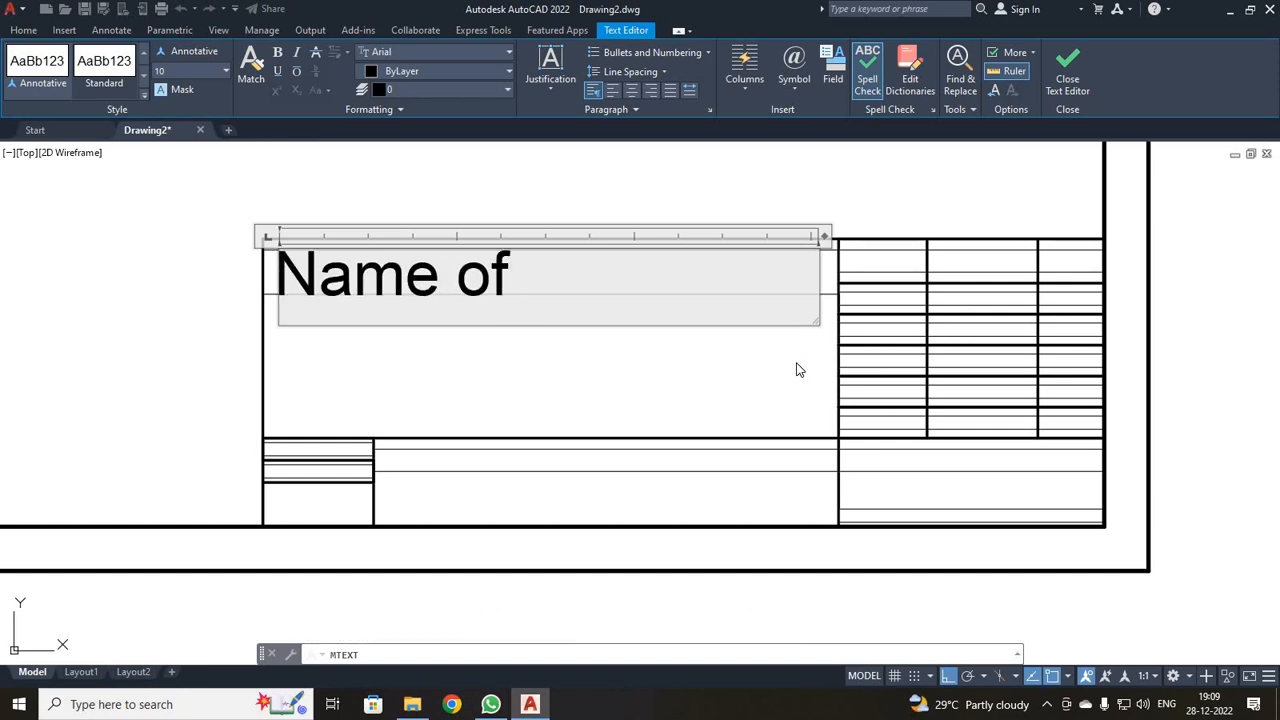
type(" Company")
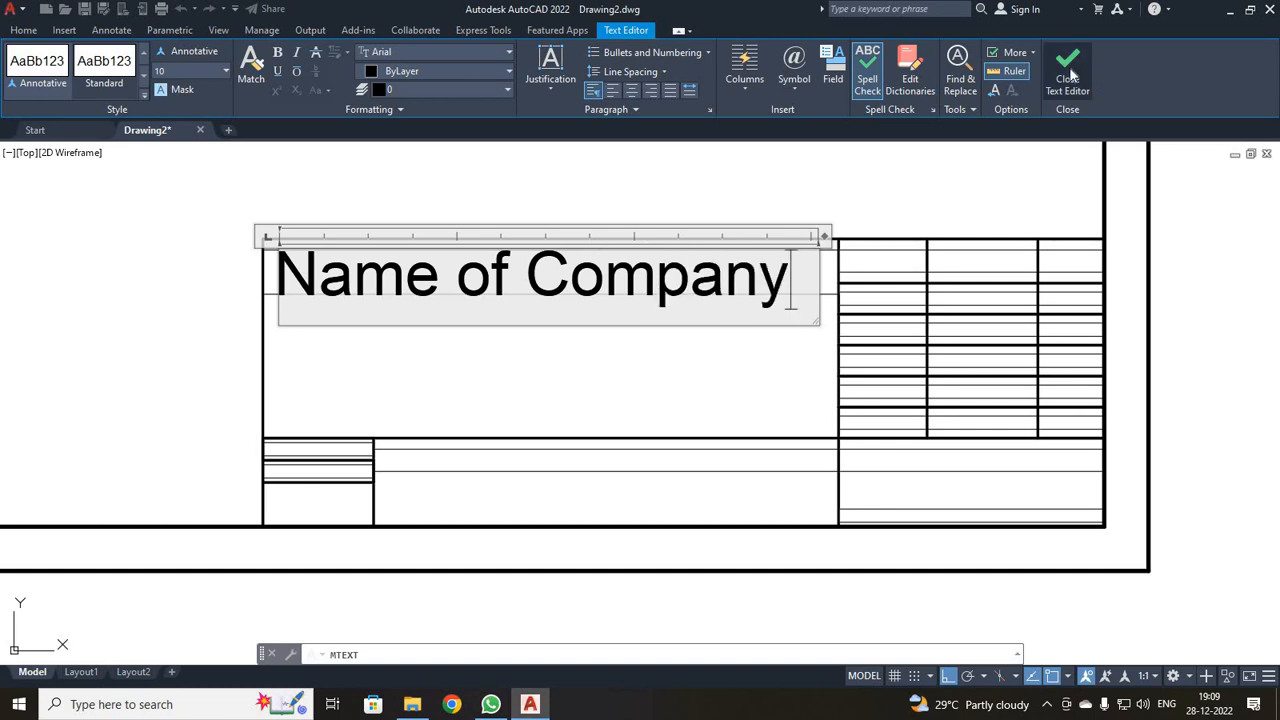
left_click(1068, 75)
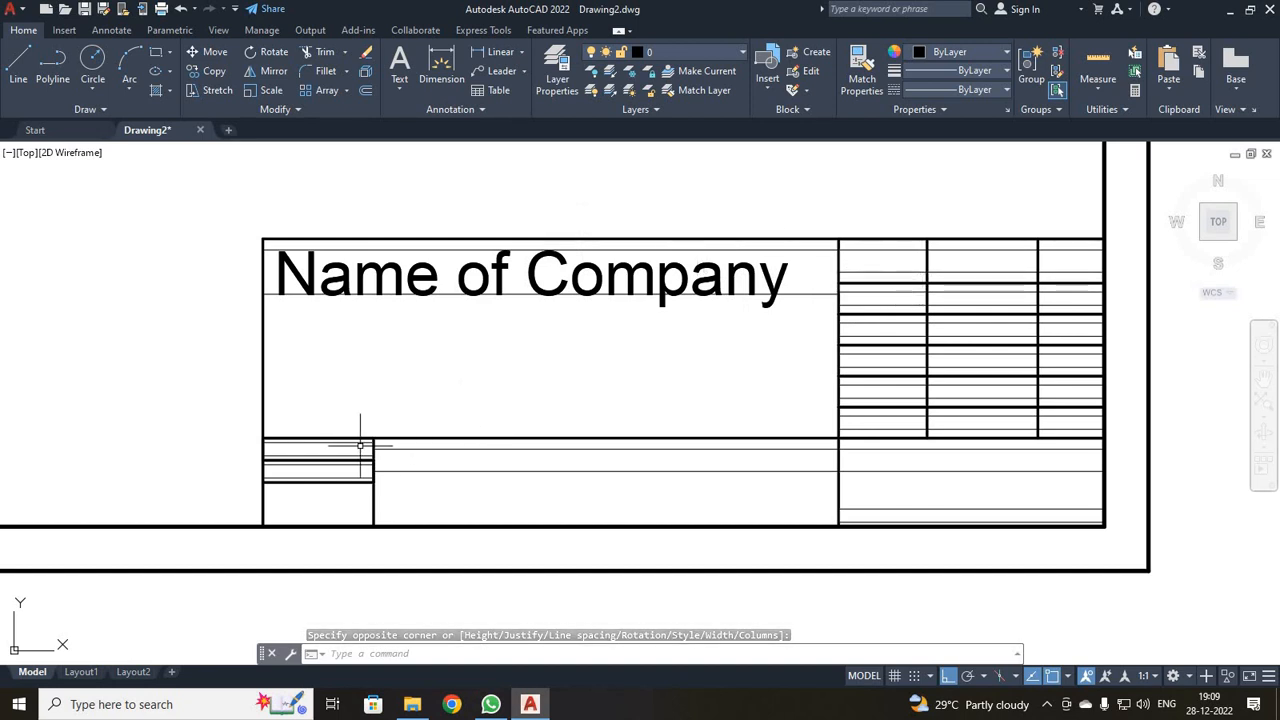
scroll(360, 445, "up", 4)
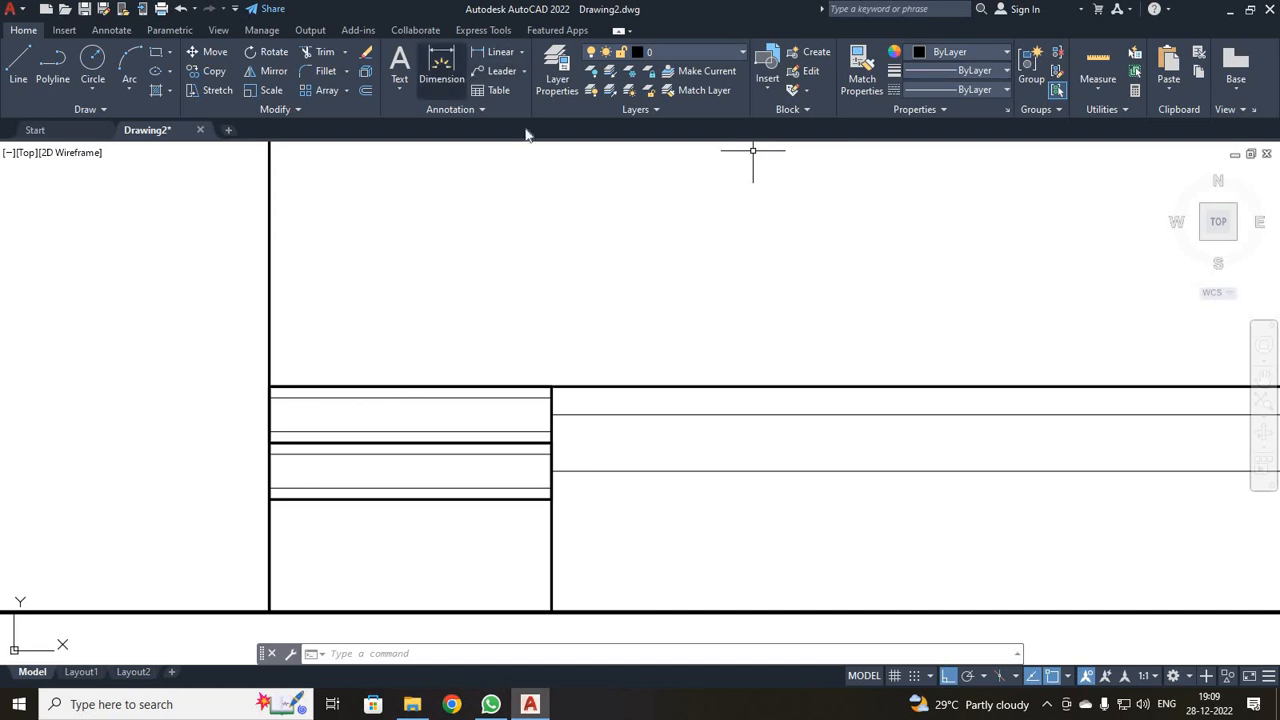
- Place a multiline text box with text height 3 between the guide lines of the title block's upper small cell
scroll(635, 196, "down", 4)
scroll(636, 201, "up", 2)
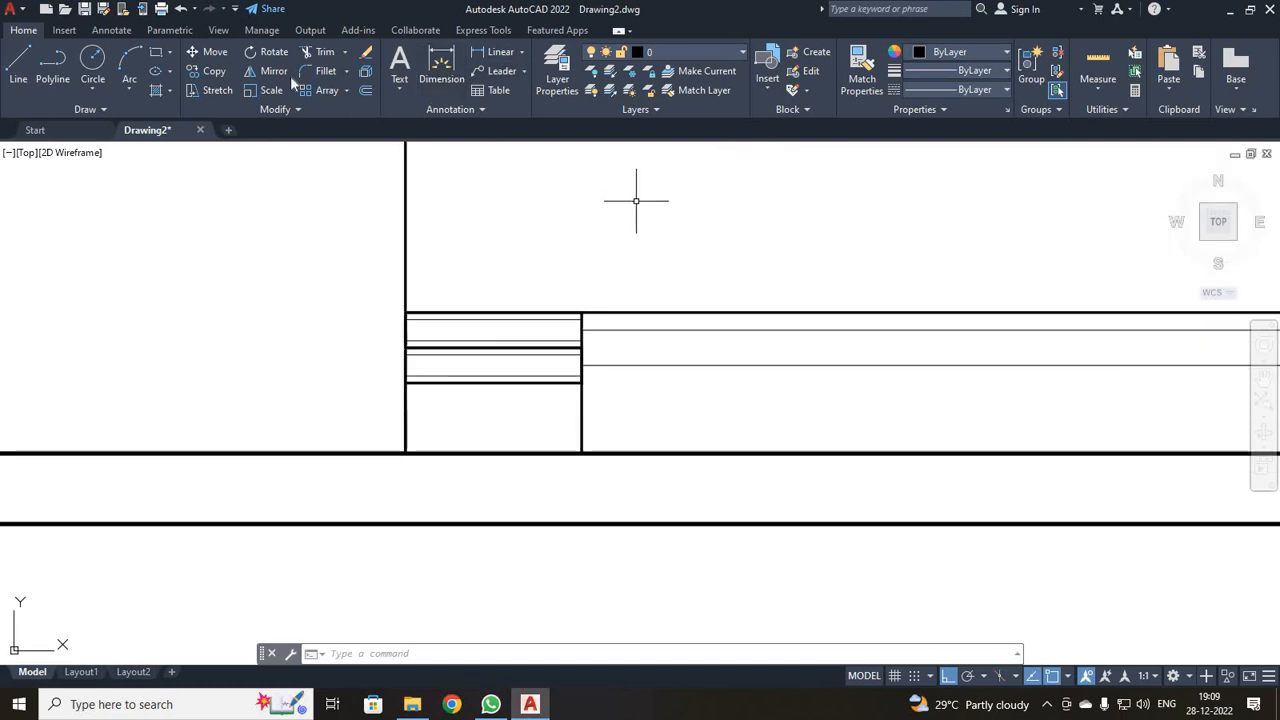
left_click(399, 62)
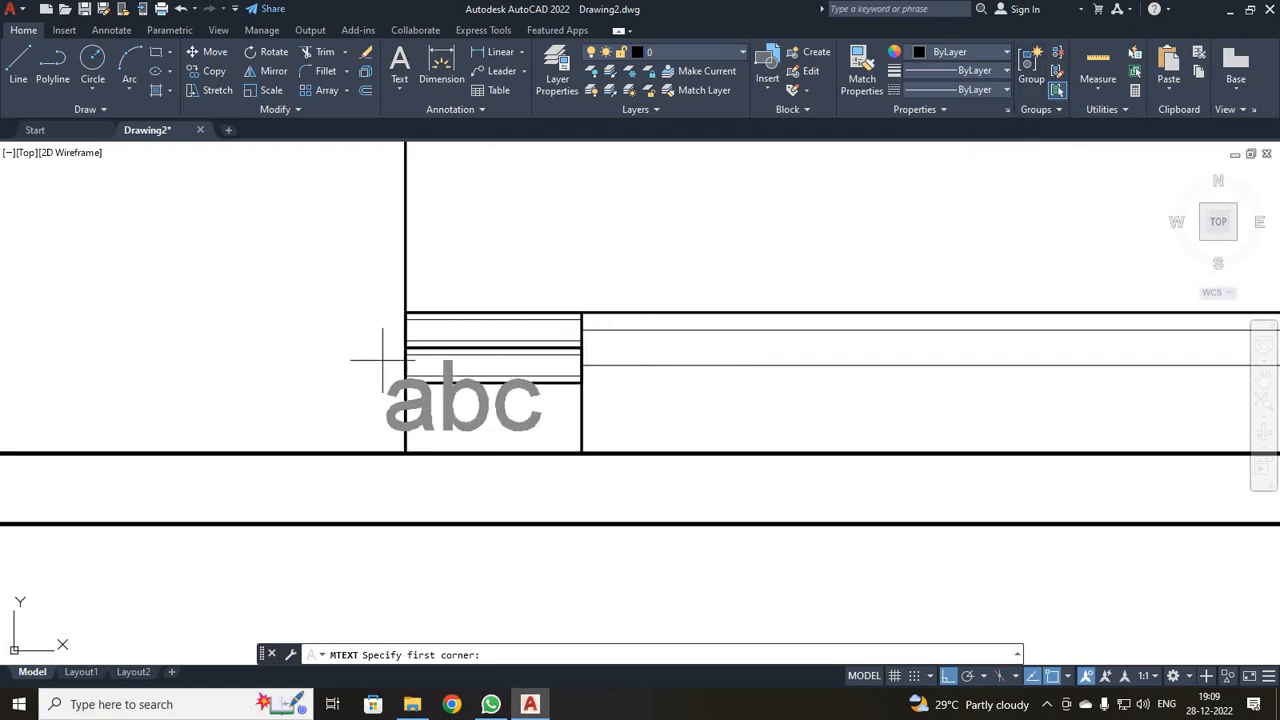
left_click(424, 320)
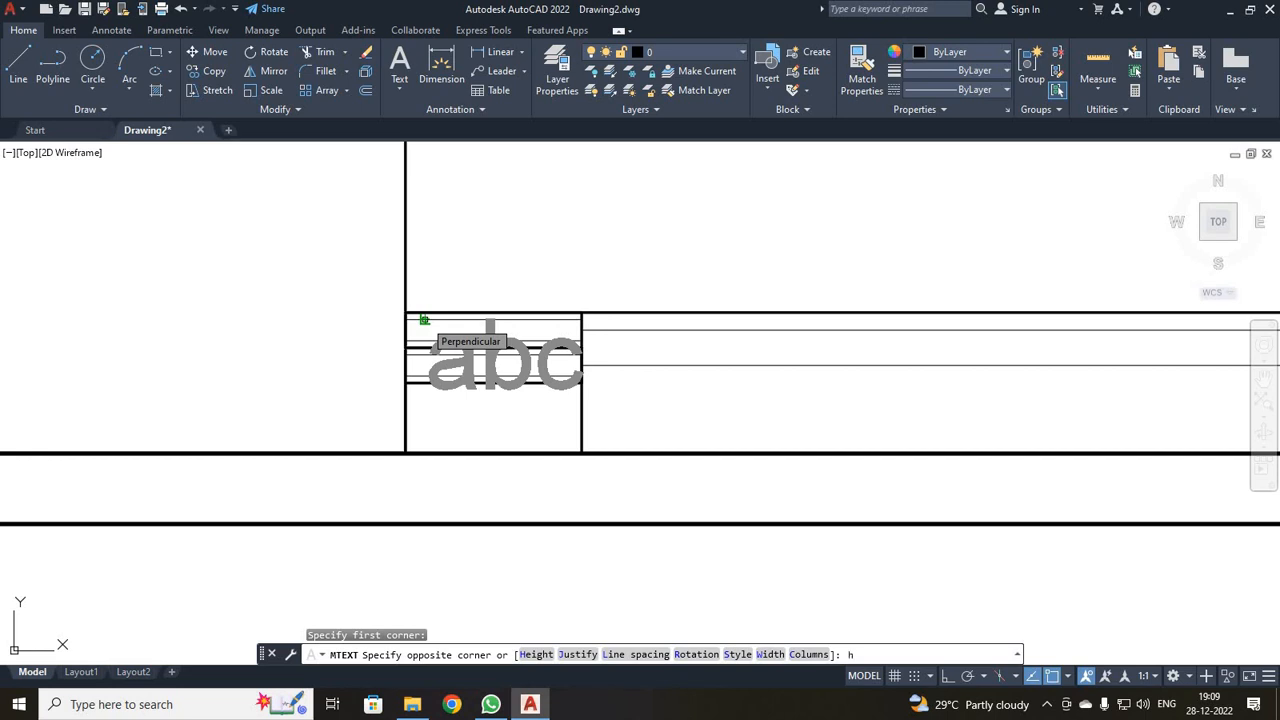
key("Return")
type("2")
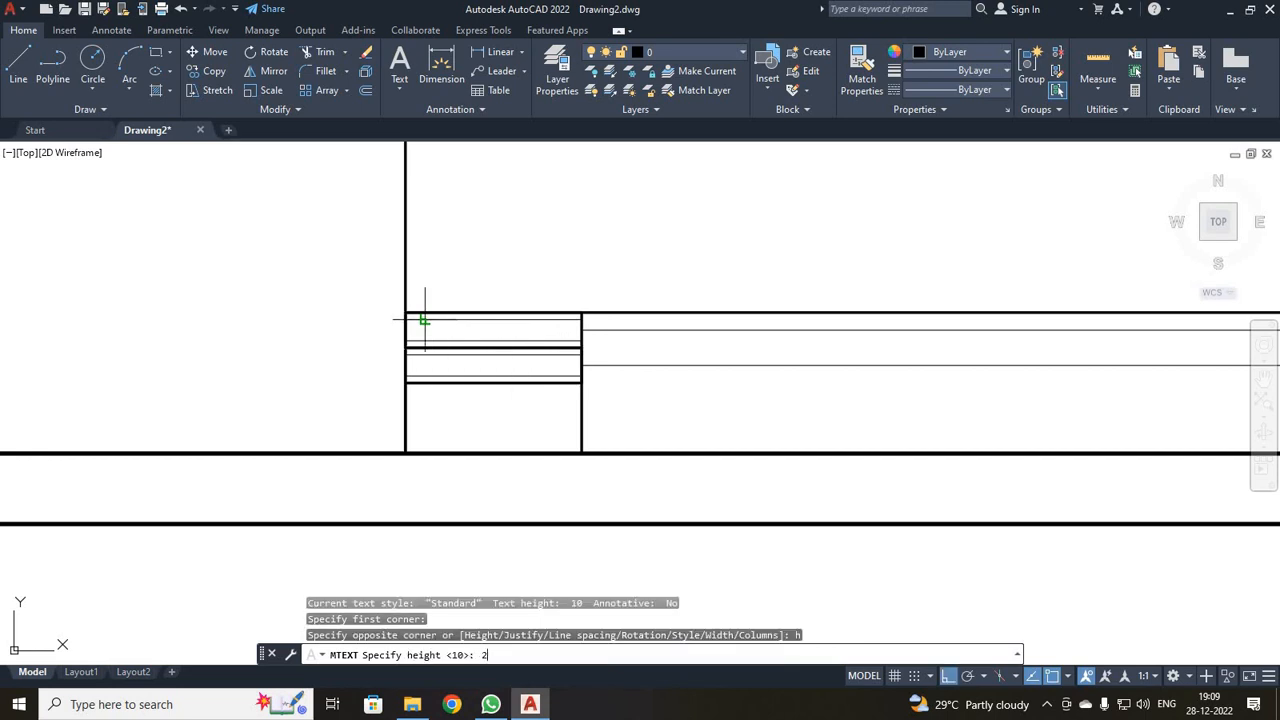
key("Return")
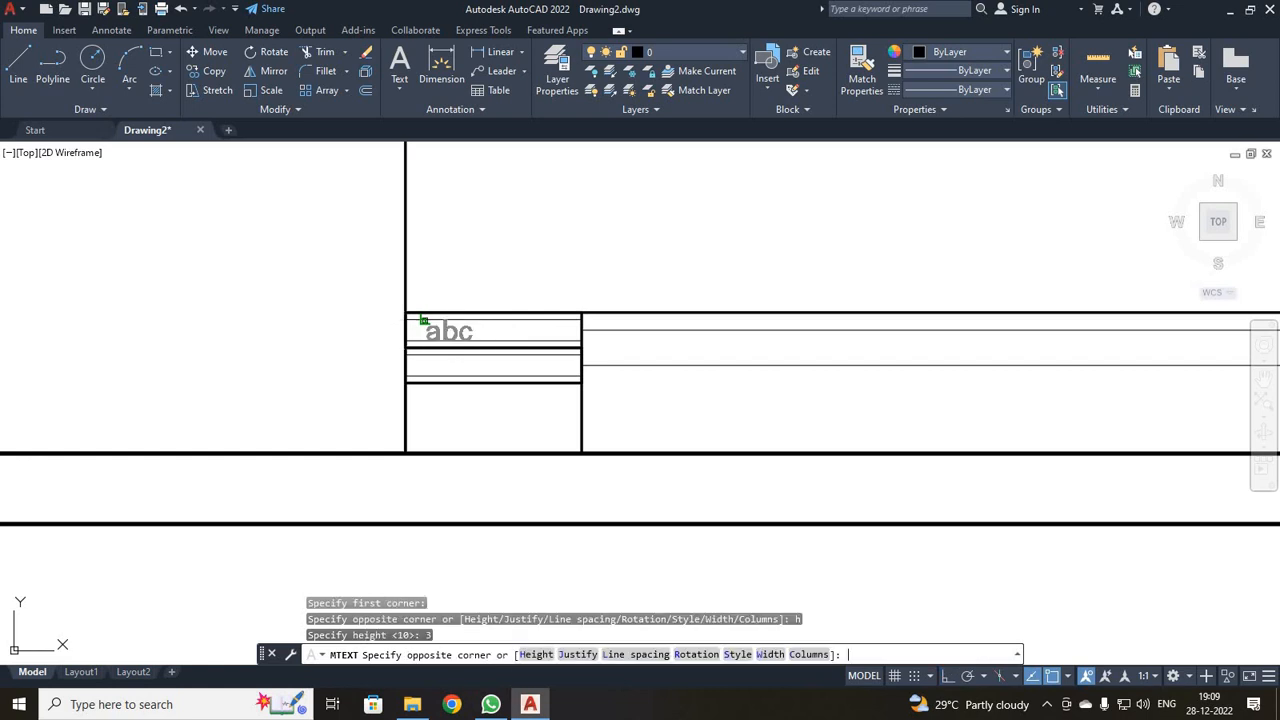
scroll(530, 360, "up", 2)
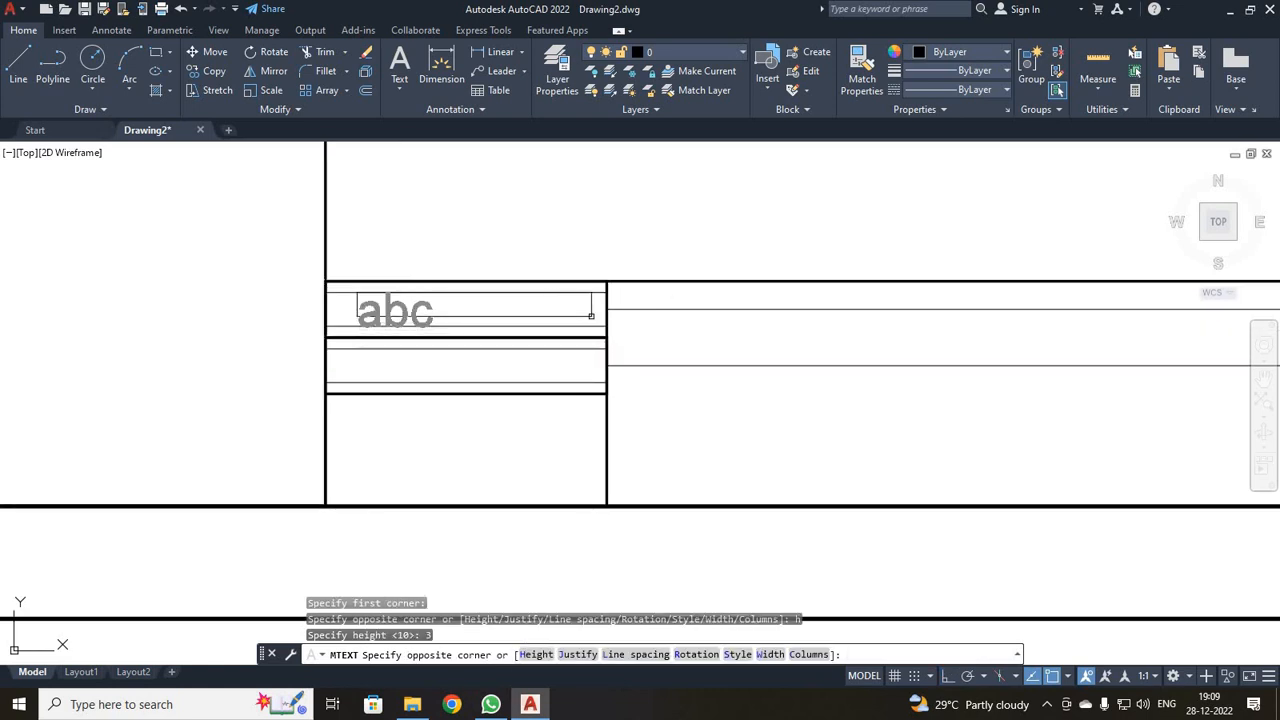
left_click(590, 326)
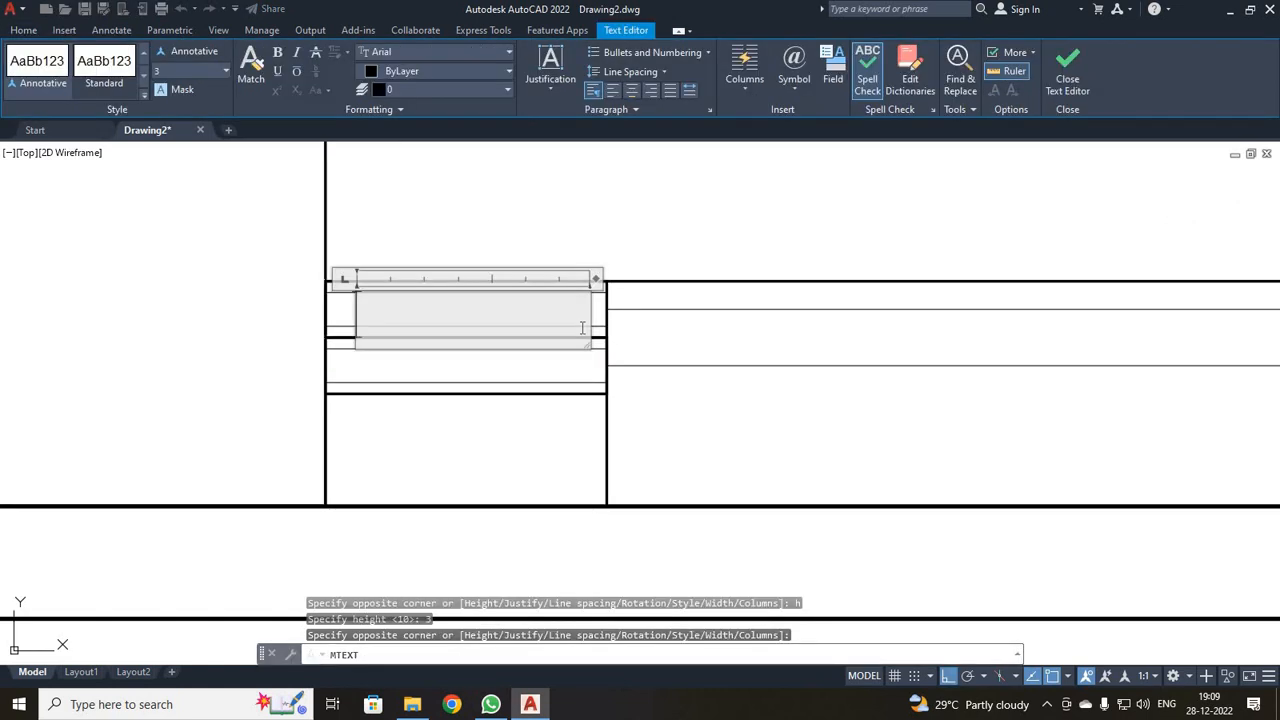
- Enter "Scale" as the upper small cell's text and finish editing it
type("Scal")
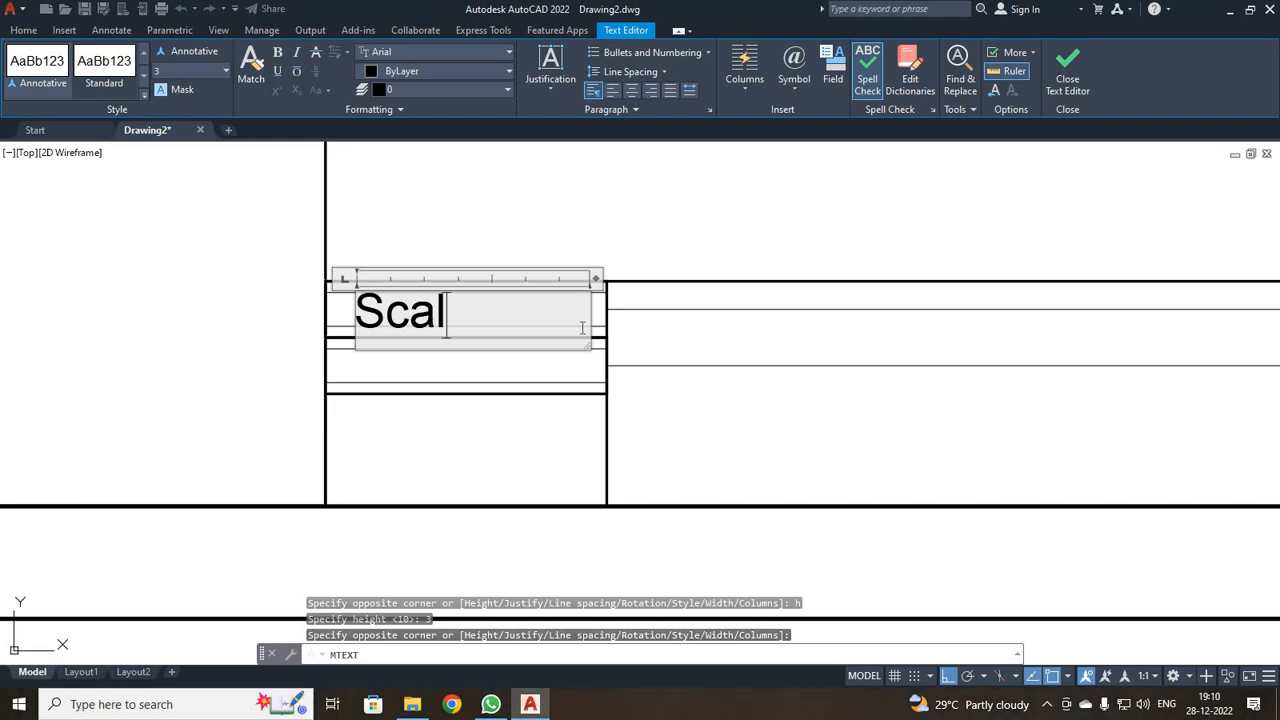
type("e")
left_click(1067, 66)
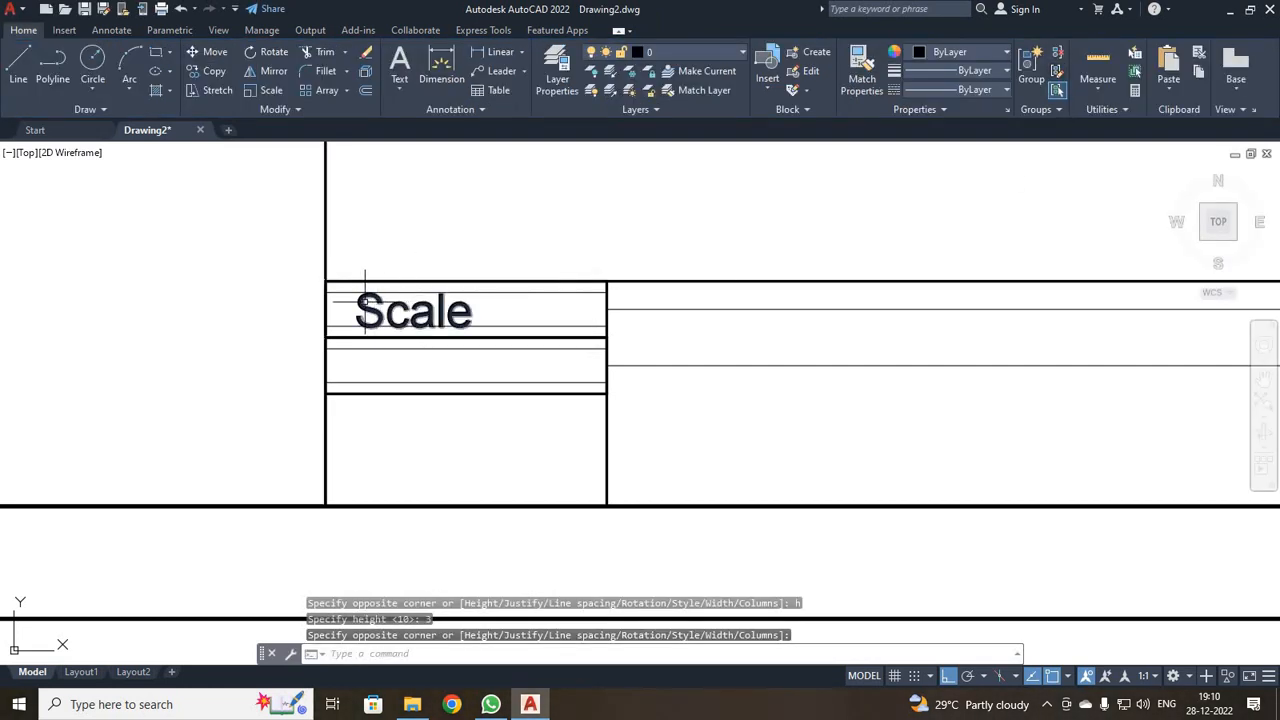
- Move the "Scale" text horizontally to the right so it sits centred in its cell
left_click(361, 302)
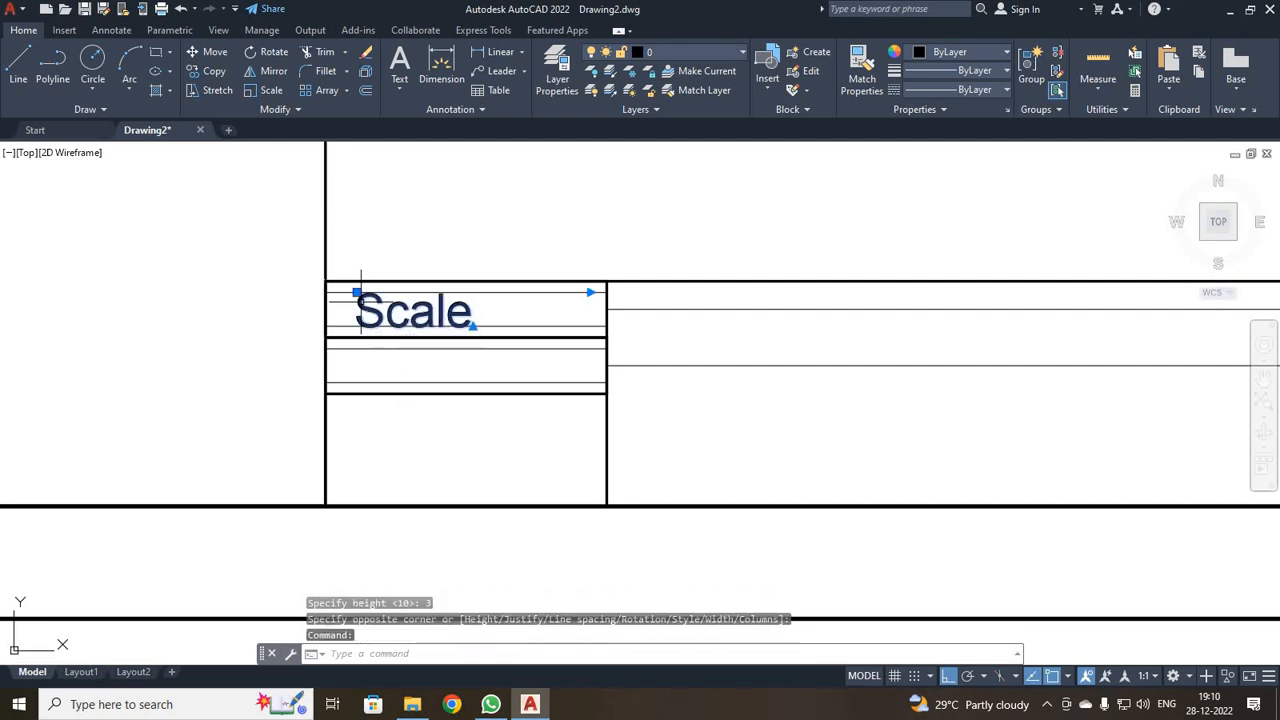
left_click(210, 53)
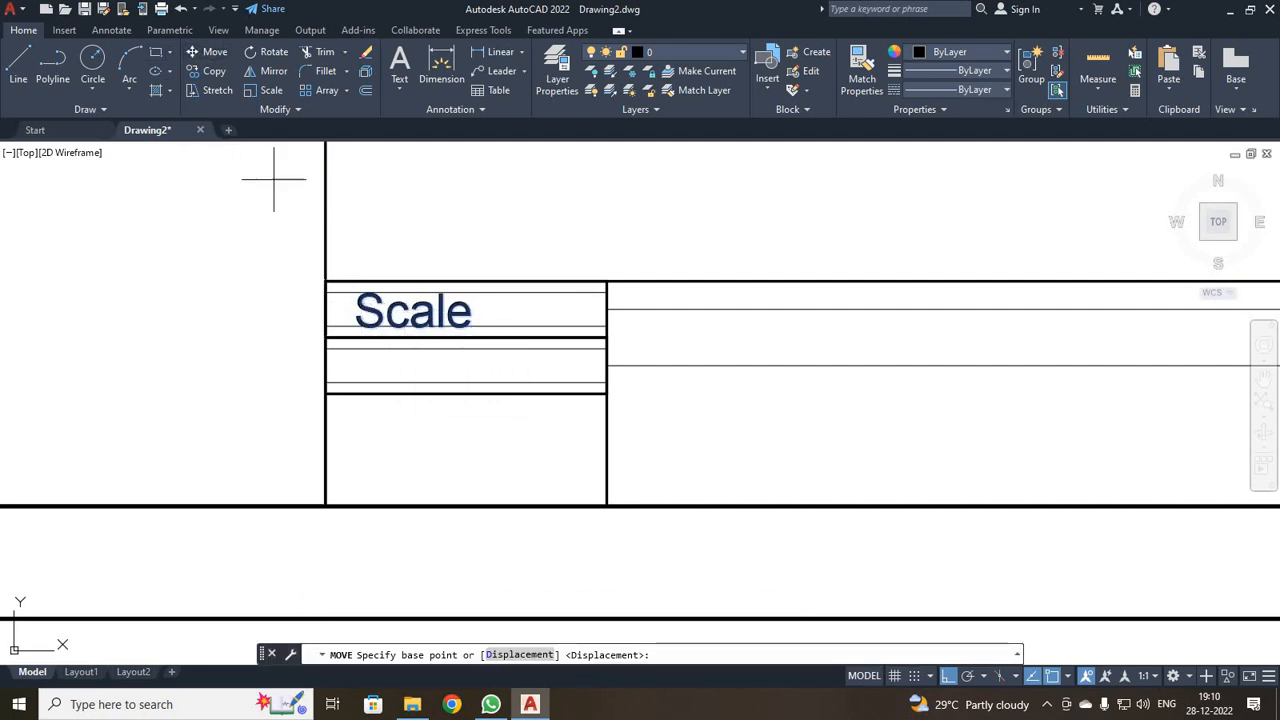
left_click(372, 291)
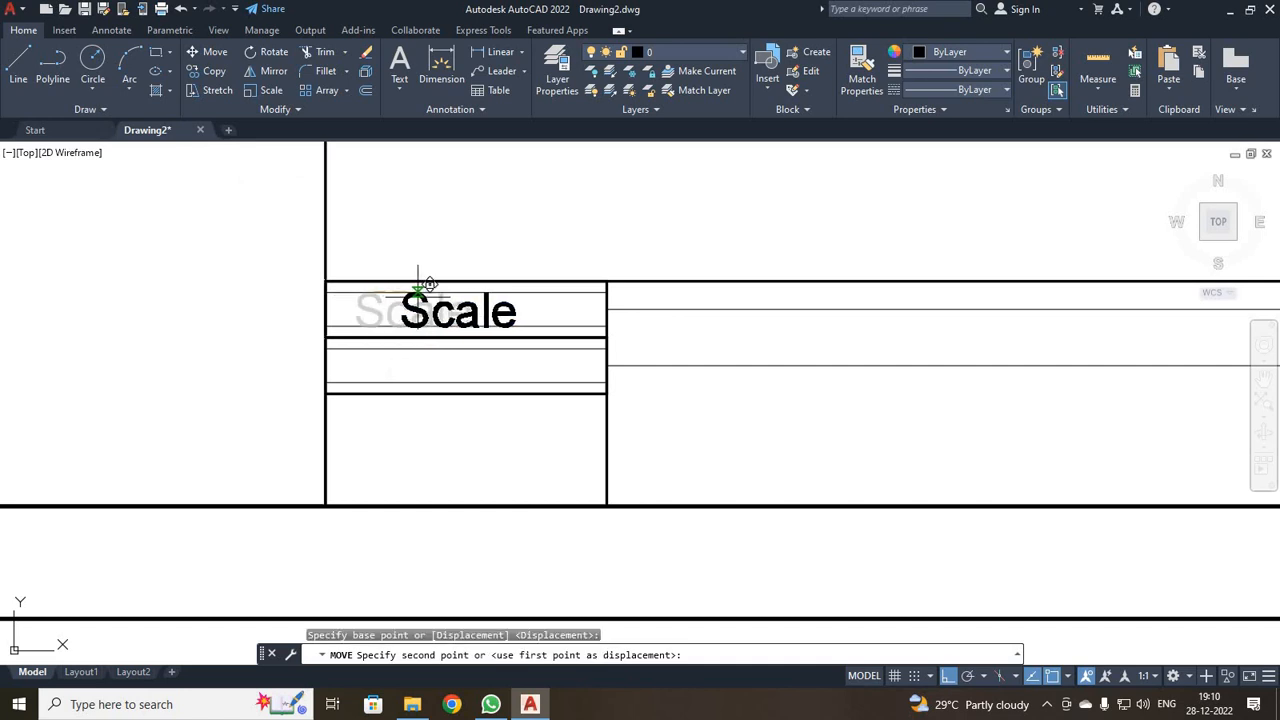
left_click(421, 286)
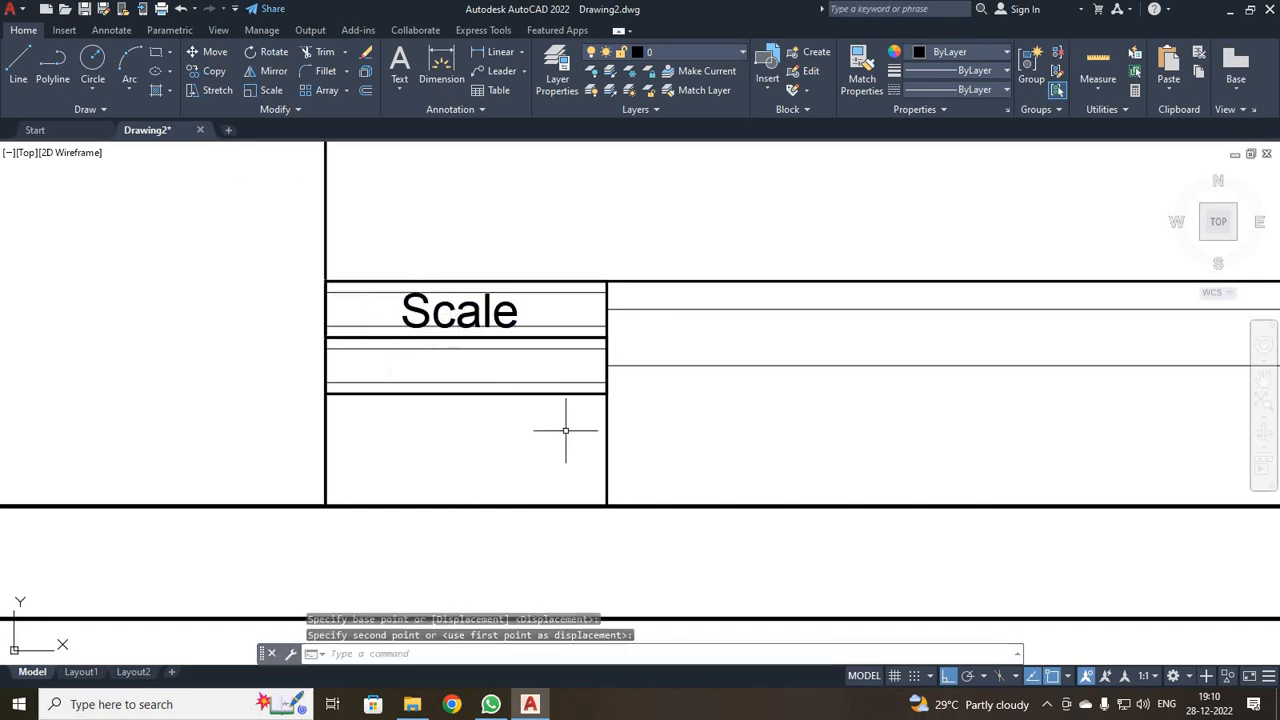
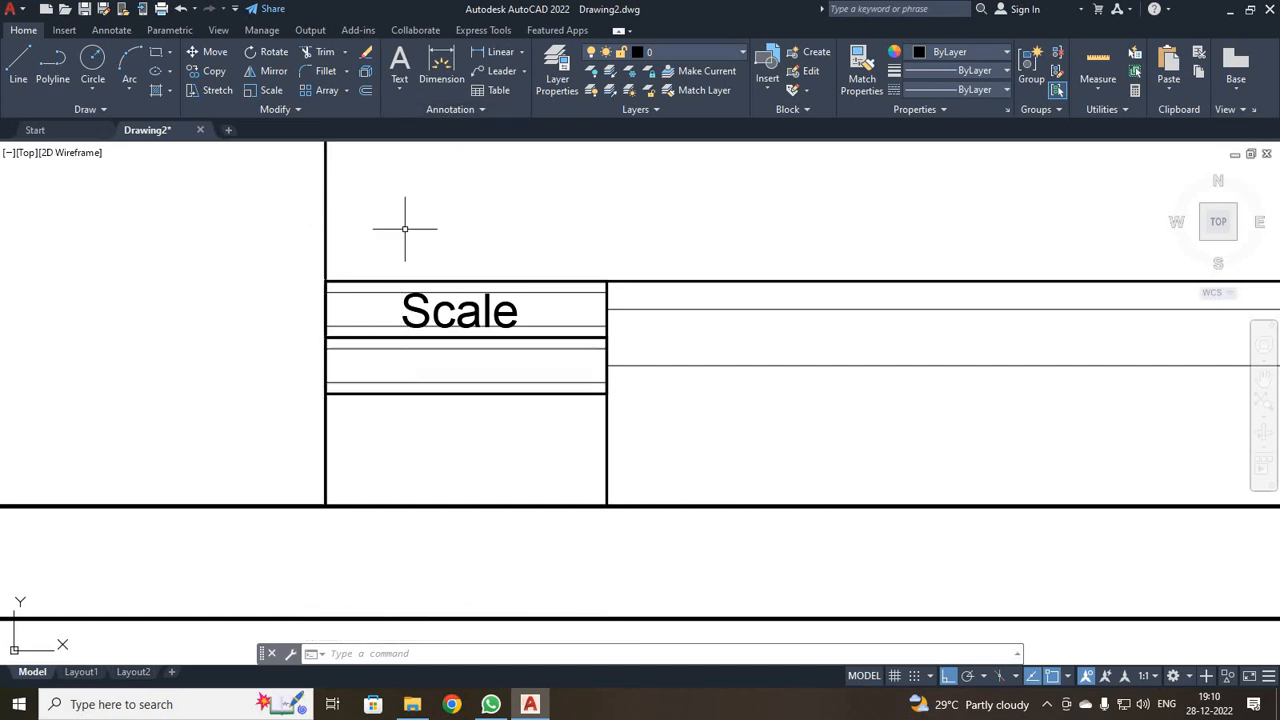
- Add the multiline text "1:1" between the guide lines of the small cell directly below "Scale"
left_click(399, 64)
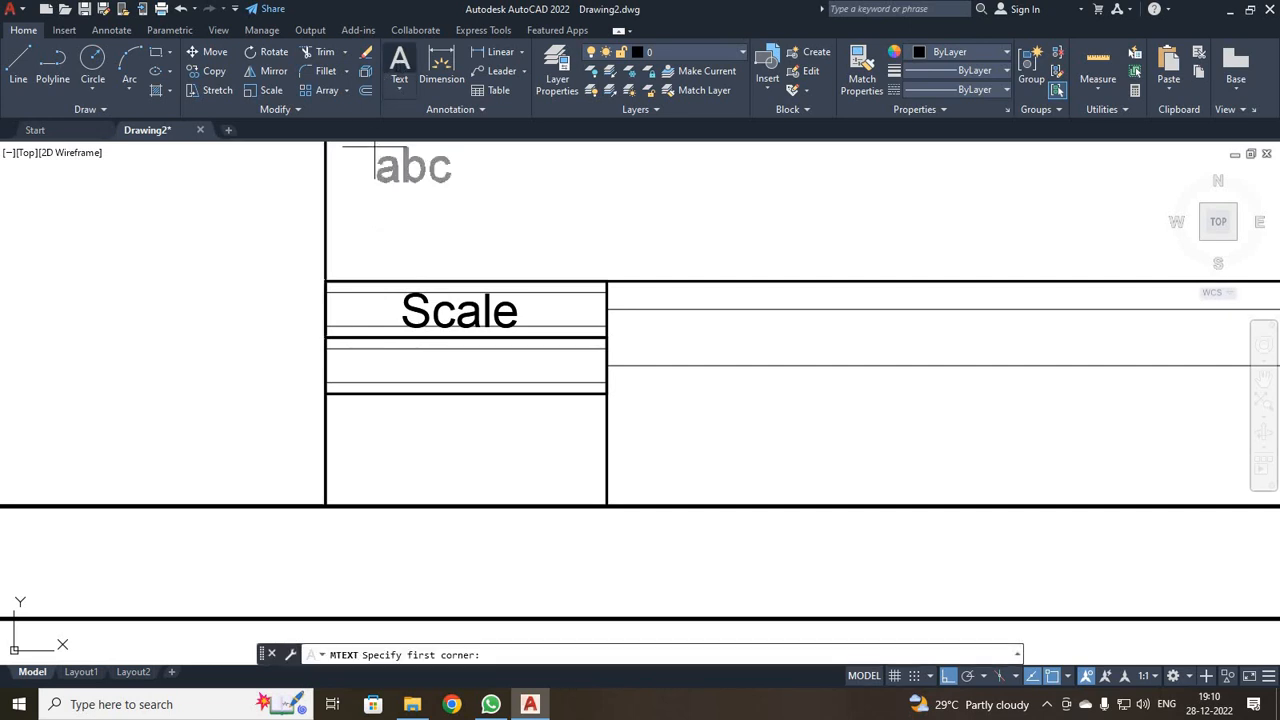
left_click(419, 349)
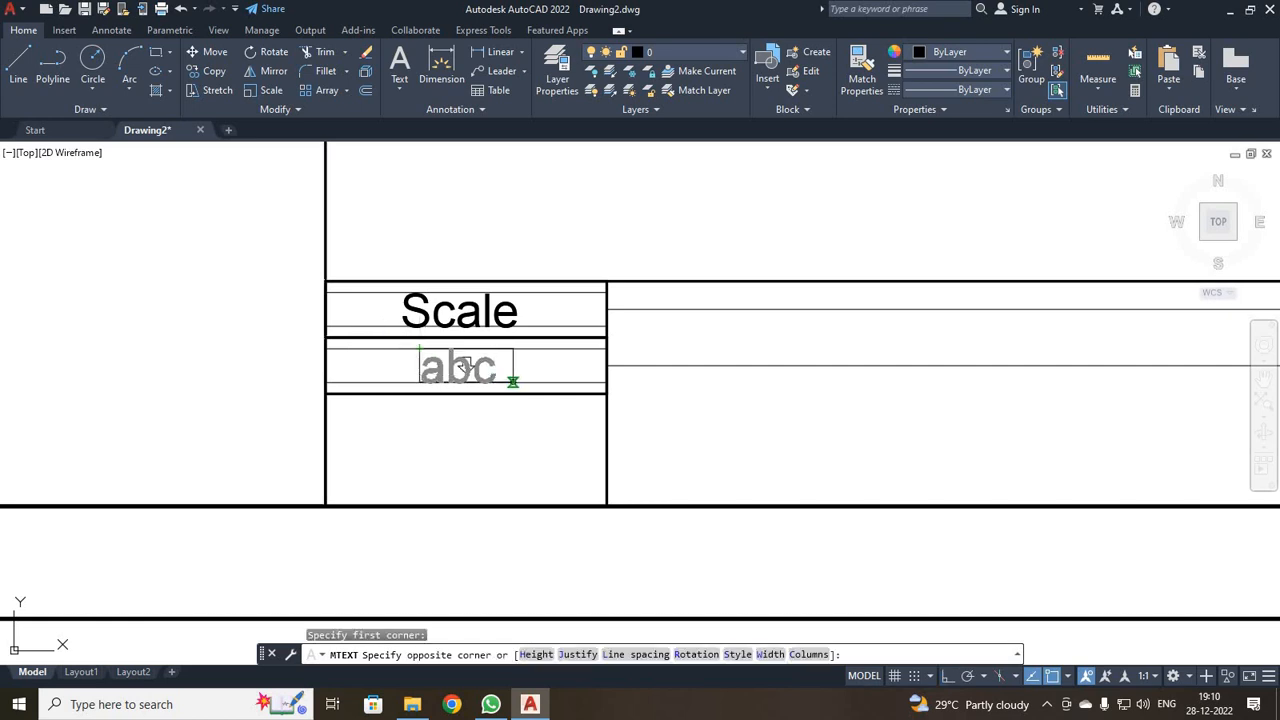
left_click(513, 382)
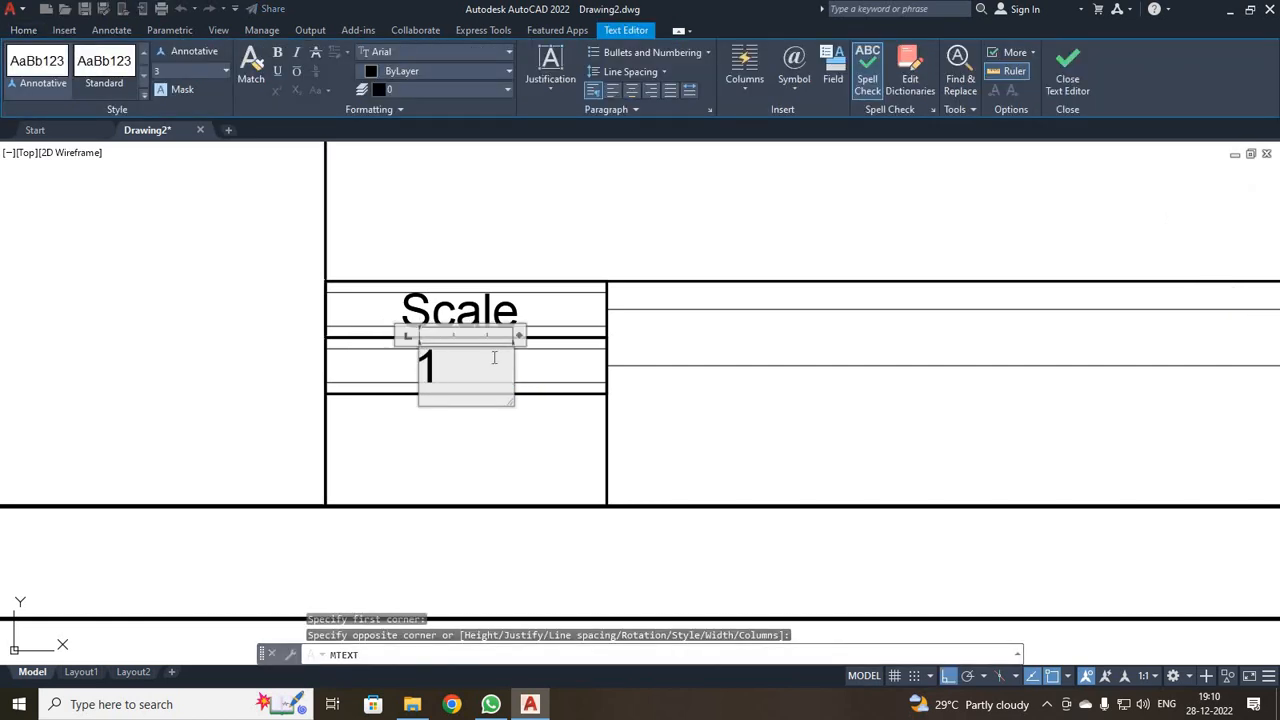
left_click(1067, 65)
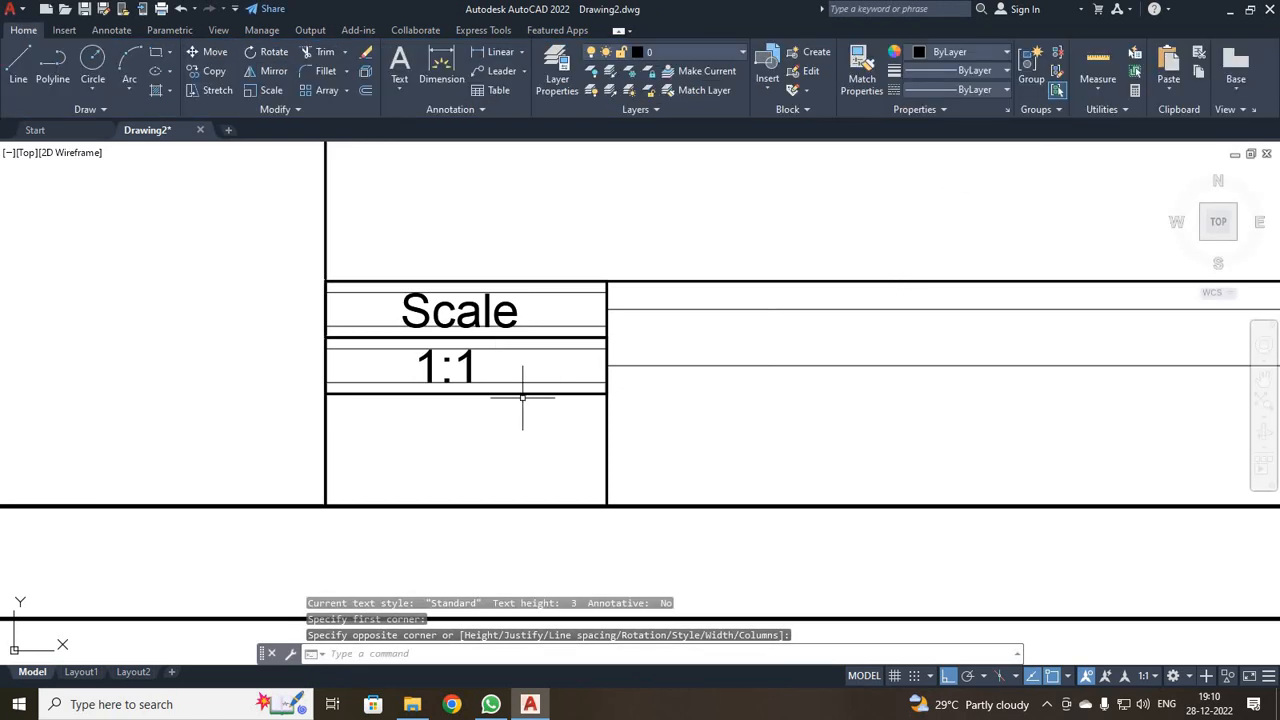
- Move the "1:1" text slightly right so it is centred beneath the "Scale" label
scroll(522, 397, "up", 4)
scroll(514, 391, "down", 2)
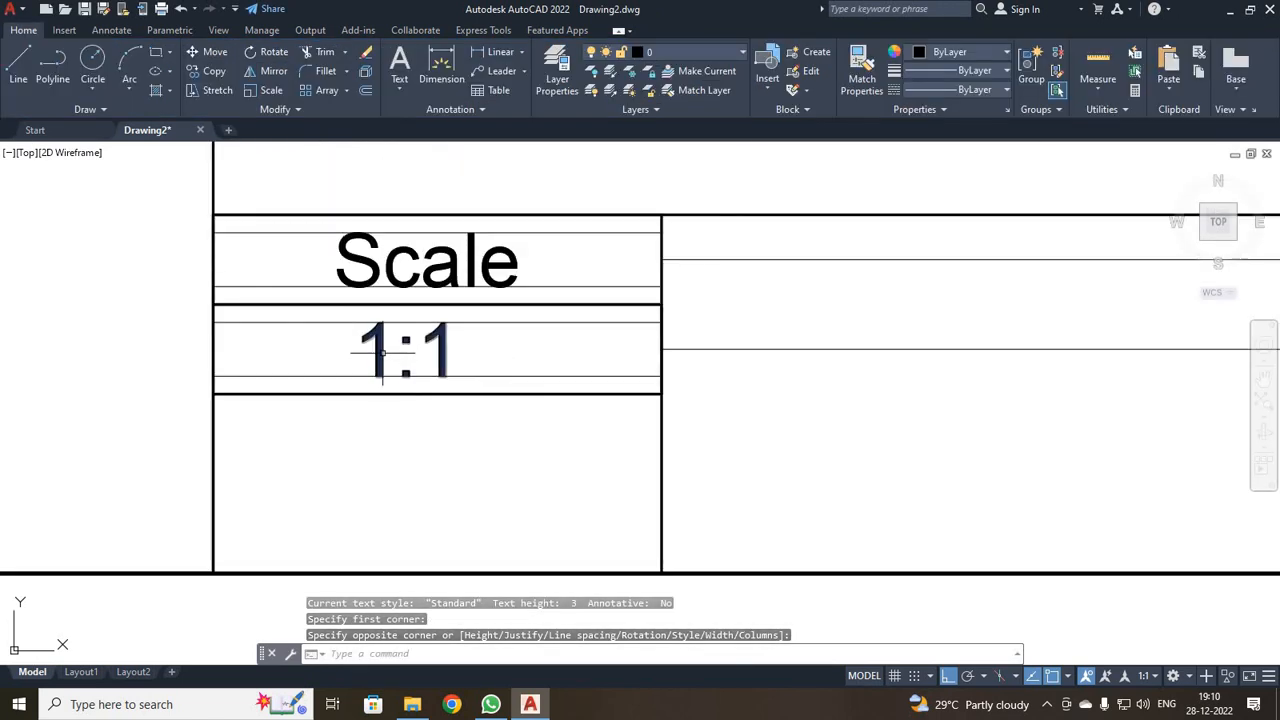
left_click(383, 352)
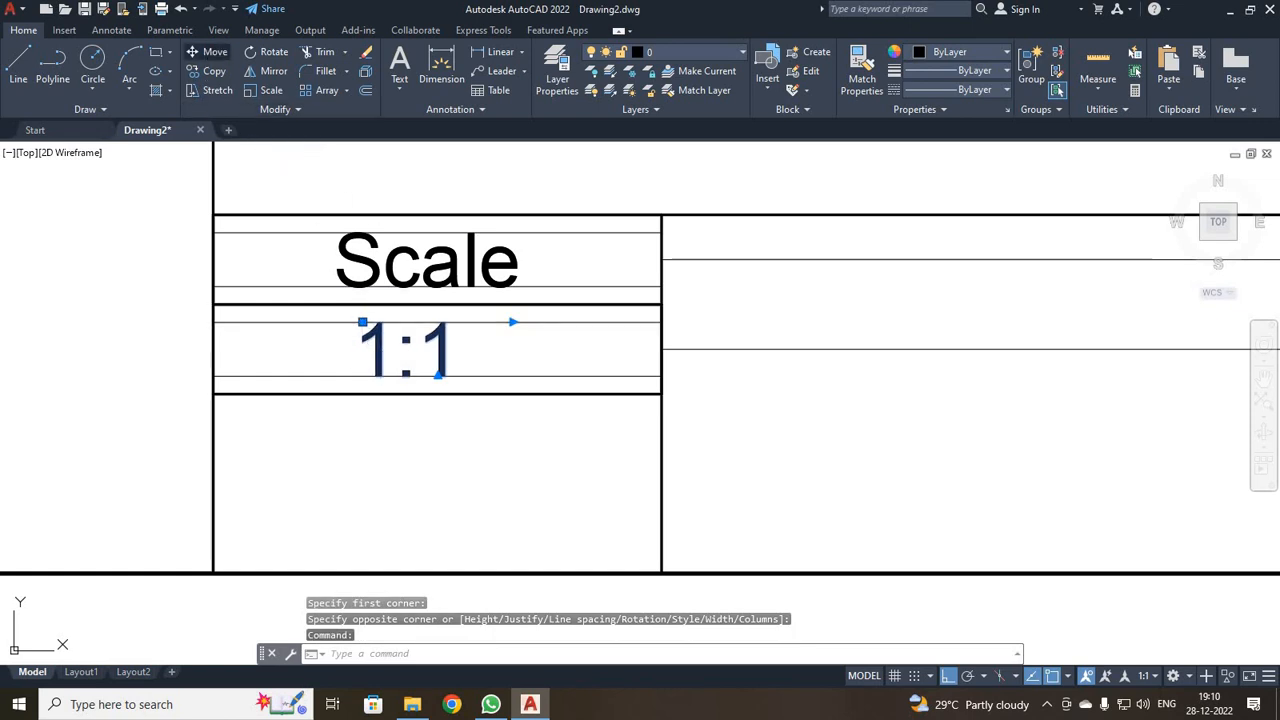
left_click(210, 52)
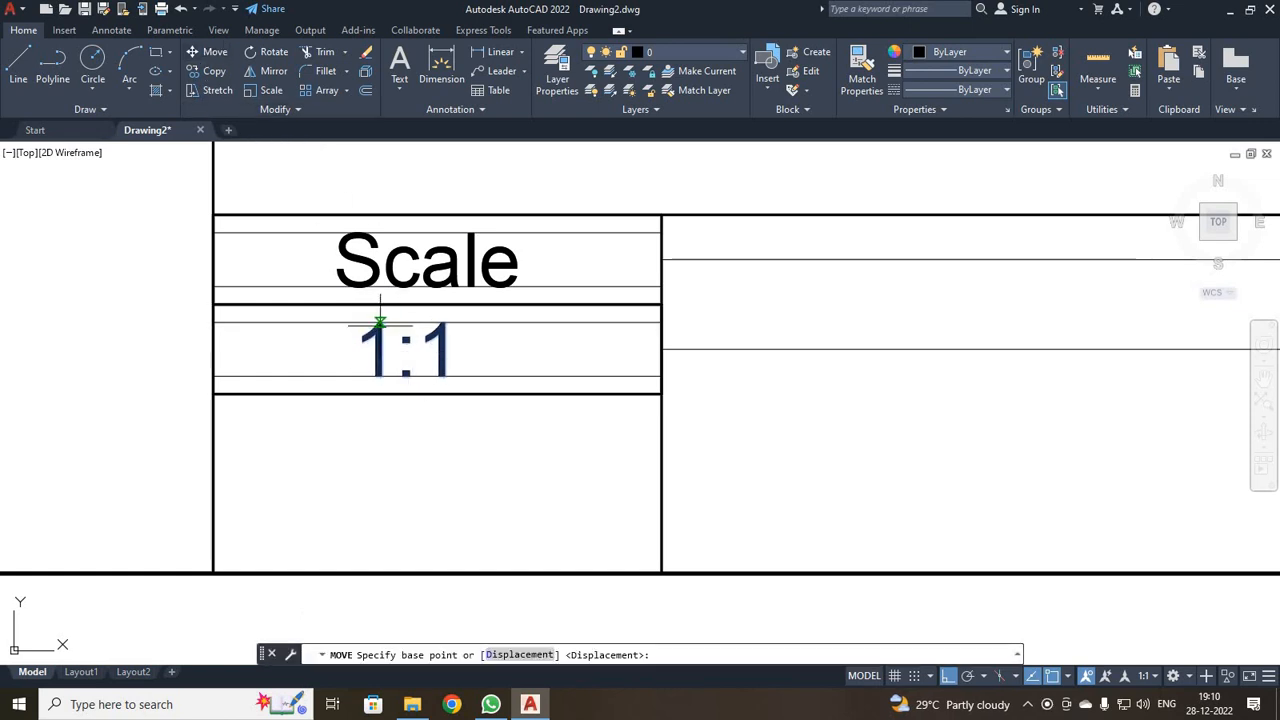
left_click(380, 322)
left_click(398, 325)
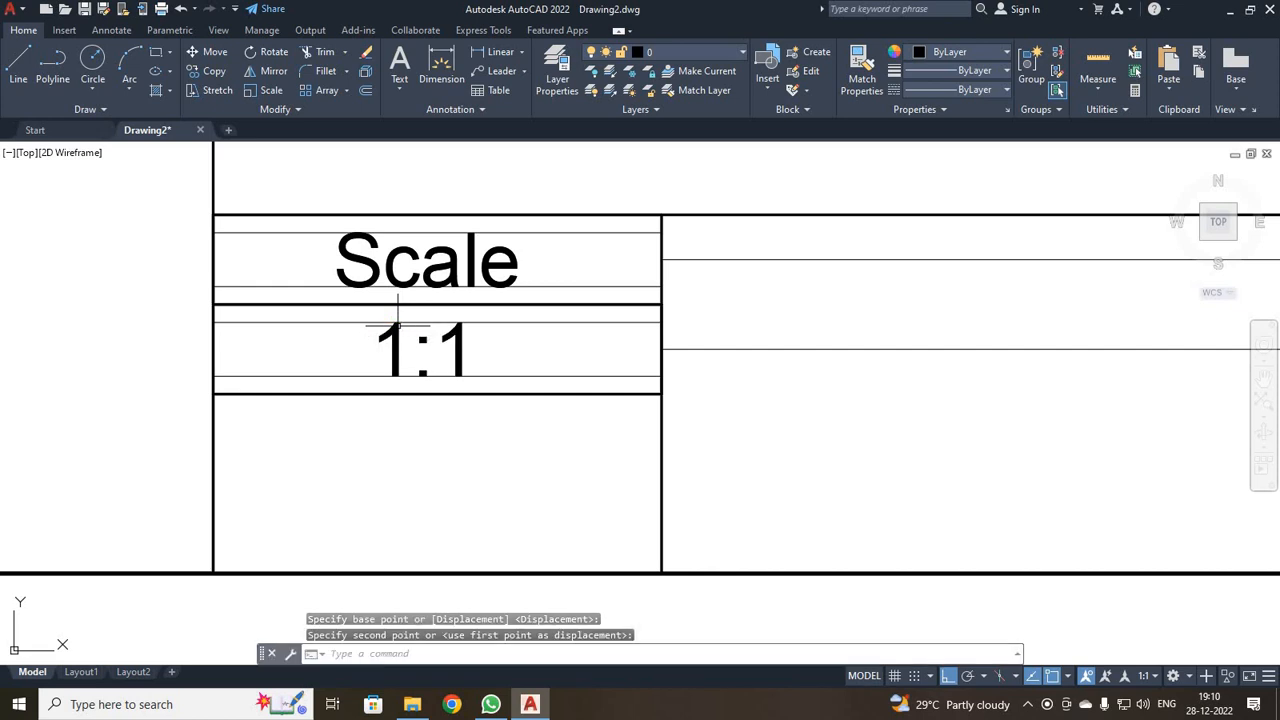
- Place a multiline text box with text height 5 between the guide lines of the wide cell beside the scale cells
scroll(571, 429, "down", 4)
middle_click_drag(840, 408, 819, 420)
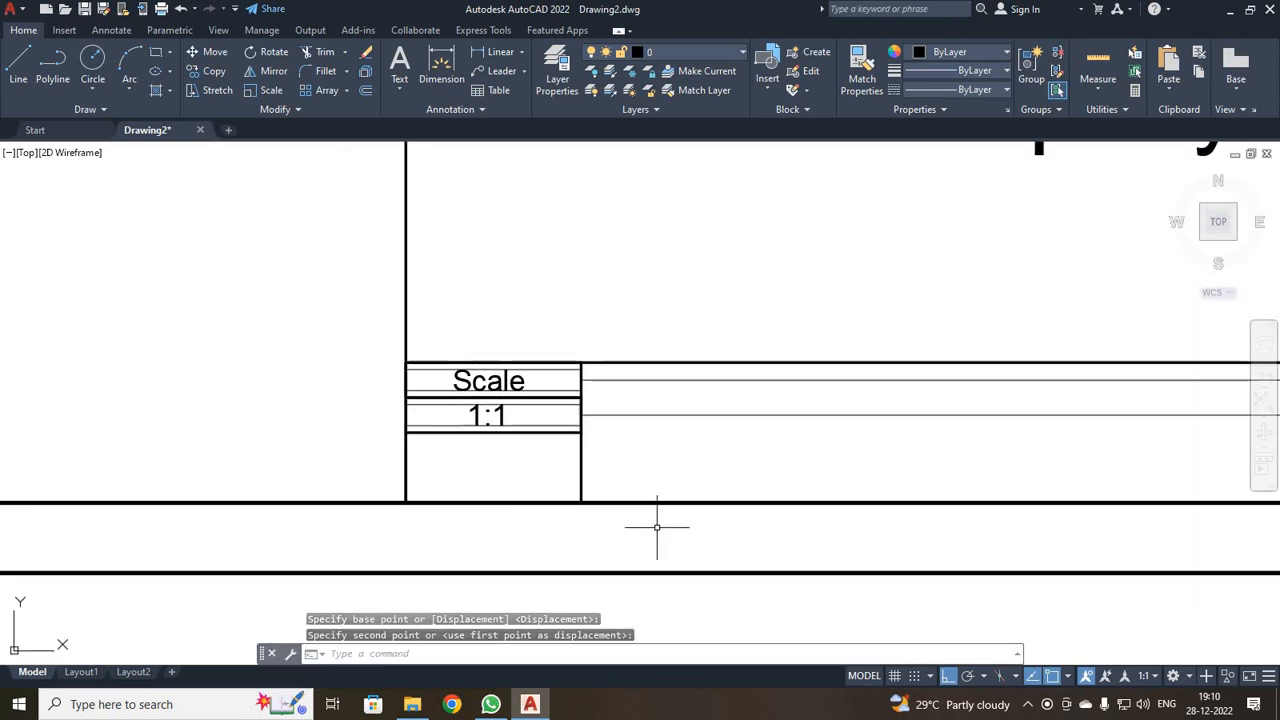
scroll(623, 394, "down", 3)
middle_click_drag(666, 440, 606, 642)
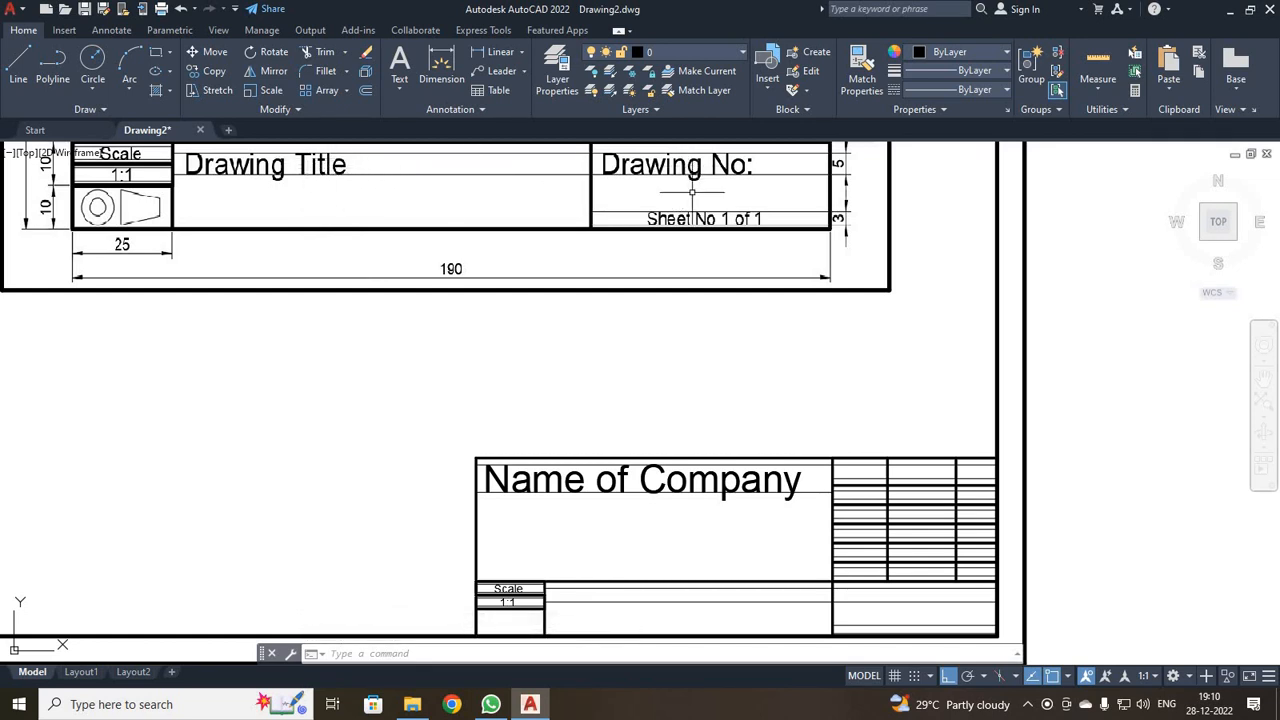
scroll(602, 510, "up", 5)
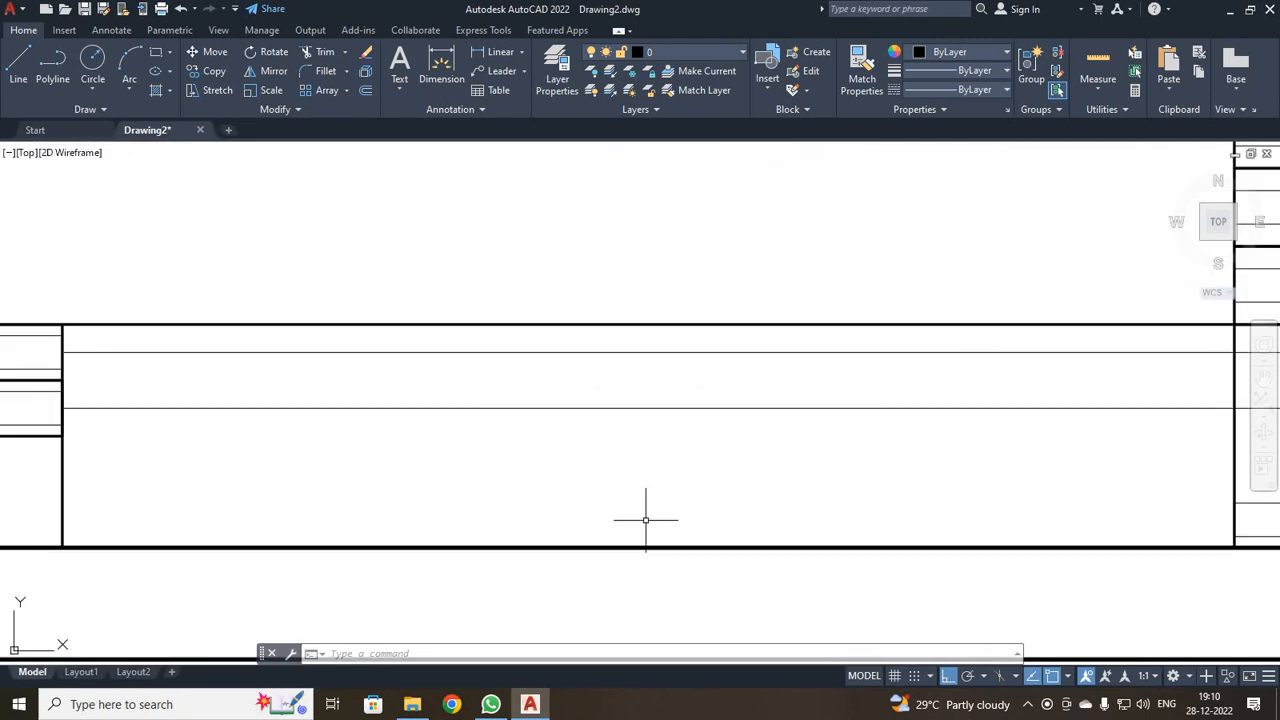
scroll(646, 520, "down", 3)
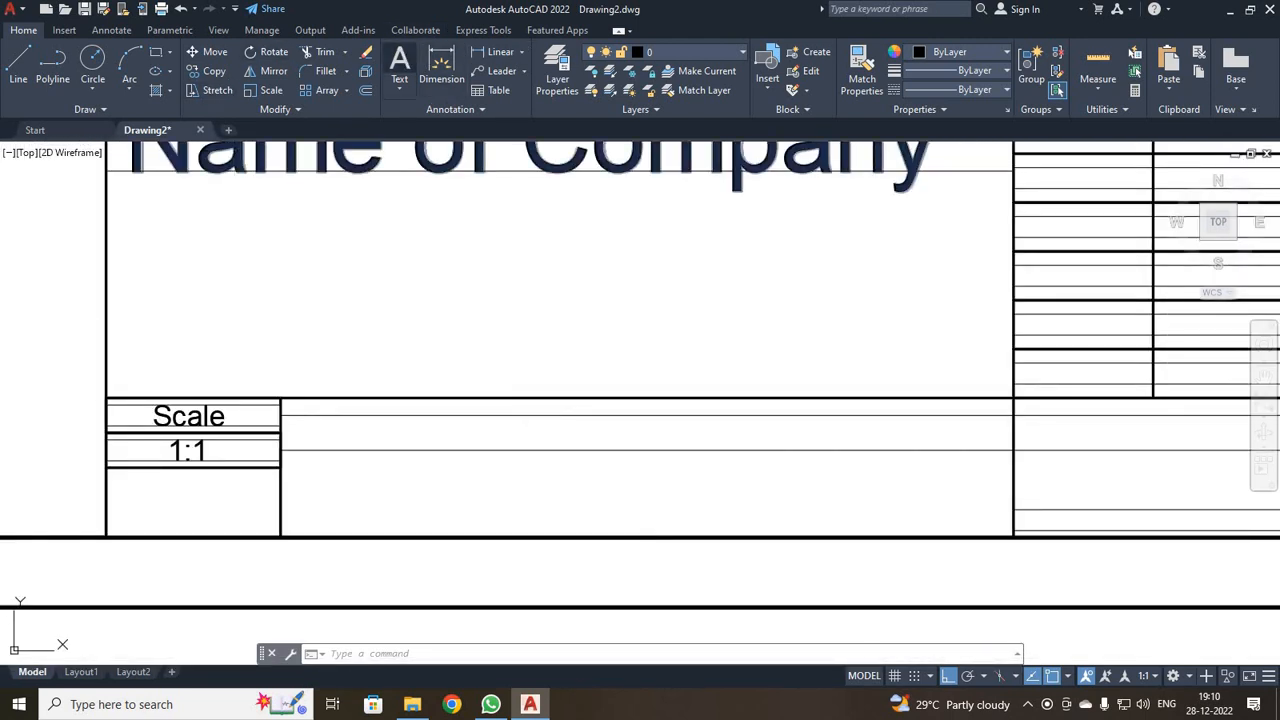
left_click(399, 62)
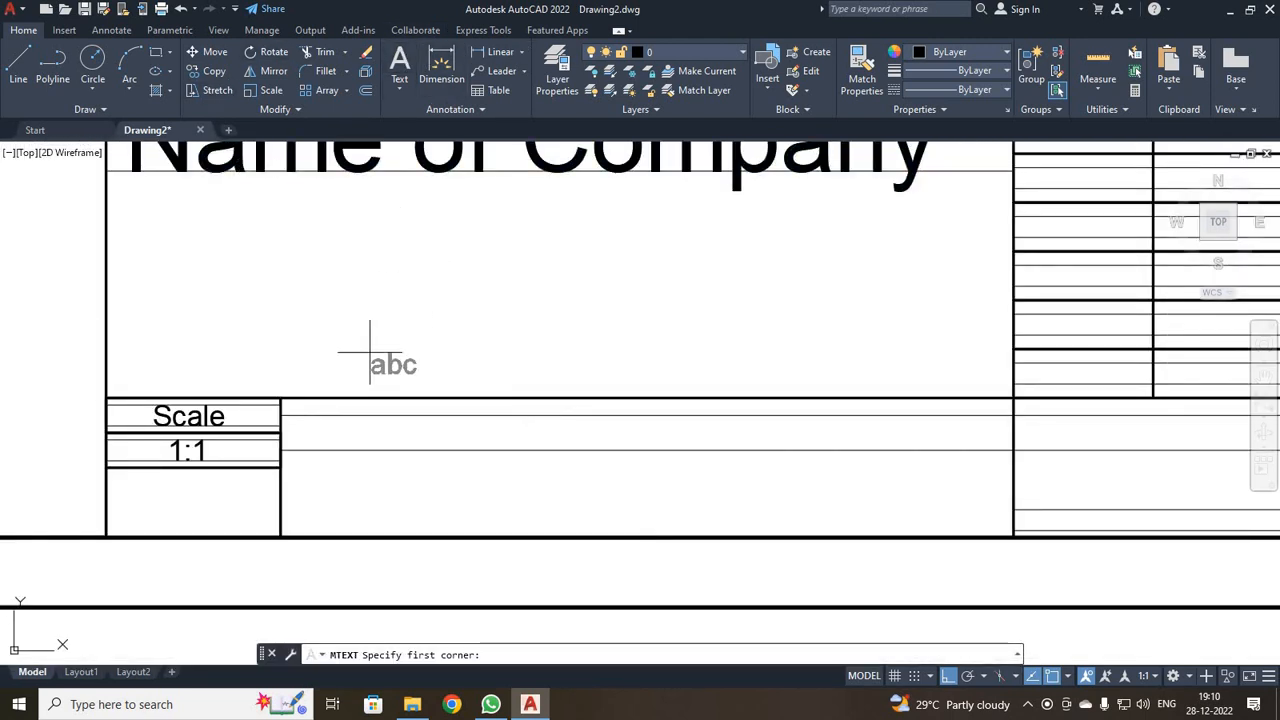
left_click(306, 414)
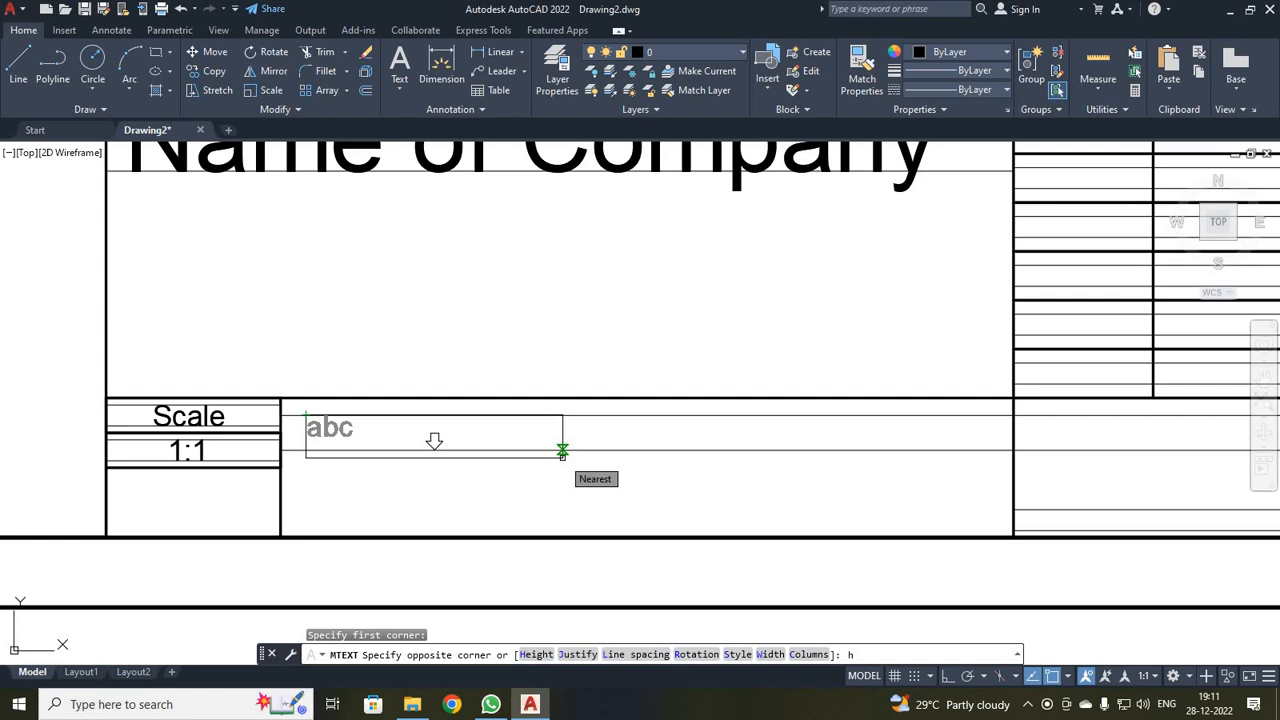
type("h")
key("Return")
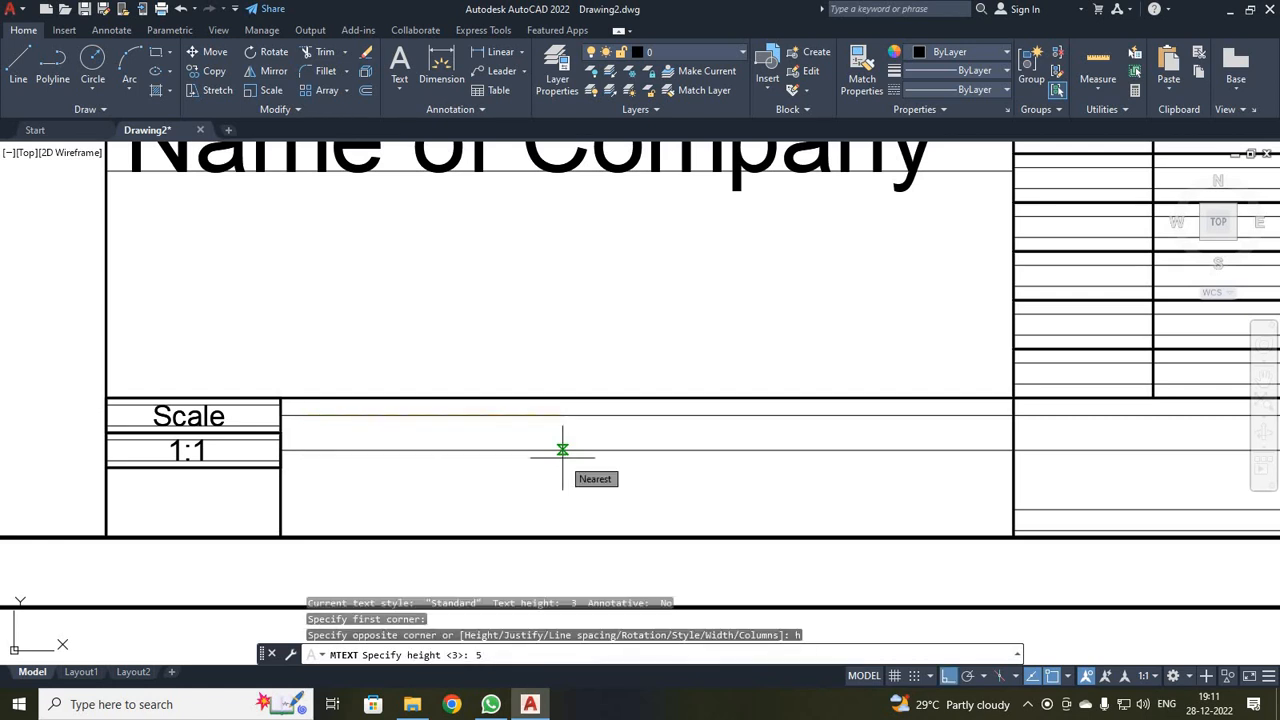
key("Return")
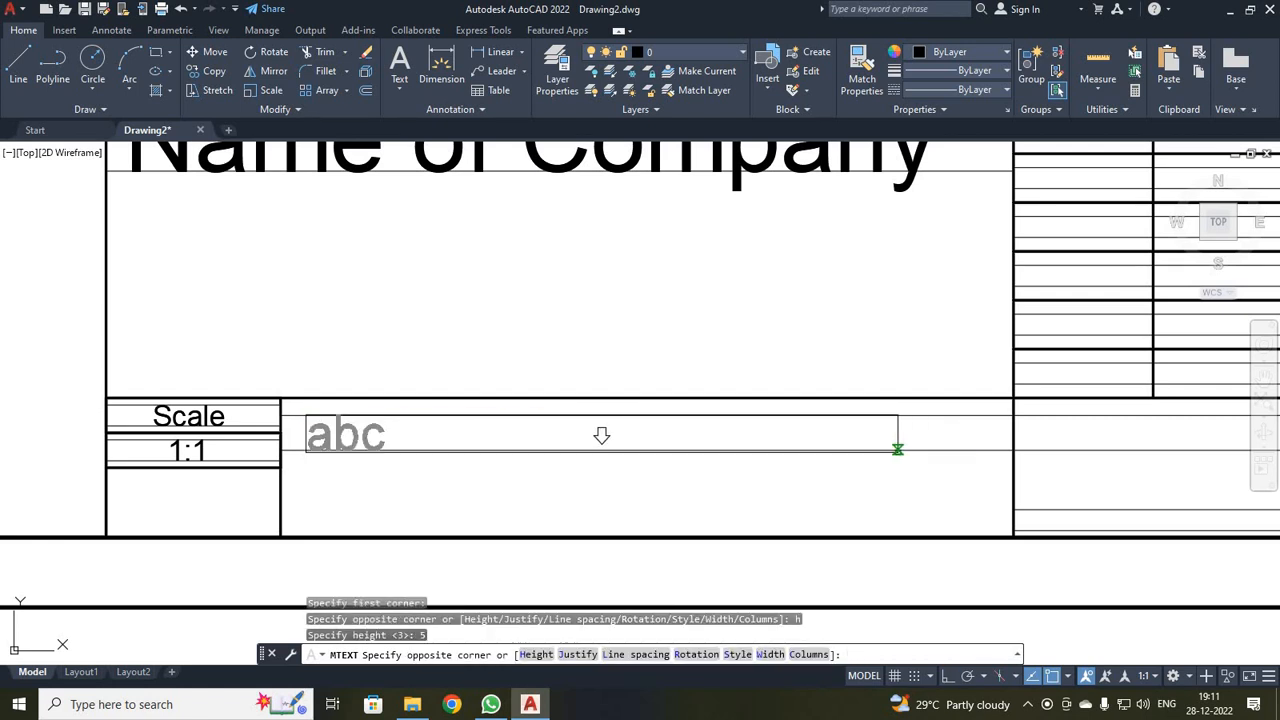
left_click(897, 449)
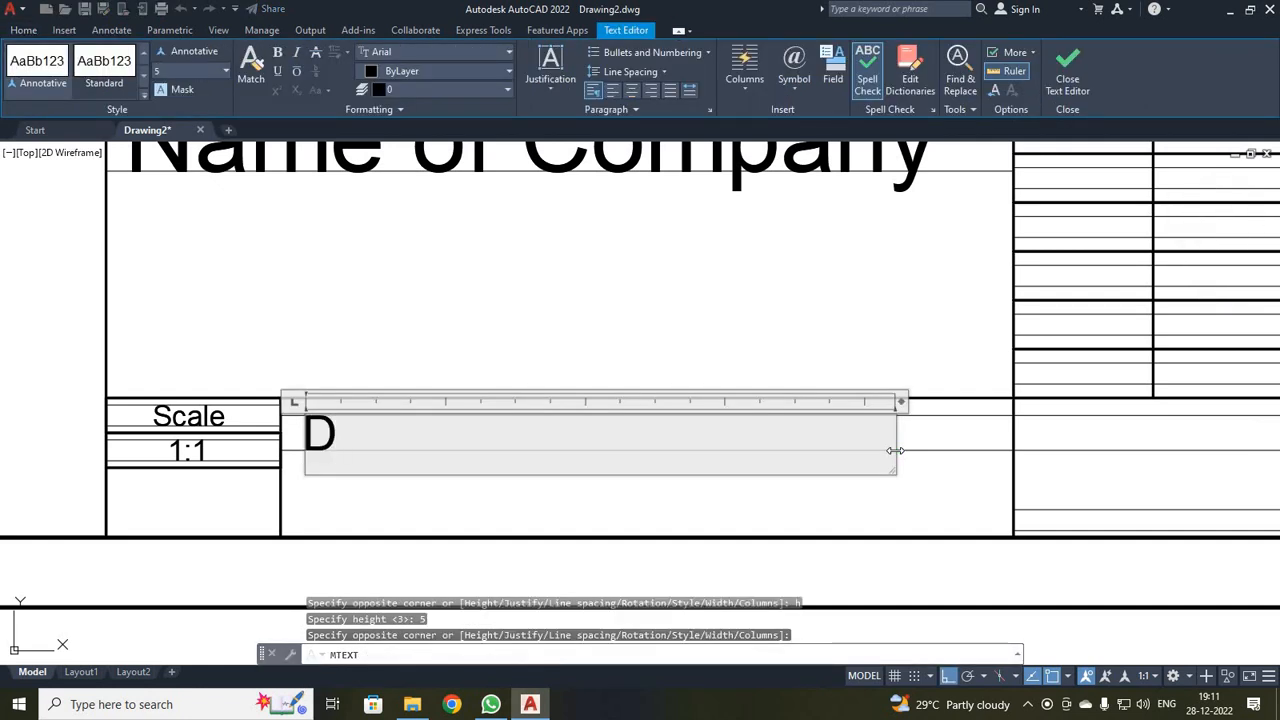
- Enter "Drawing Title" as the wide cell's text and finish editing it
type("Draw")
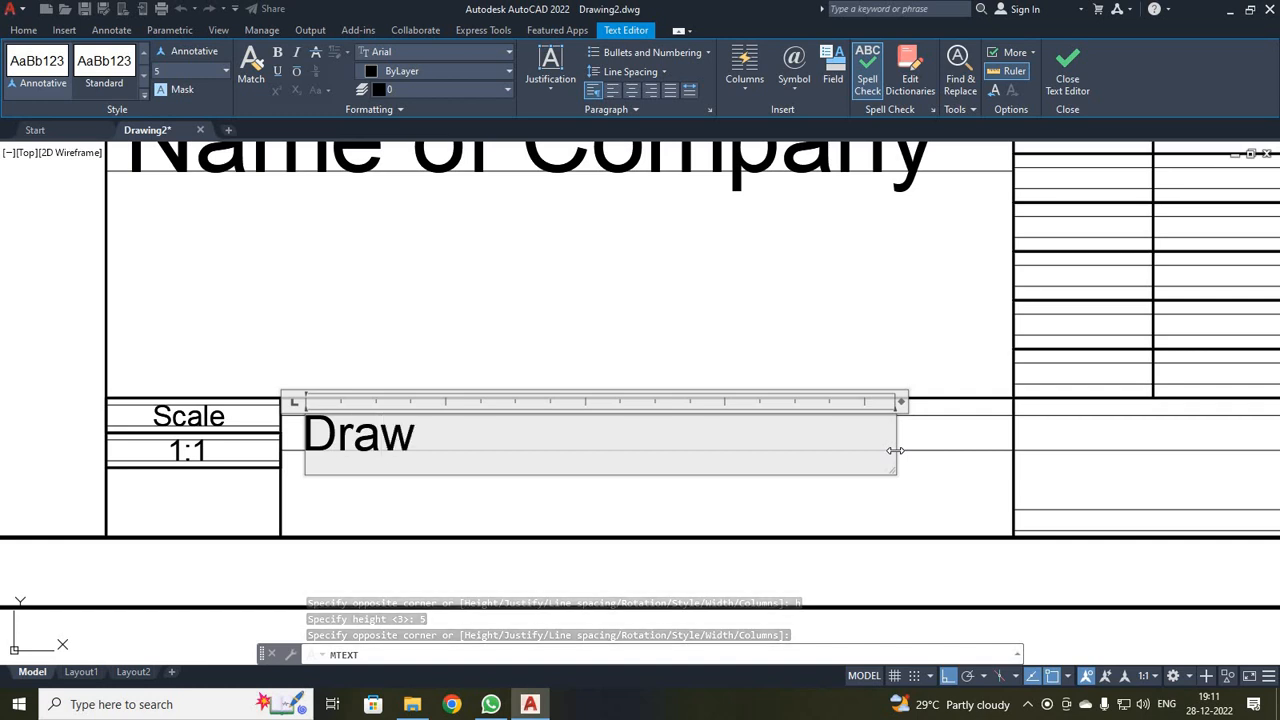
type("ing ")
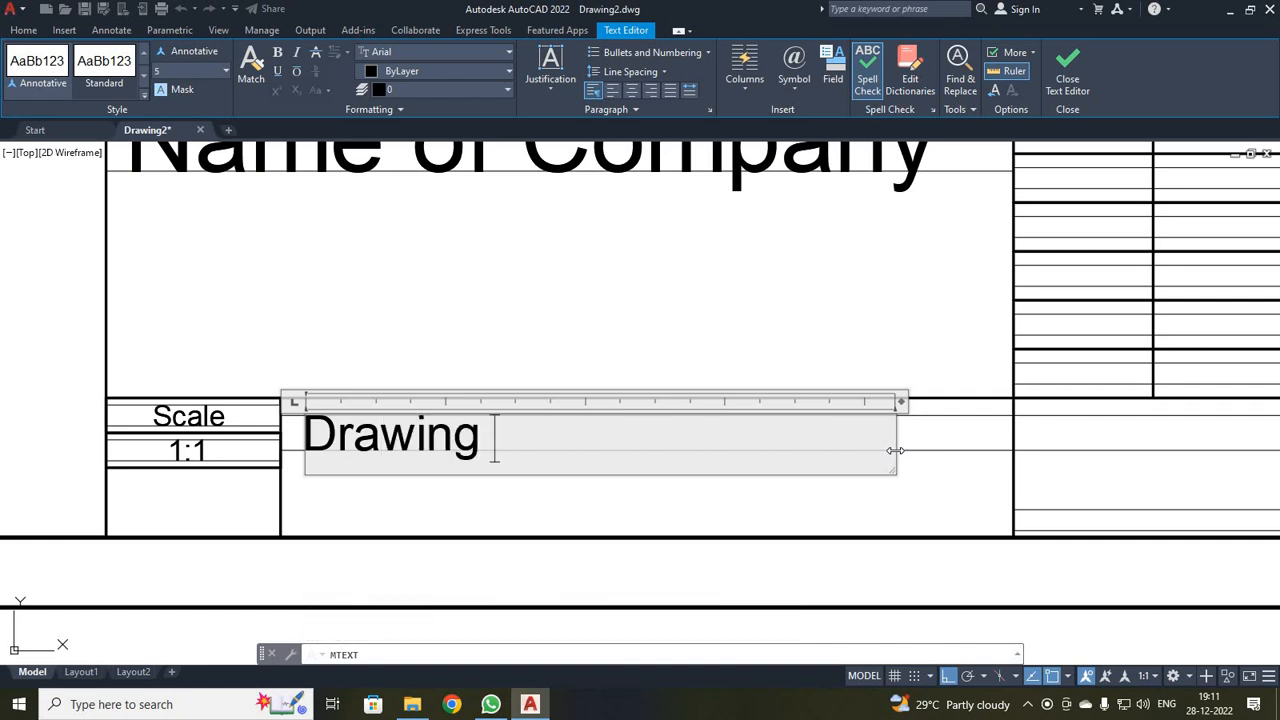
type("Title")
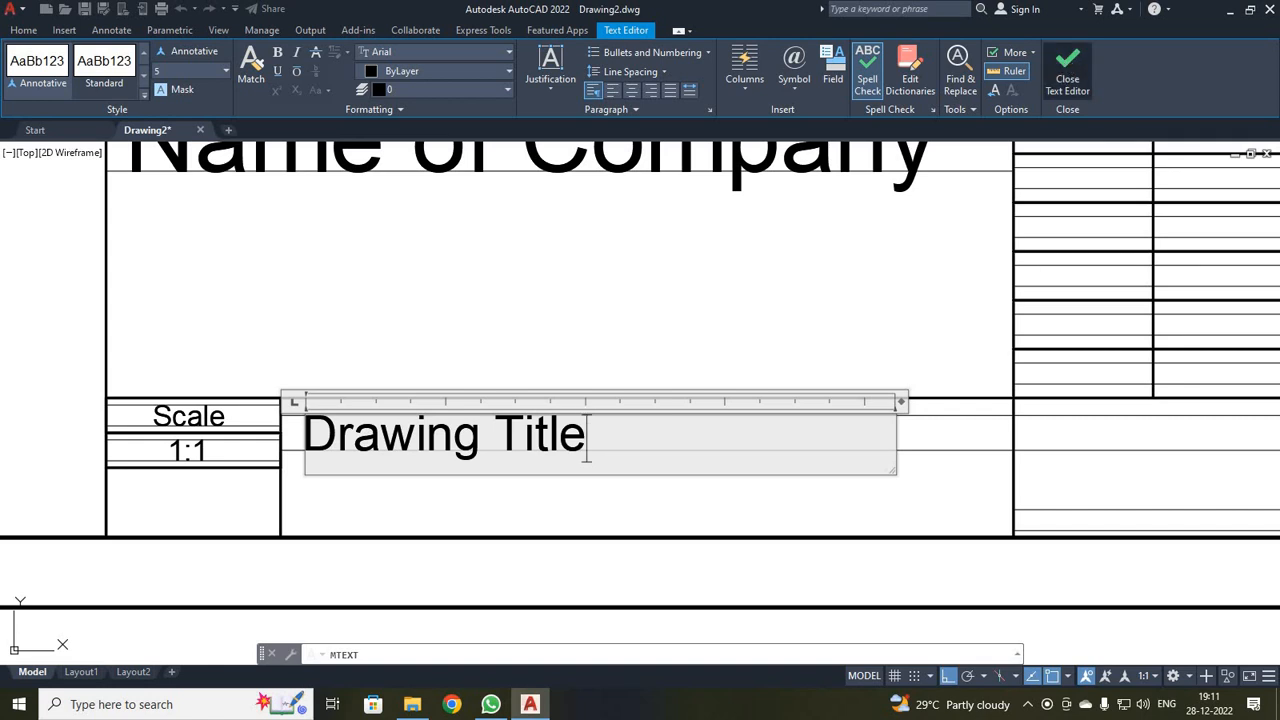
left_click(1069, 434)
middle_click_drag(1069, 434, 641, 438)
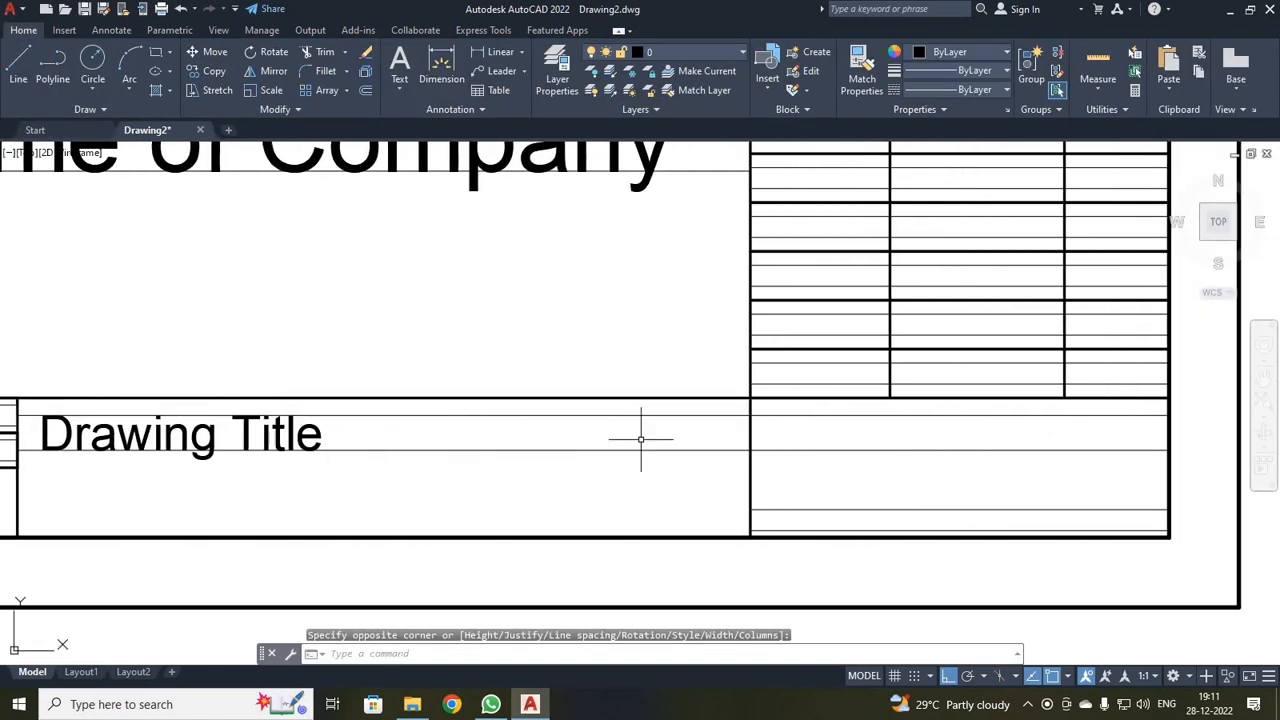
- Add the multiline text "Drawing No:" between the upper guide lines of the cell beside the drawing title cell
scroll(450, 270, "down", 8)
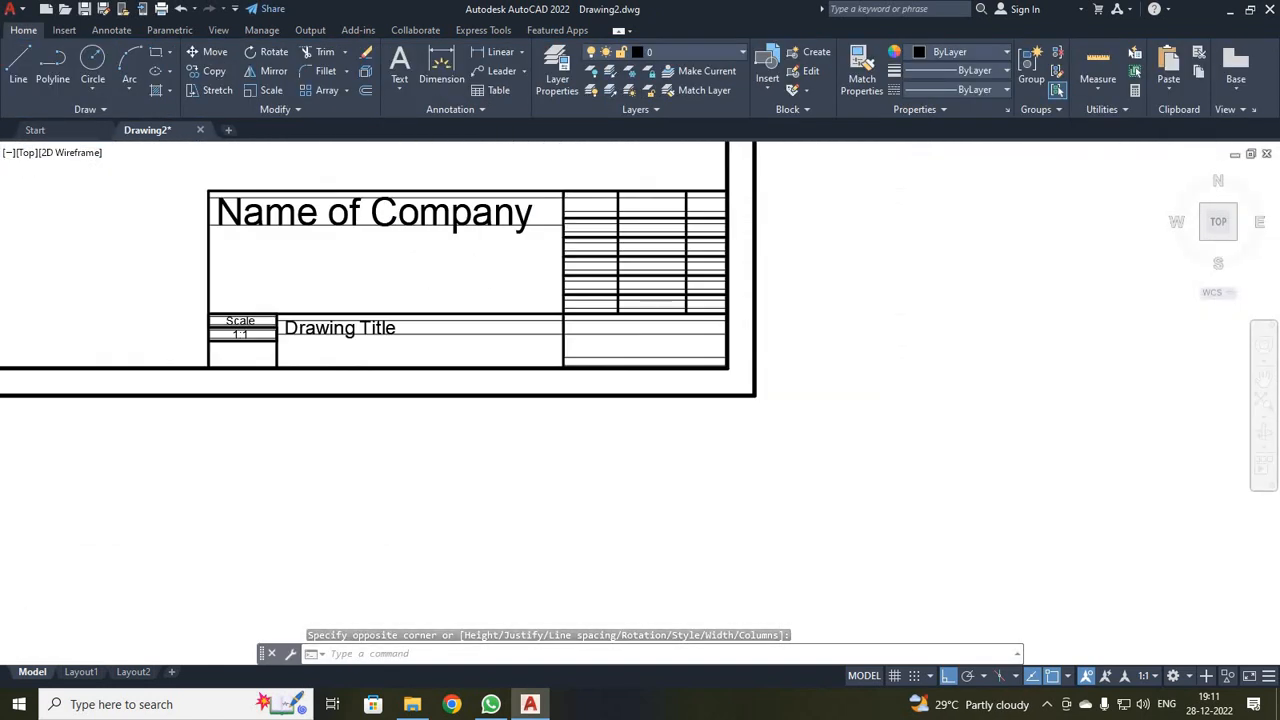
scroll(457, 286, "up", 10)
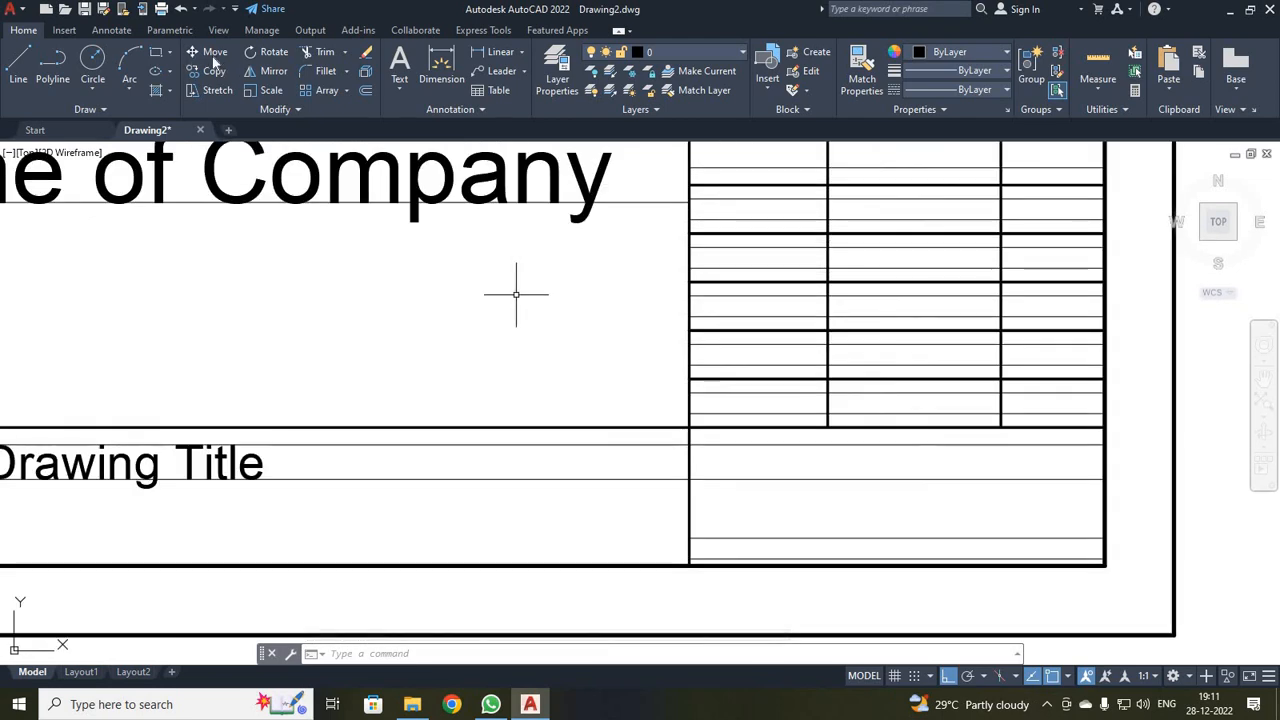
left_click(399, 65)
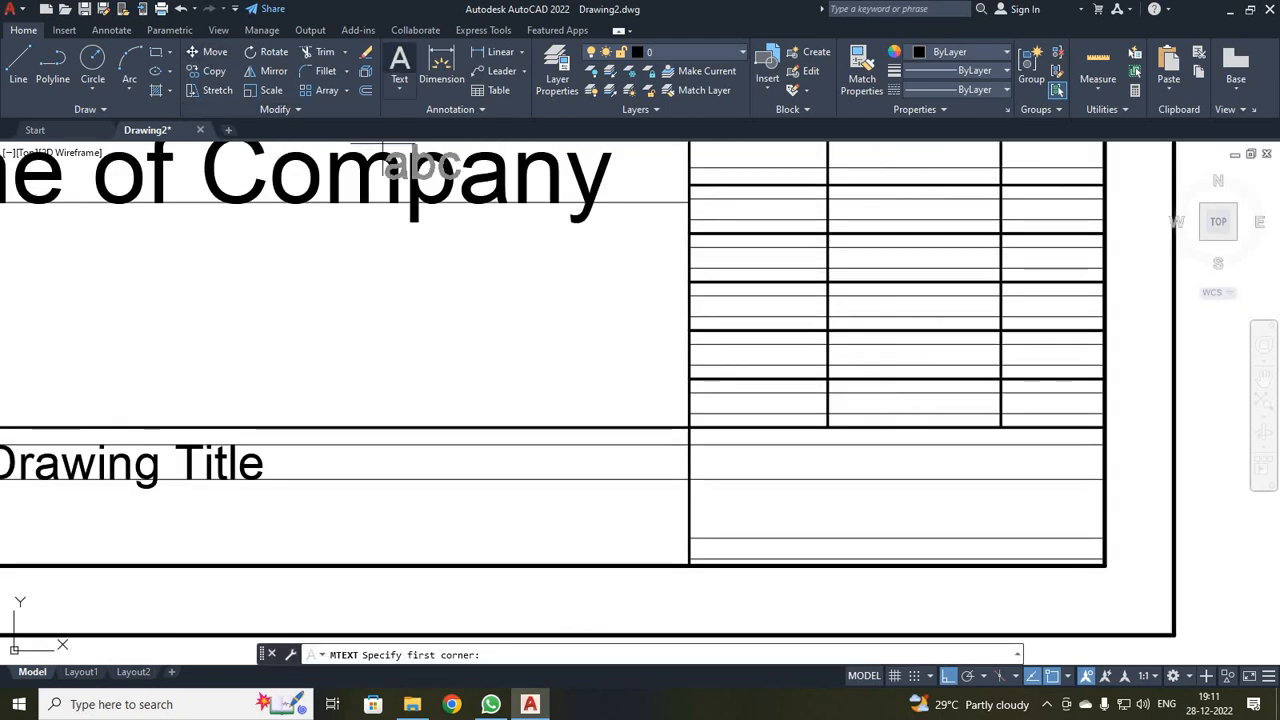
left_click(703, 444)
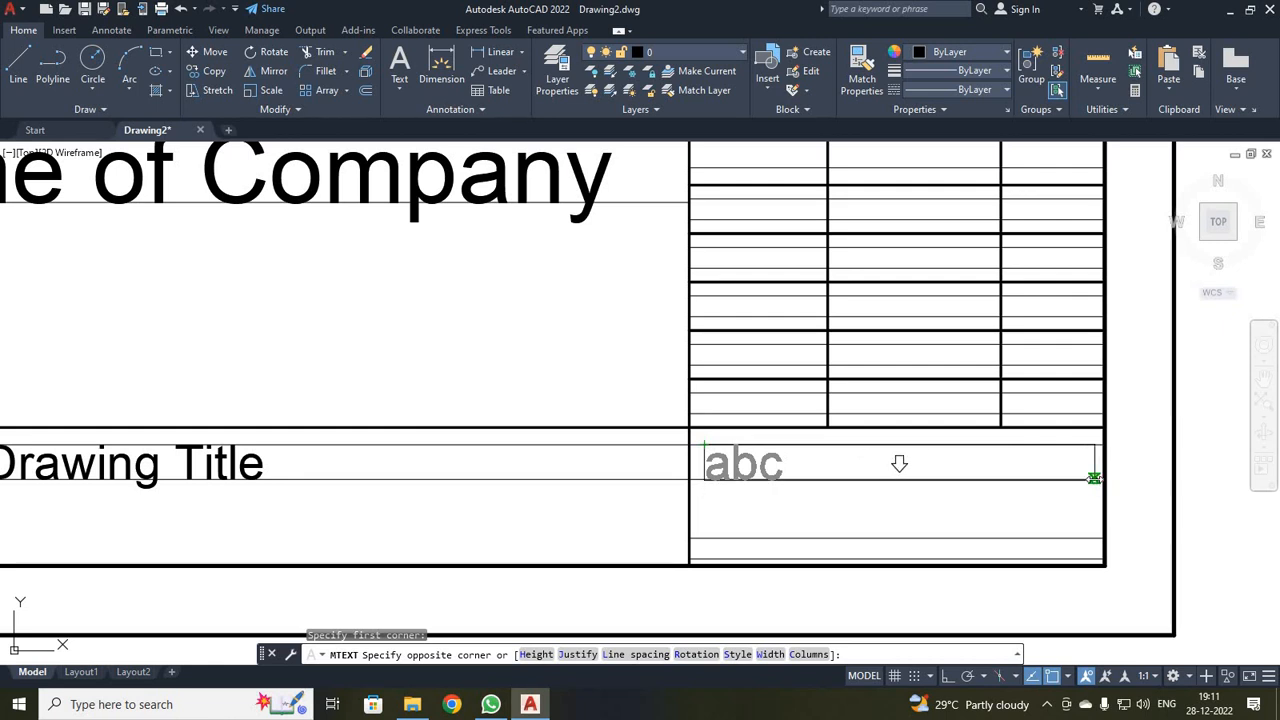
left_click(1094, 478)
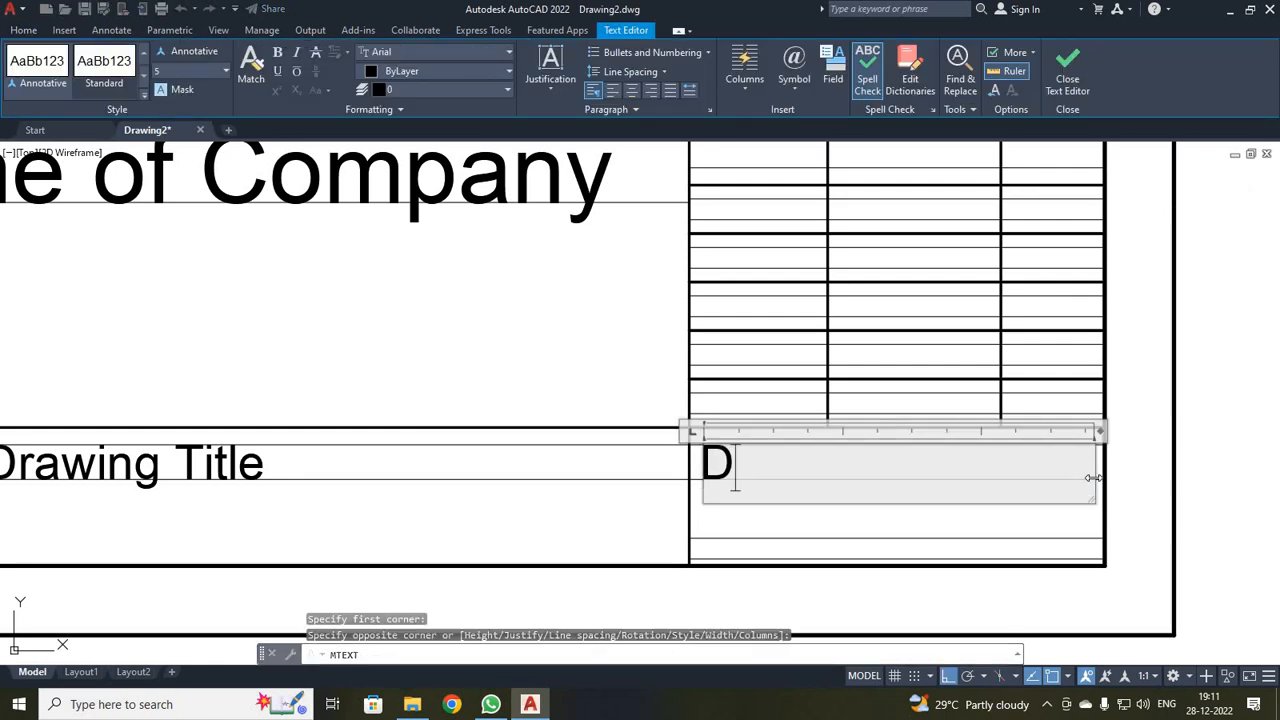
type("Drw")
key("BackSpace")
type("a")
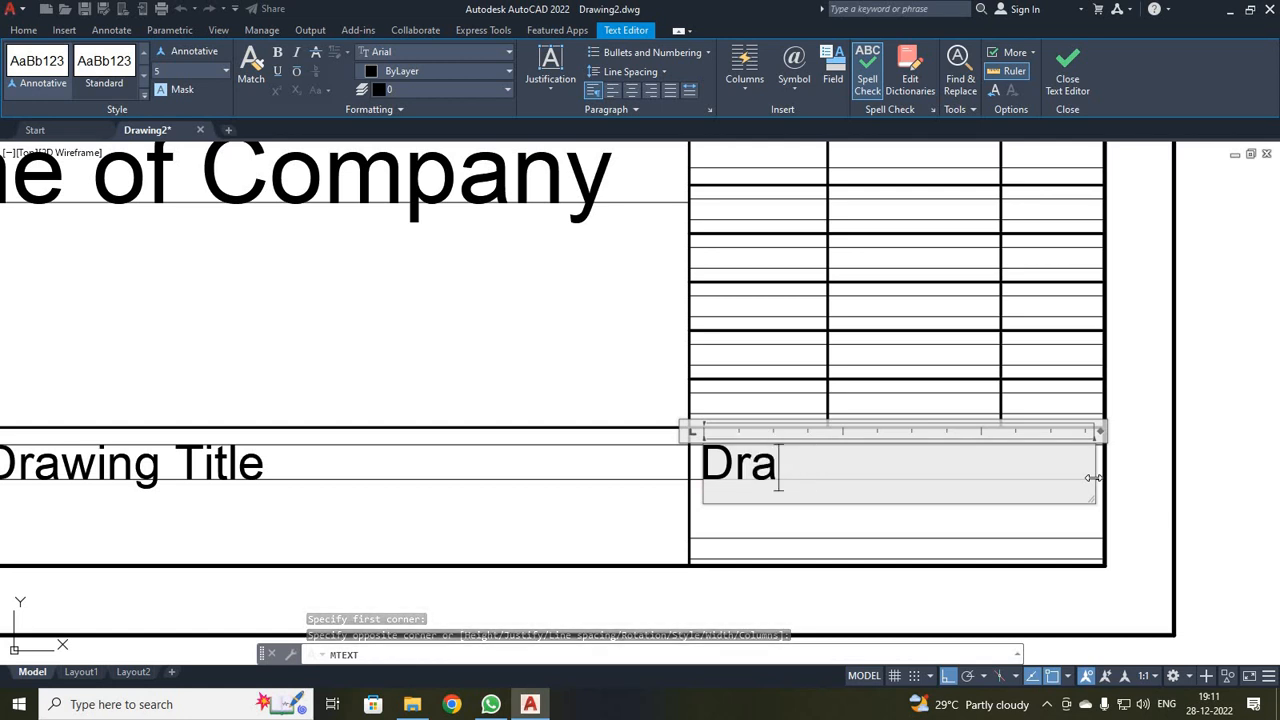
type("wing No:")
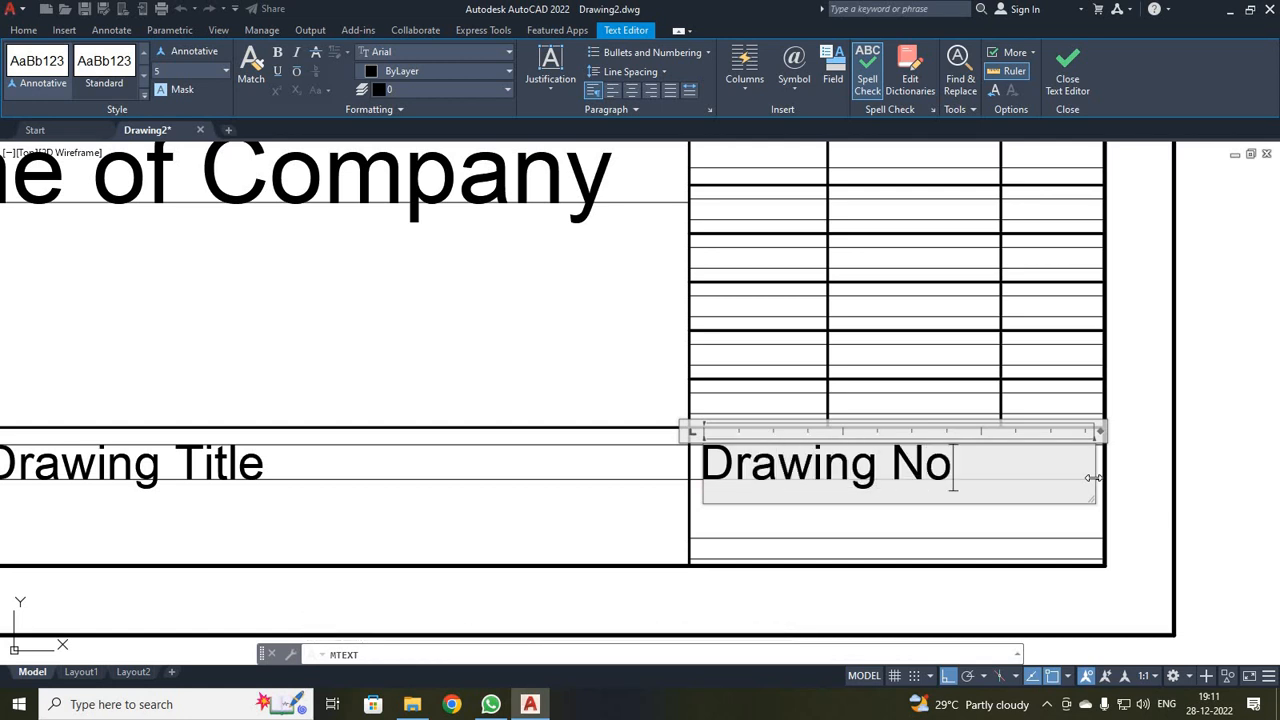
left_click(1060, 80)
- Add the multiline text "Name" between the guide lines of the middle column's header cell in the small table
scroll(863, 310, "down", 2)
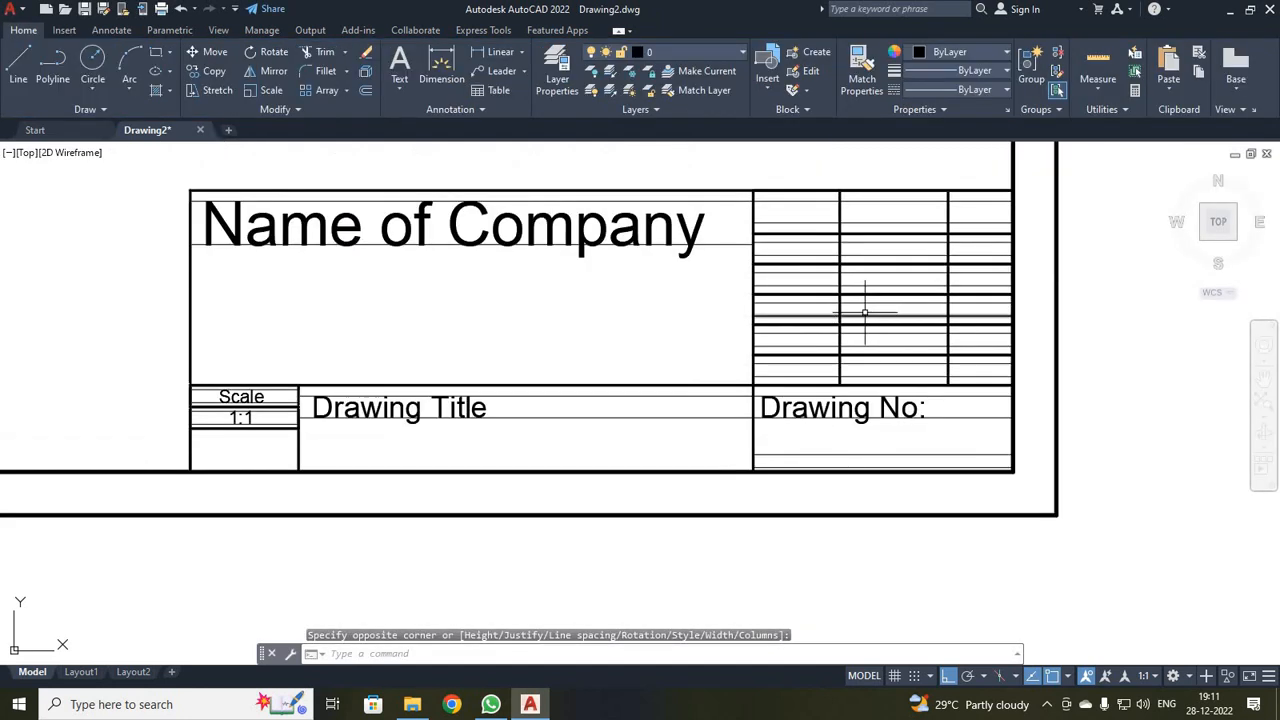
middle_click_drag(843, 306, 885, 442)
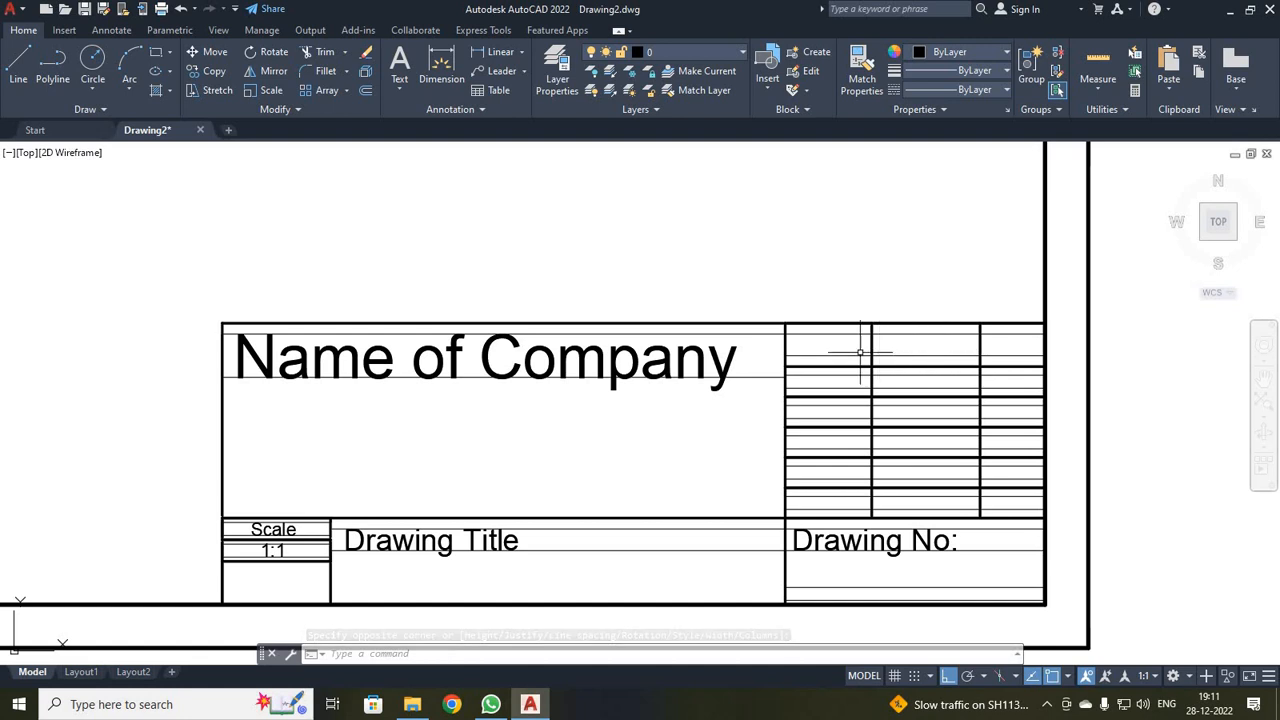
mouse_move(860, 352)
middle_mouse_down()
mouse_move(880, 371)
mouse_move(694, 354)
middle_mouse_up()
scroll(691, 354, "up", 2)
scroll(691, 356, "down", 2)
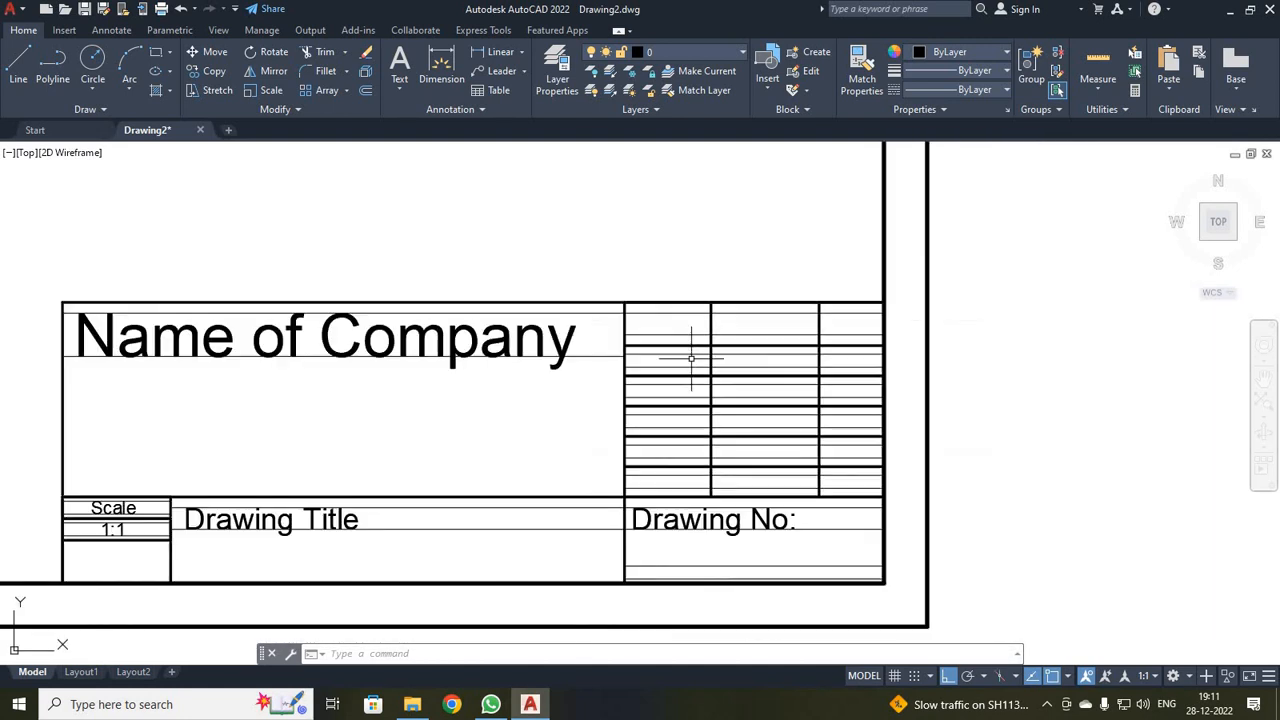
left_click(399, 64)
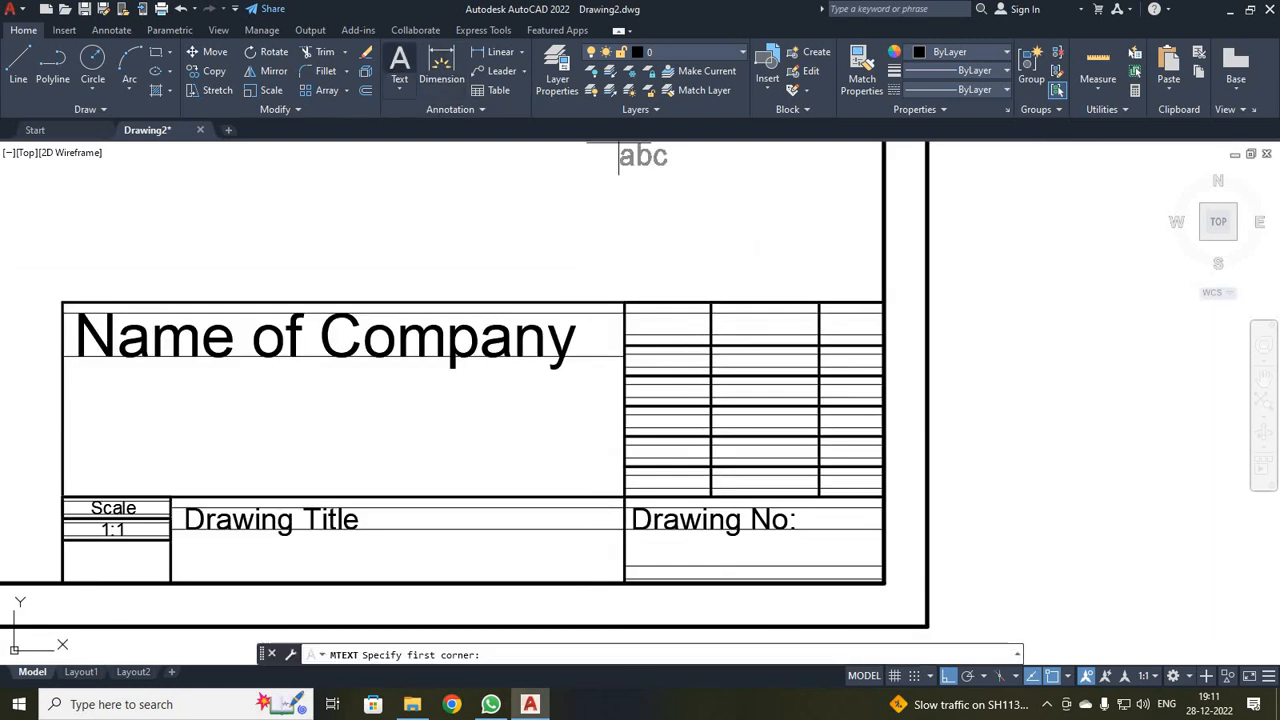
scroll(696, 313, "up", 2)
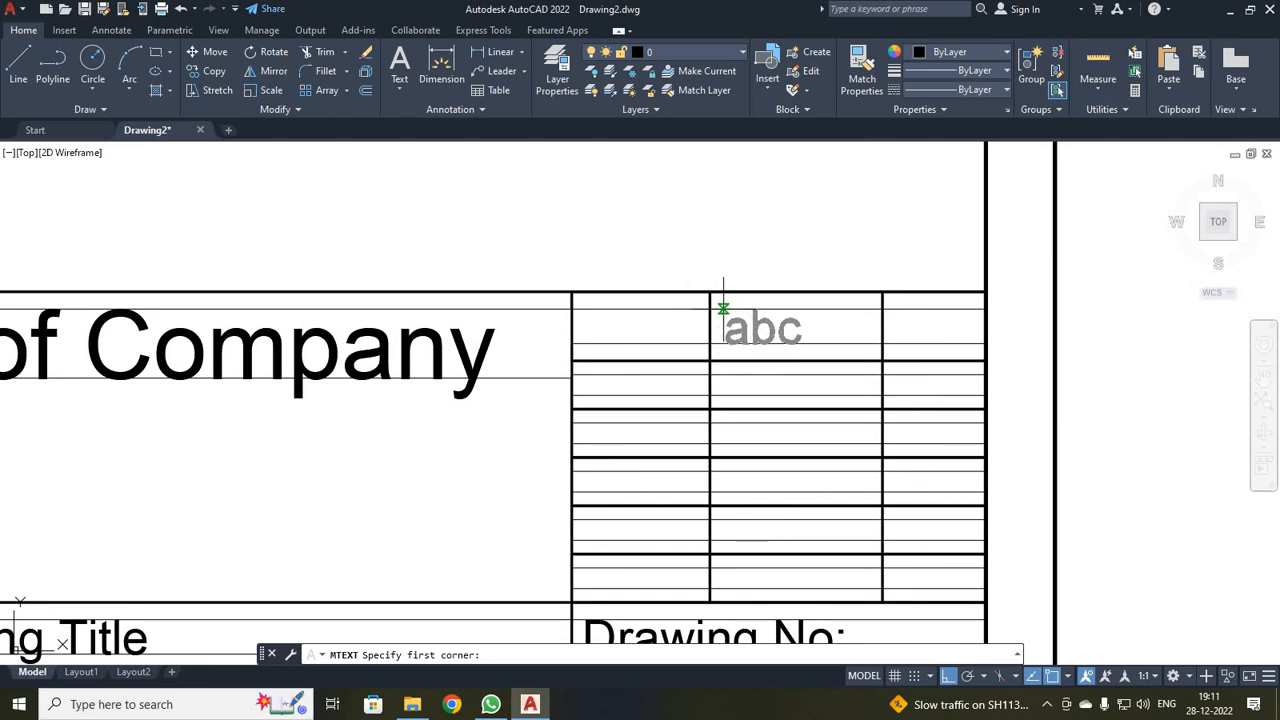
left_click(720, 309)
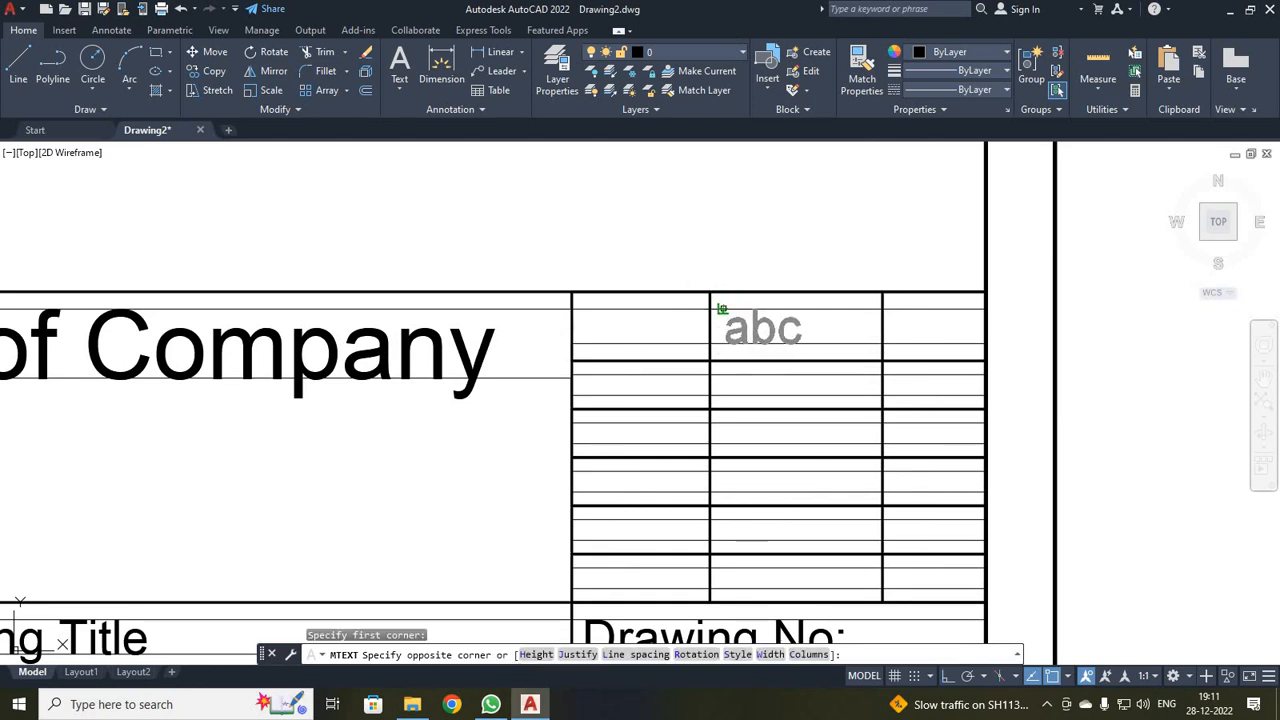
left_click(857, 343)
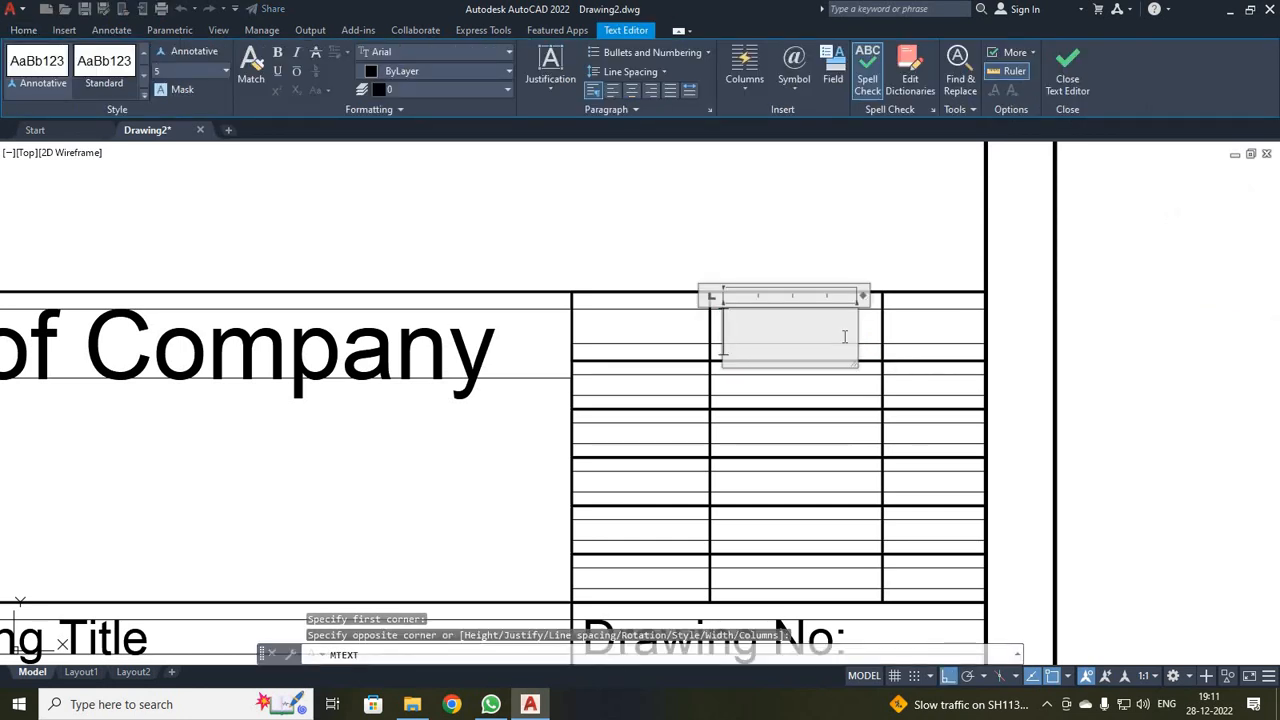
type("Name")
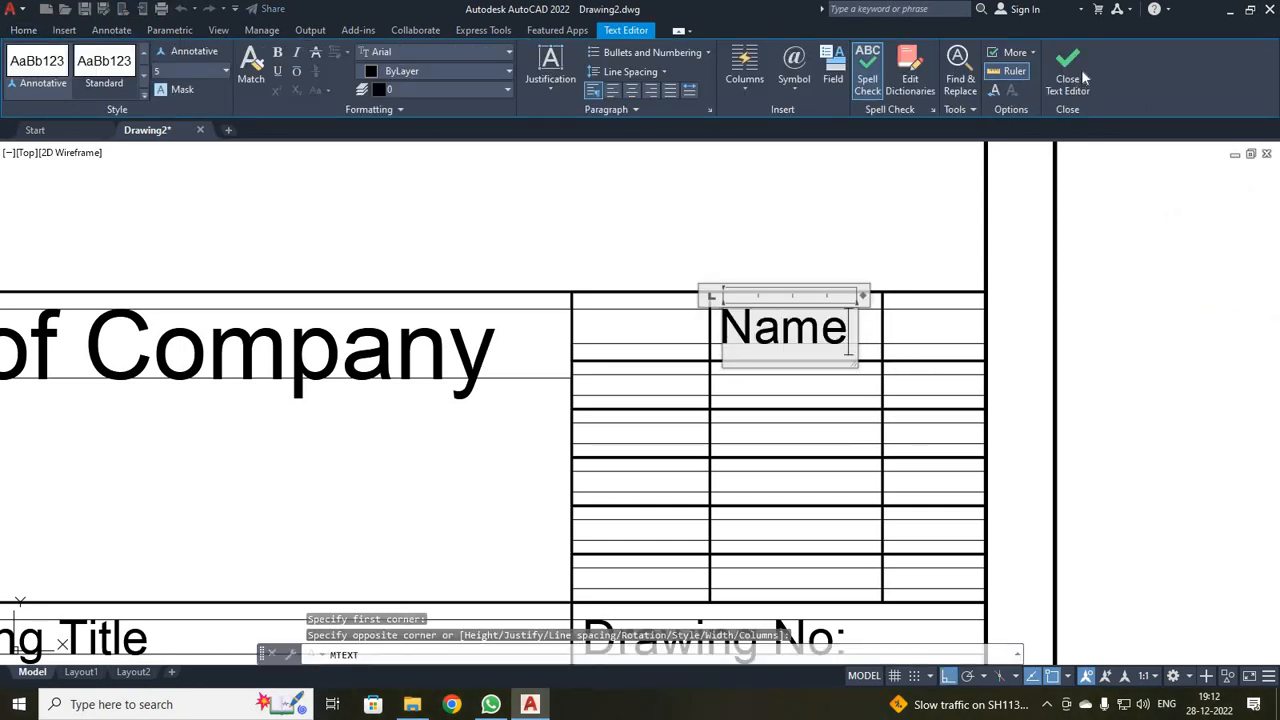
left_click(1081, 66)
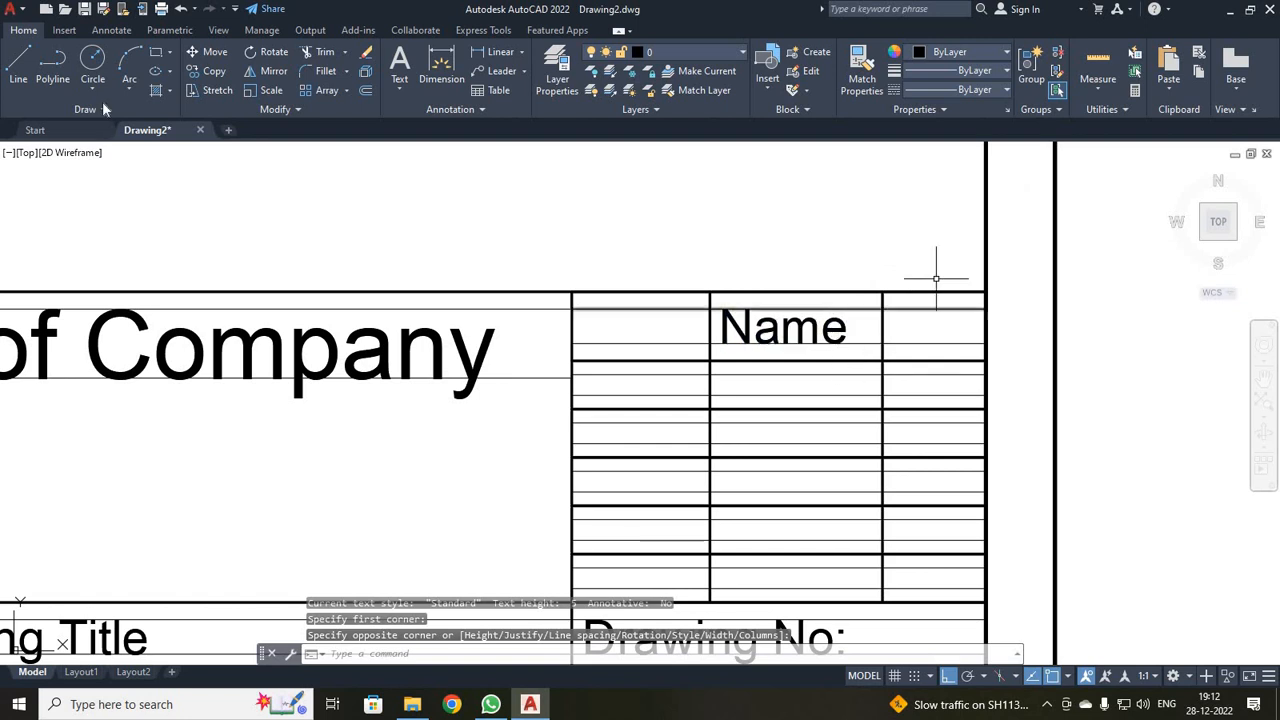
- Add the multiline text "Date" between the guide lines of the header cell beside "Name"
left_click(399, 70)
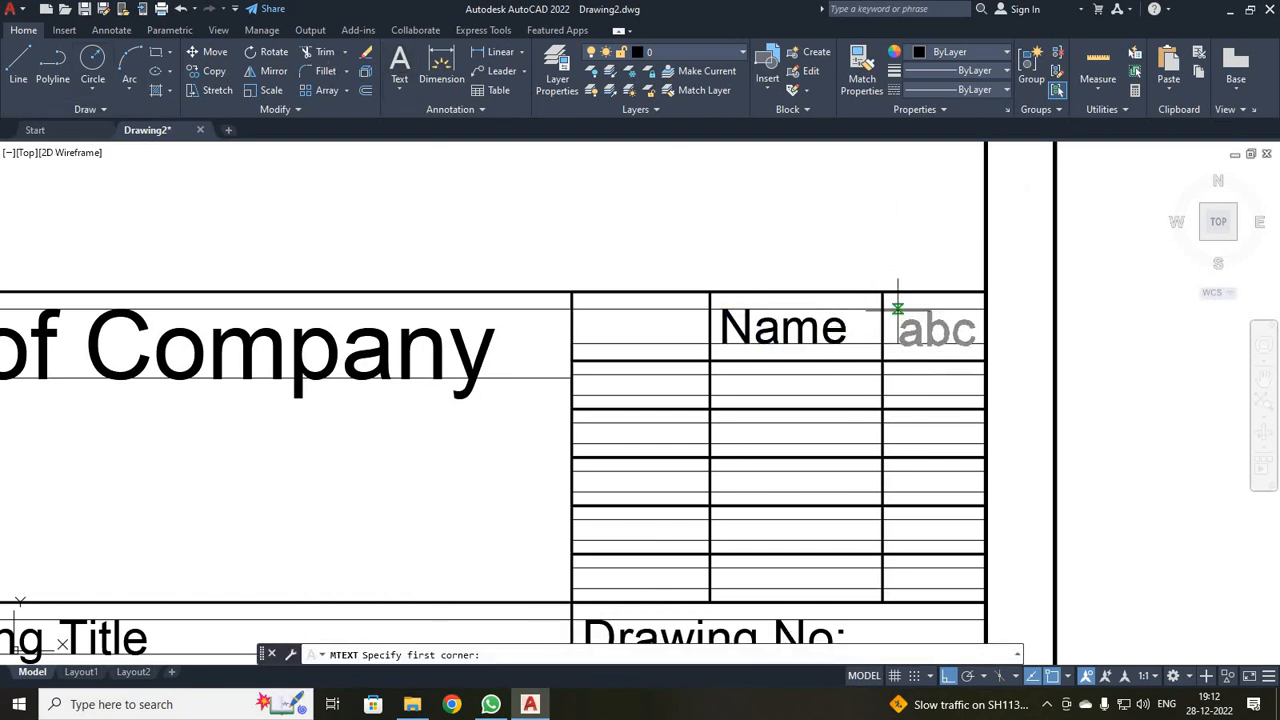
scroll(893, 309, "up", 4)
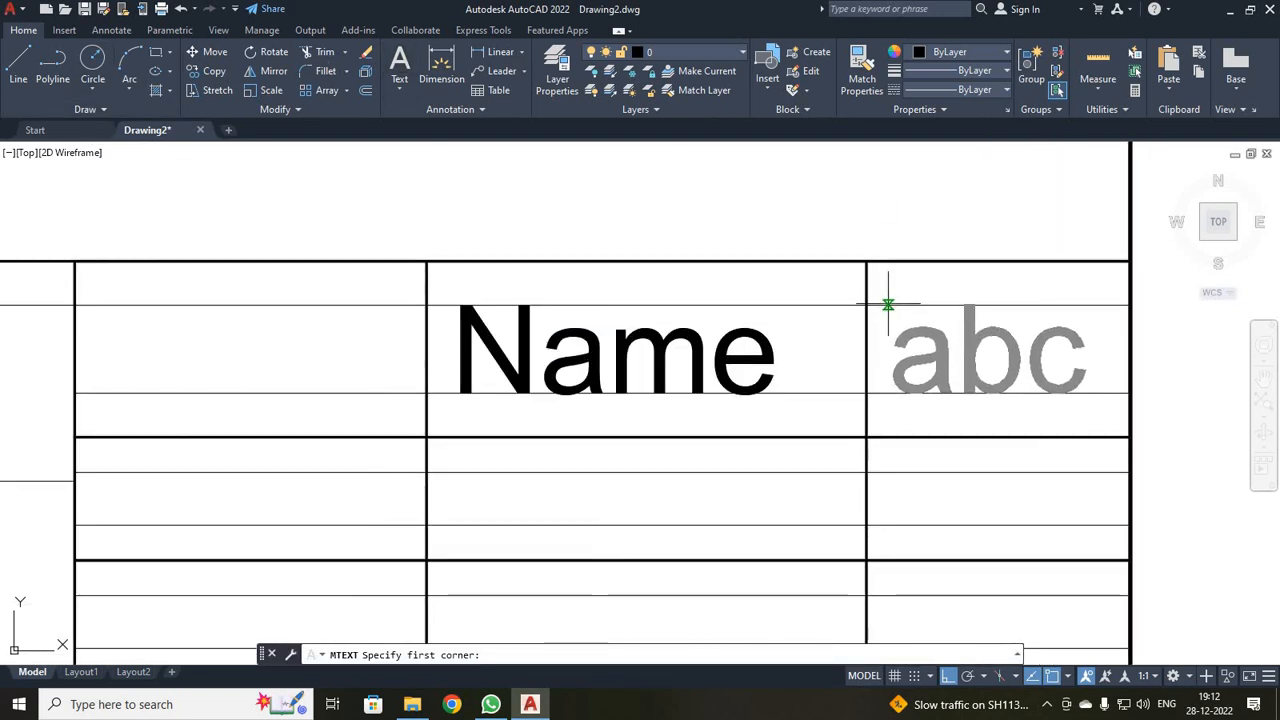
left_click(878, 304)
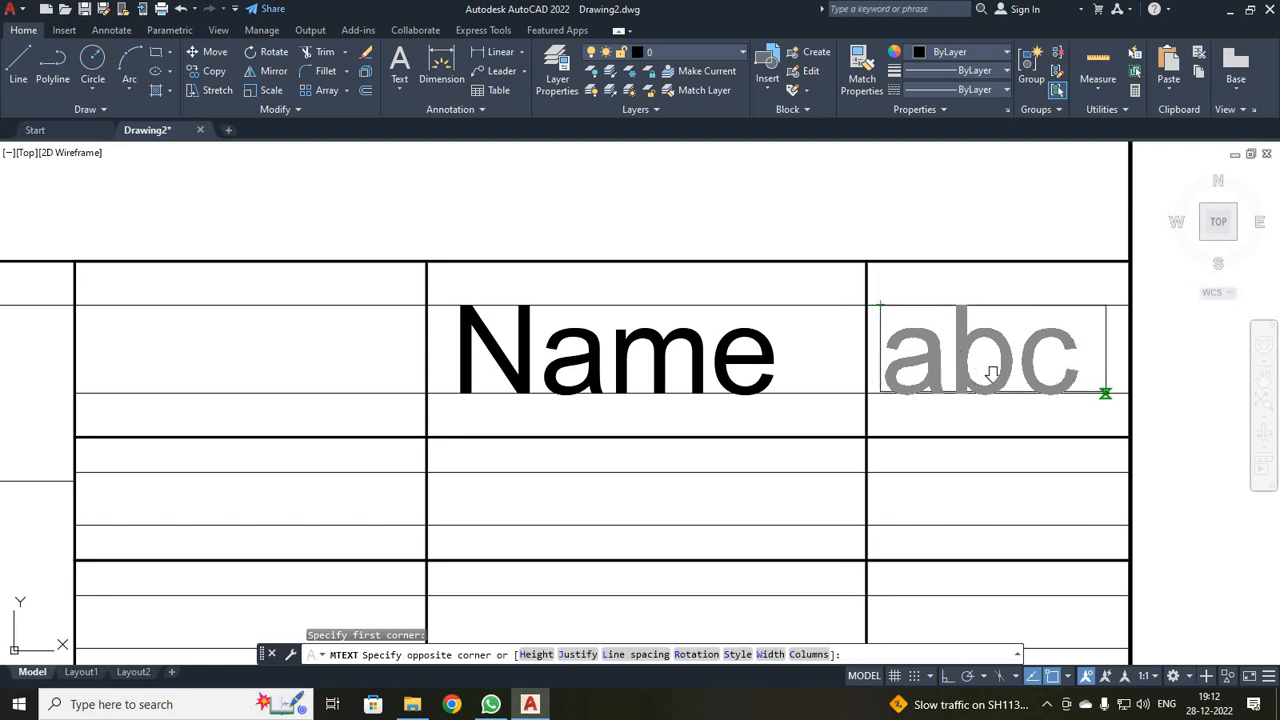
left_click(1106, 395)
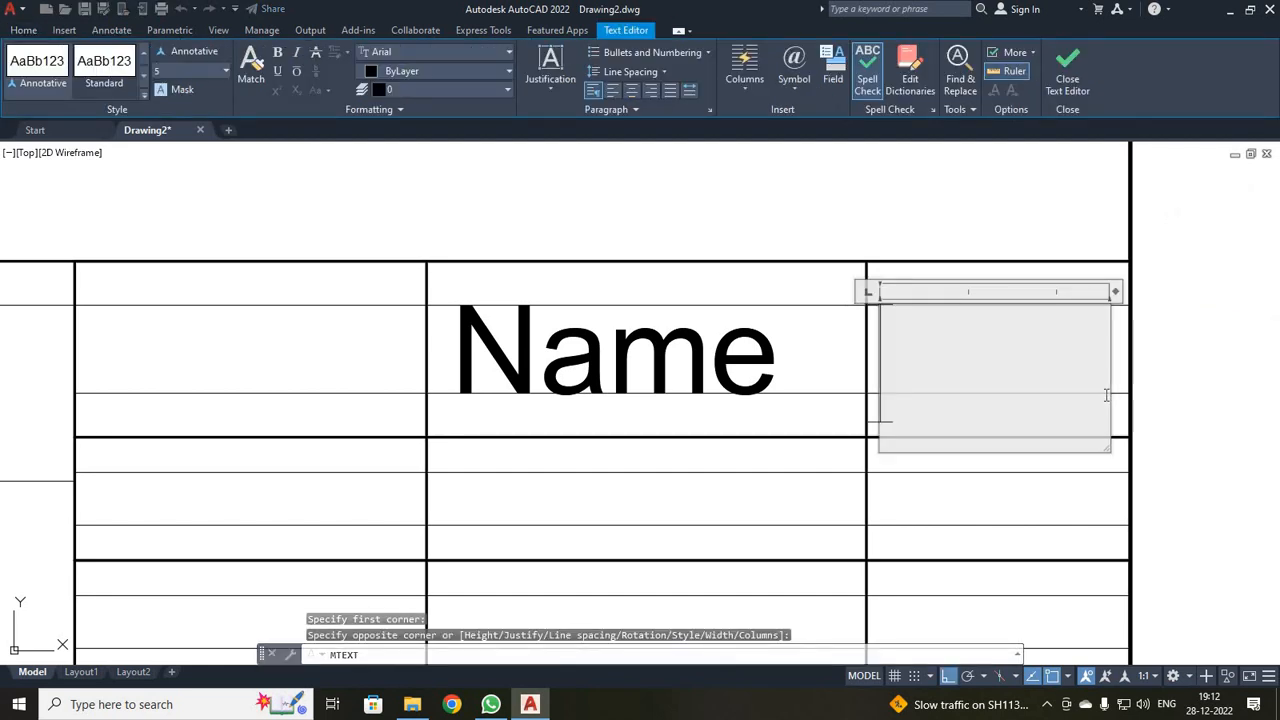
type("Date")
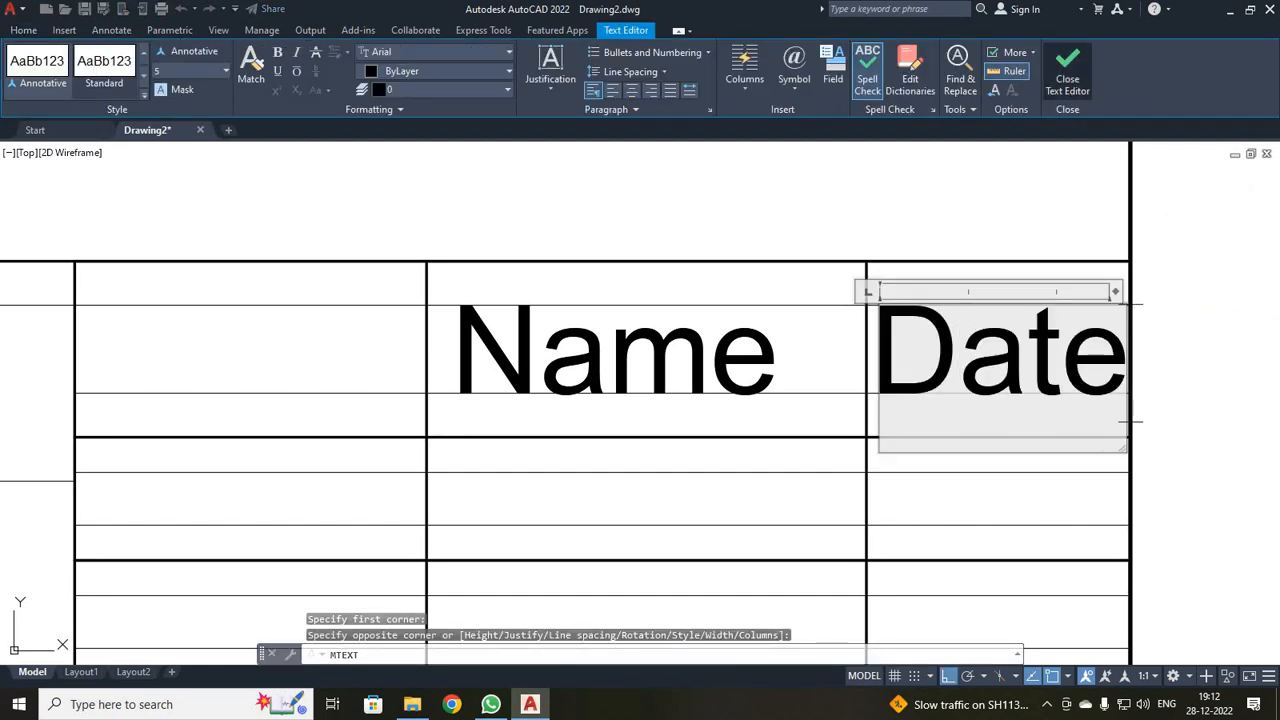
left_click(1067, 80)
- Examine the reference title block's row labels below the header row and compare them with the new title block
scroll(853, 415, "down", 8)
scroll(827, 467, "up", 2)
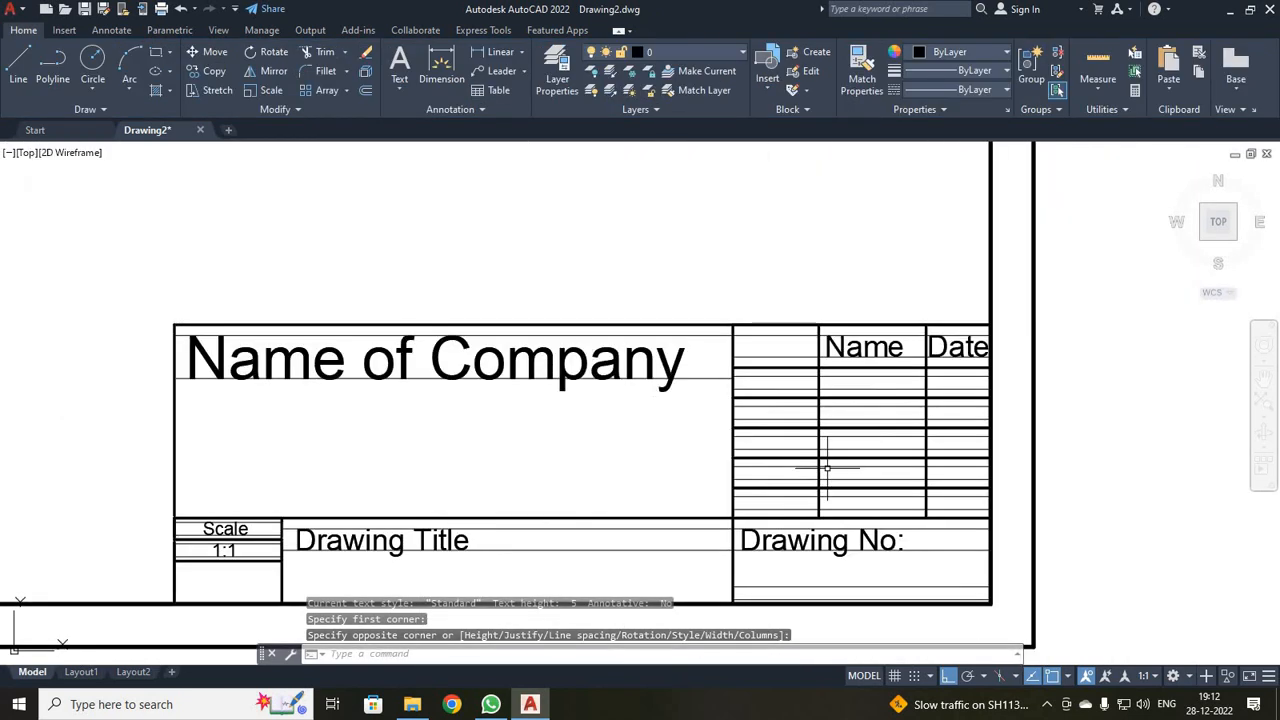
middle_click(827, 483)
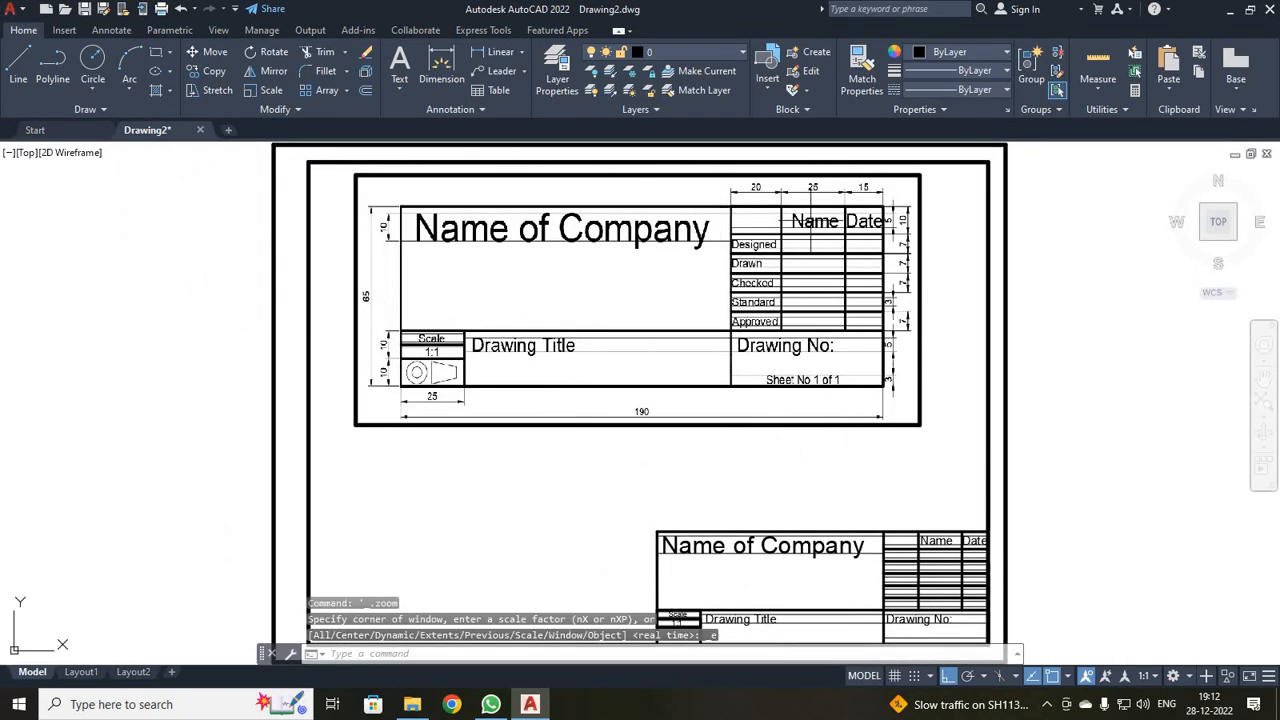
scroll(760, 300, "up", 2)
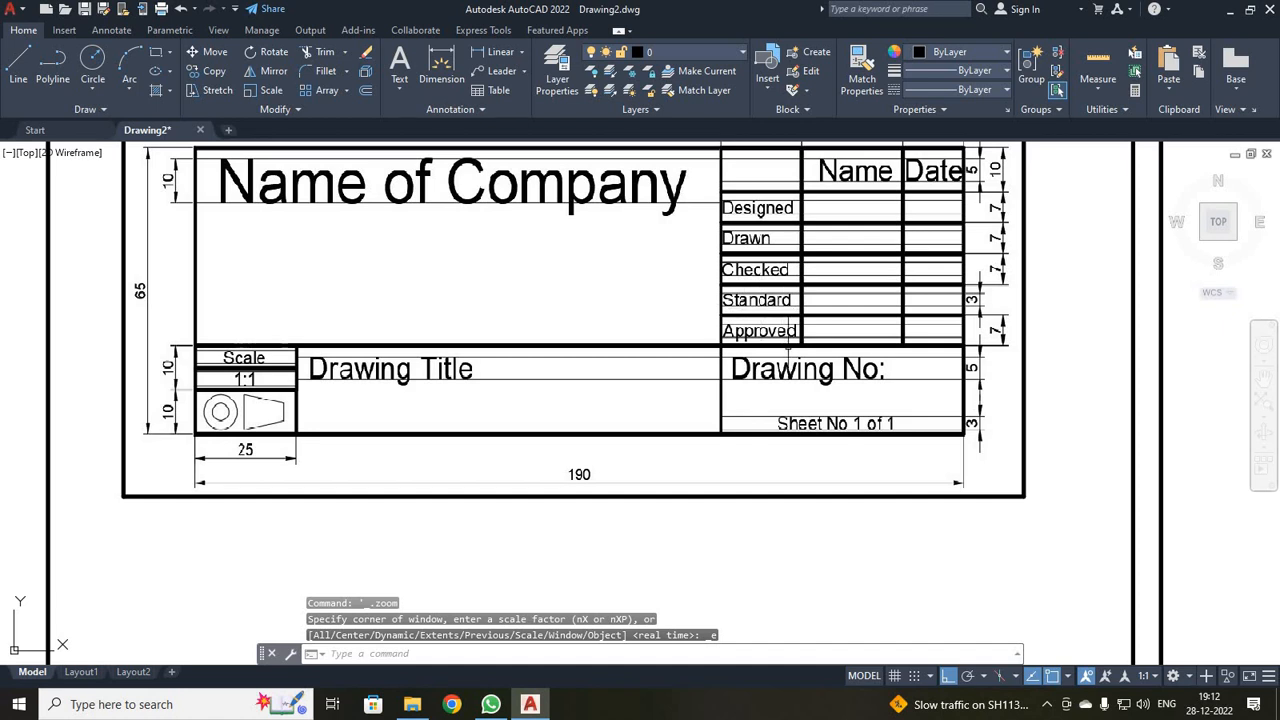
middle_click_drag(837, 531, 682, 341)
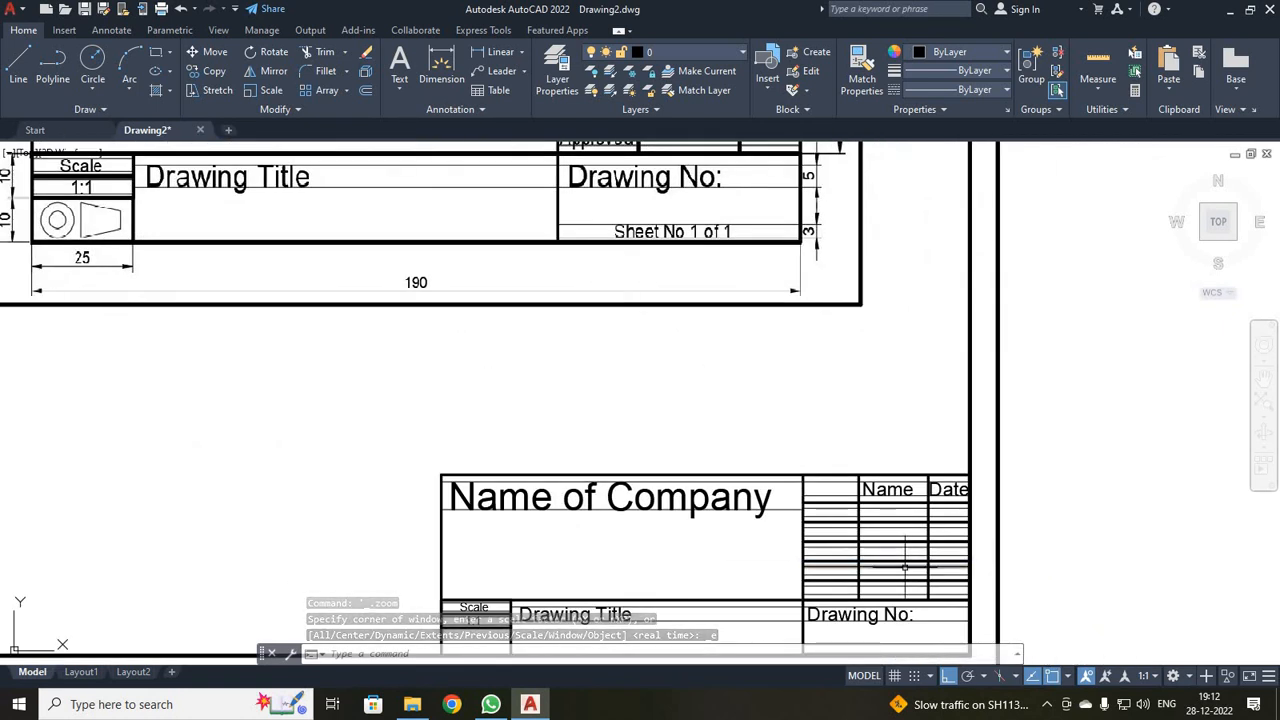
scroll(897, 565, "up", 4)
scroll(897, 565, "down", 5)
scroll(729, 329, "up", 3)
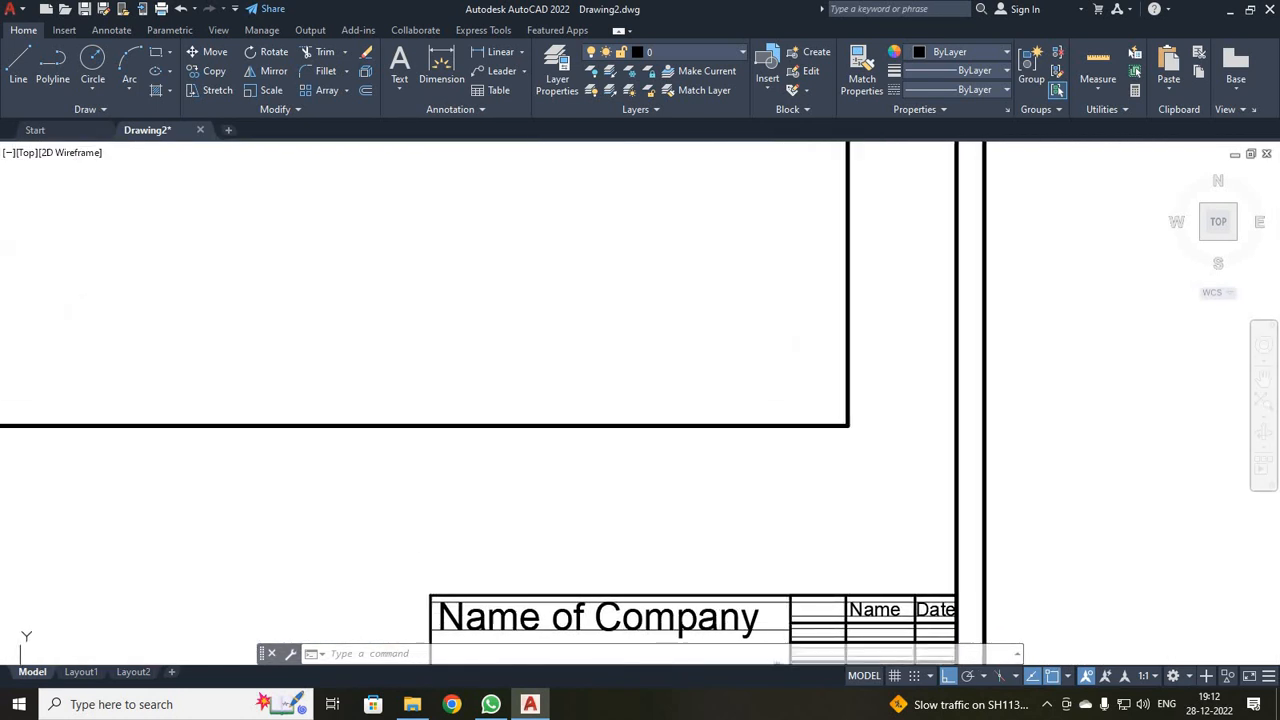
scroll(657, 410, "down", 2)
scroll(624, 254, "up", 2)
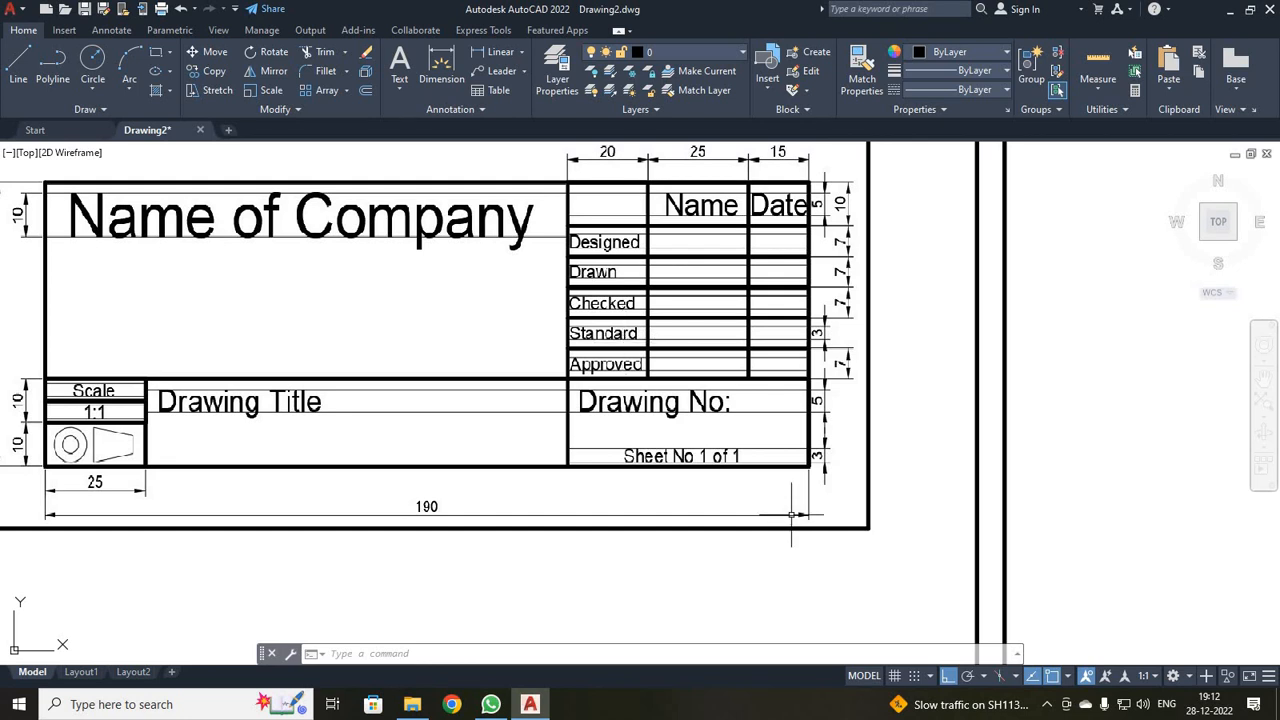
scroll(730, 578, "down", 2)
scroll(654, 343, "up", 3)
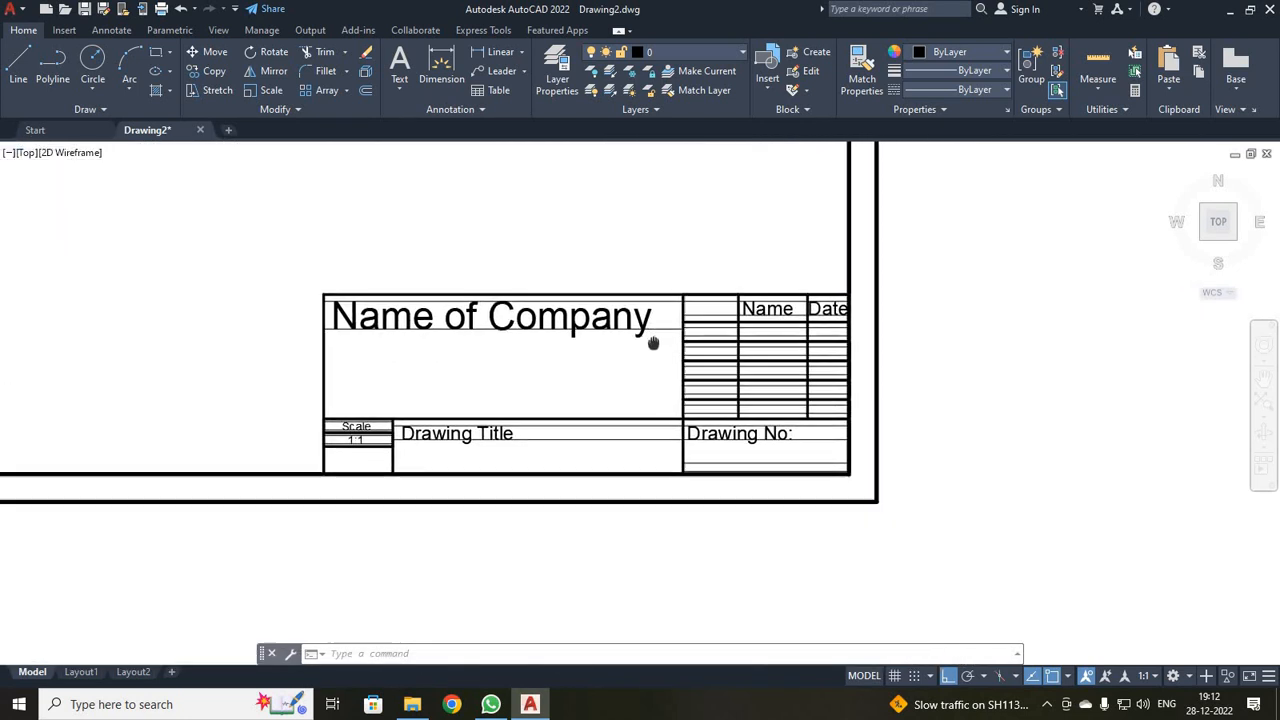
- Add the multiline text "Designed" at height 3 between the guide lines of the first column's cell directly below the header row
scroll(708, 383, "up", 3)
middle_click_drag(709, 388, 683, 442)
scroll(683, 442, "down", 1)
scroll(724, 410, "up", 1)
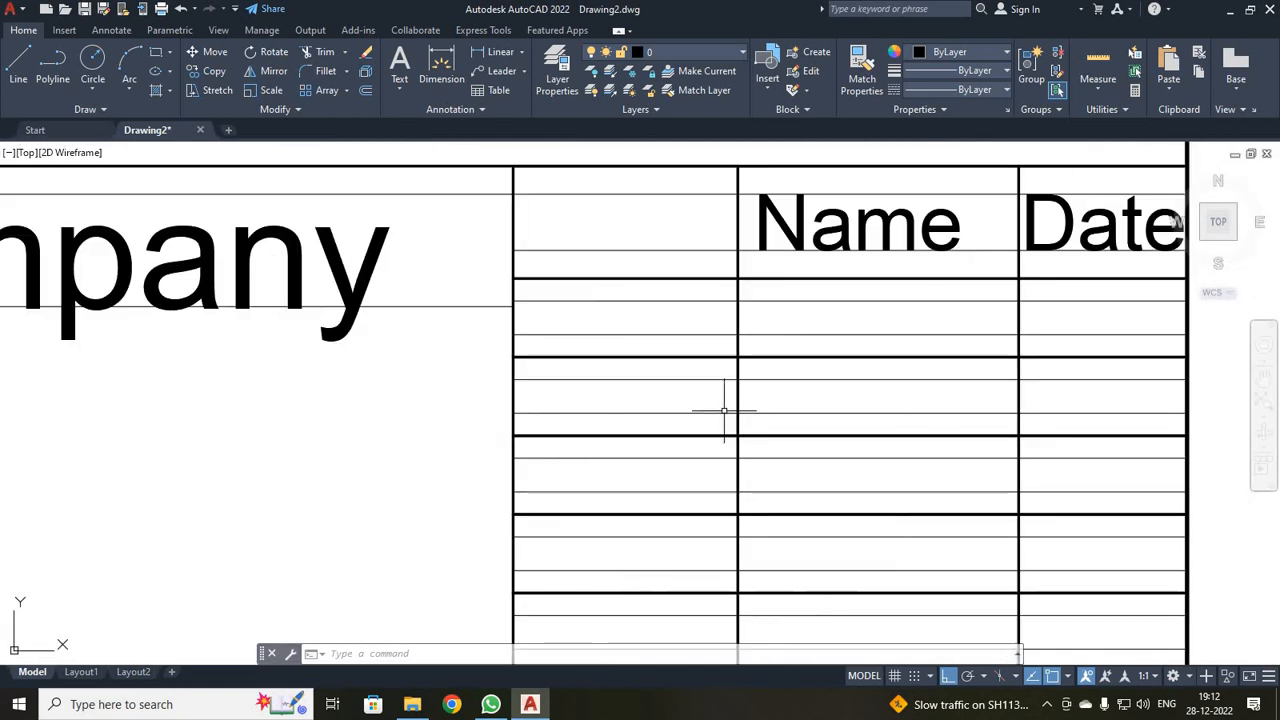
middle_click_drag(721, 368, 737, 286)
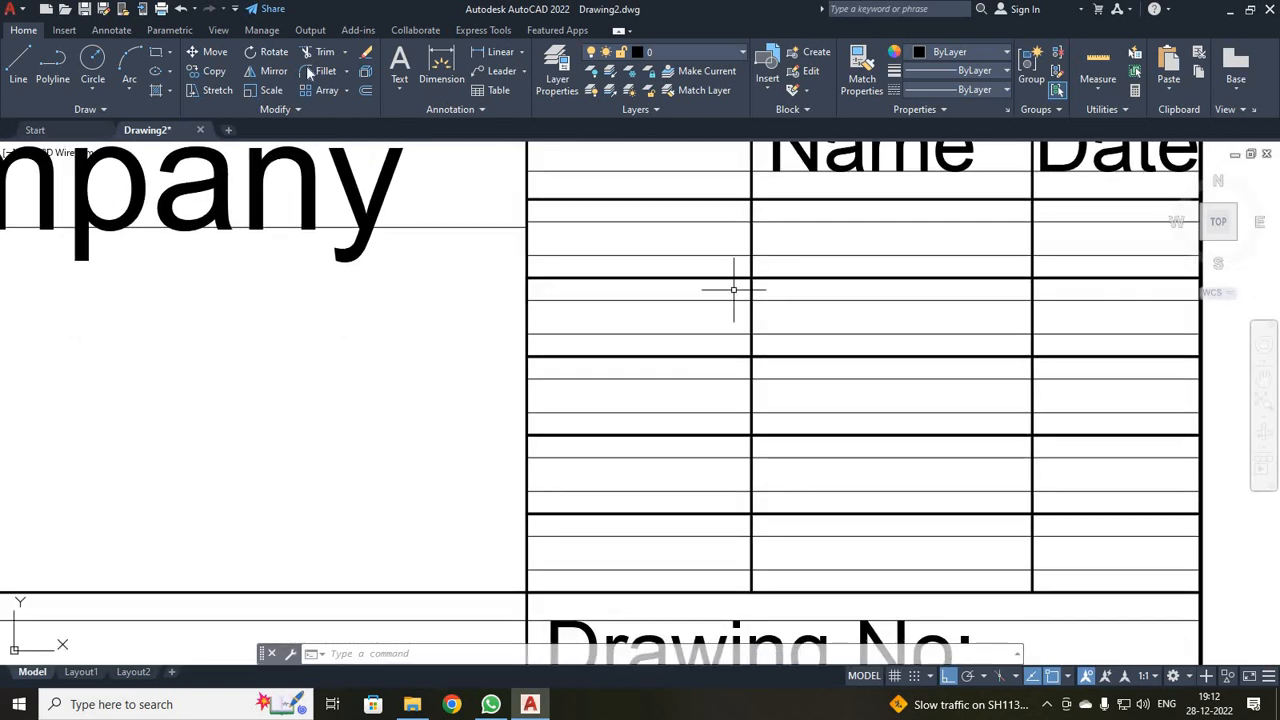
left_click(399, 62)
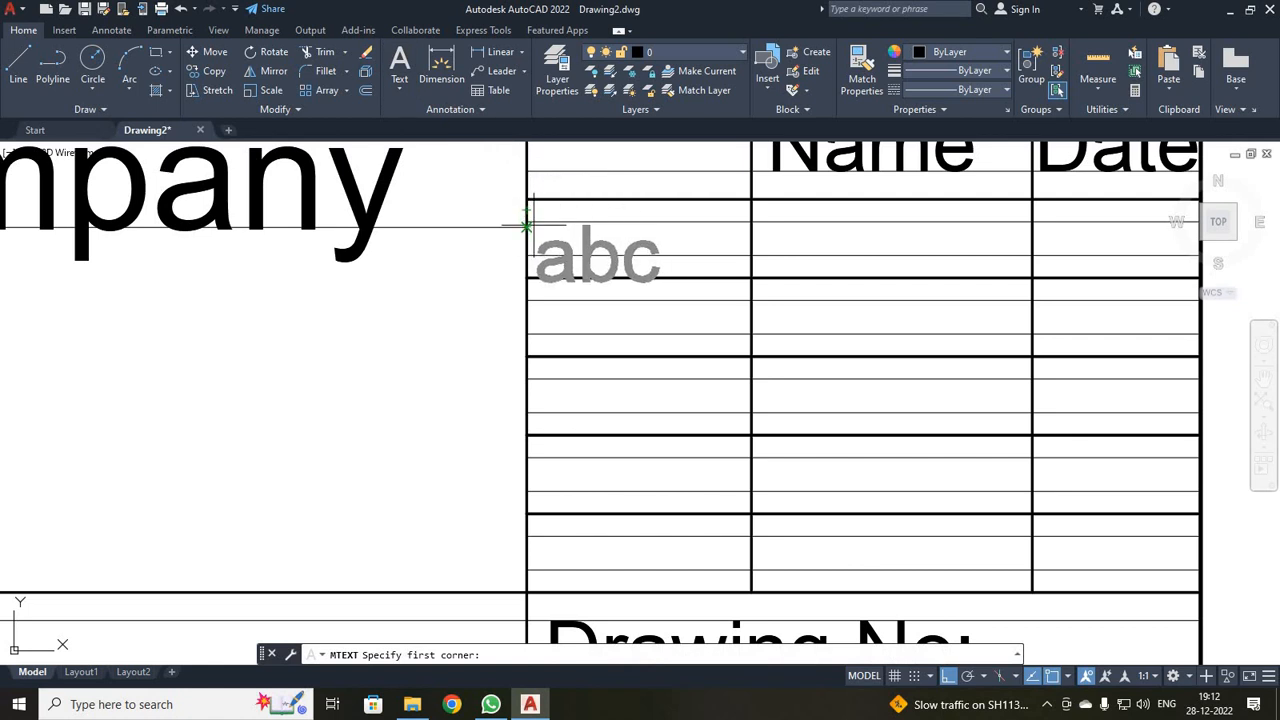
scroll(527, 219, "up", 2)
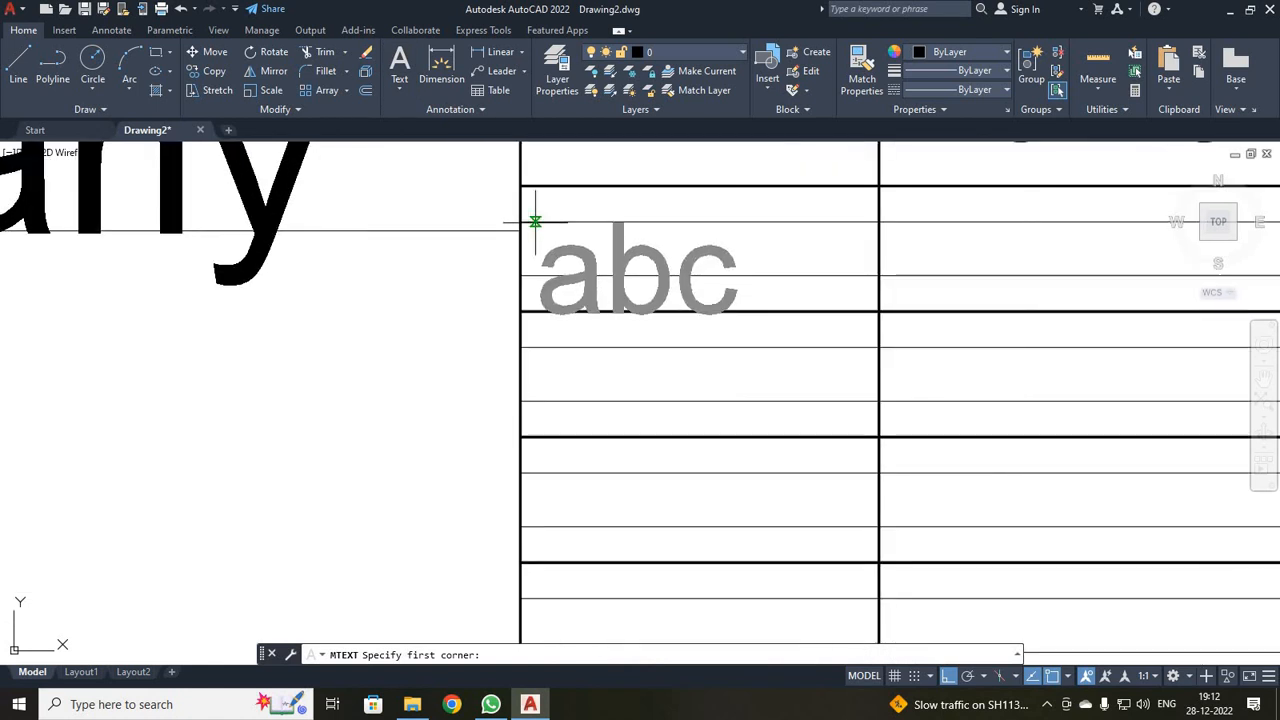
left_click(535, 221)
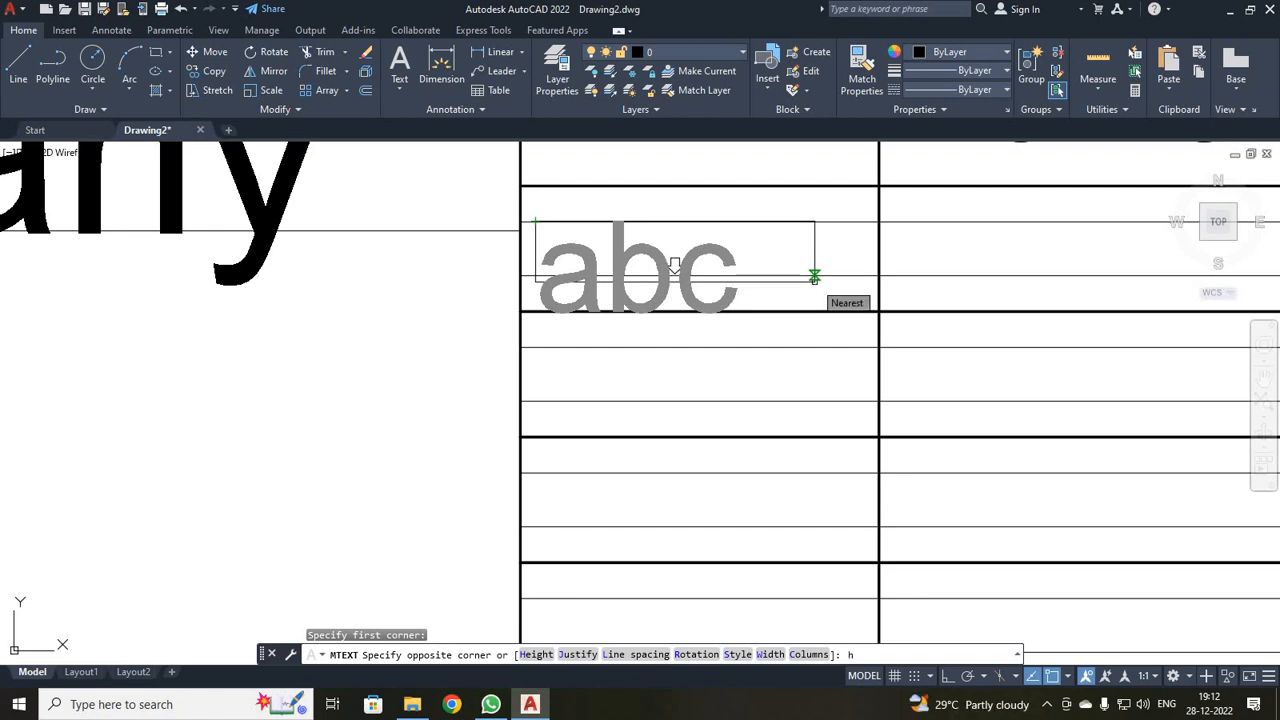
key("Return")
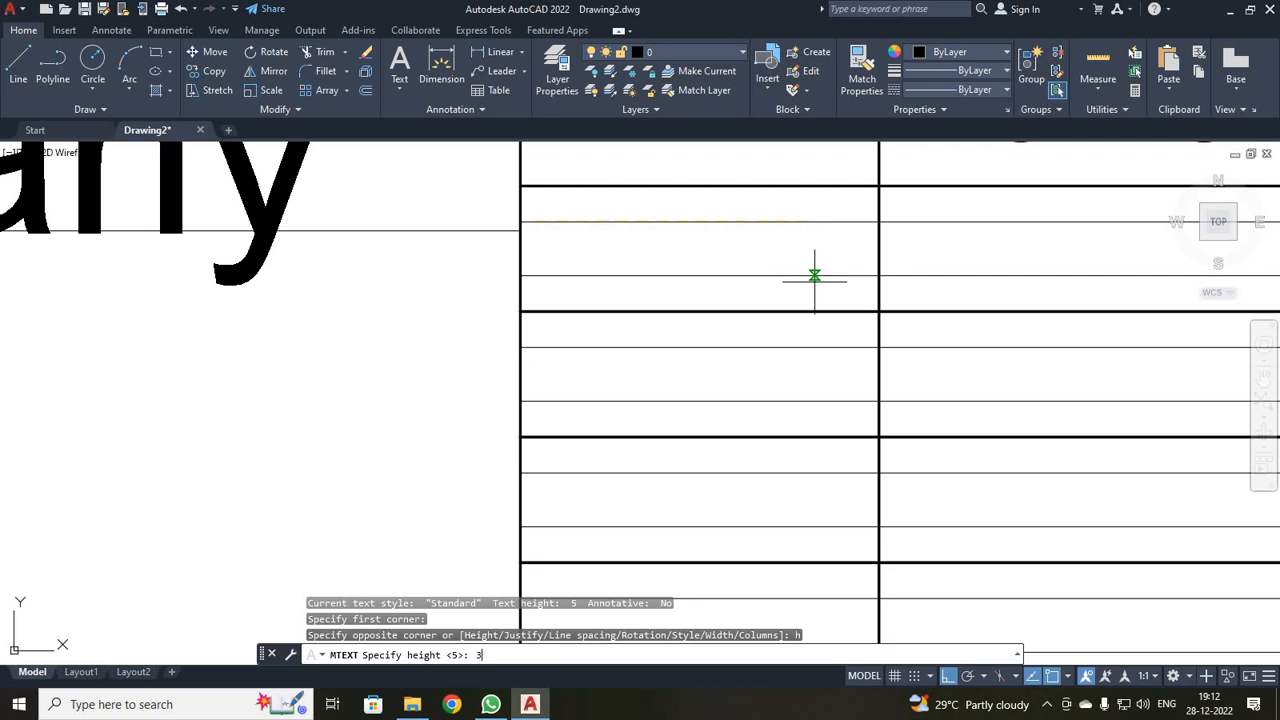
key("Return")
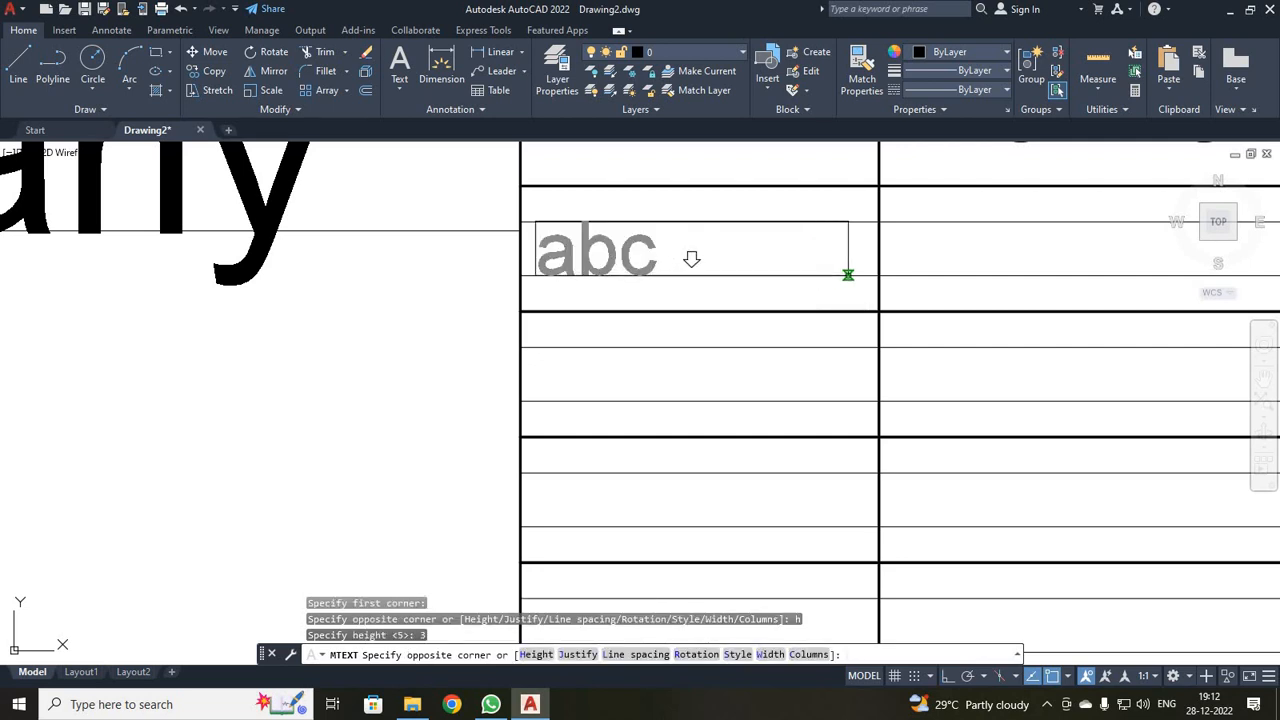
left_click(869, 318)
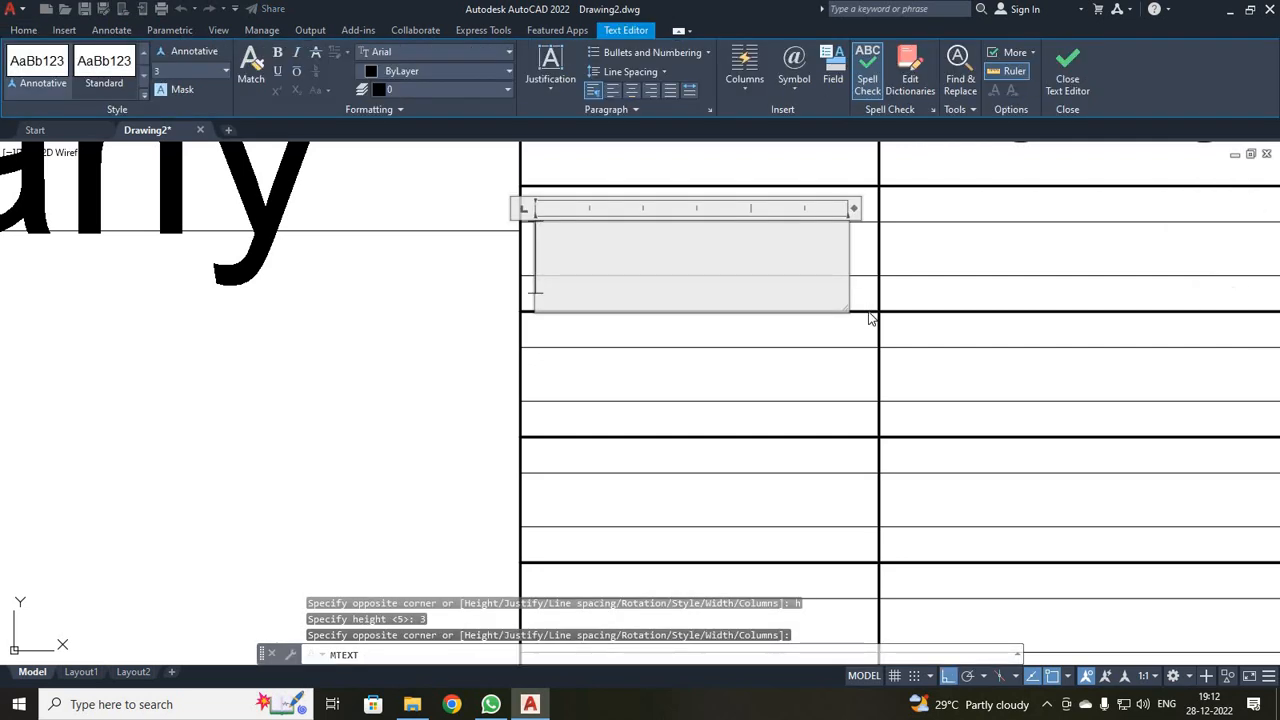
type("Desi")
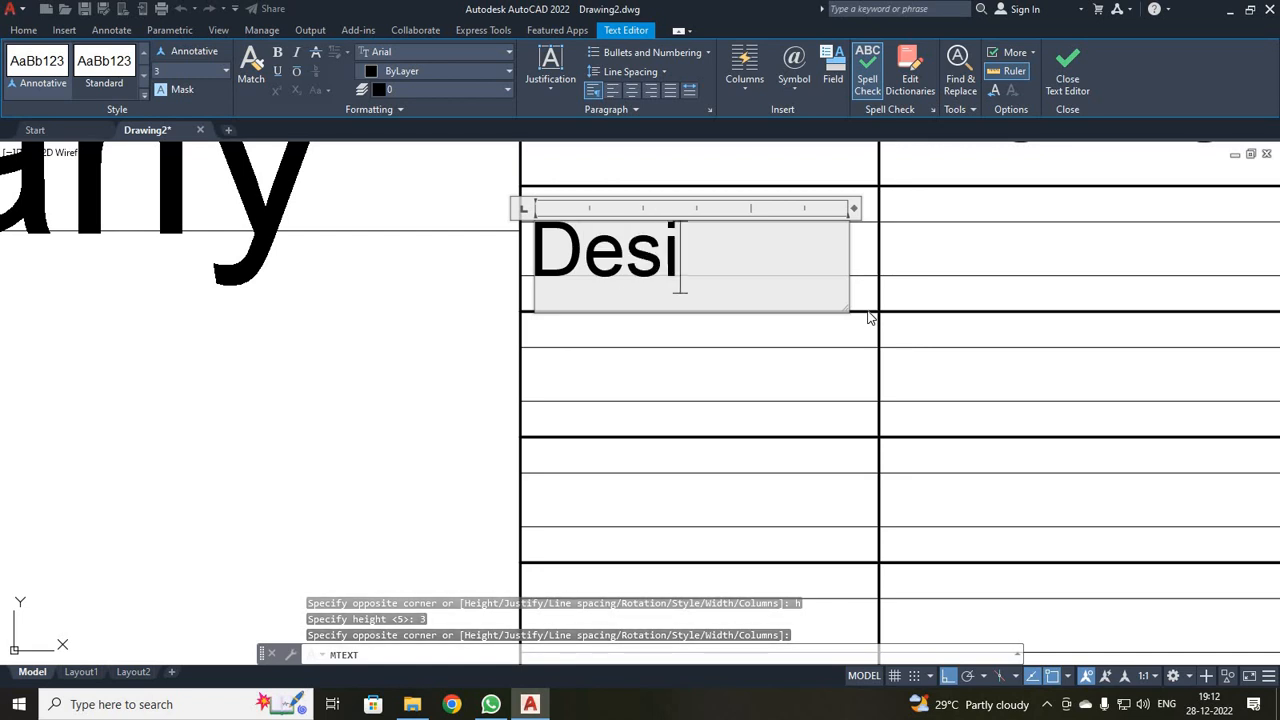
type("gned")
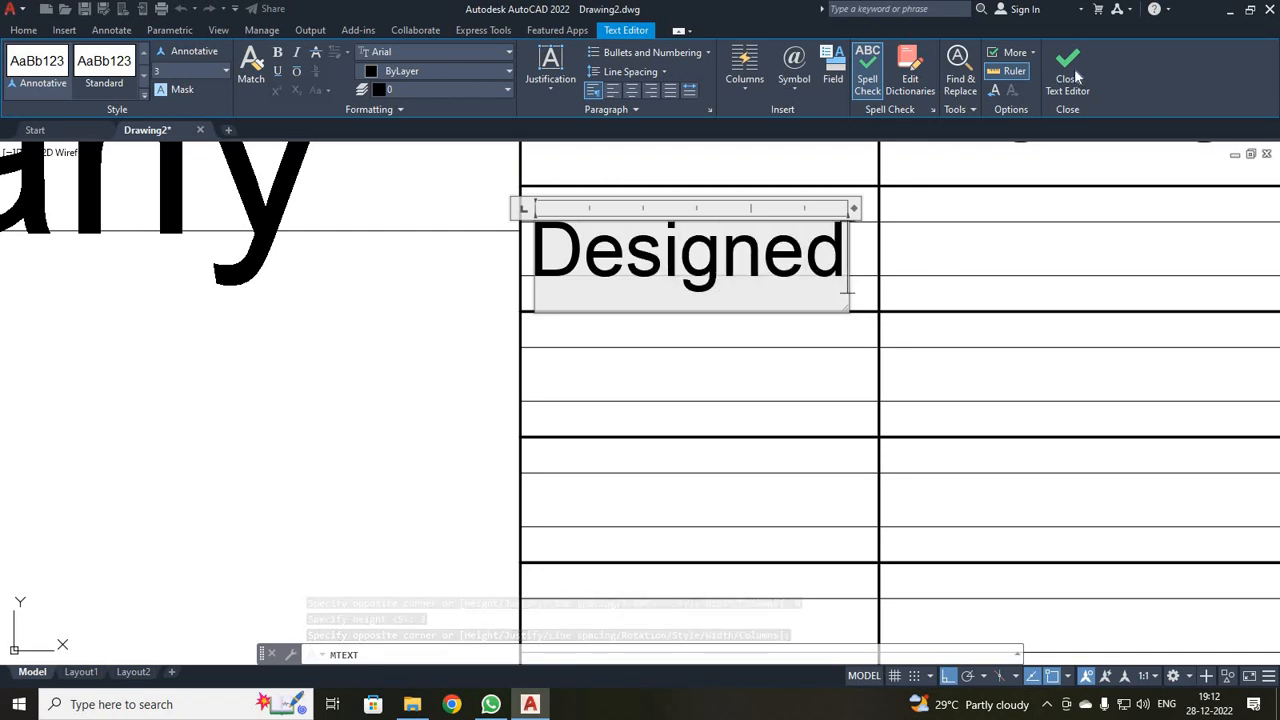
left_click(1056, 150)
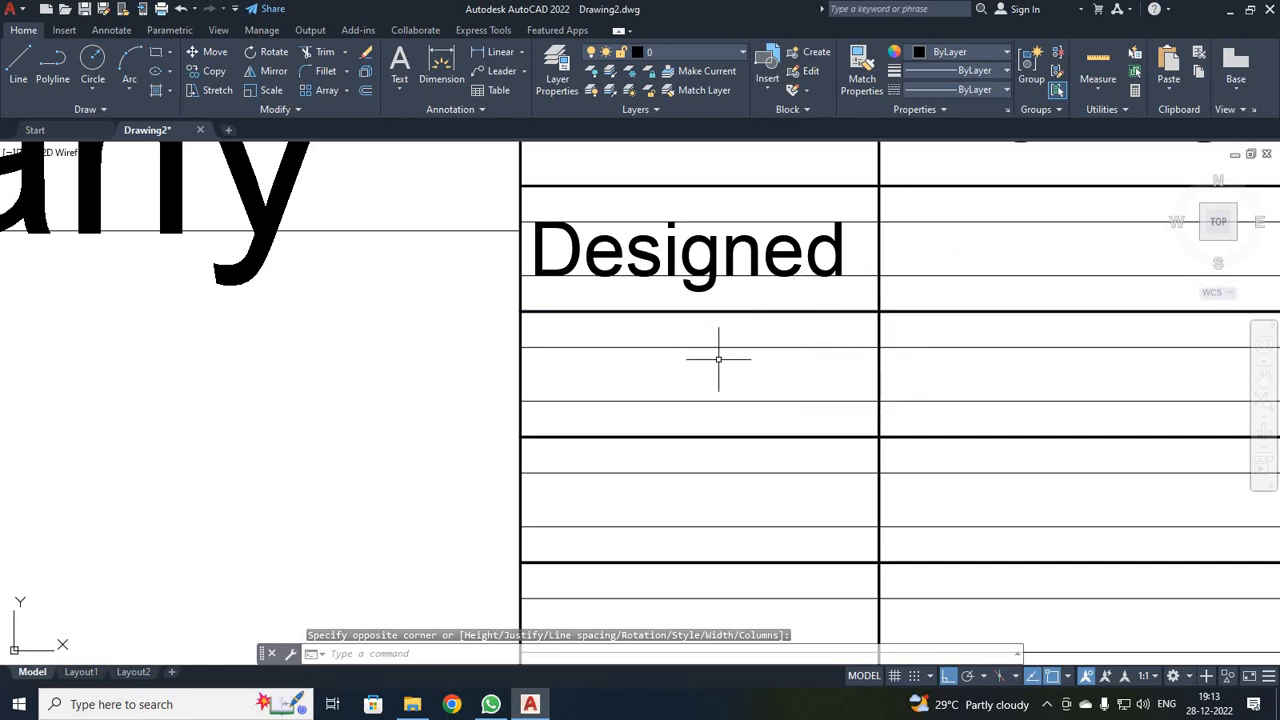
- Copy the "Designed" text straight down from its upper-left corner to the upper guide line of the second row's label cell
middle_click_drag(732, 345, 738, 315)
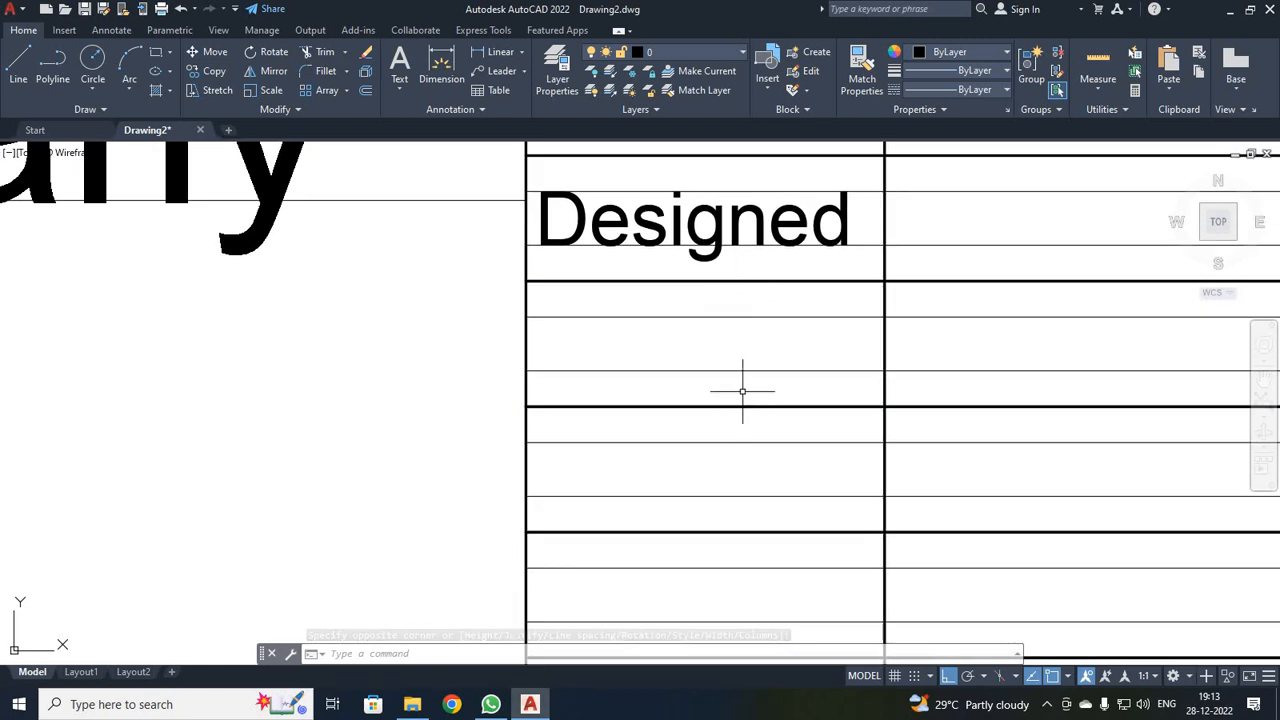
middle_click_drag(740, 386, 741, 335)
scroll(770, 345, "down", 2)
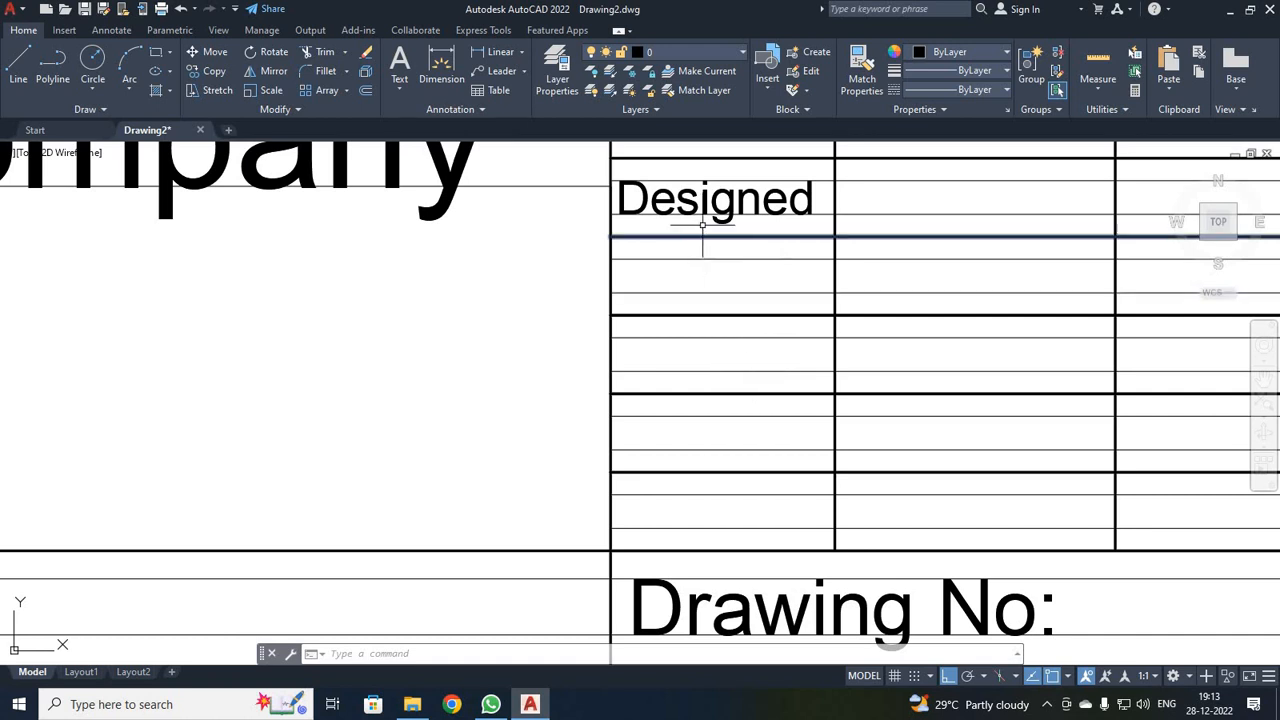
scroll(645, 190, "up", 2)
left_click(607, 185)
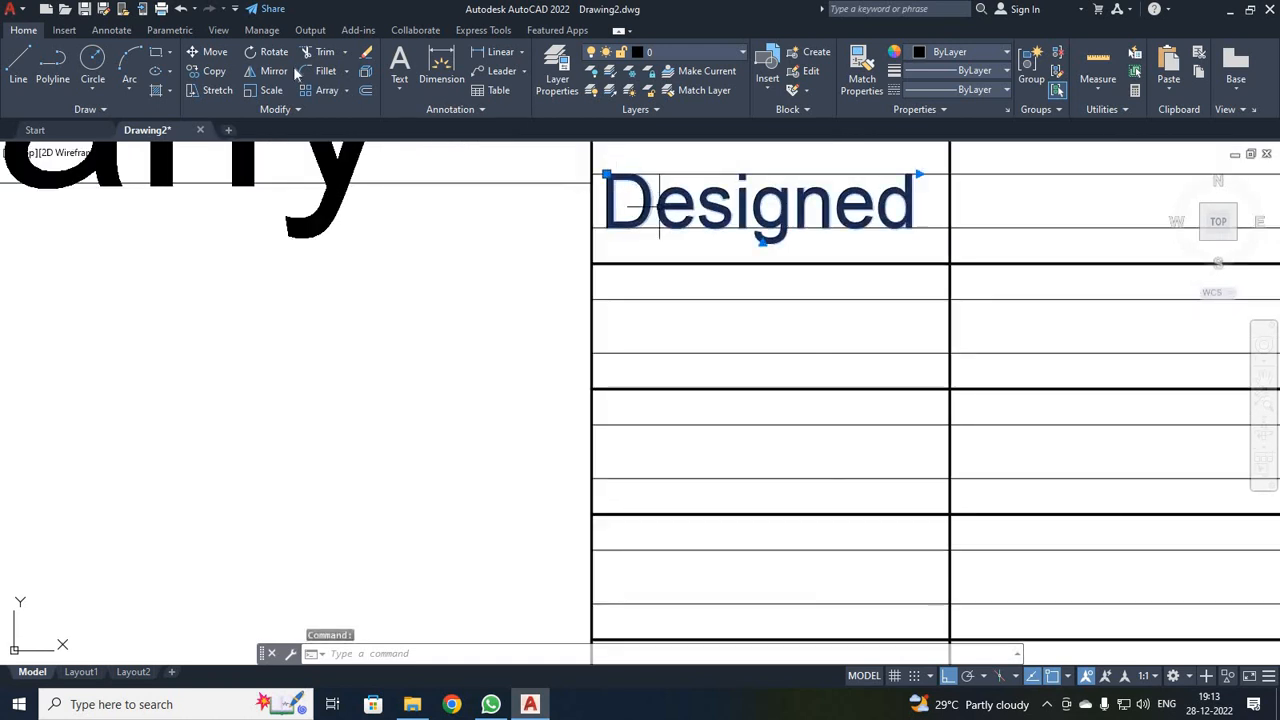
left_click(210, 71)
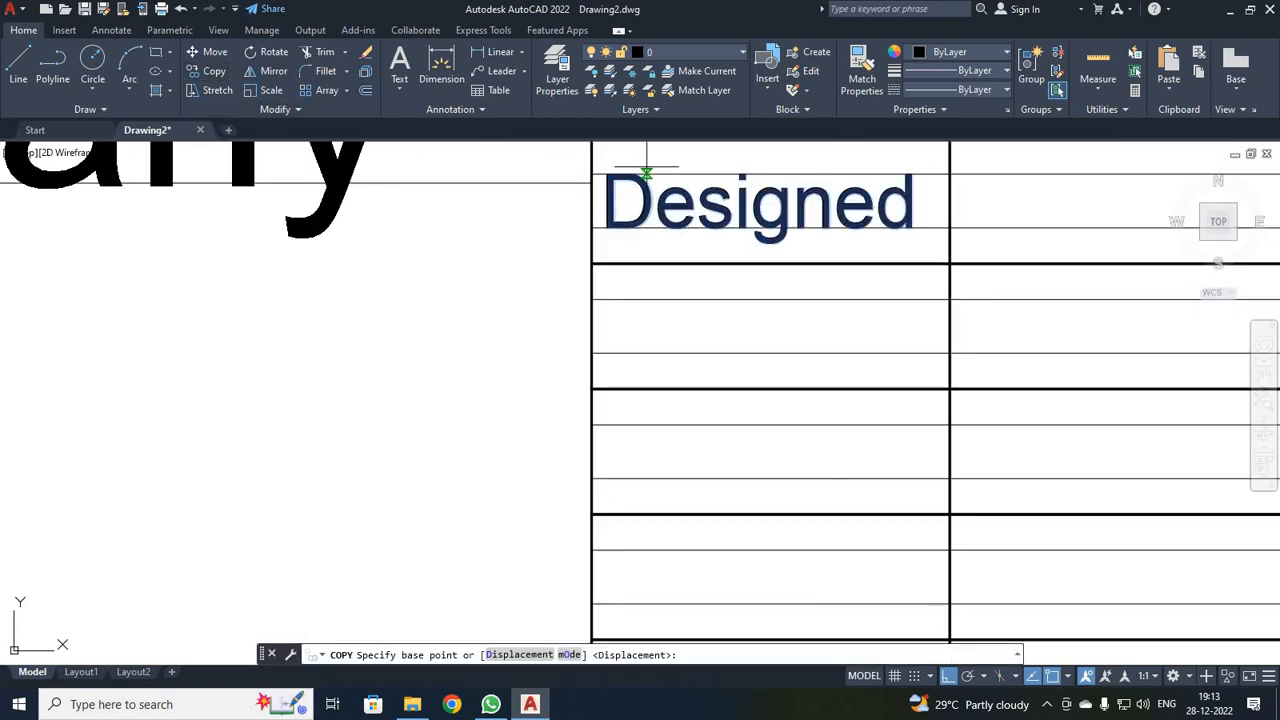
scroll(604, 174, "up", 4)
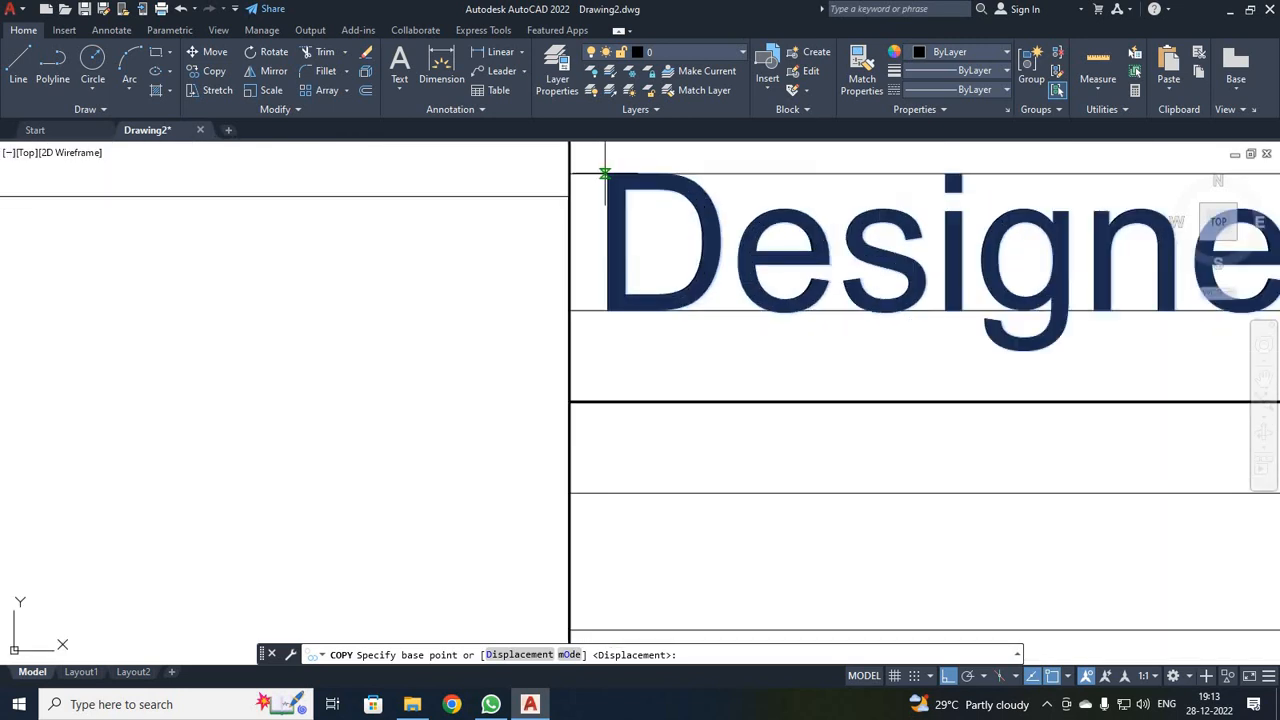
left_click(608, 174)
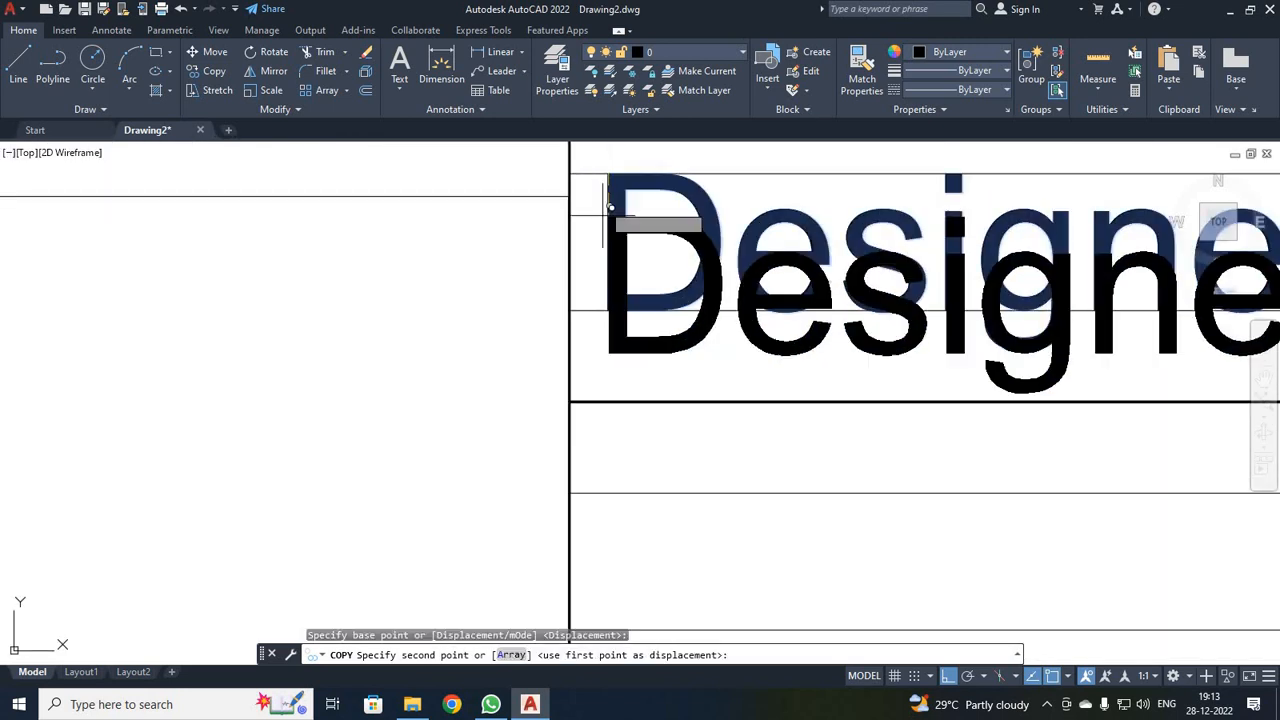
scroll(603, 290, "down", 4)
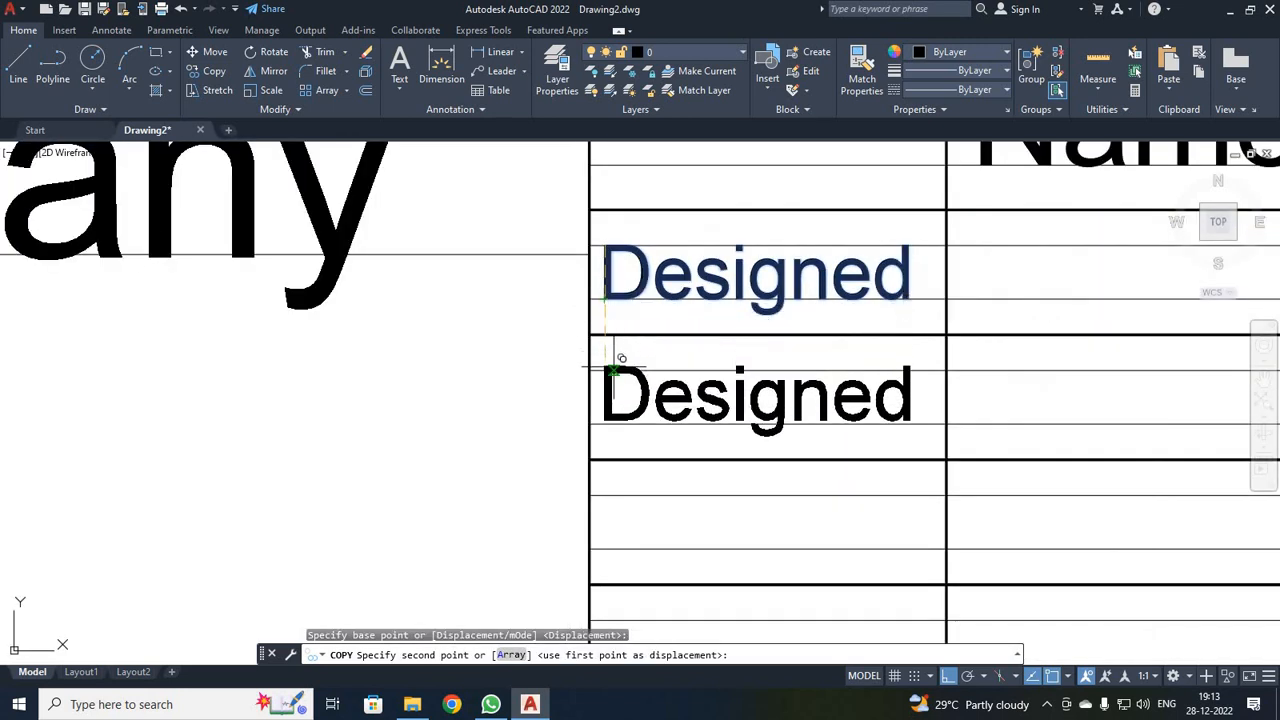
scroll(616, 357, "up", 2)
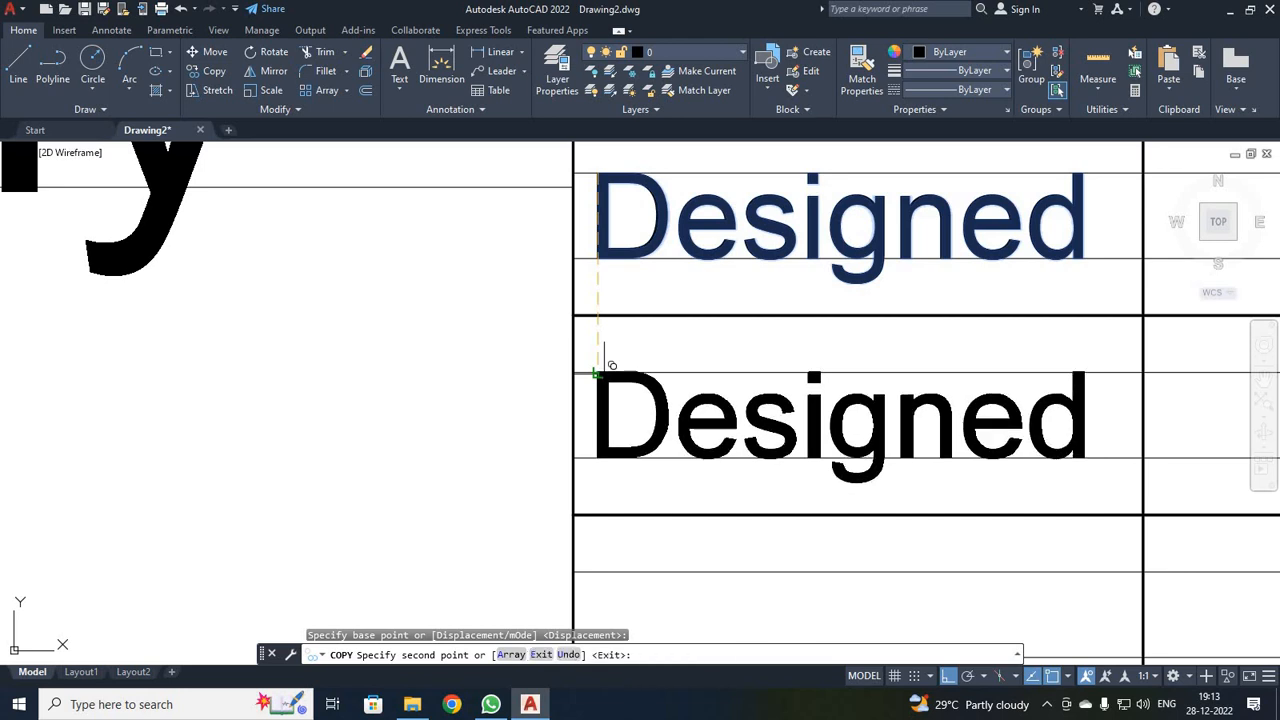
left_click(604, 368)
- Try placing another "Designed" copy on the third row's upper guide line, and undo that placement
scroll(603, 398, "down", 2)
scroll(619, 510, "down", 2)
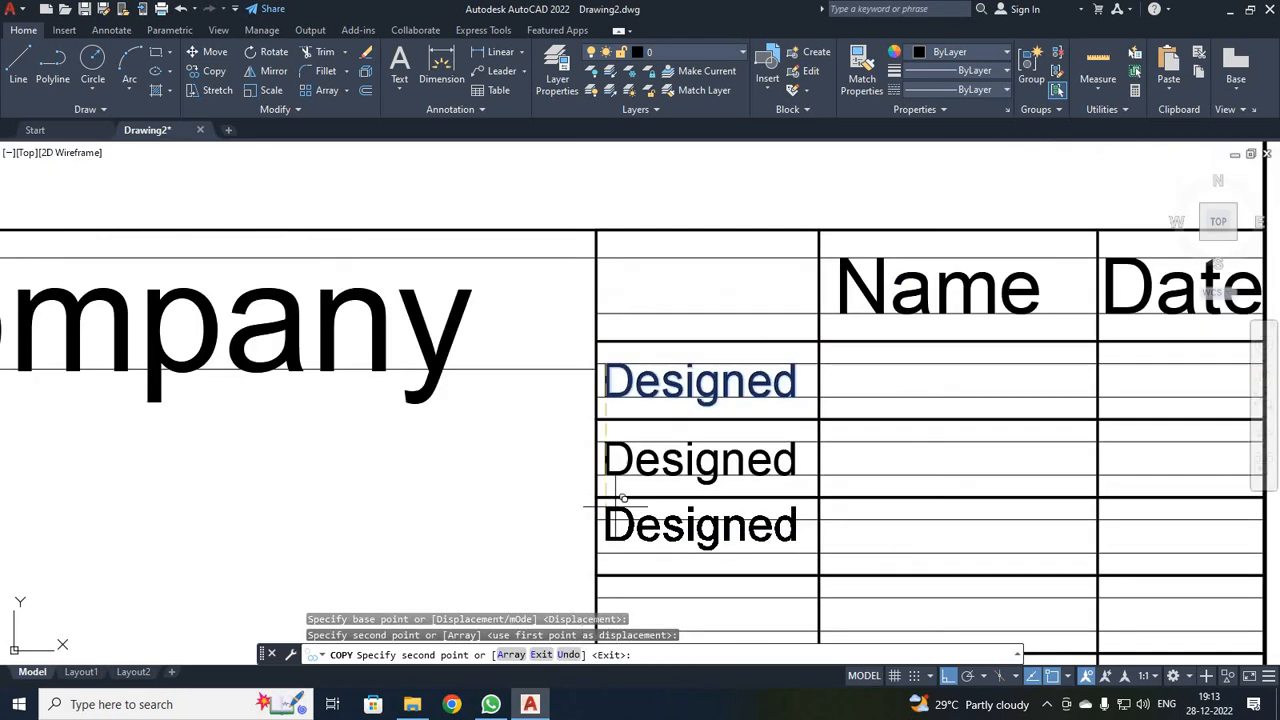
middle_click_drag(618, 282, 632, 227)
scroll(686, 469, "up", 4)
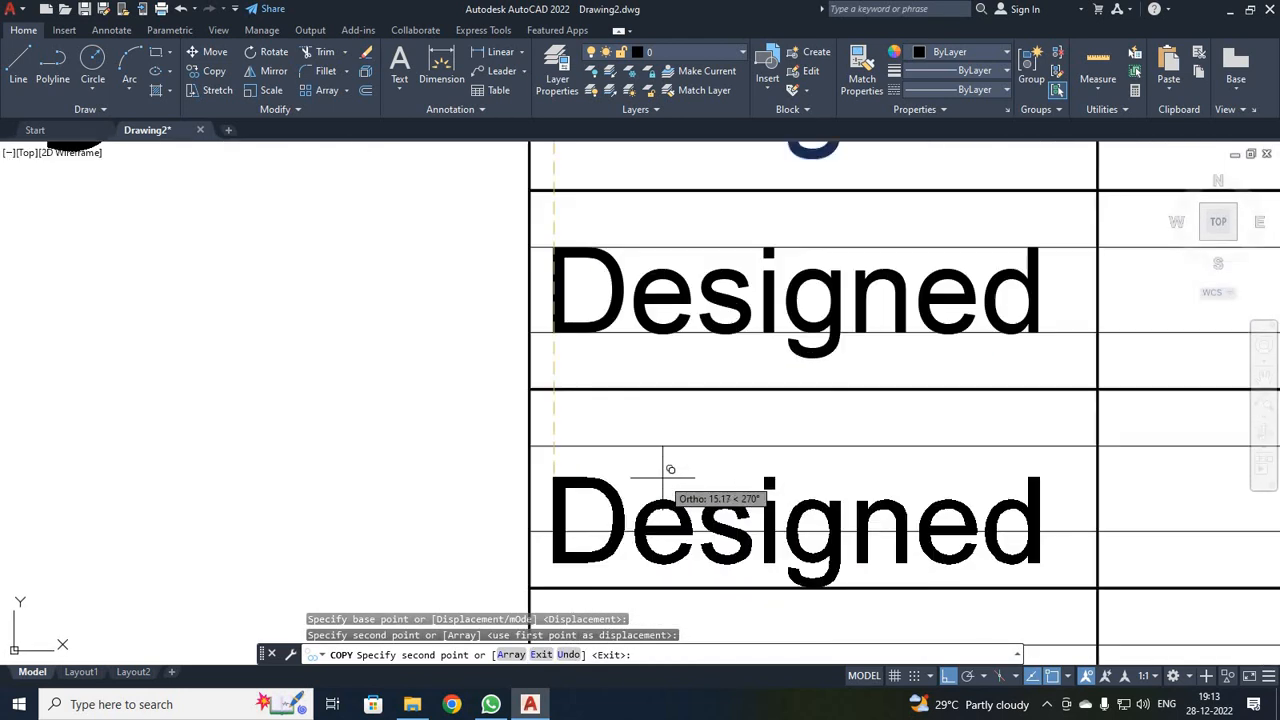
left_click(592, 441)
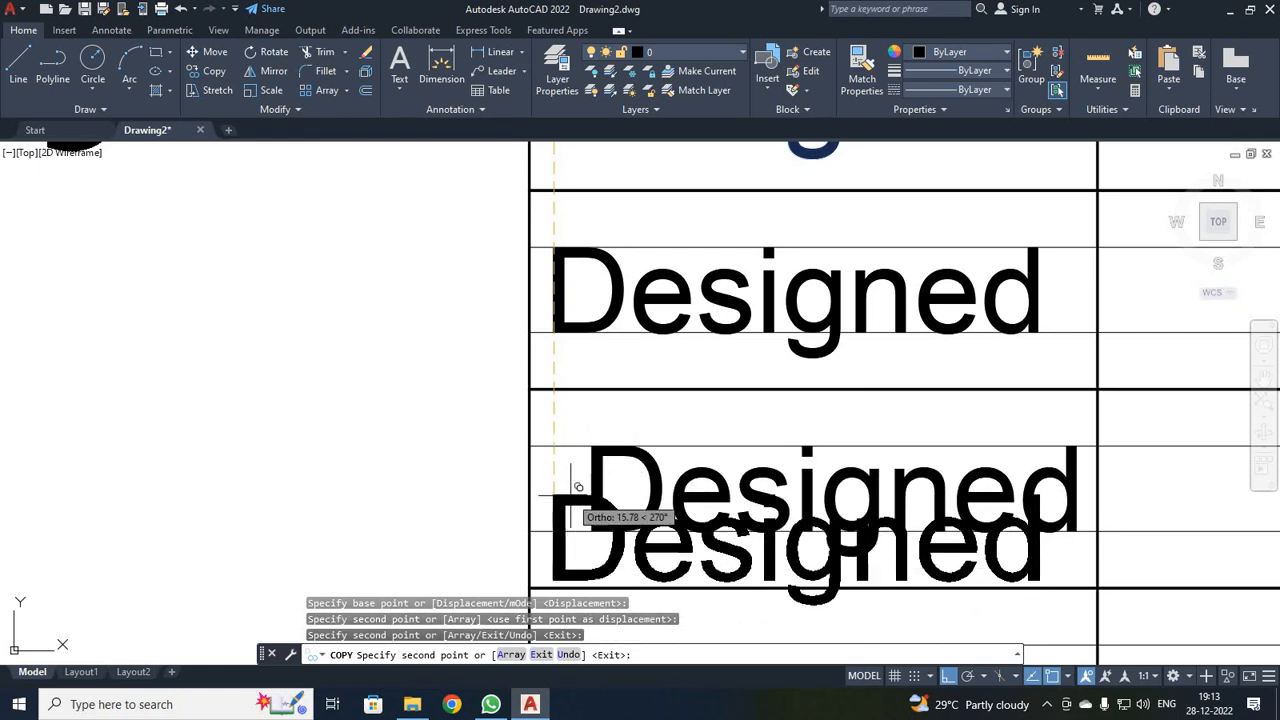
middle_click_drag(583, 473, 591, 449)
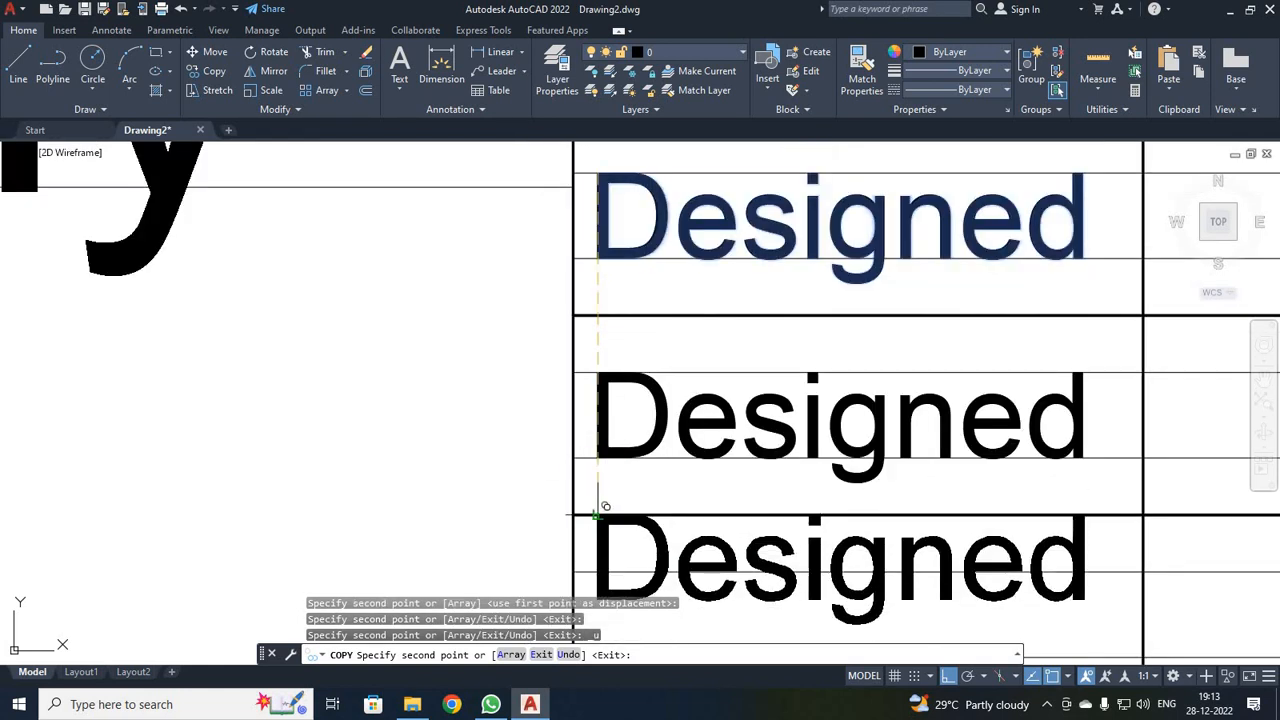
scroll(600, 500, "down", 2)
key("ctrl+z")
- Place copies of "Designed" on the upper guide lines of the third and fourth rows' label cells, vertically aligned with the original
middle_click_drag(634, 514, 636, 364)
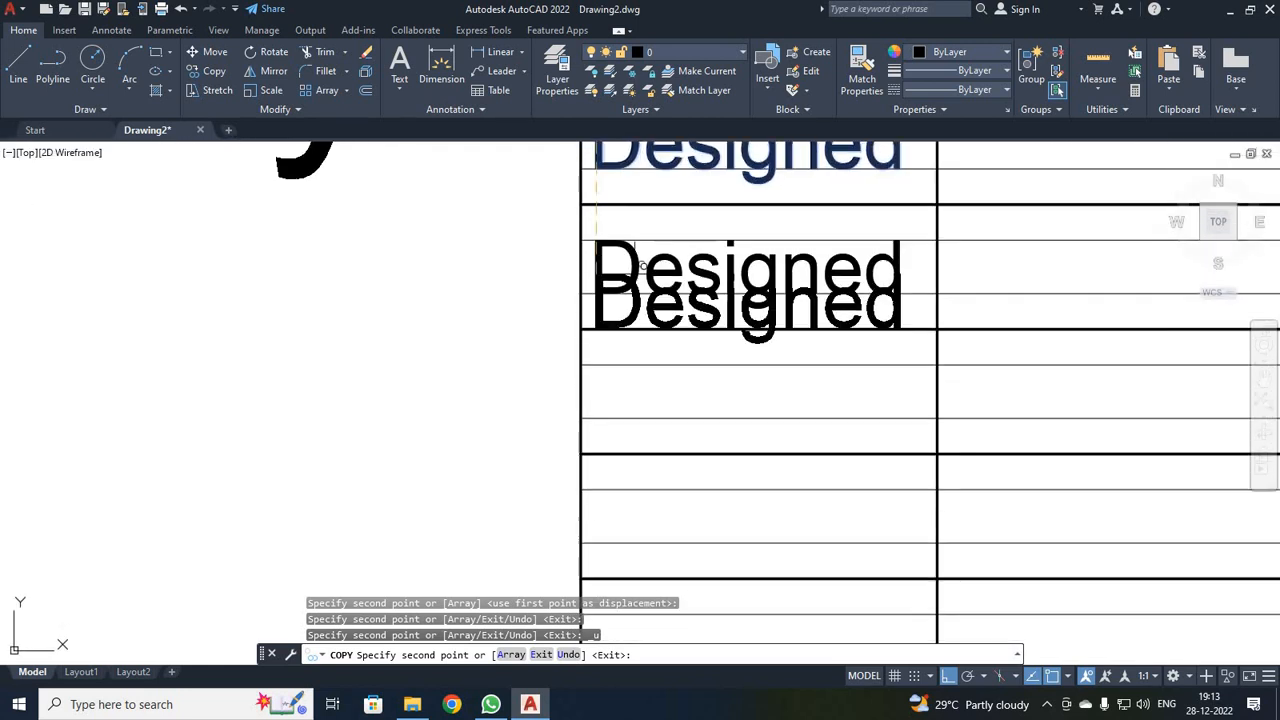
scroll(643, 357, "up", 2)
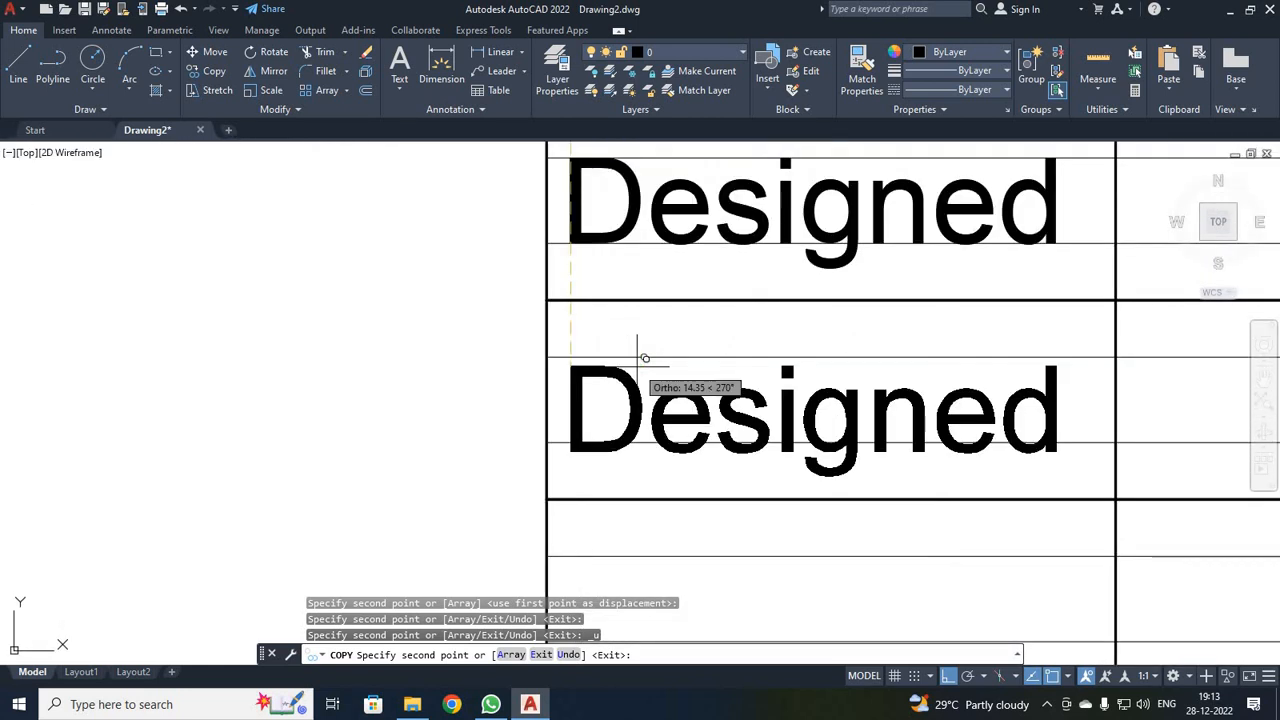
left_click(571, 357)
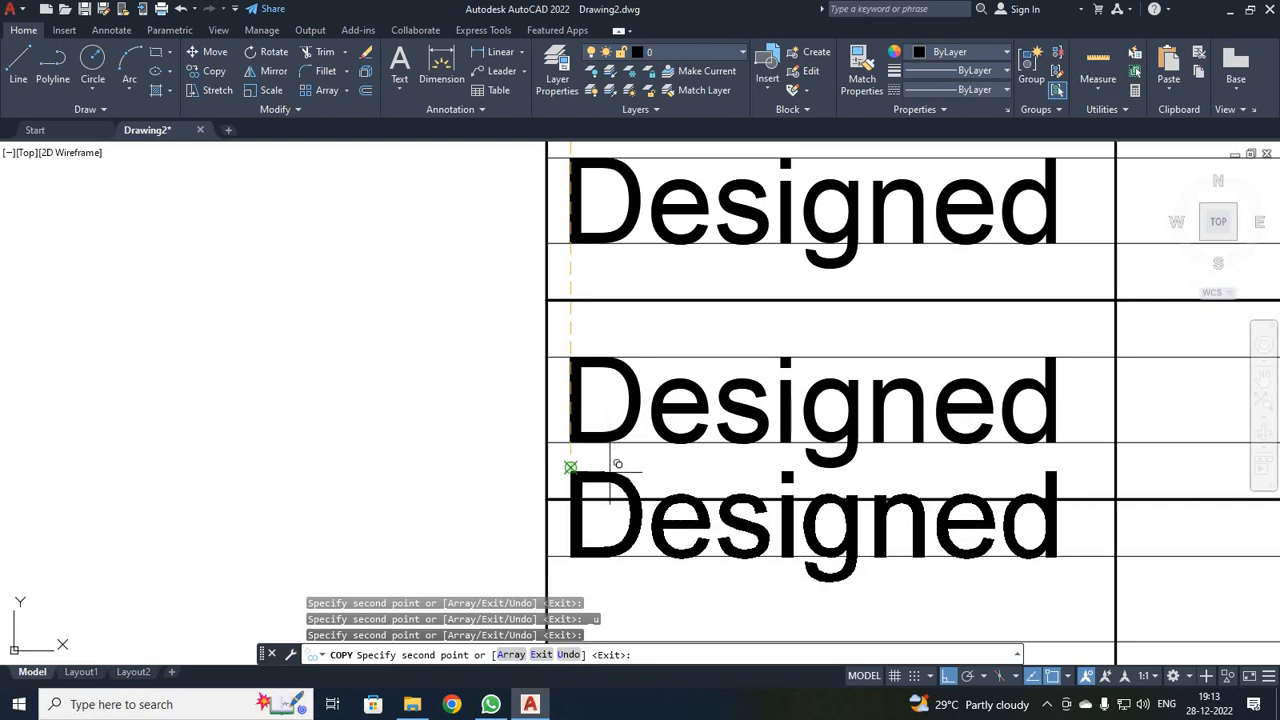
middle_click_drag(614, 457, 625, 407)
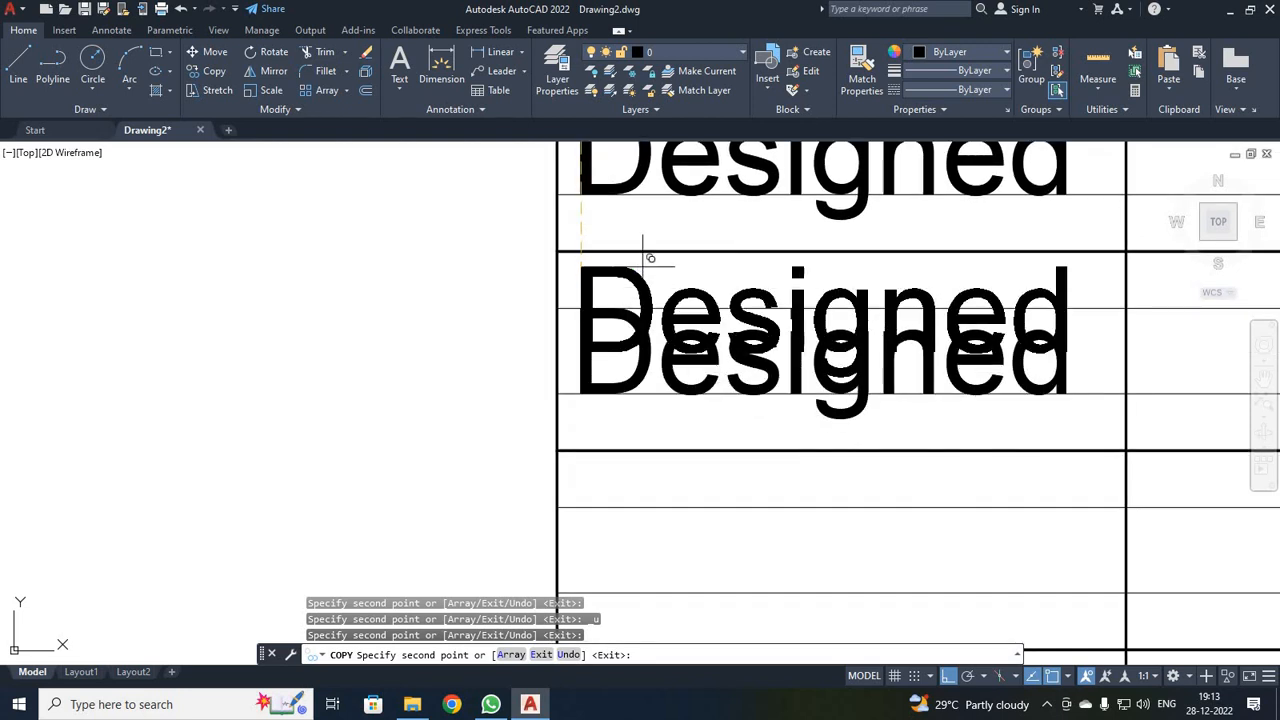
left_click(580, 503)
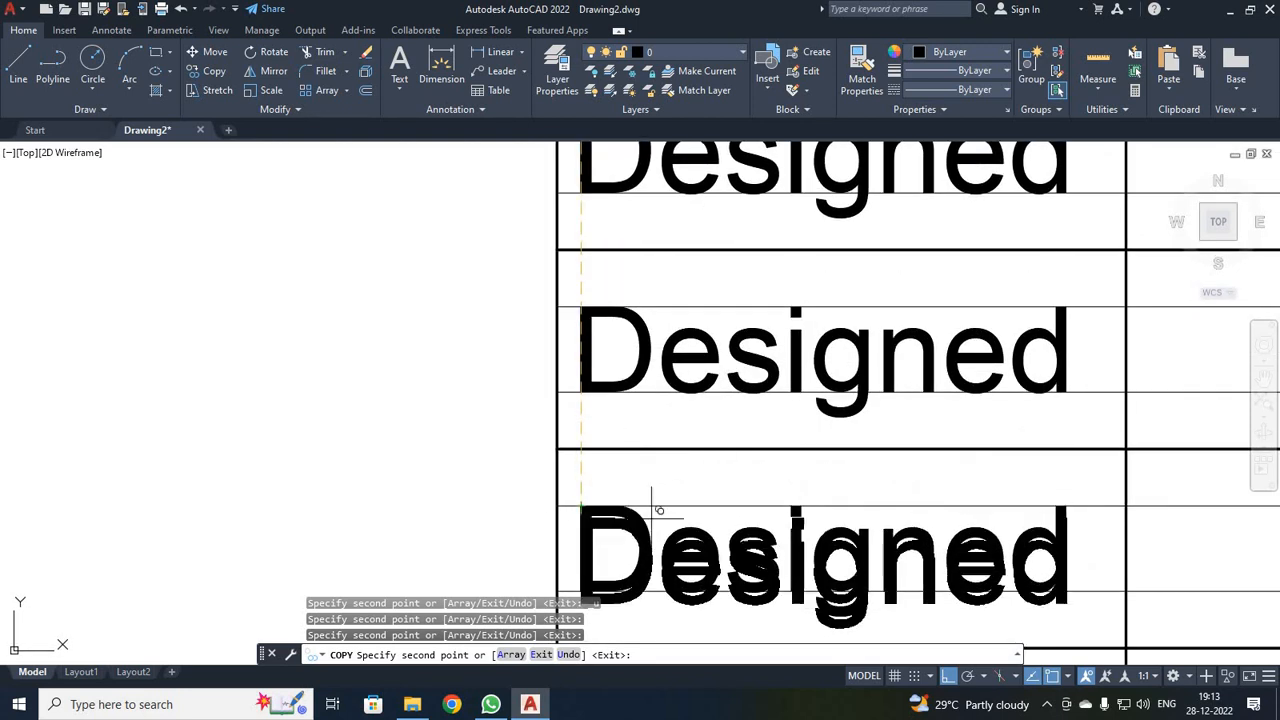
- Try placing a "Designed" copy on the fifth row's upper guide line, and undo that placement
scroll(700, 510, "down", 6)
middle_click_drag(706, 523, 696, 320)
scroll(700, 324, "up", 6)
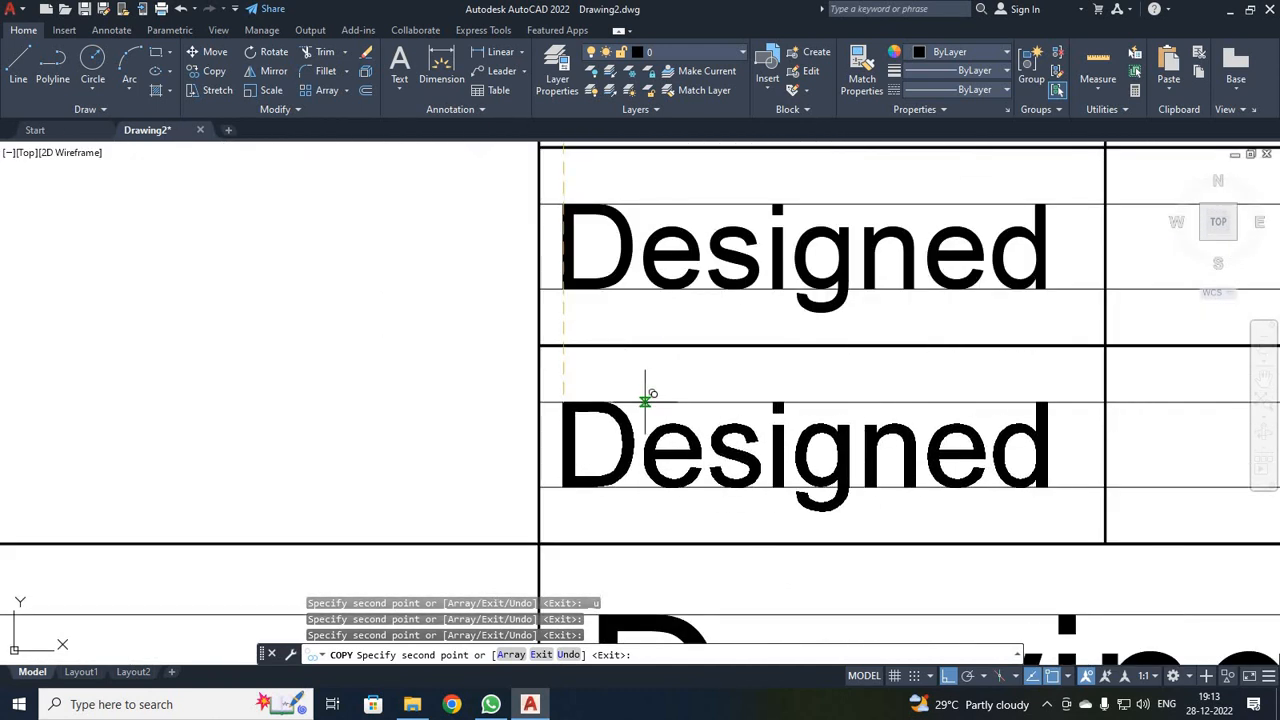
left_click(728, 400)
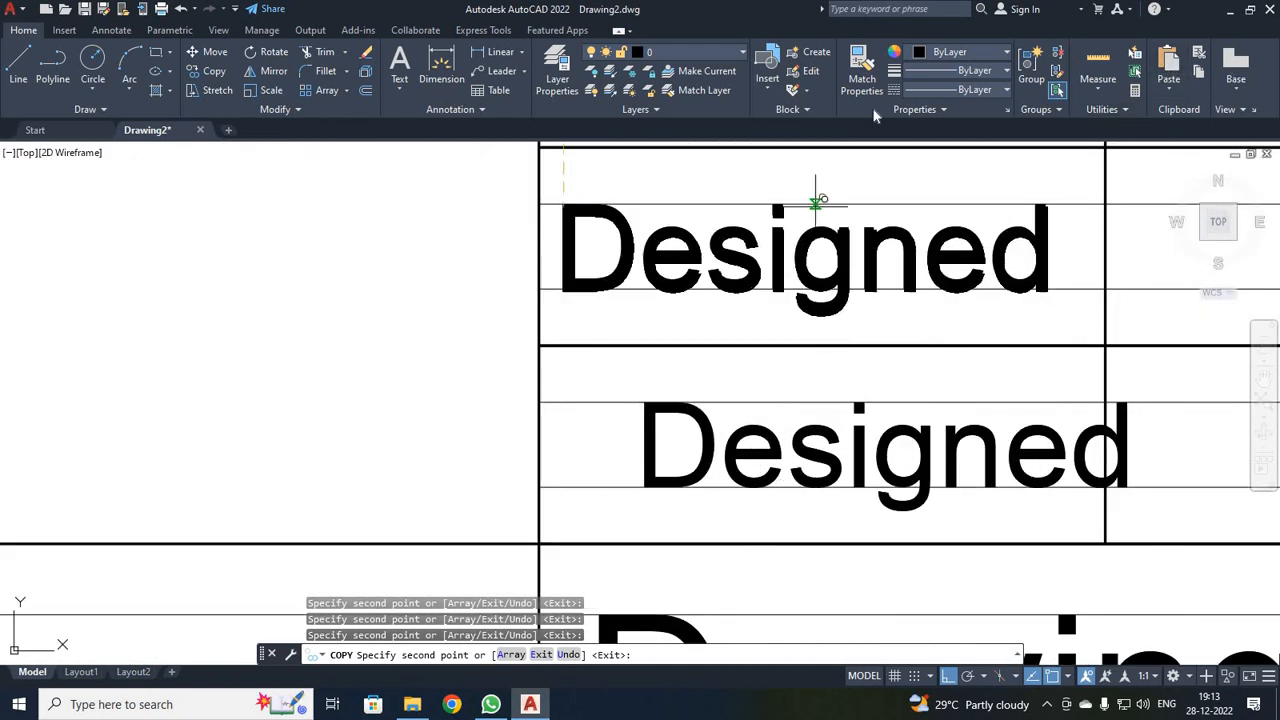
type("u")
key("Return")
- Place the last "Designed" copy on the fifth row's upper guide line, aligned with the labels above, and end the Copy command
scroll(700, 447, "down", 4)
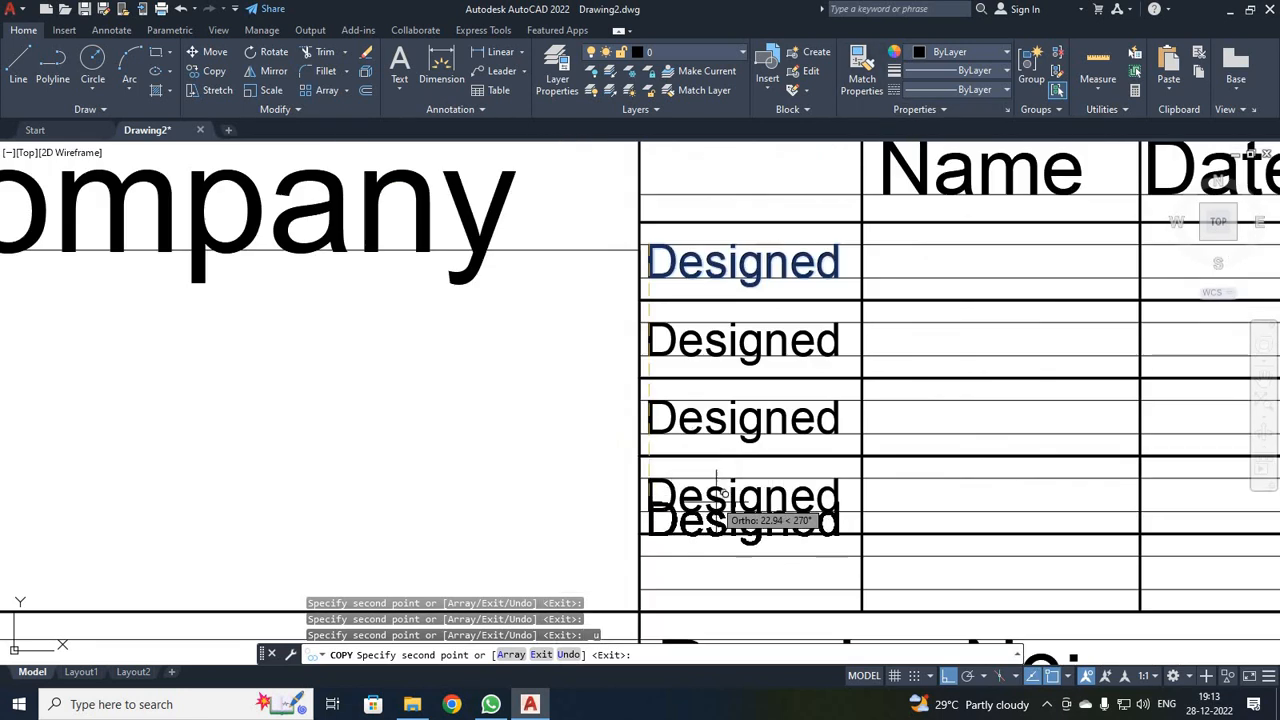
scroll(690, 500, "up", 2)
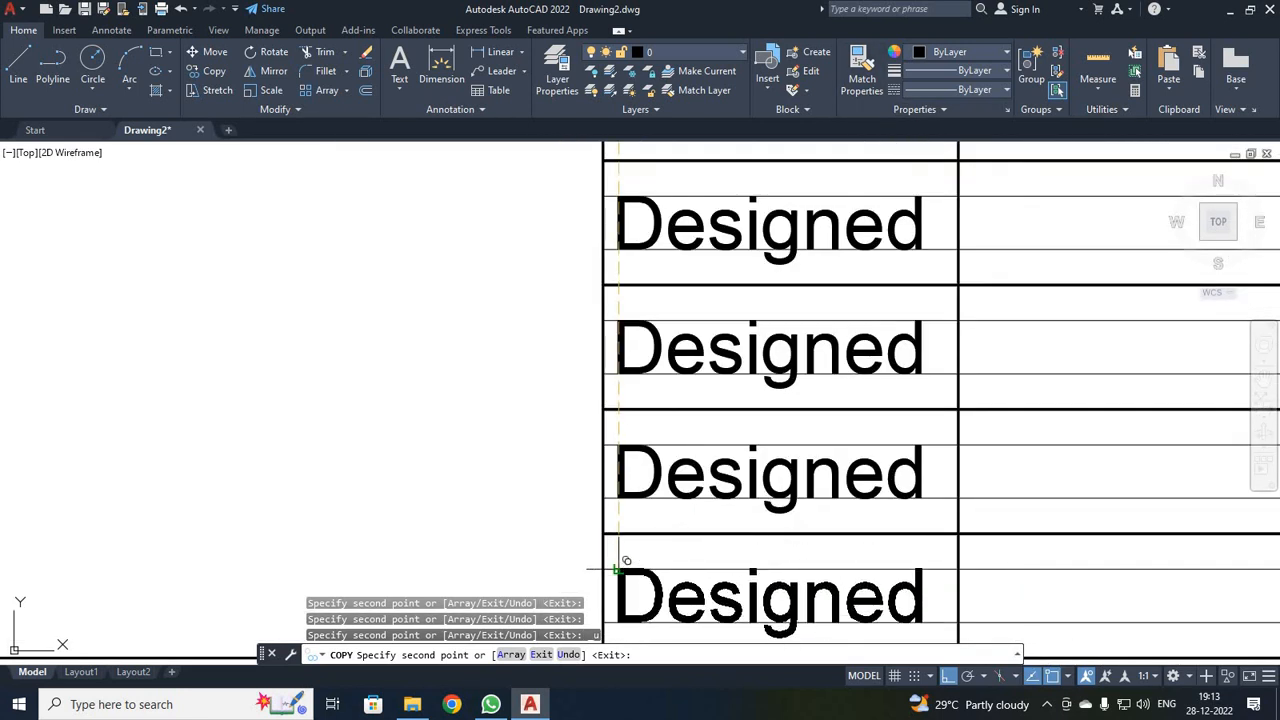
key("Escape")
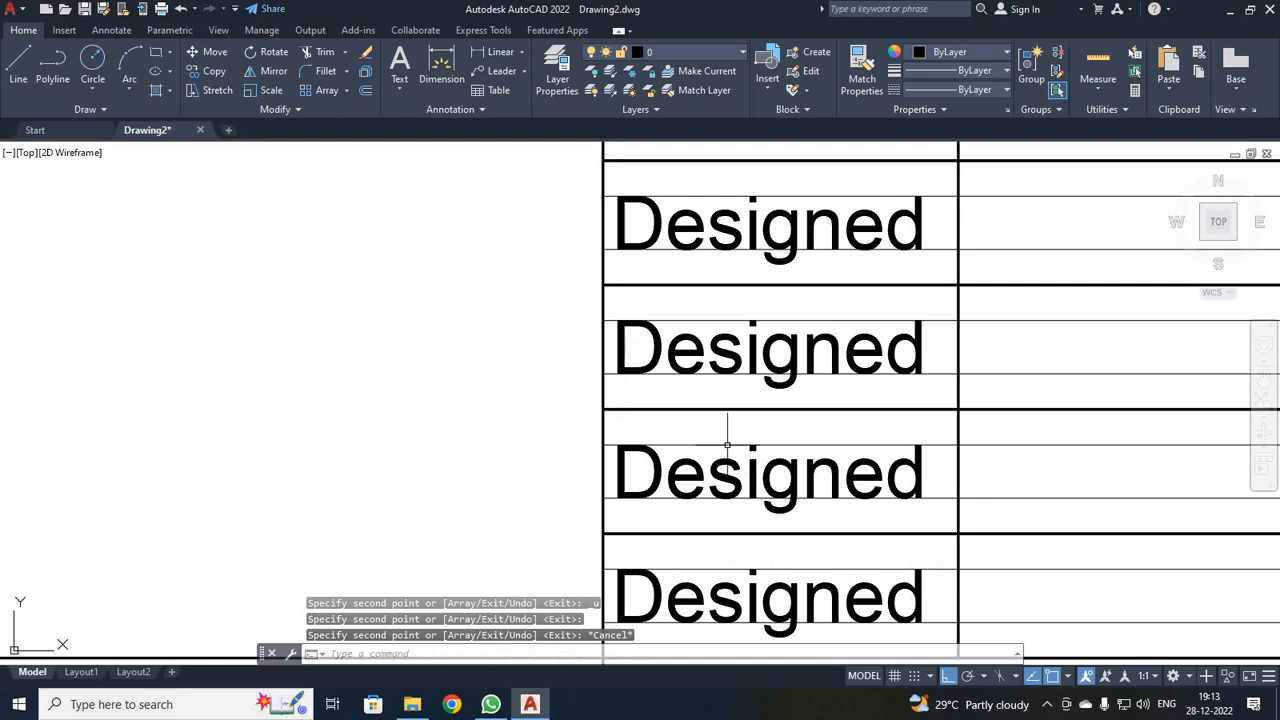
scroll(722, 438, "up", 2)
scroll(700, 400, "down", 2)
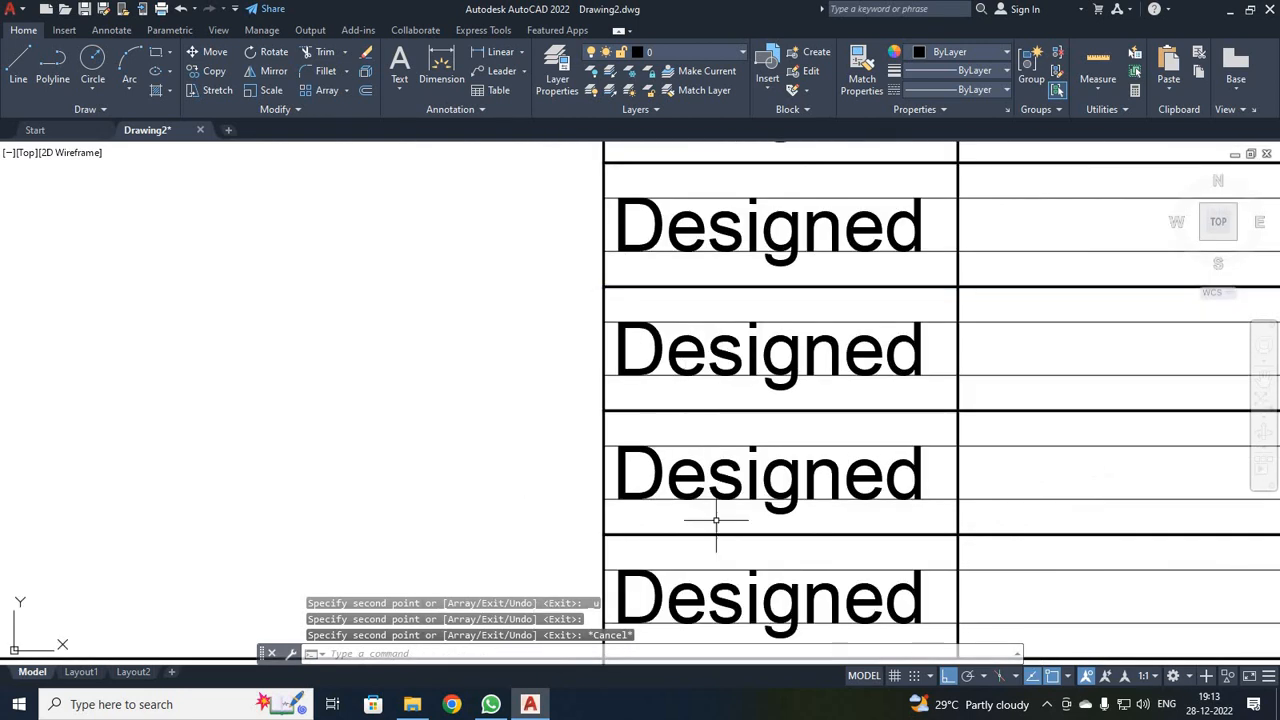
scroll(716, 520, "down", 4)
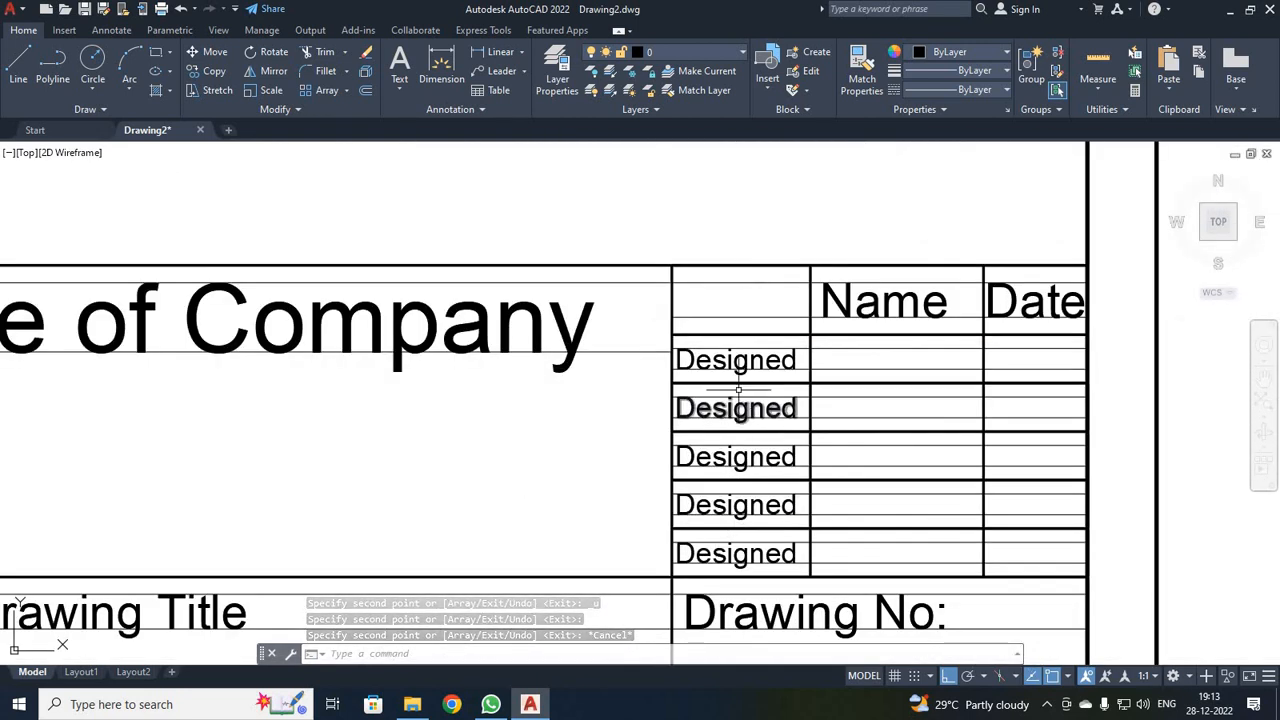
- Change the second row label below the header from "Designed" to "Drawn" in the title block
middle_click_drag(739, 390, 737, 385)
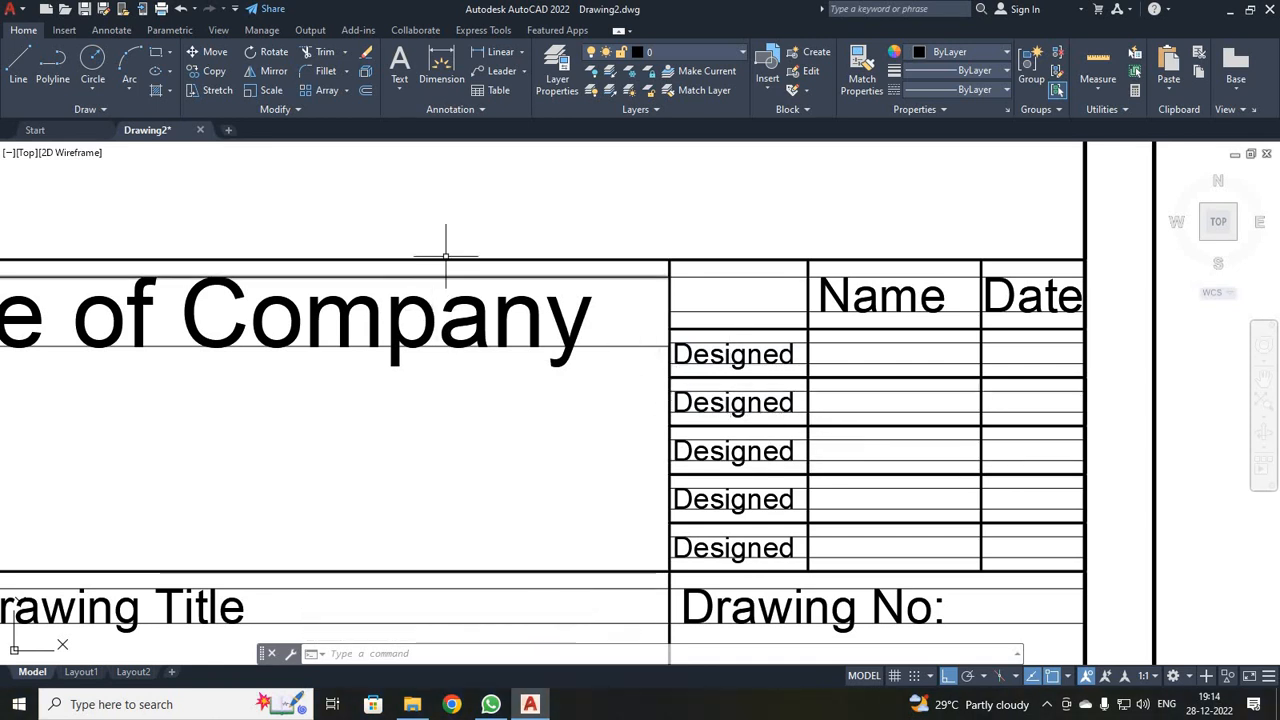
scroll(446, 256, "down", 5)
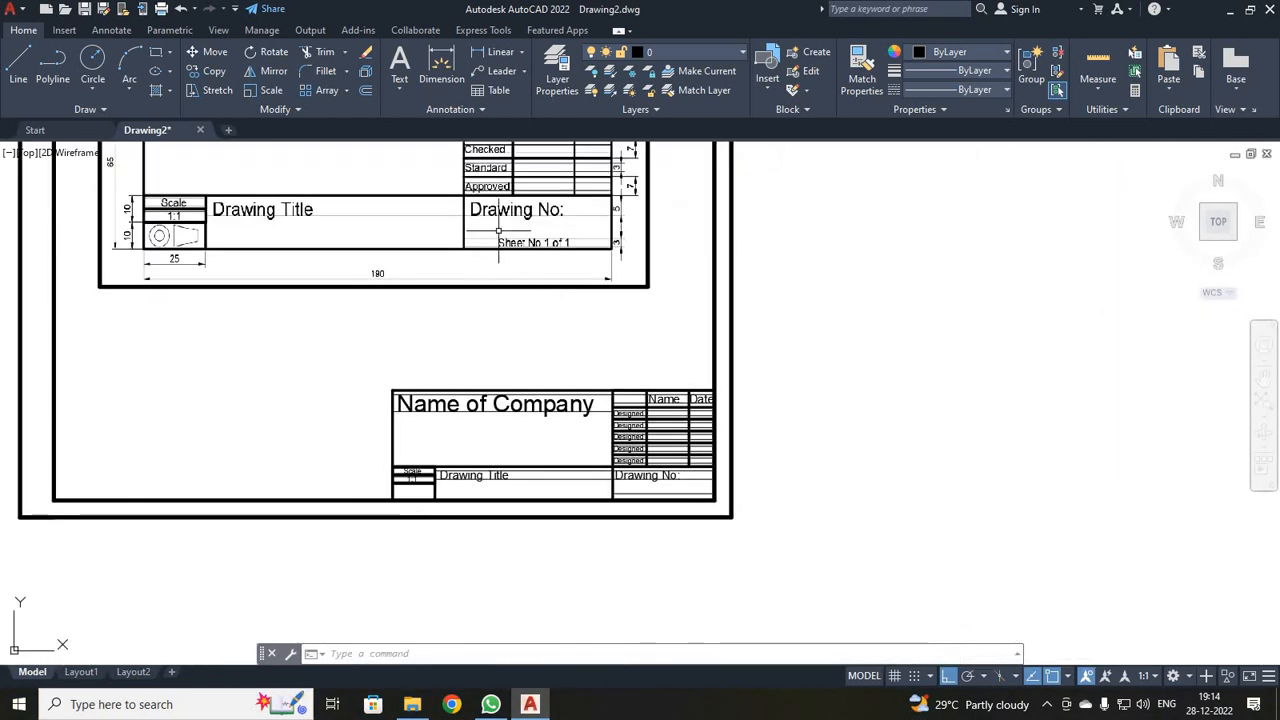
middle_click_drag(498, 230, 508, 307)
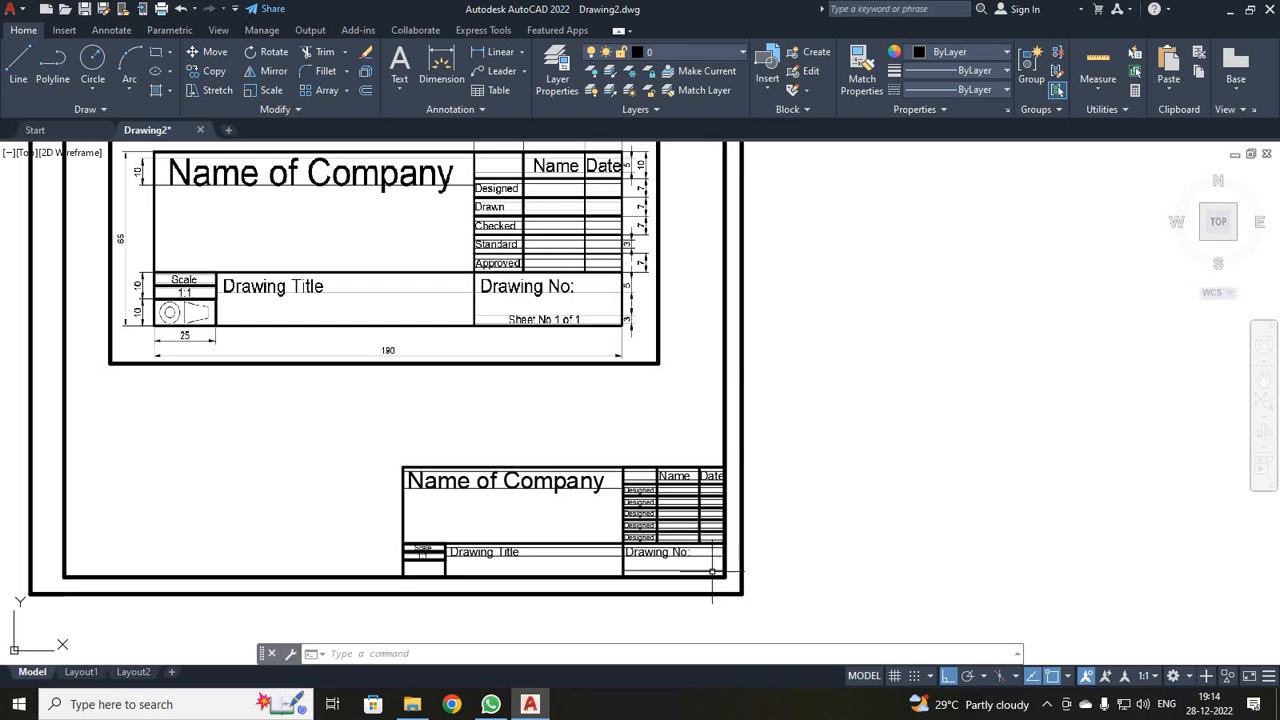
scroll(712, 572, "up", 5)
middle_click_drag(634, 537, 690, 545)
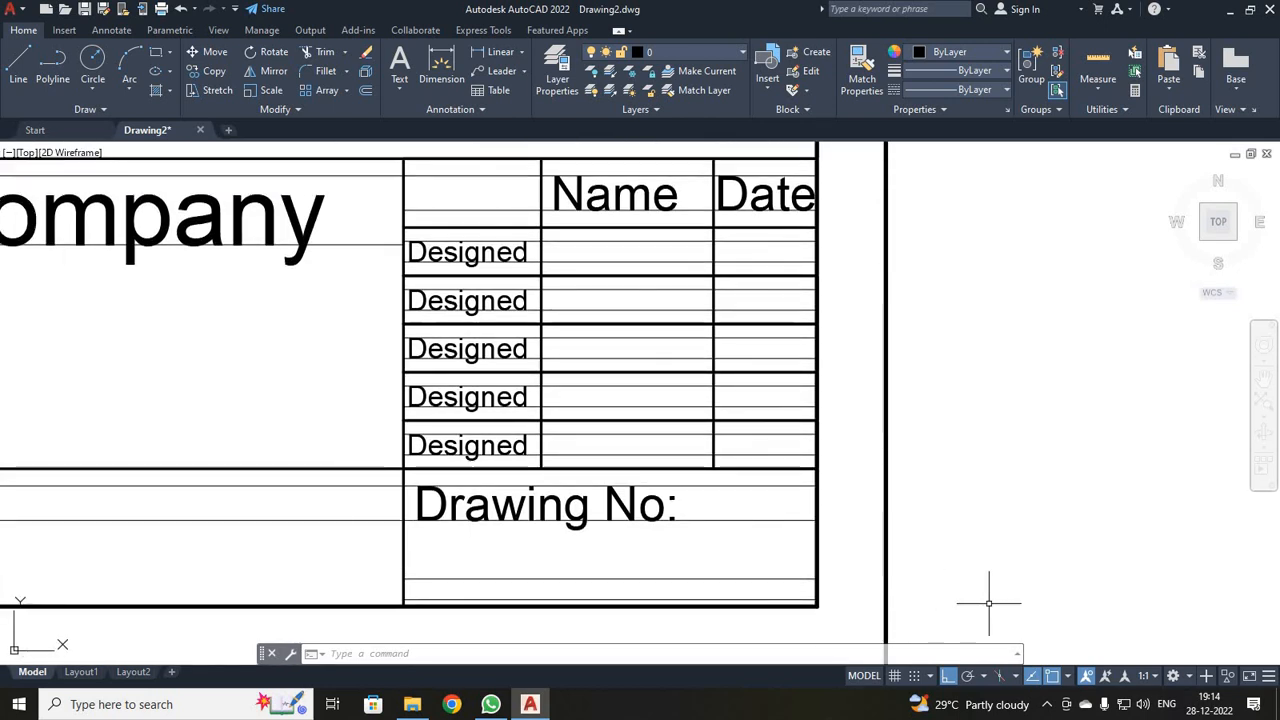
left_click(488, 300)
double_click(488, 300)
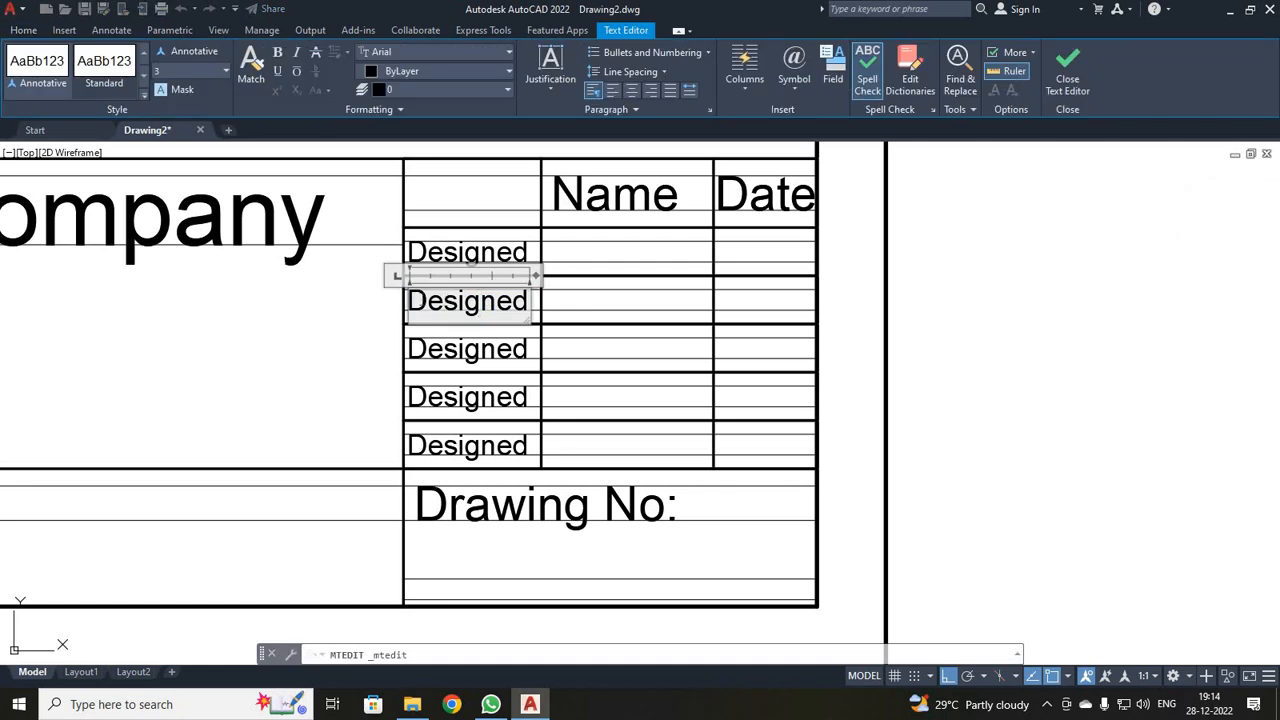
double_click(481, 308)
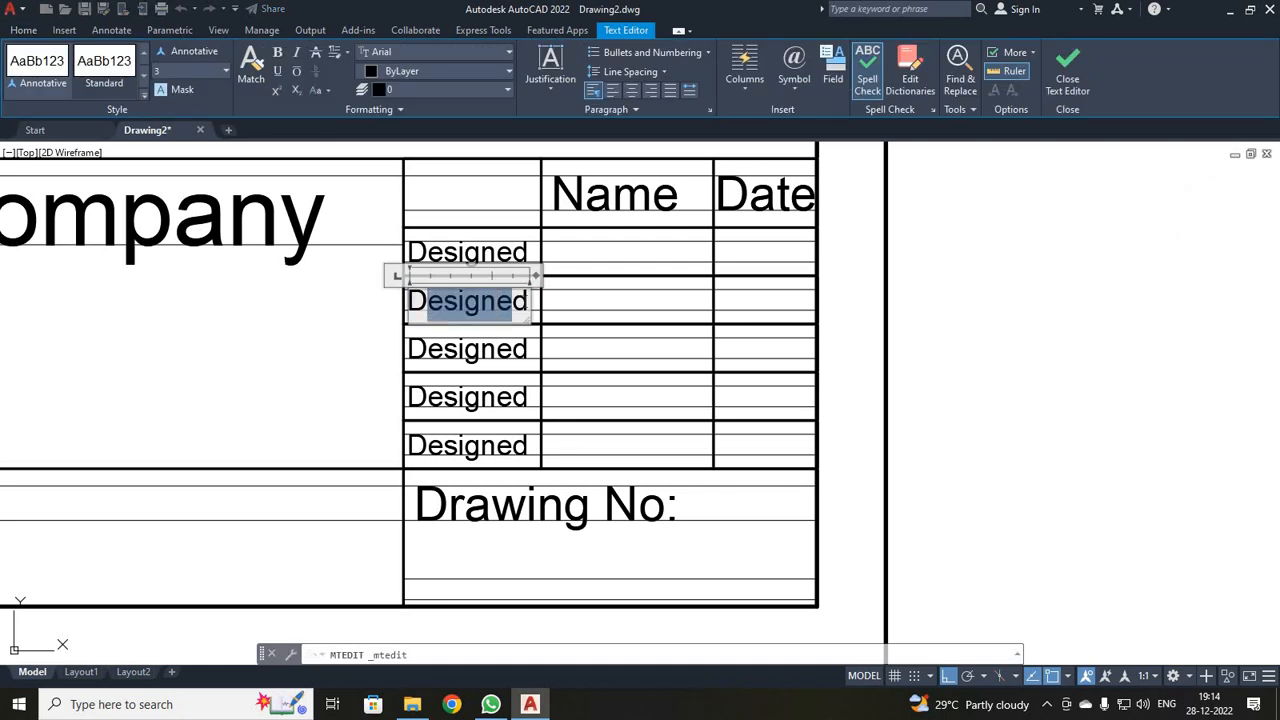
type("rawn")
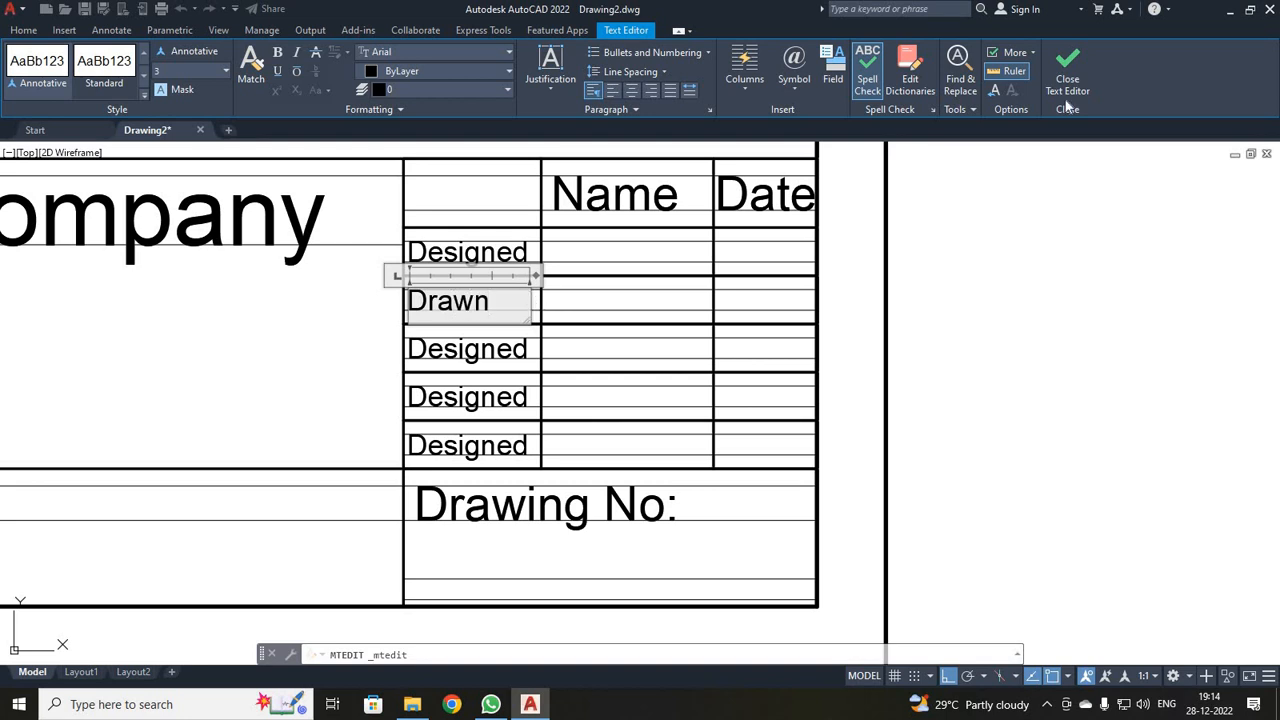
left_click(1072, 66)
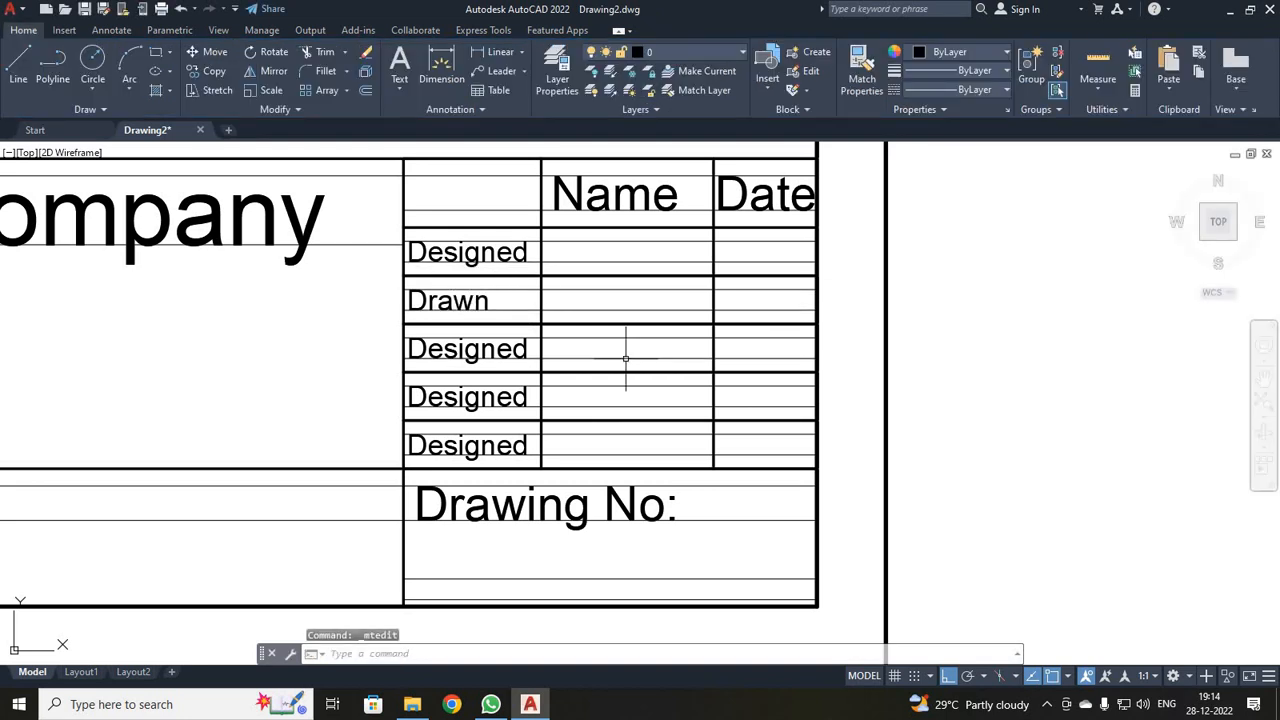
- Replace the third row's "Designed" label with "Checked" and finish the text edit
double_click(475, 348)
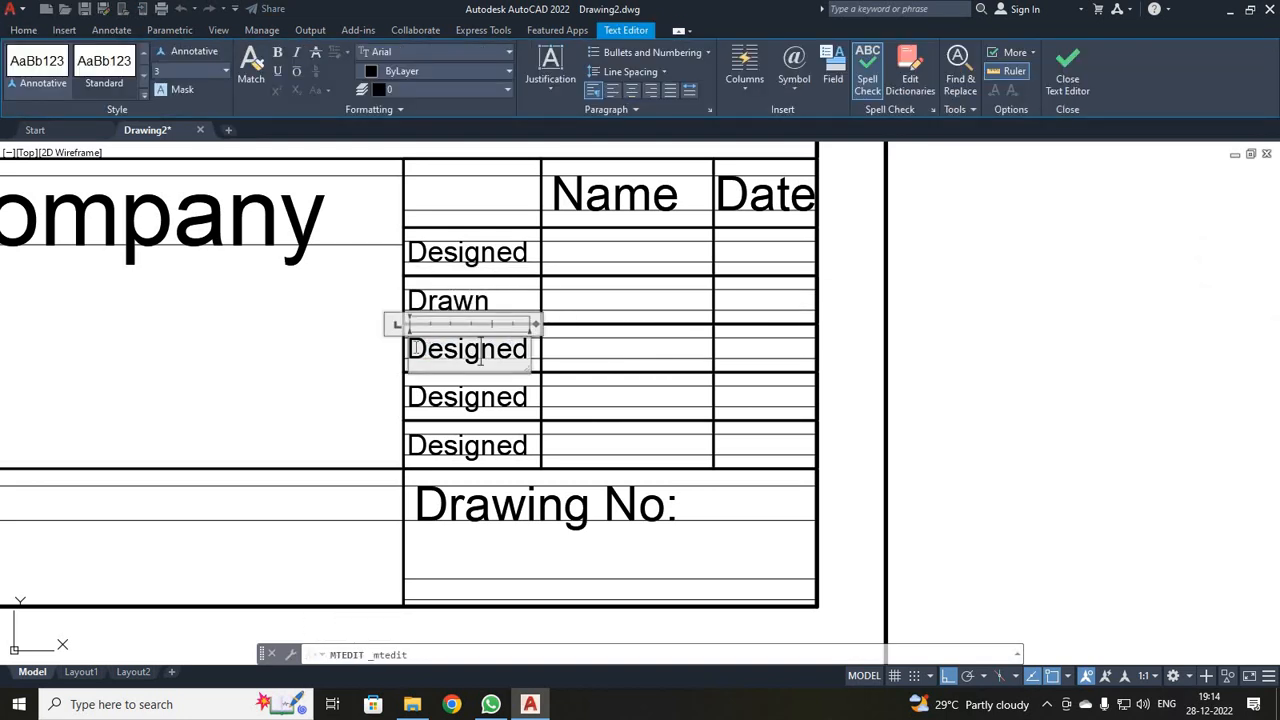
left_click_drag(406, 349, 512, 350)
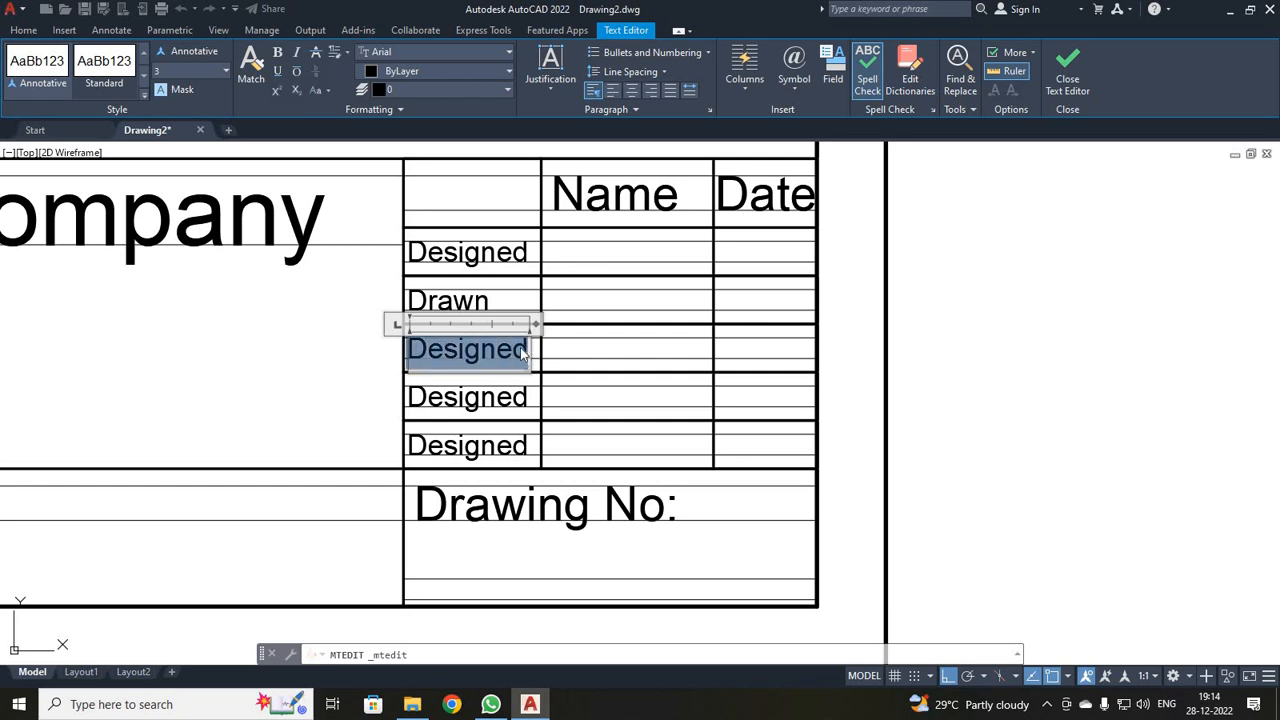
type("Checked")
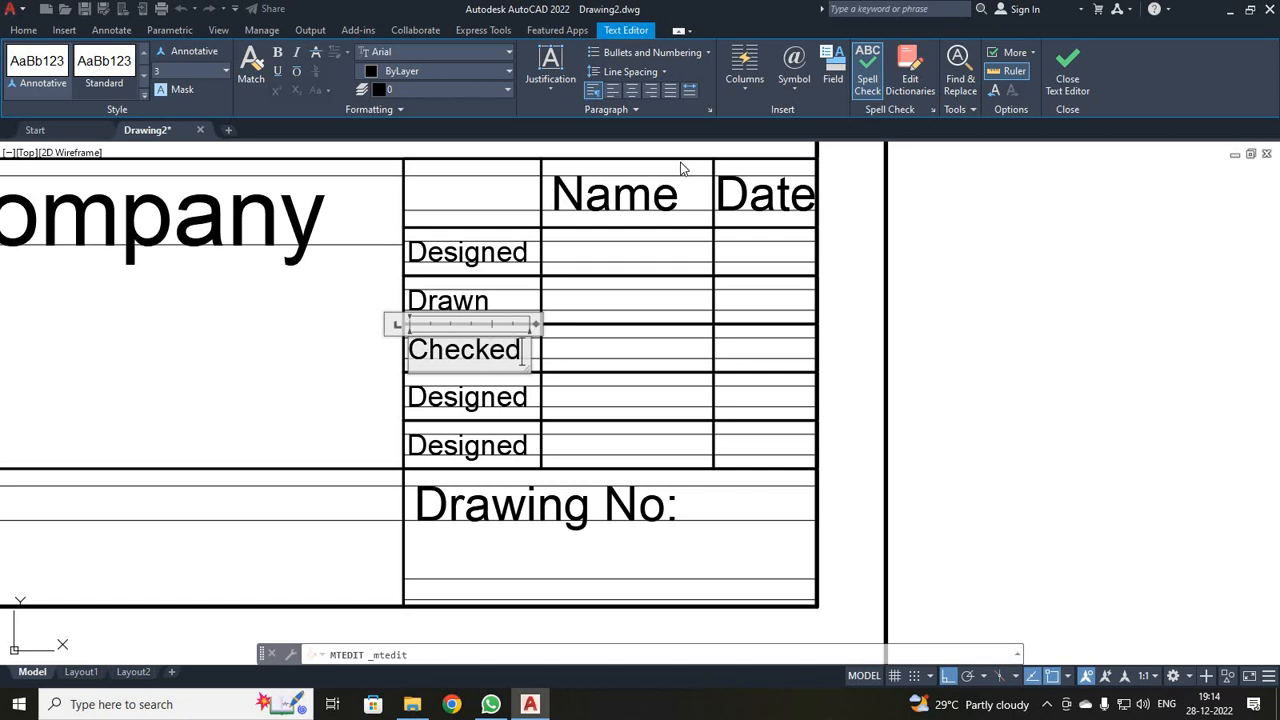
left_click(1067, 65)
- Replace the fourth row's "Designed" label with "Standard" and finish the text edit
middle_click_drag(435, 280, 485, 426)
scroll(527, 452, "down", 5)
mouse_move(415, 368)
middle_mouse_down()
mouse_move(457, 568)
mouse_move(523, 375)
middle_mouse_up()
scroll(517, 587, "up", 2)
scroll(637, 569, "up", 2)
scroll(672, 460, "up", 1)
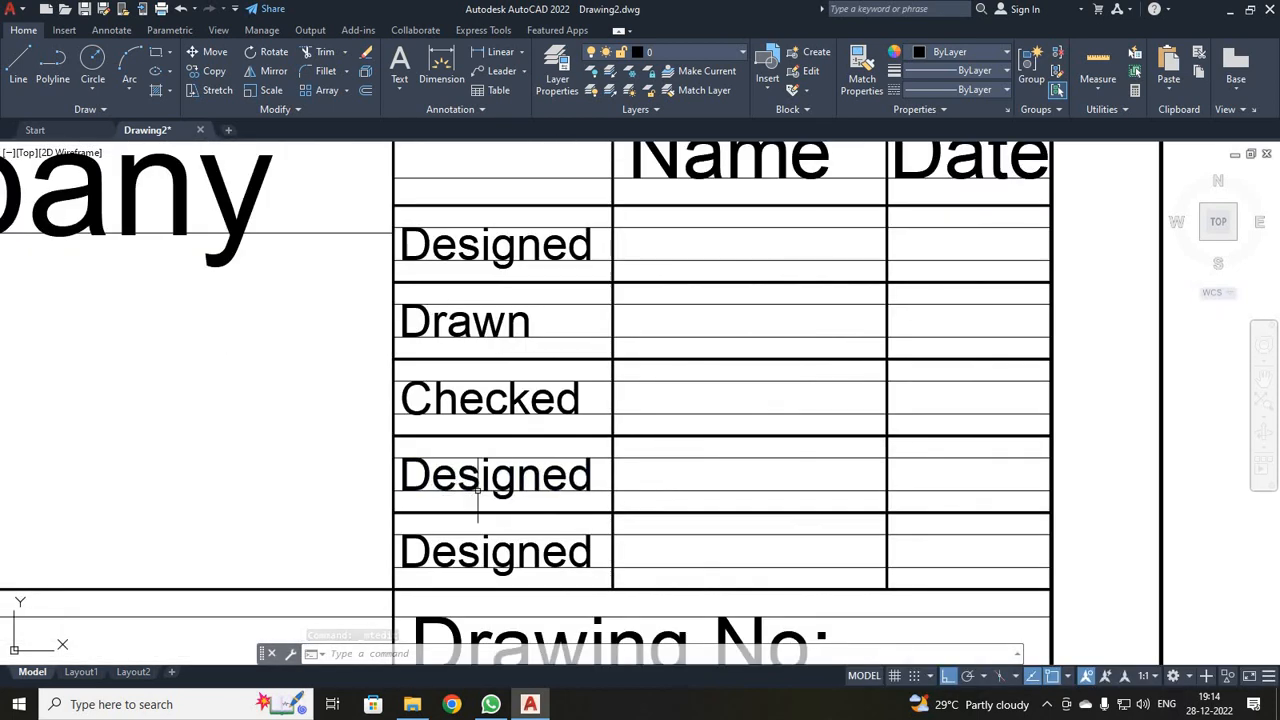
double_click(540, 476)
double_click(540, 476)
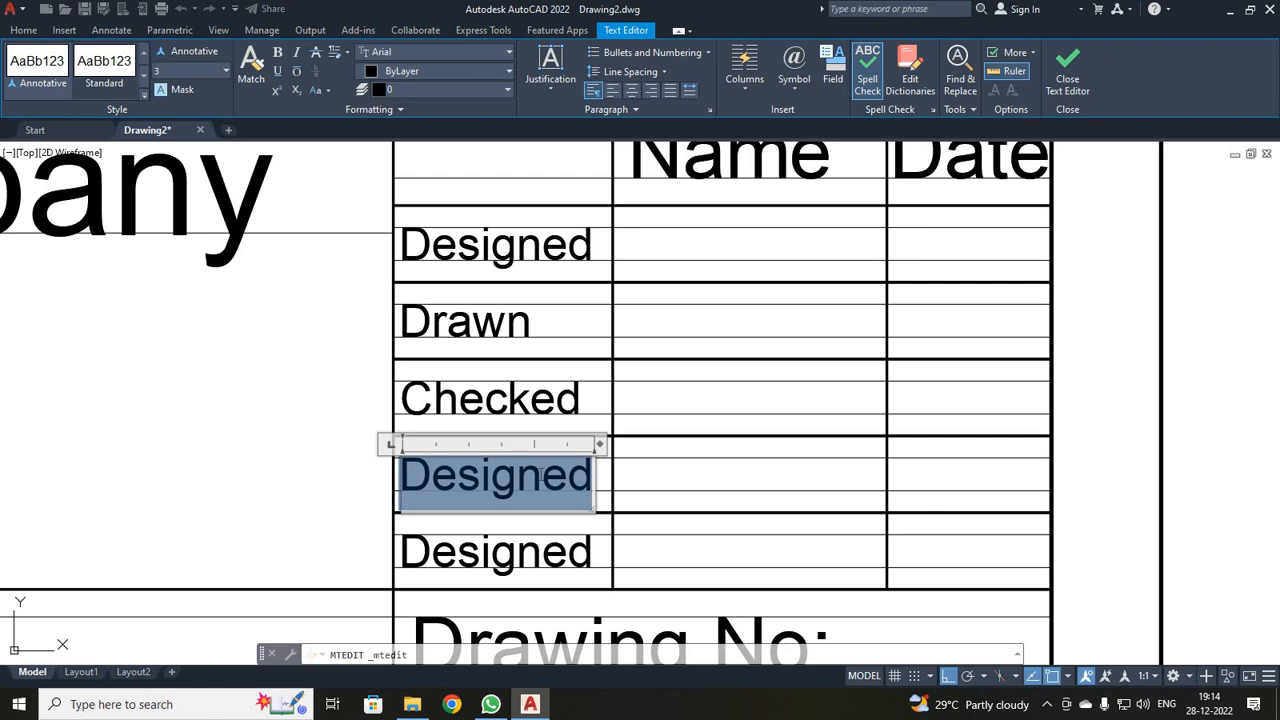
type("Standa")
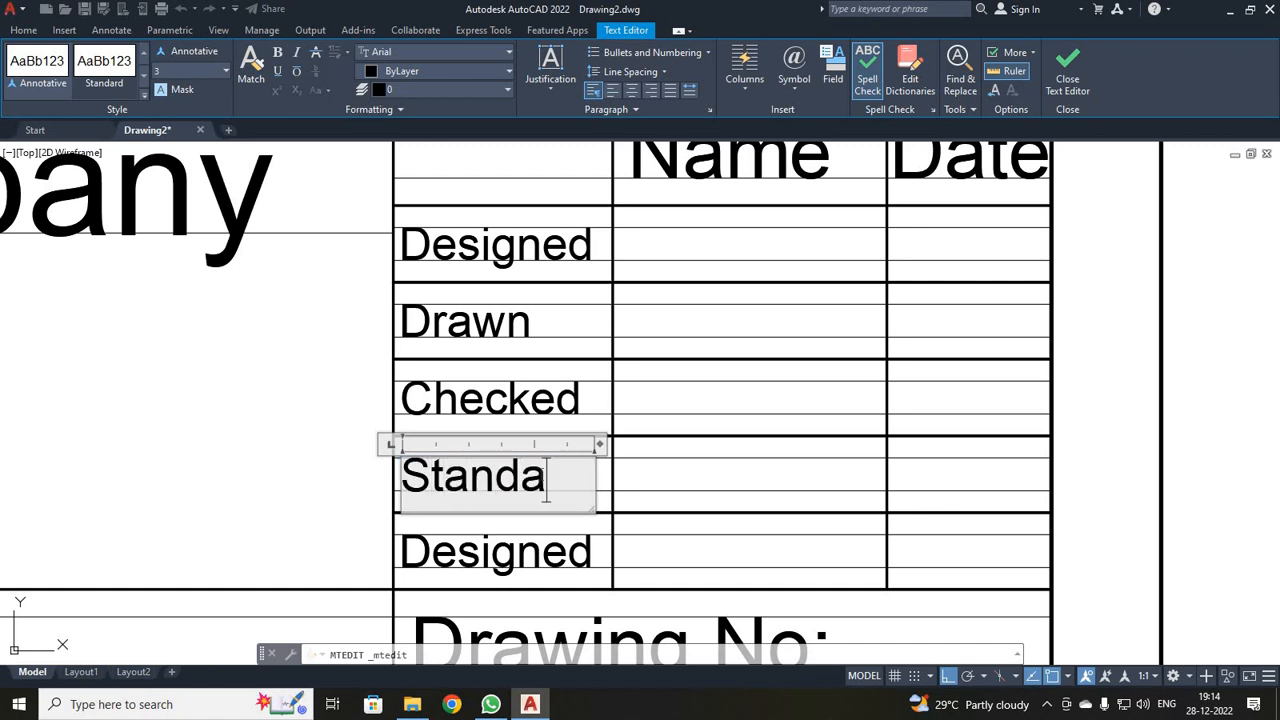
type("rd")
left_click(1065, 68)
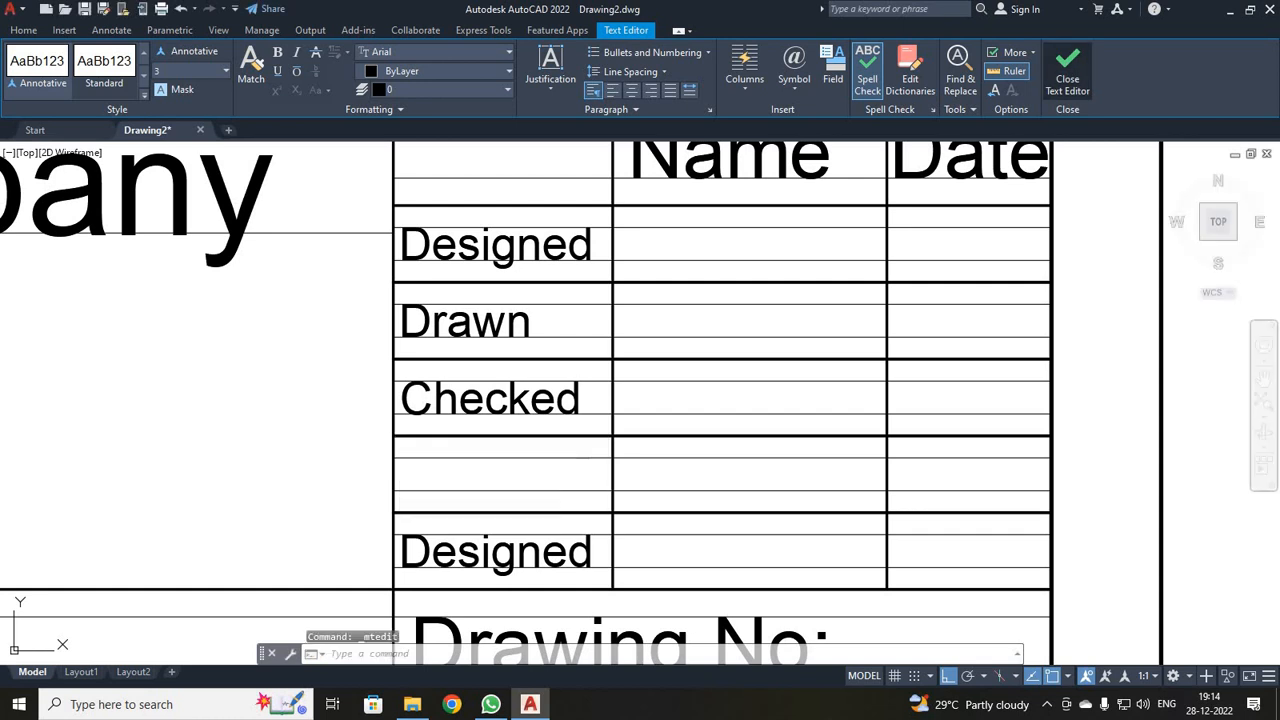
- Replace the fifth row's "Designed" label with "Approved" and finish the text edit
double_click(437, 556)
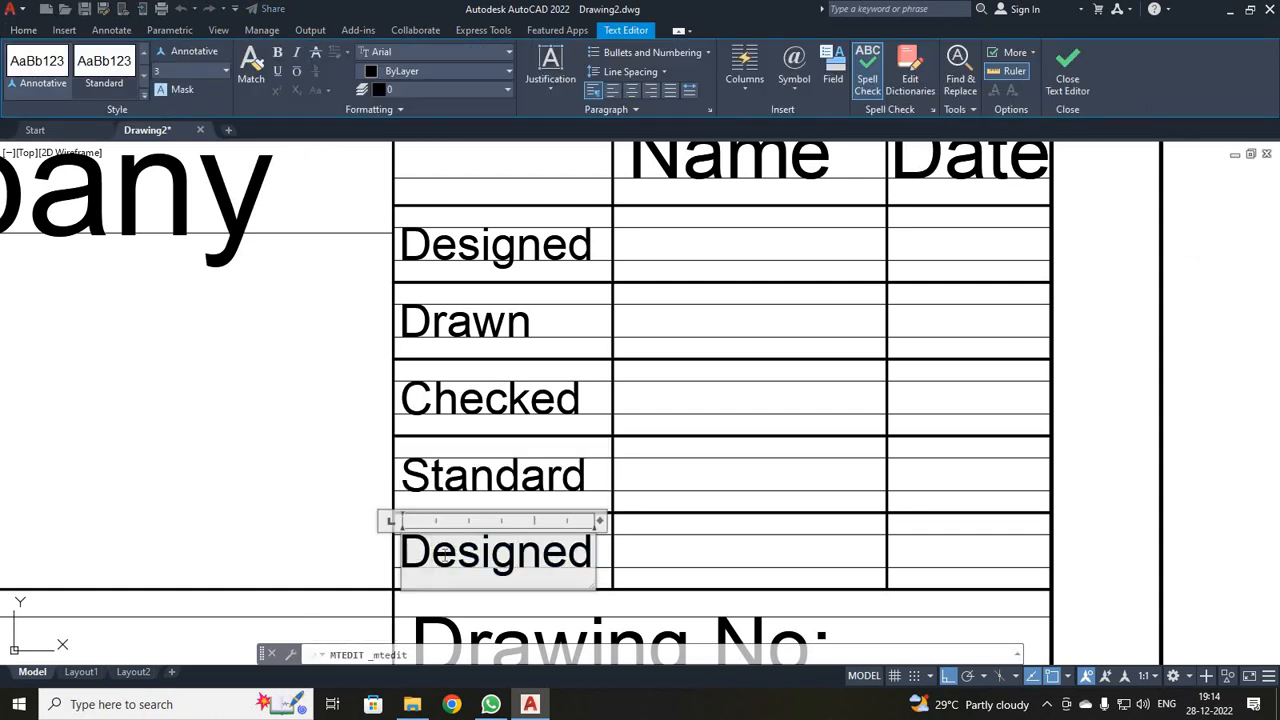
type("Appr")
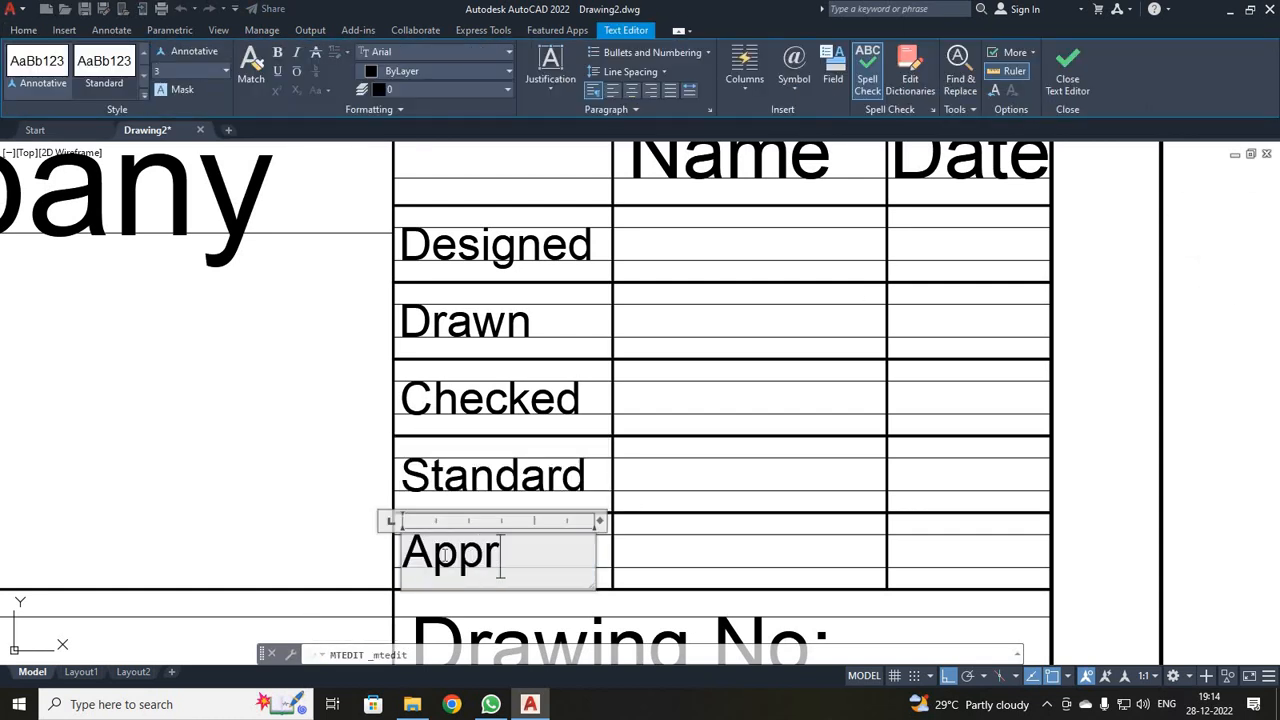
type("oved")
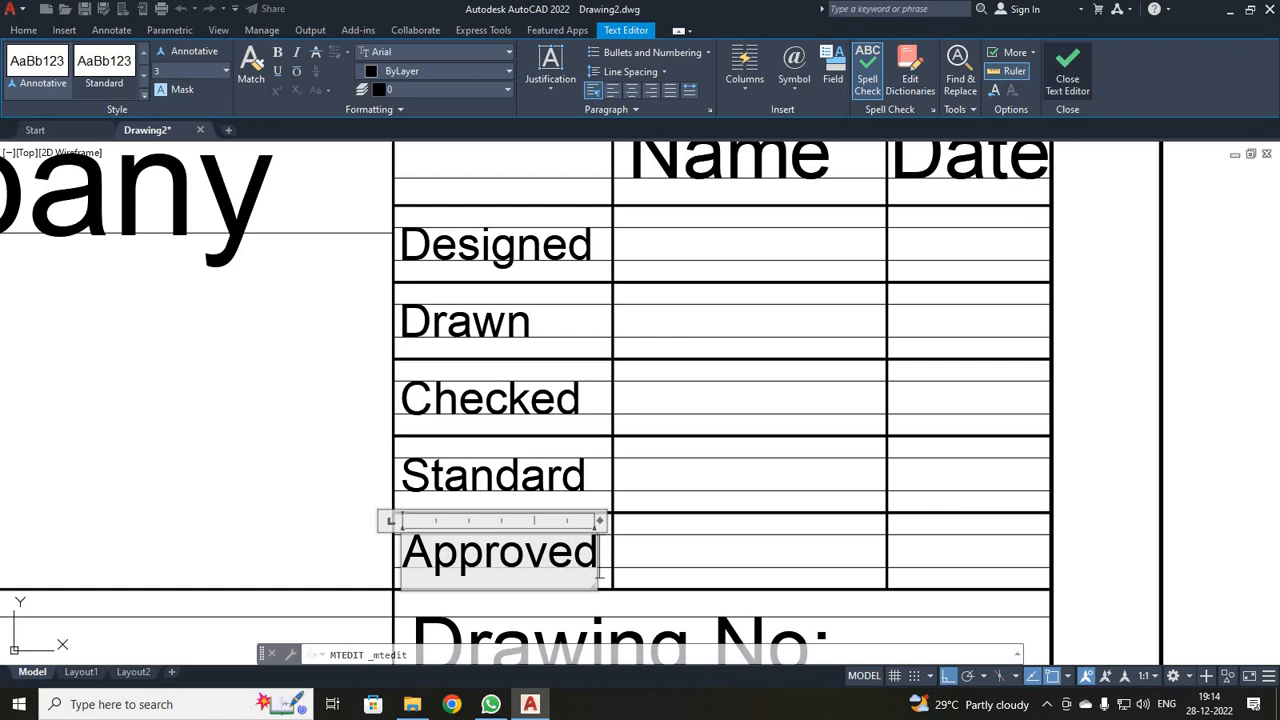
left_click(1068, 76)
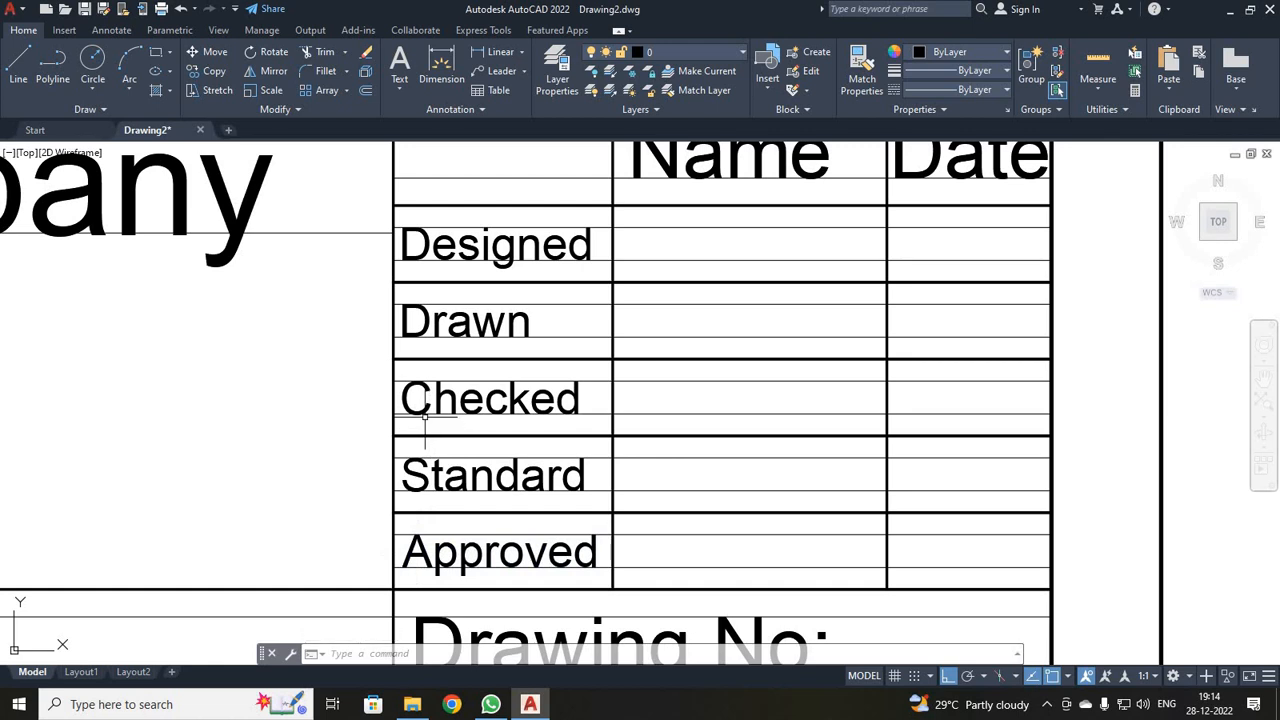
- Add the multiline text "Sheet 1 of 1" between the two lower guide lines of the Drawing No. cell
scroll(471, 529, "down", 2)
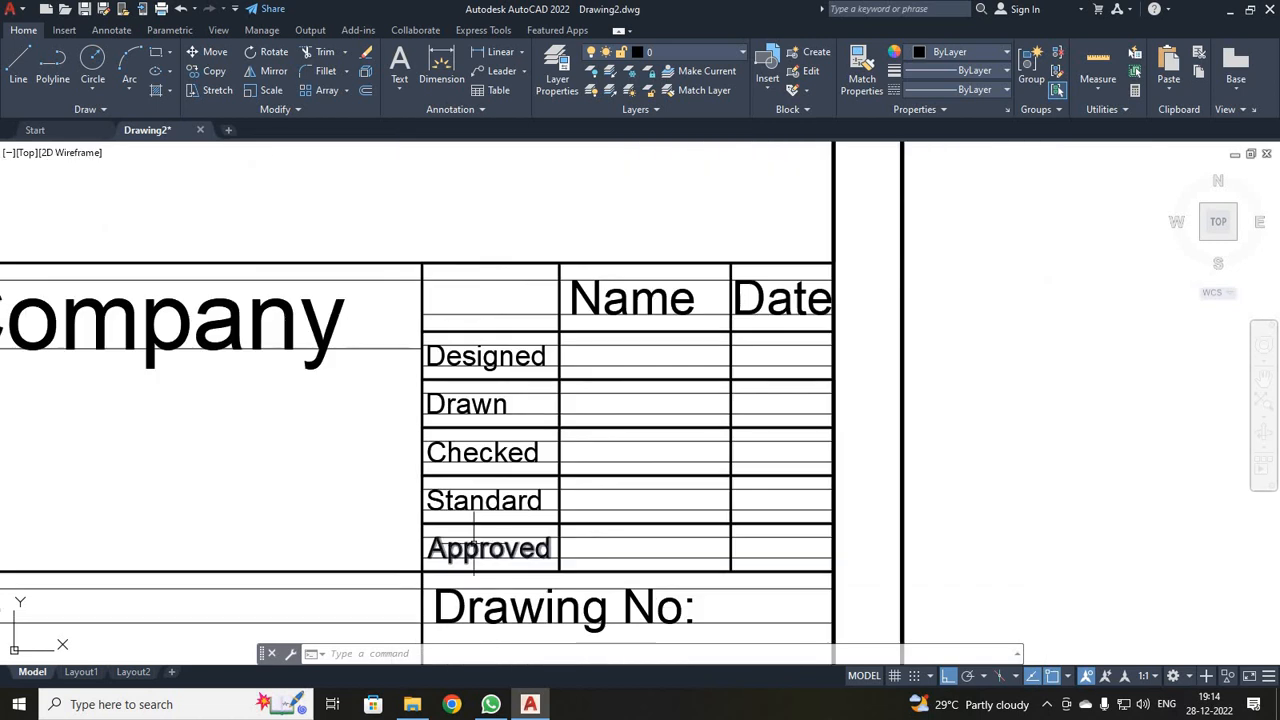
middle_click_drag(589, 434, 778, 322)
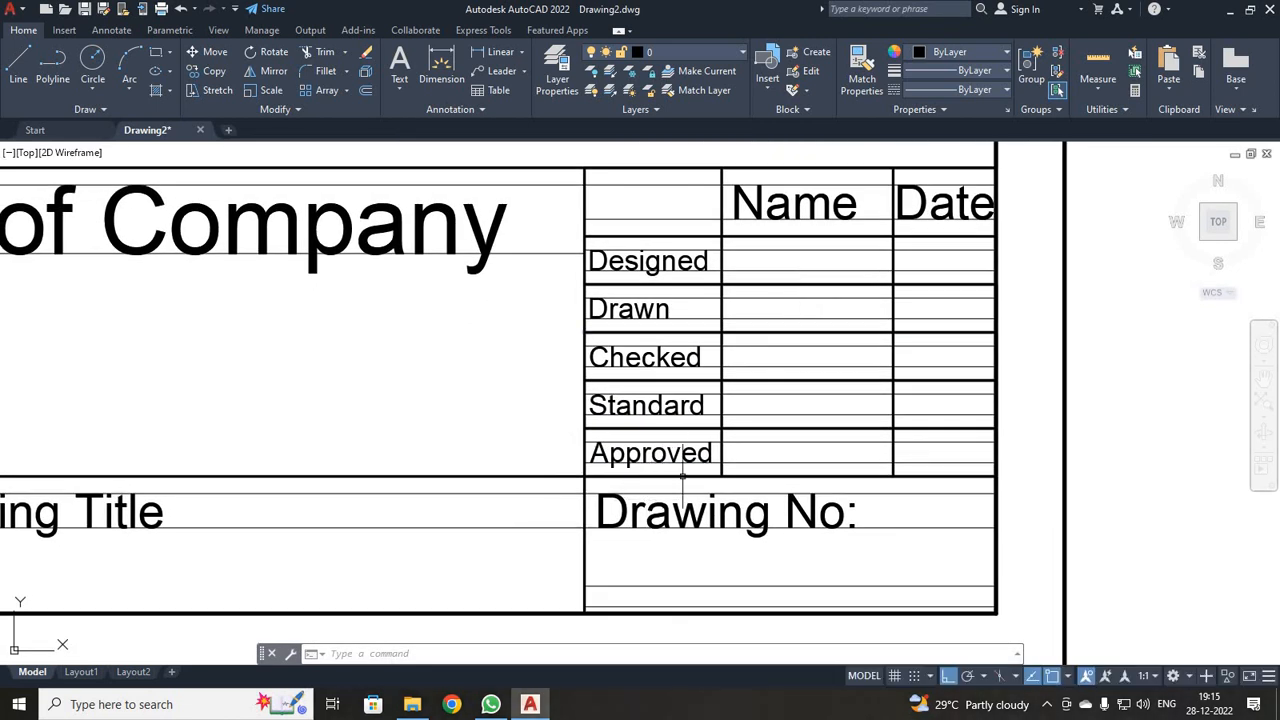
middle_click_drag(686, 474, 748, 446)
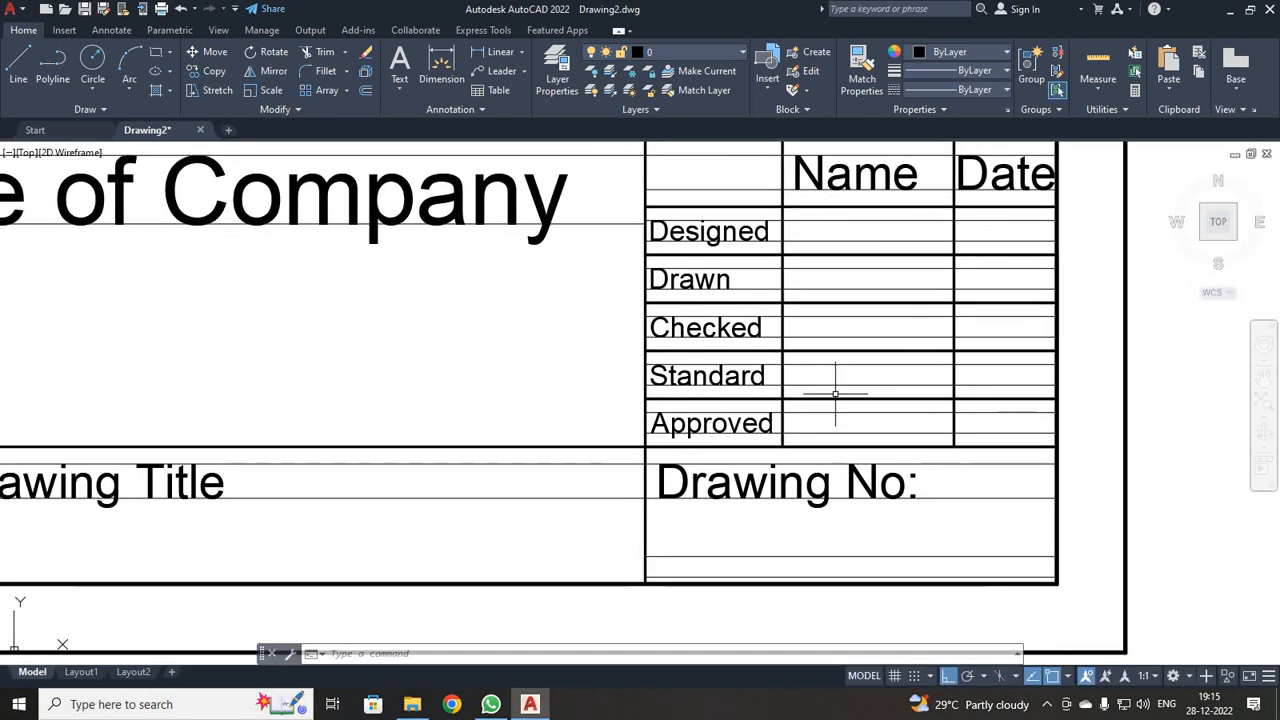
left_click(402, 66)
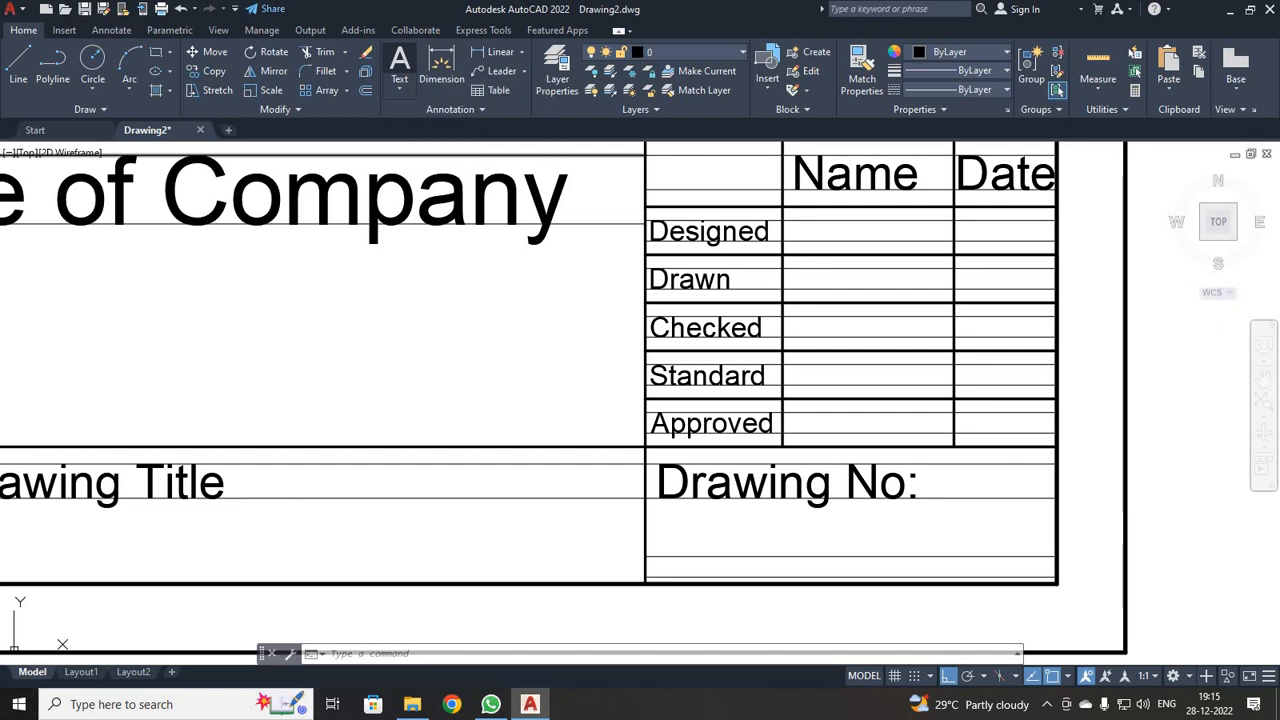
left_click(748, 556)
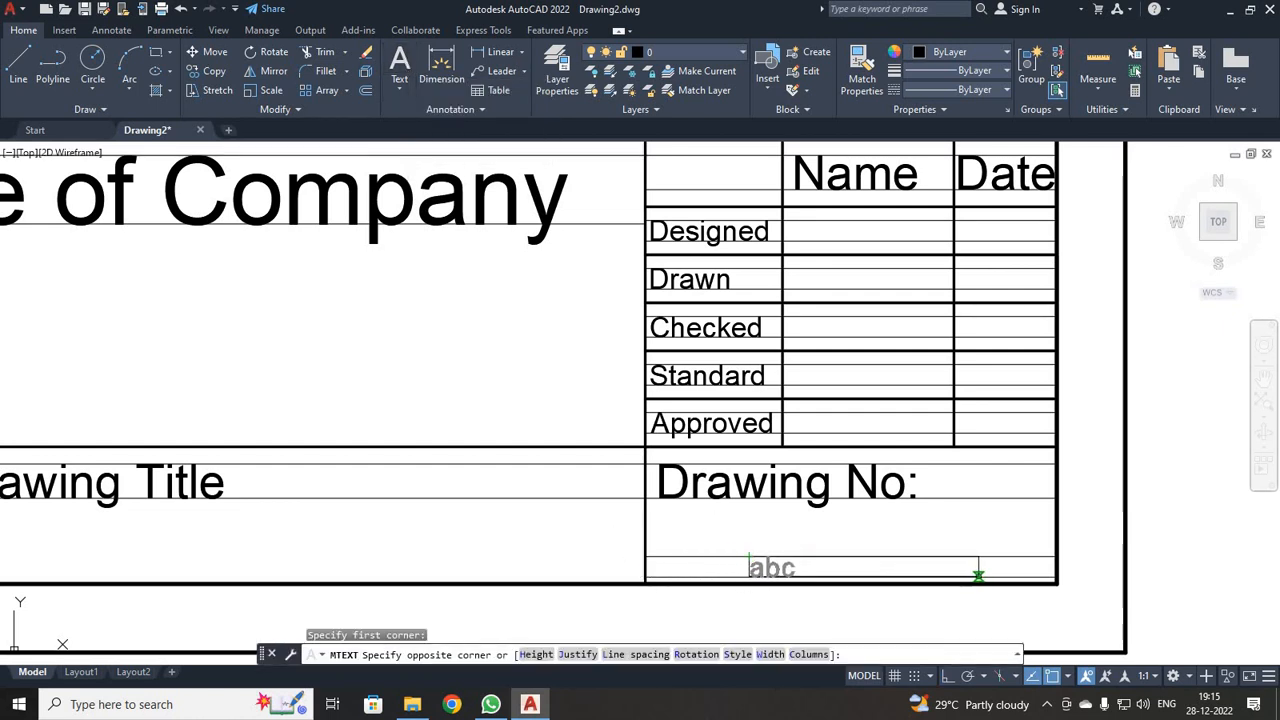
left_click(978, 576)
type("S")
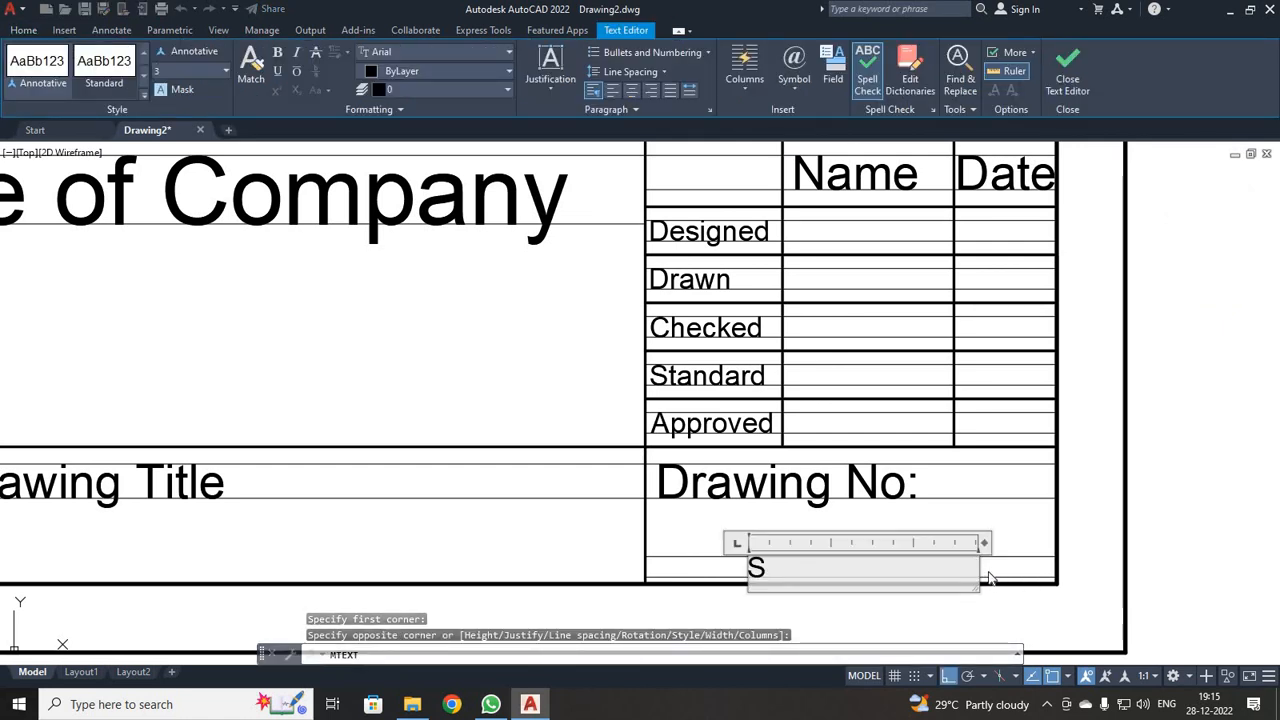
type("heet")
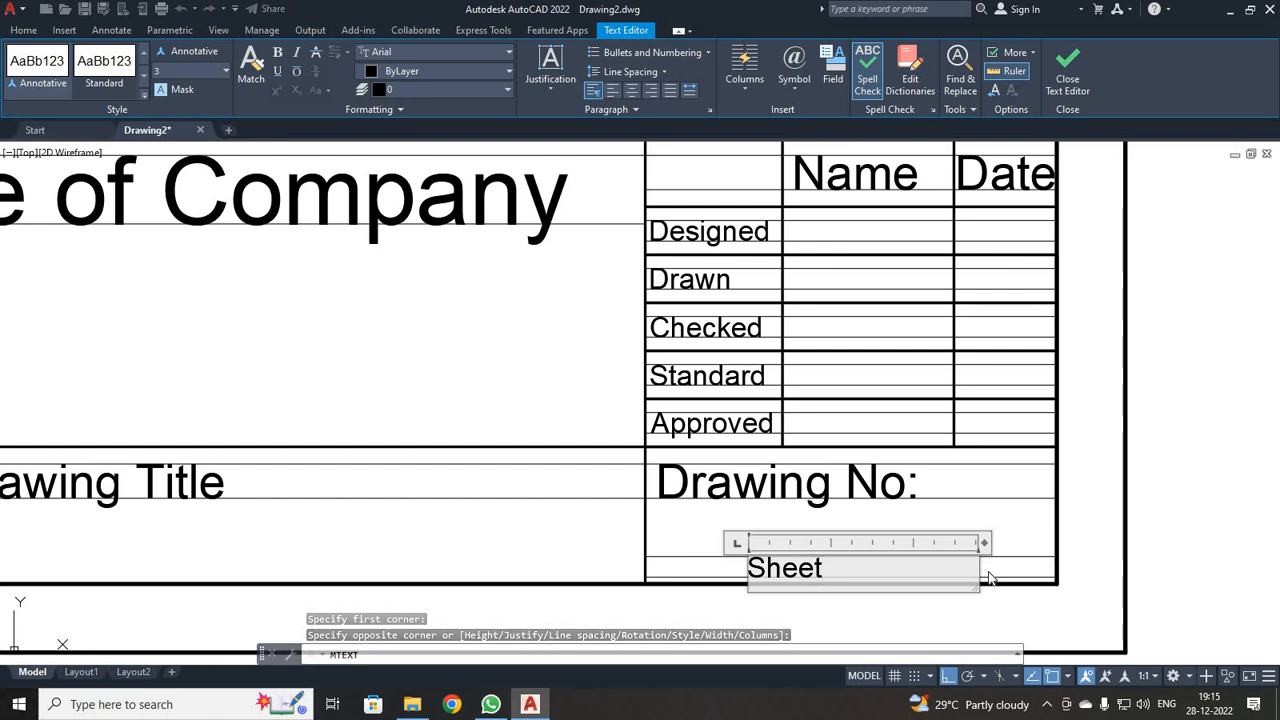
type(" 1 of")
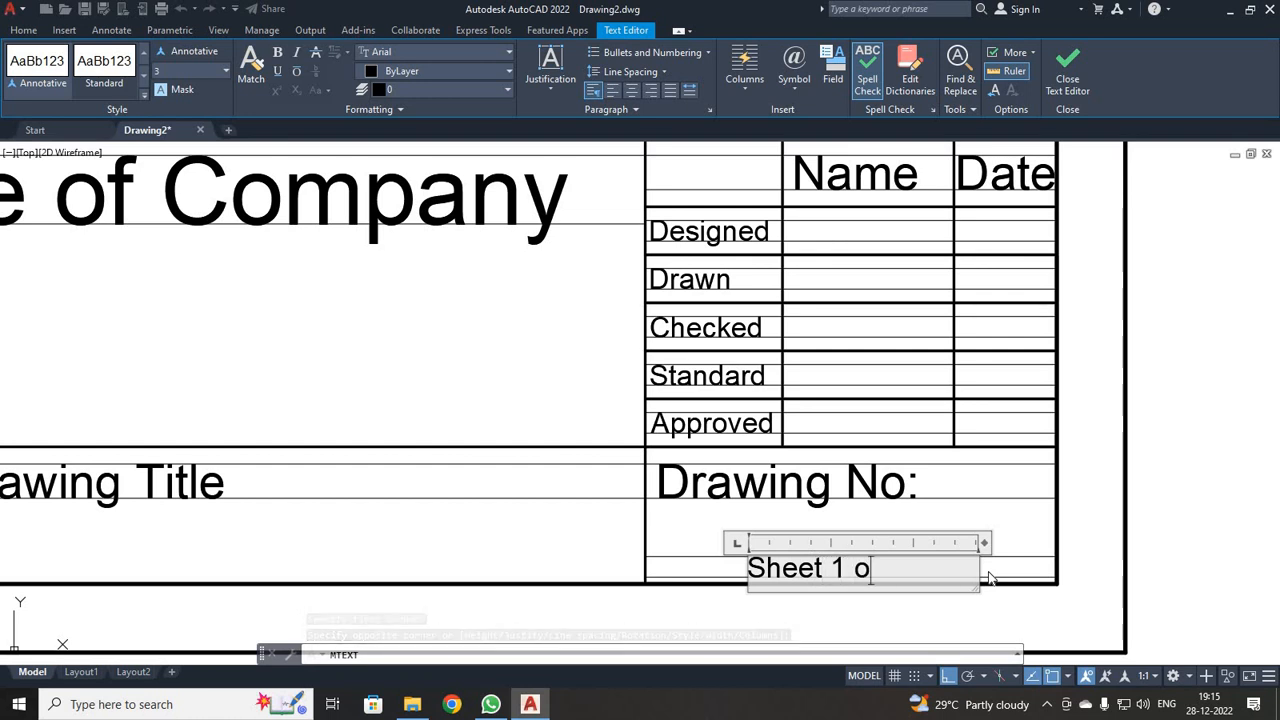
type(" 1")
left_click(1068, 78)
- Compare the title block with the reference above it, then examine the empty cell beneath the 1:1 scale value
scroll(569, 338, "down", 2)
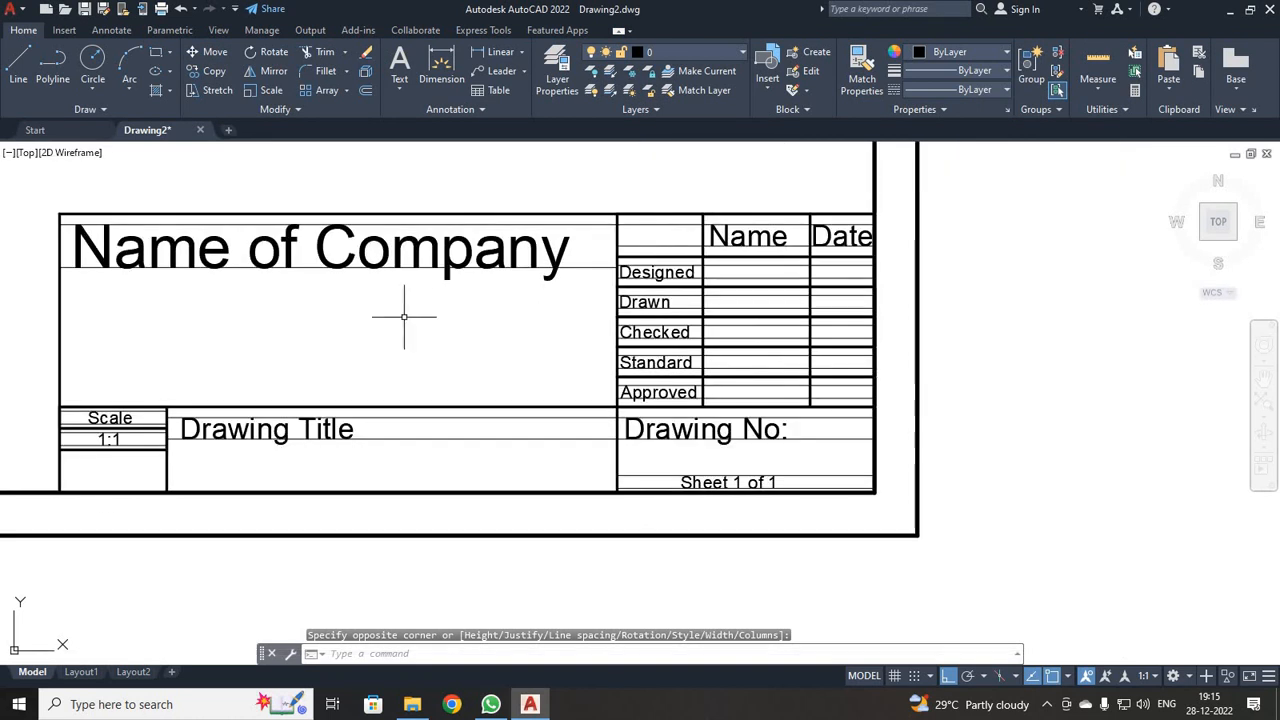
middle_click_drag(404, 317, 442, 484)
scroll(538, 351, "down", 2)
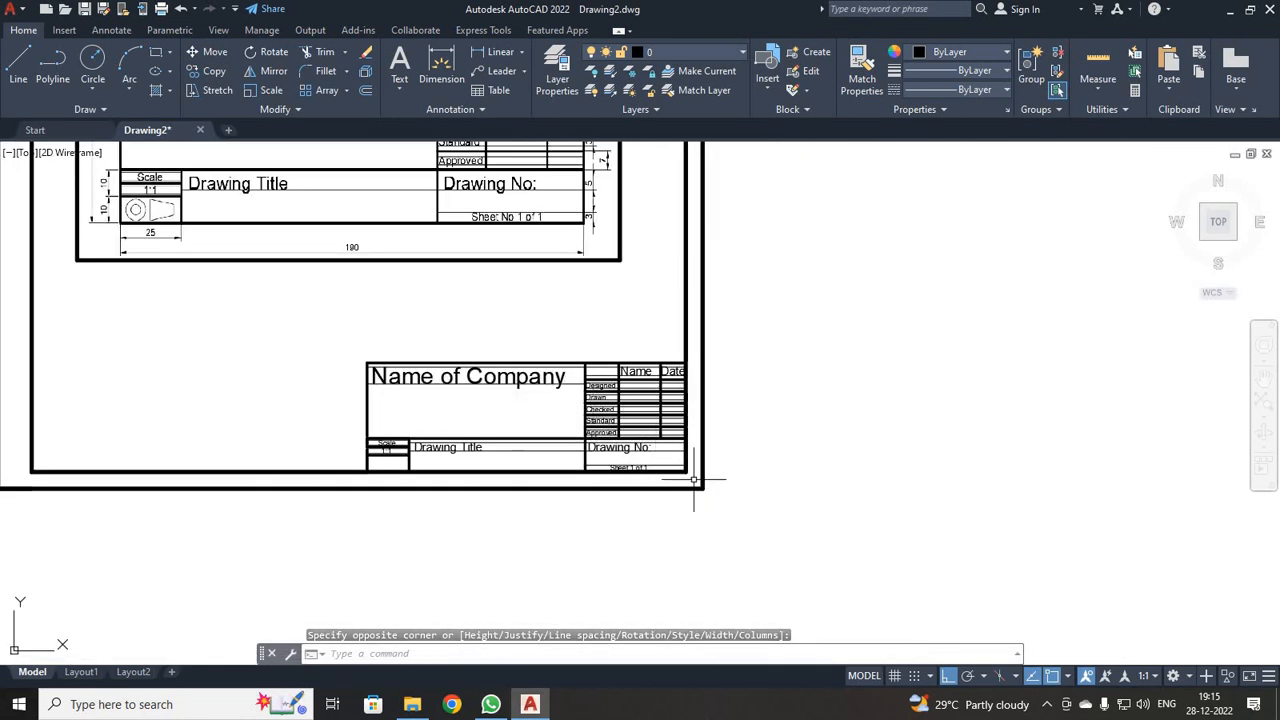
scroll(693, 479, "up", 4)
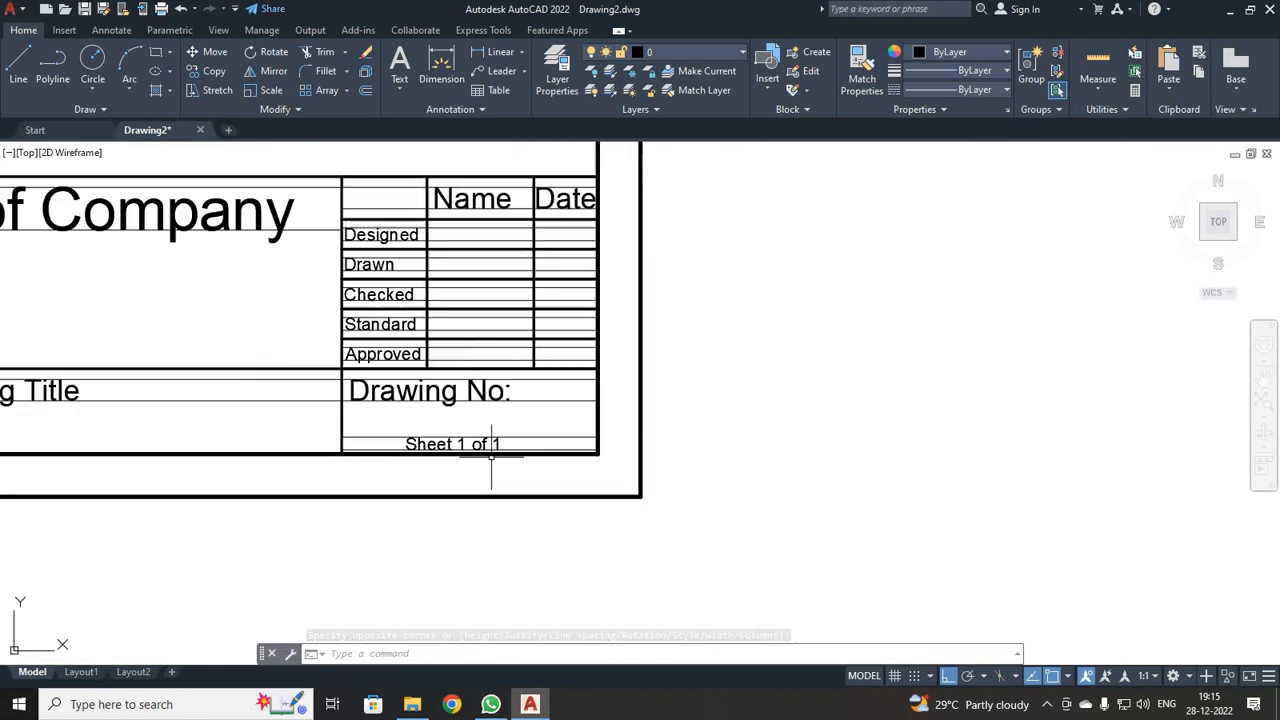
scroll(491, 455, "down", 4)
middle_click_drag(398, 420, 770, 500)
scroll(770, 500, "up", 2)
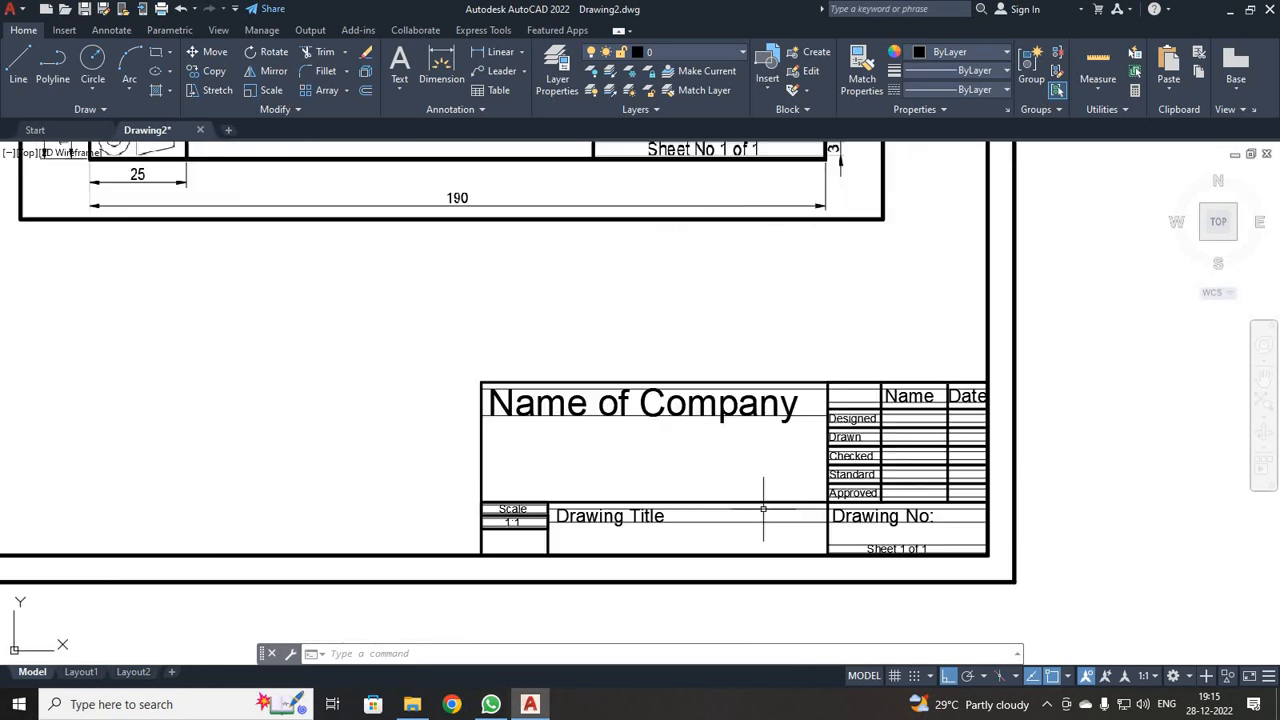
scroll(416, 272, "up", 2)
middle_click_drag(426, 277, 440, 311)
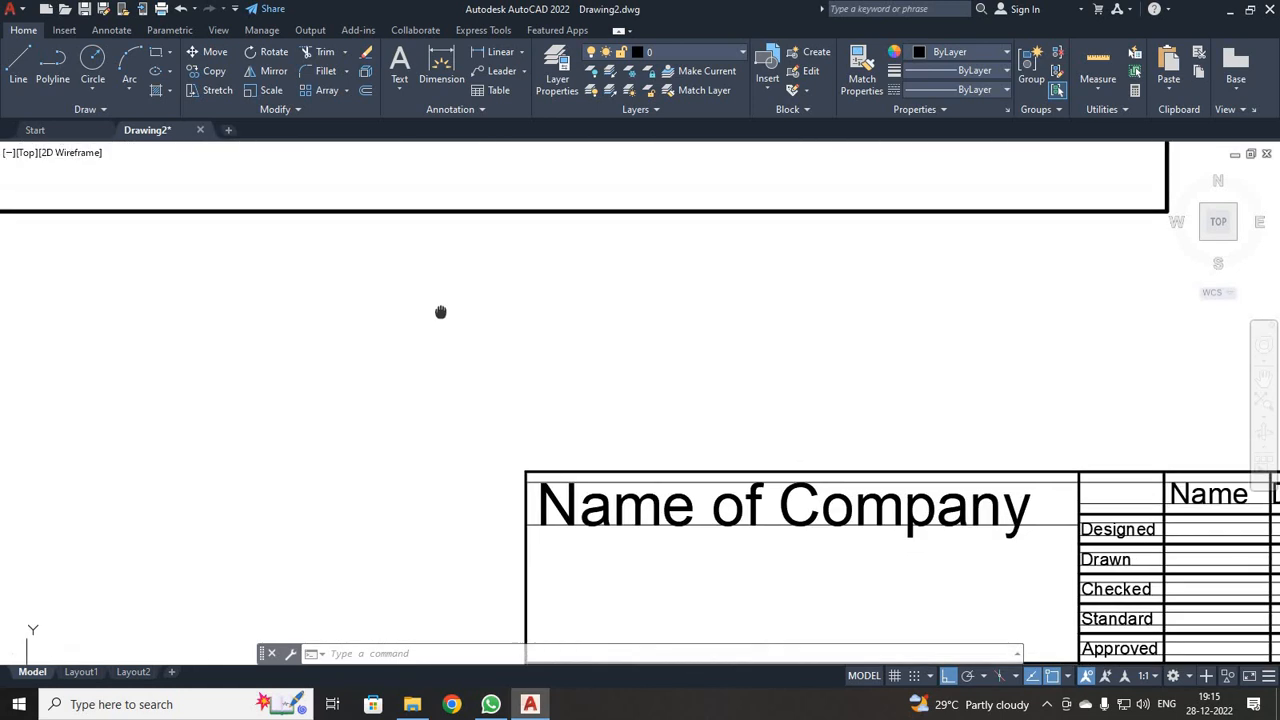
scroll(474, 449, "down", 4)
scroll(316, 361, "up", 2)
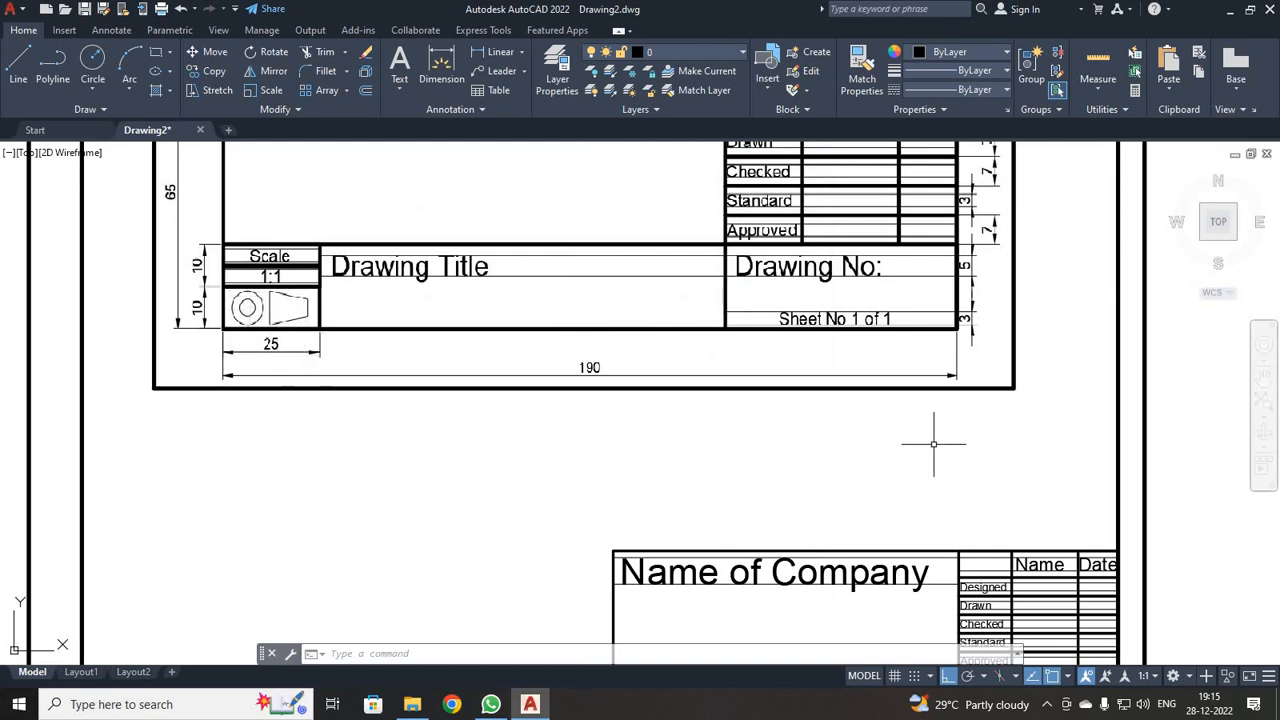
scroll(936, 459, "down", 2)
middle_click_drag(864, 427, 786, 323)
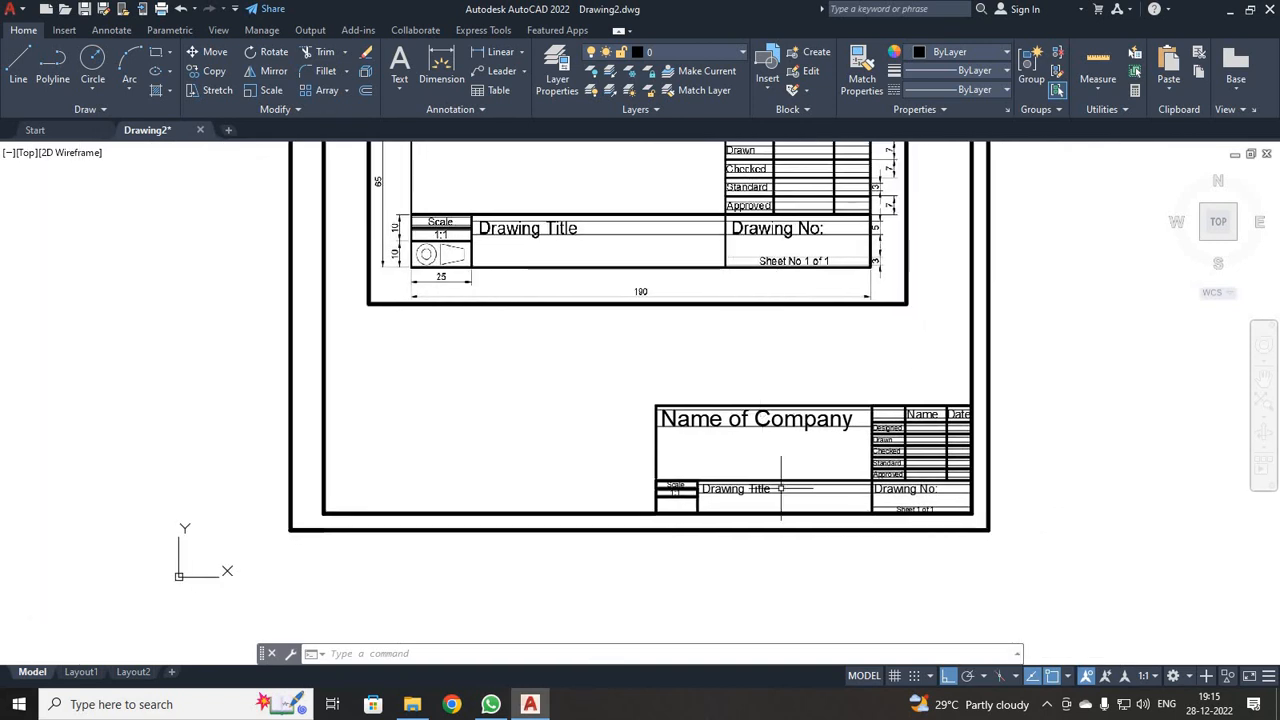
scroll(786, 491, "up", 3)
middle_click_drag(682, 538, 771, 457)
scroll(560, 470, "up", 3)
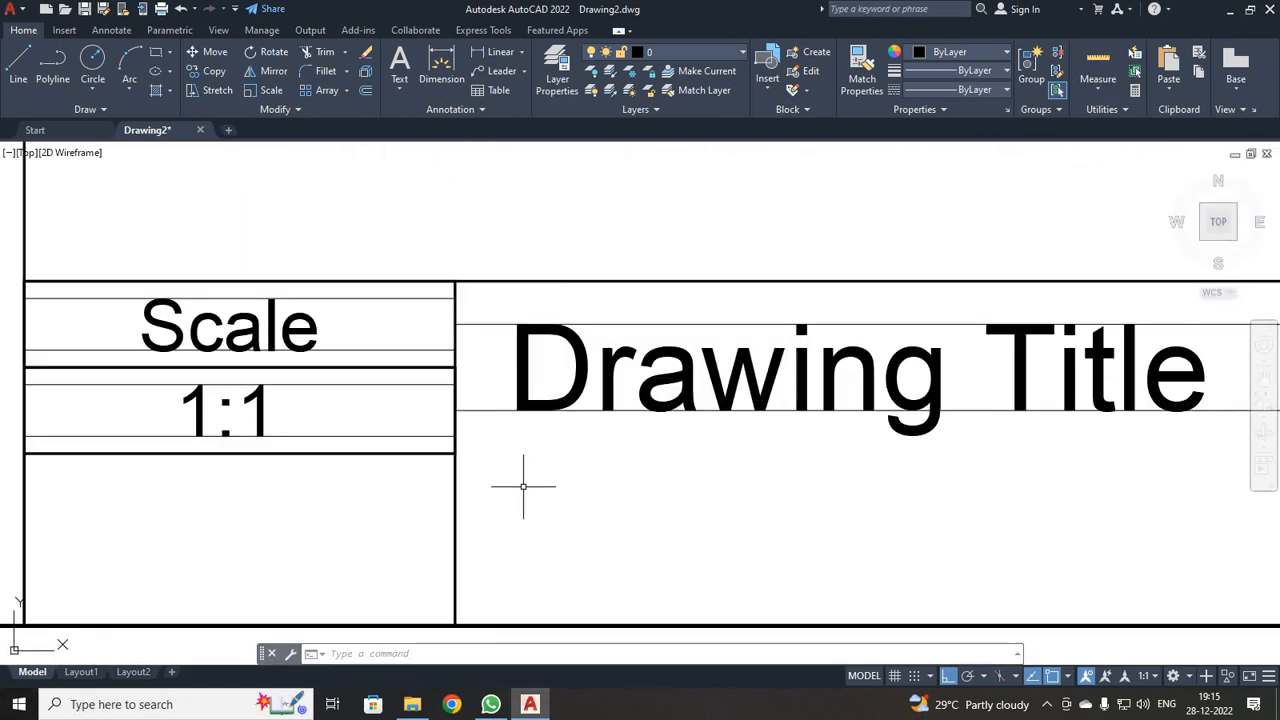
- Draw two concentric circles with radii 4 and 2 in the empty cell beneath the 1:1 scale value
middle_click_drag(523, 486, 730, 434)
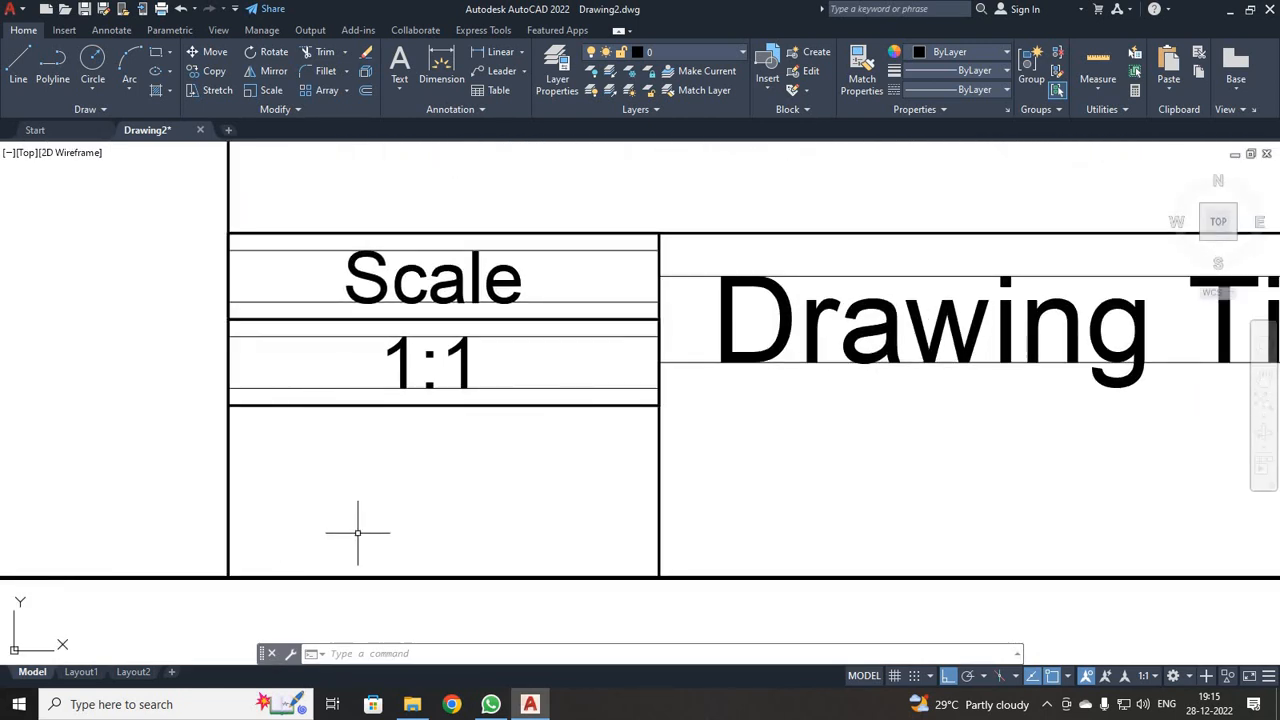
left_click(92, 62)
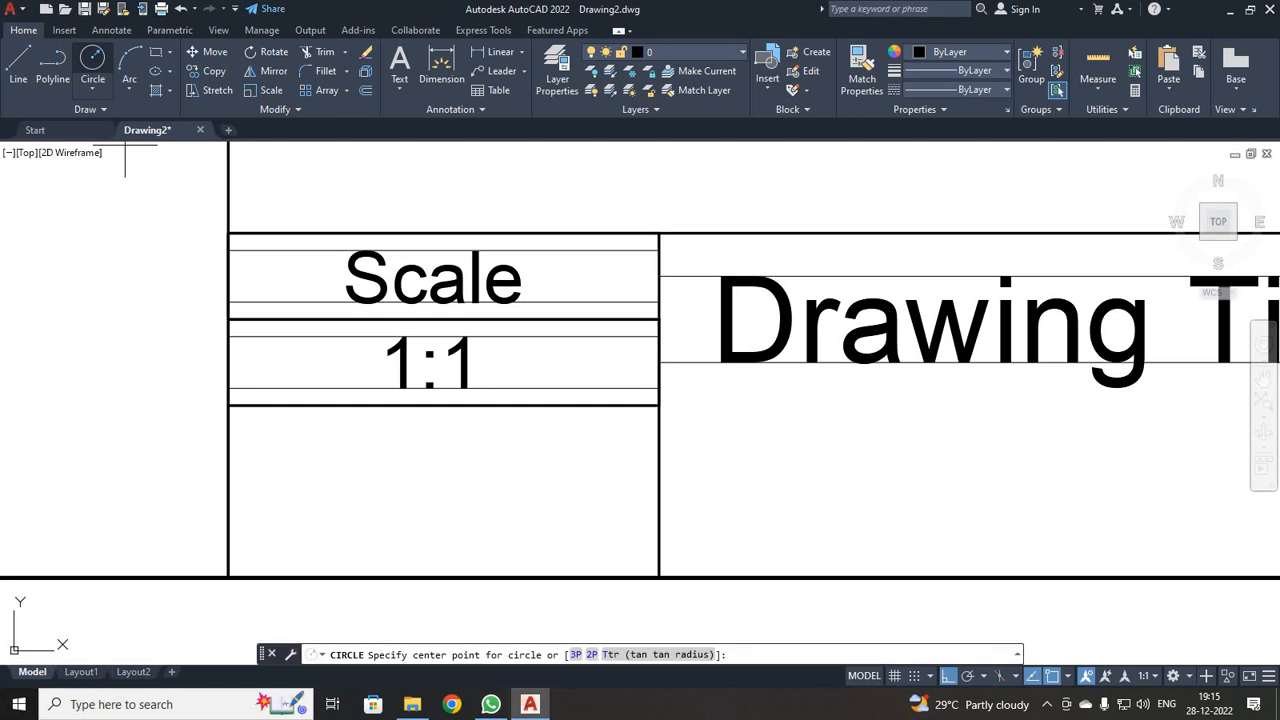
left_click(306, 490)
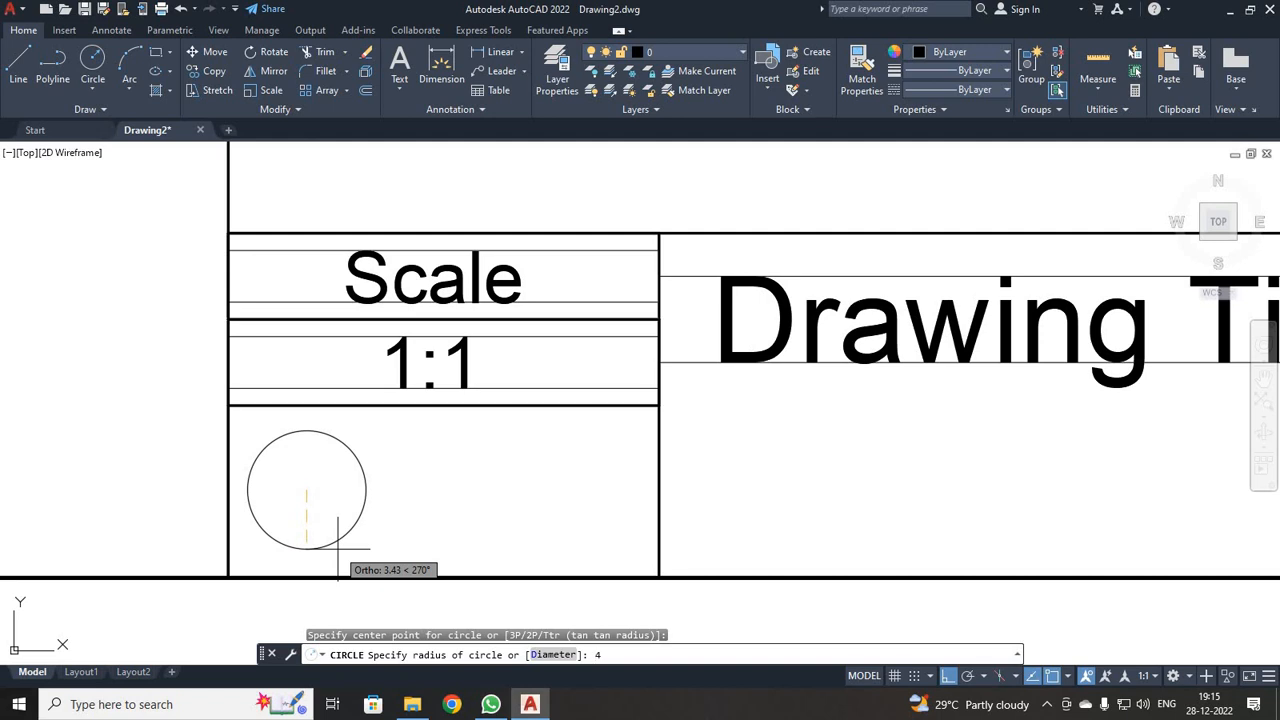
type("4")
key("Return")
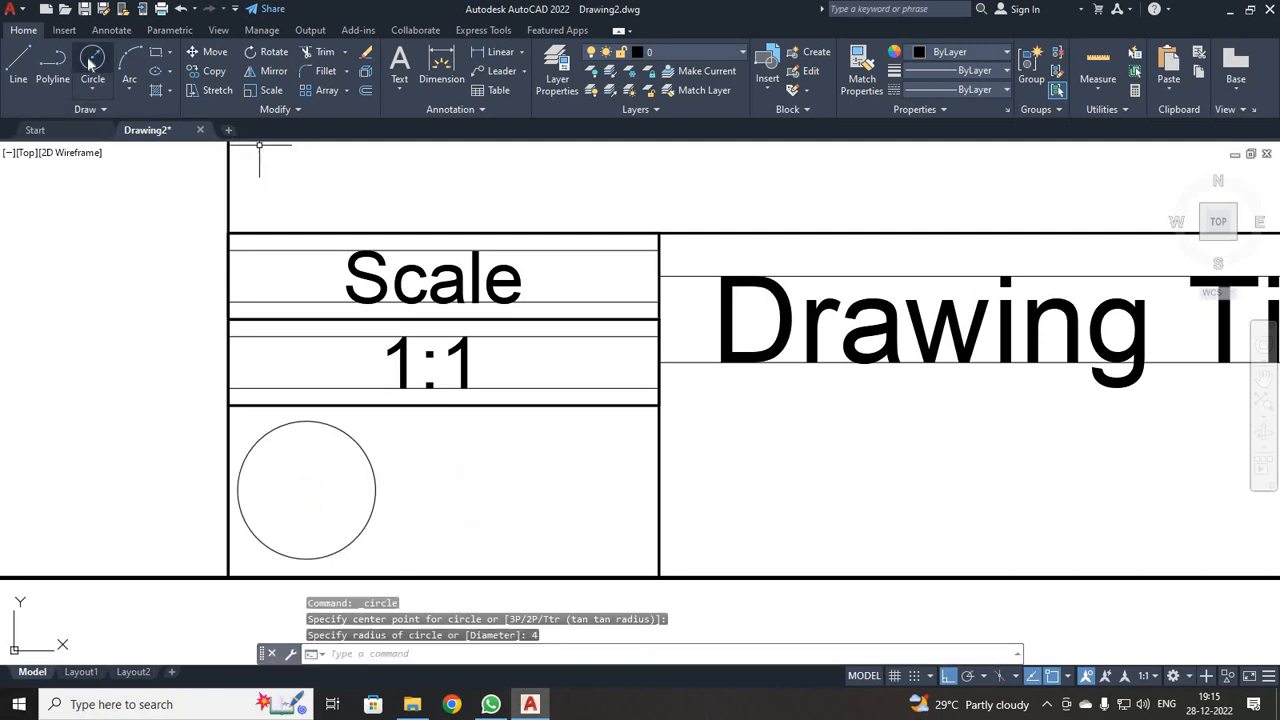
key("Return")
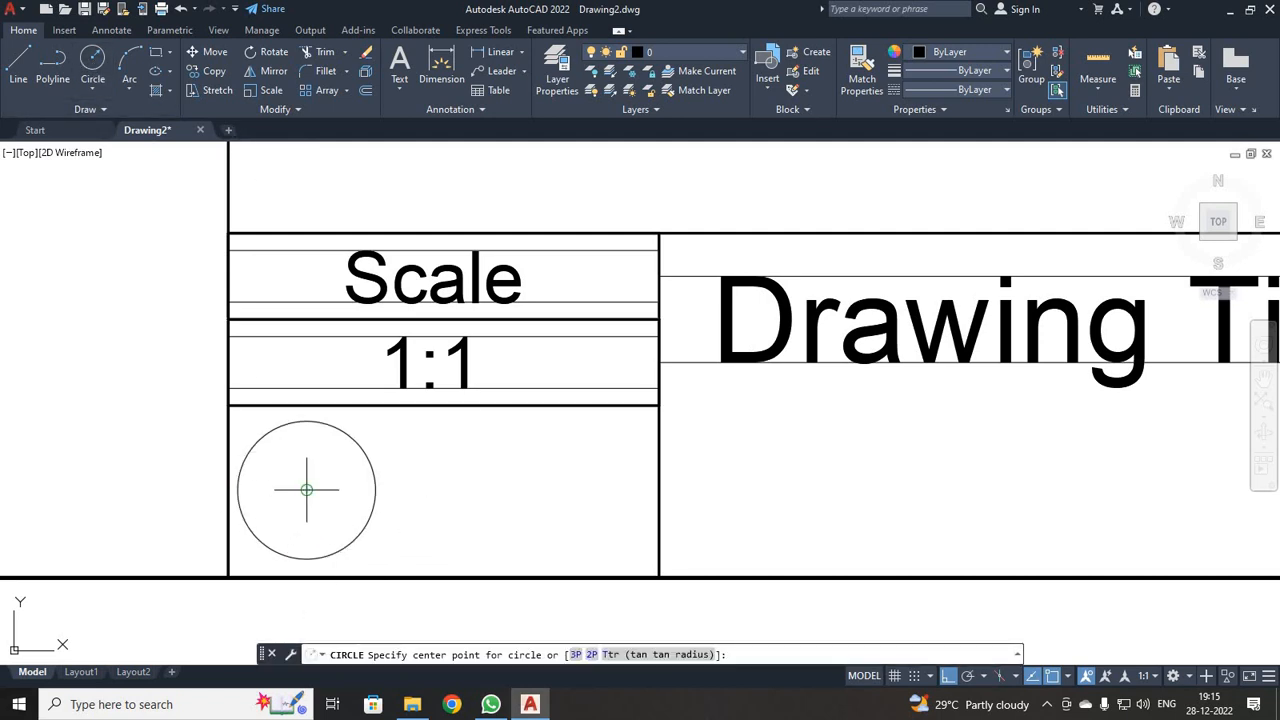
left_click(306, 490)
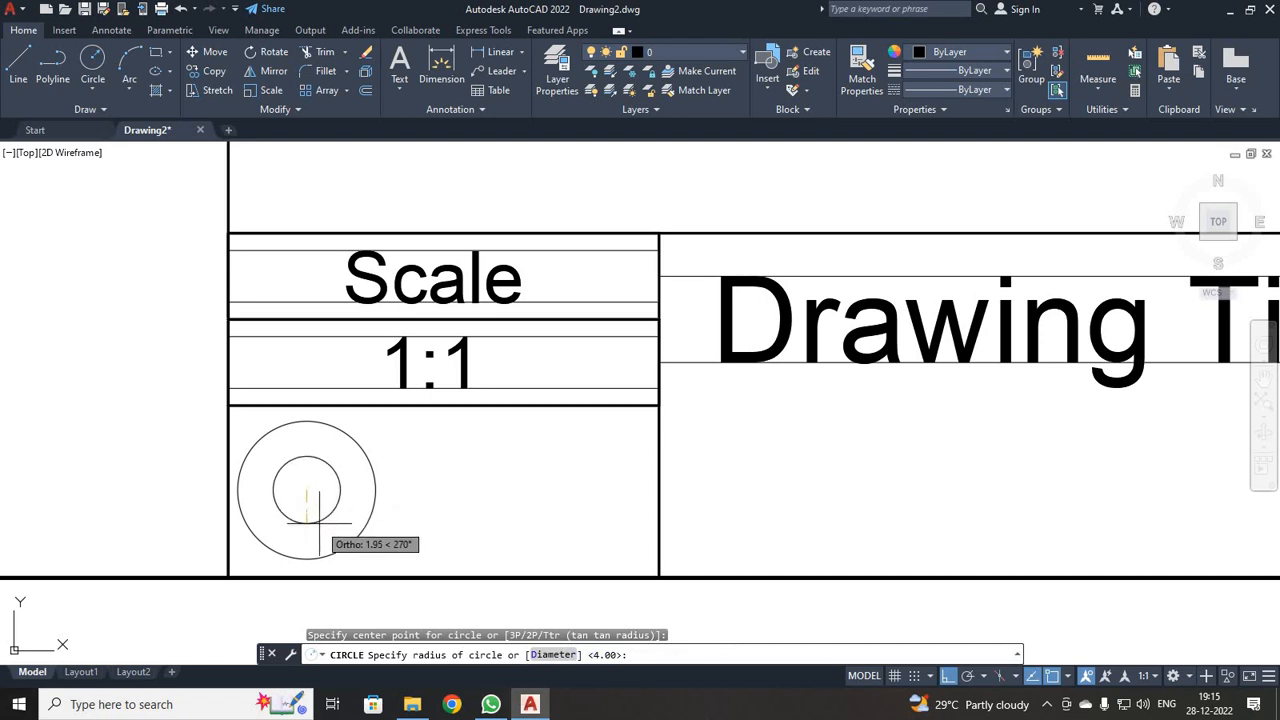
key("Return")
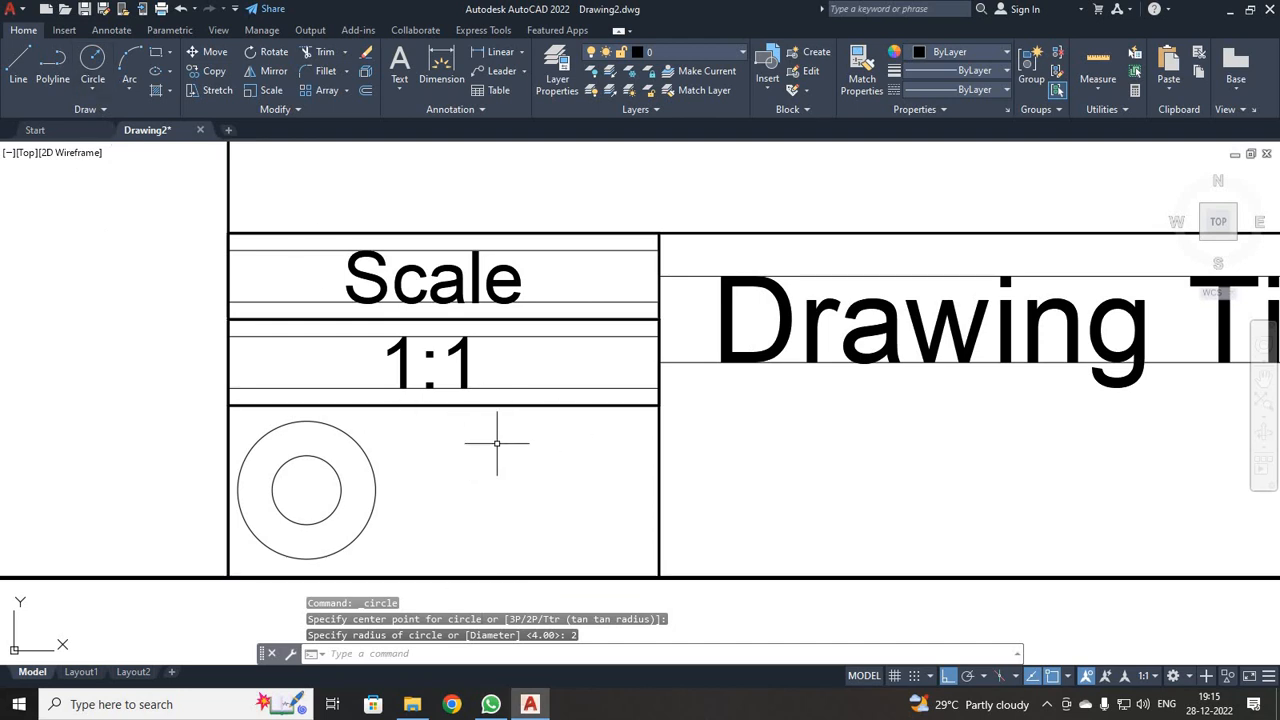
- Draw a vertical line to the right of the circles, aligned with the outer circle's upper and lower quadrants
left_click(18, 68)
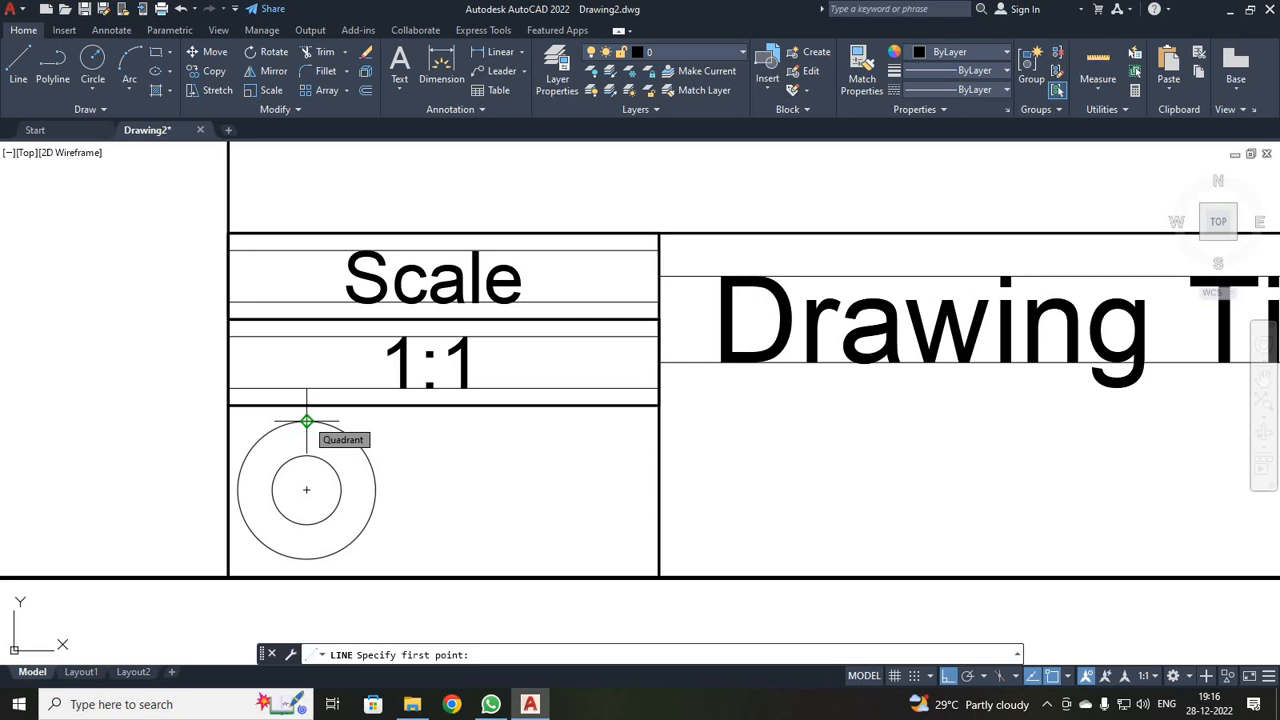
left_click(418, 421)
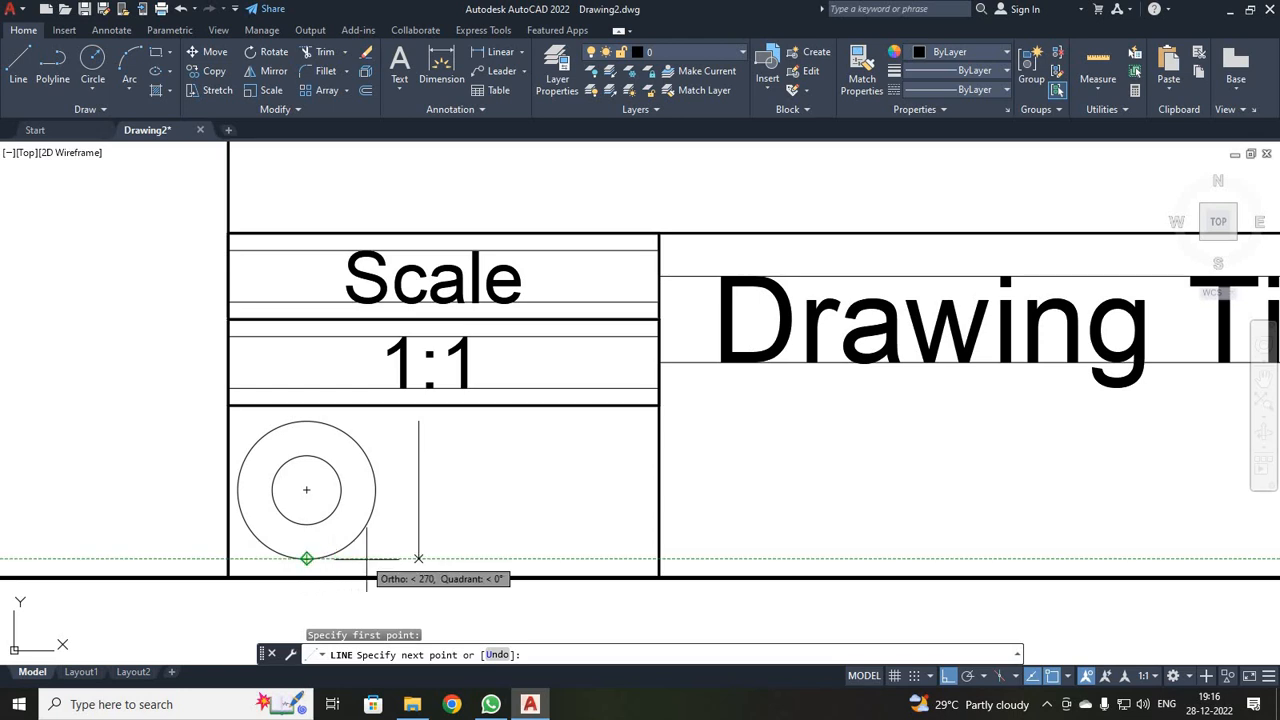
left_click(418, 558)
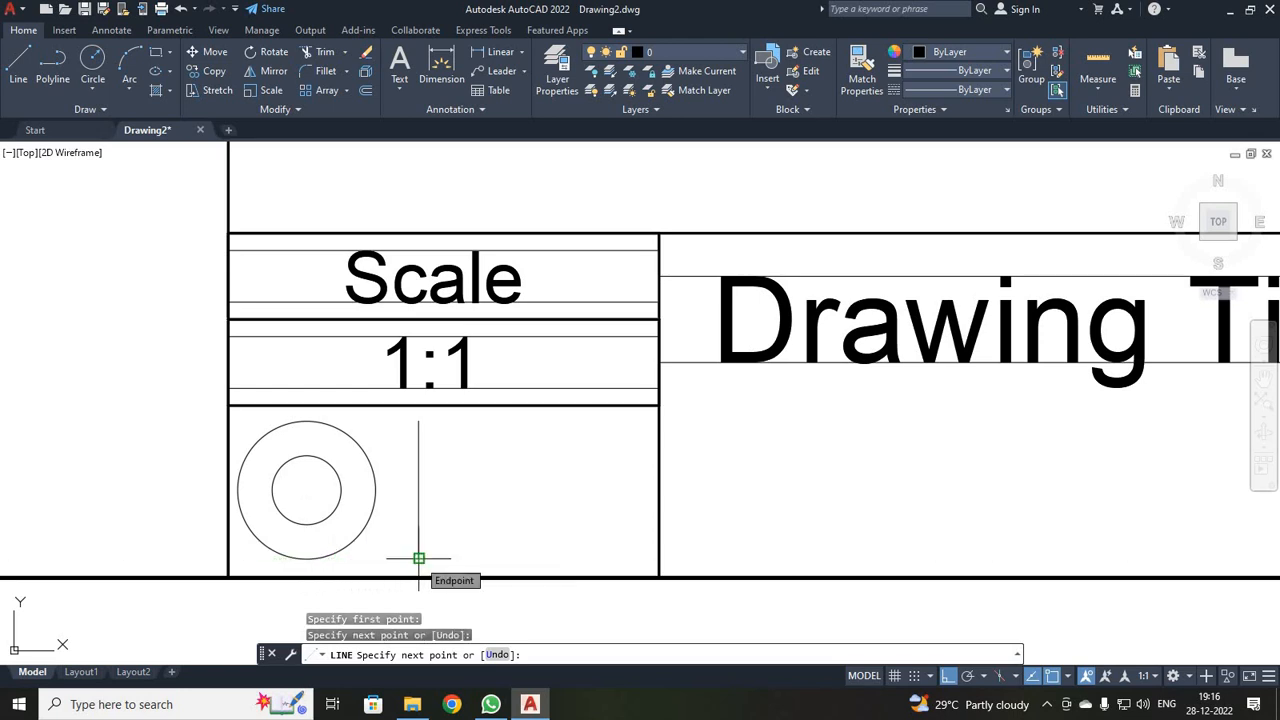
key("Escape")
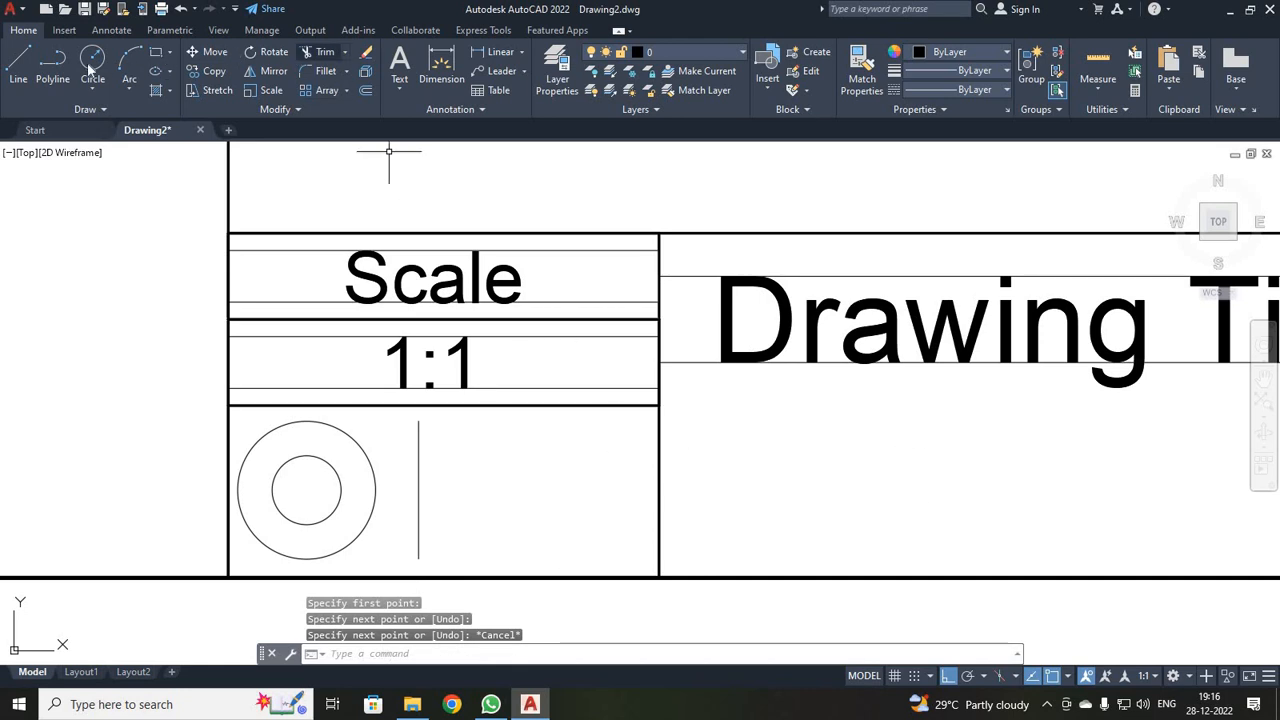
- Draw a shorter vertical line near the cell's right edge, aligned with the inner circle's upper and lower quadrants
left_click(18, 62)
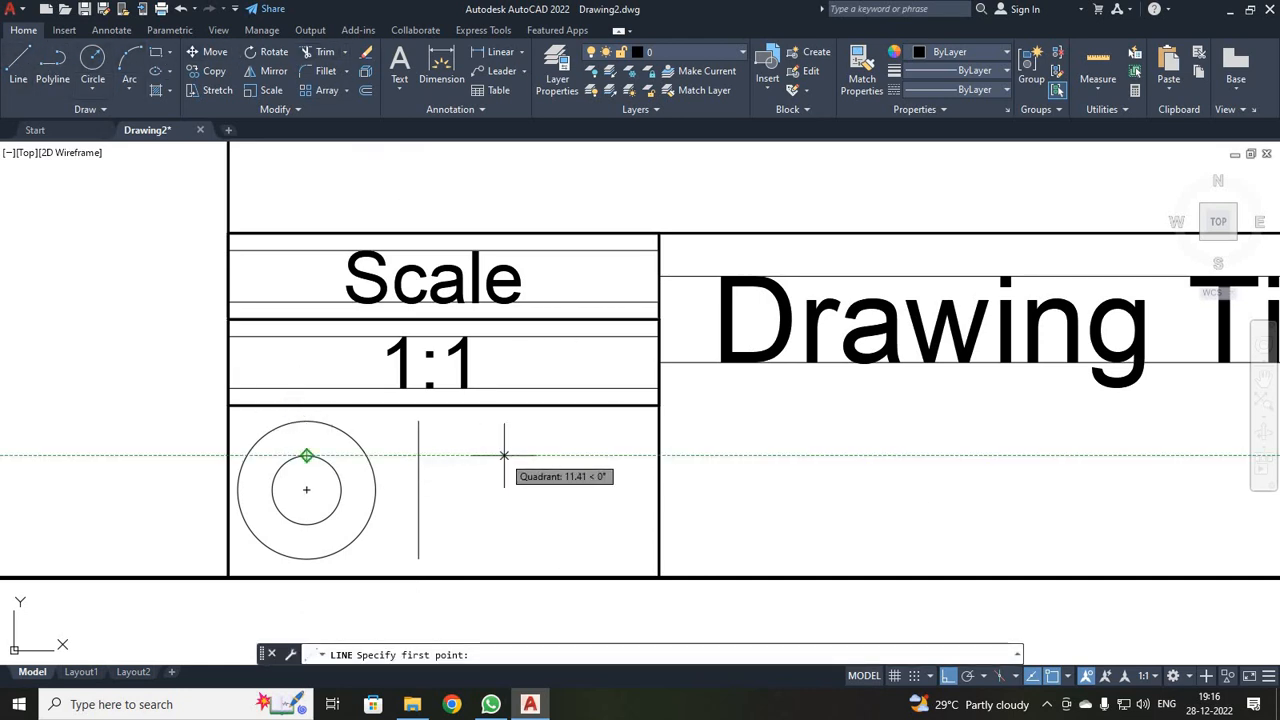
left_click(597, 456)
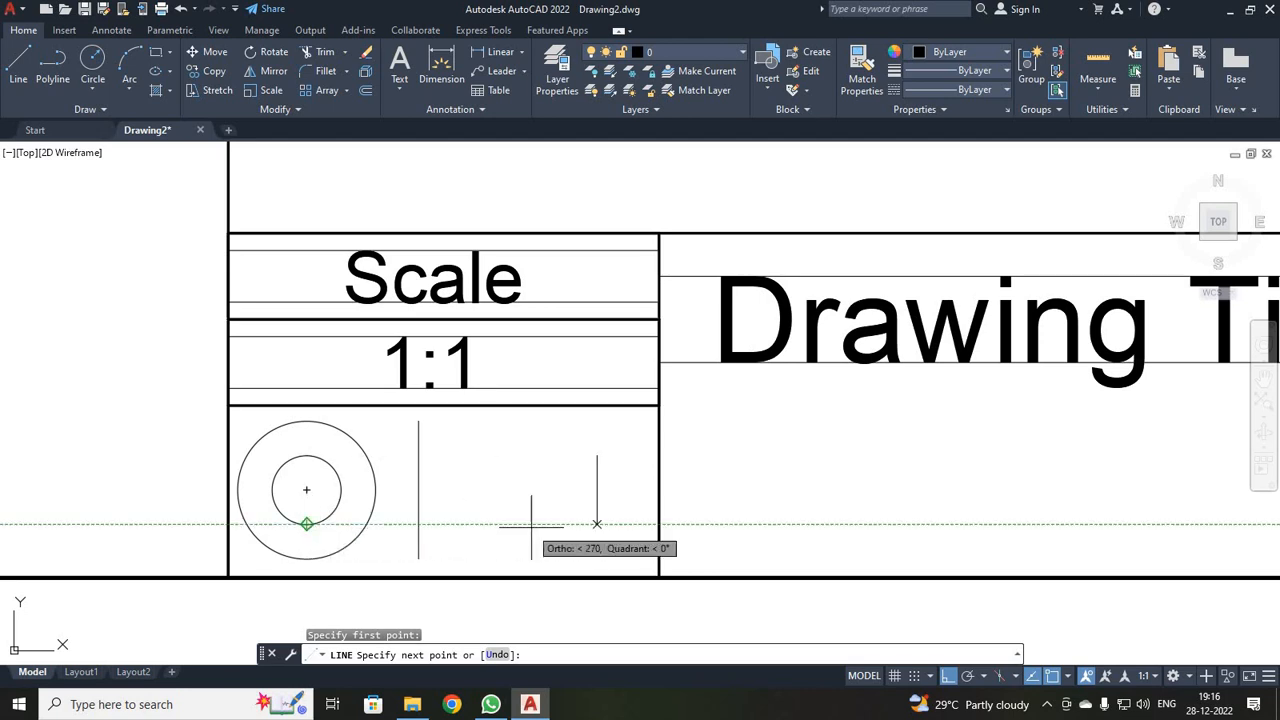
left_click(597, 523)
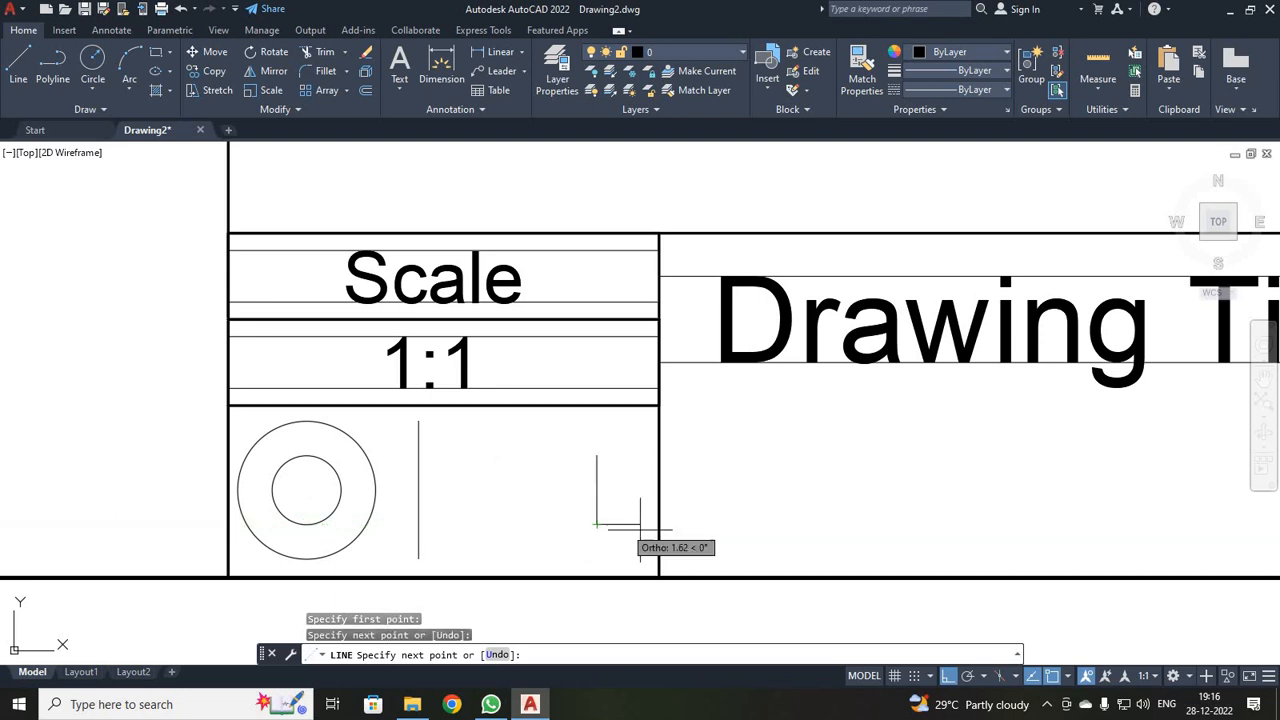
key("Escape")
- Connect the upper ends and the lower ends of the two vertical lines with sloping lines to close the truncated cone
left_click(20, 60)
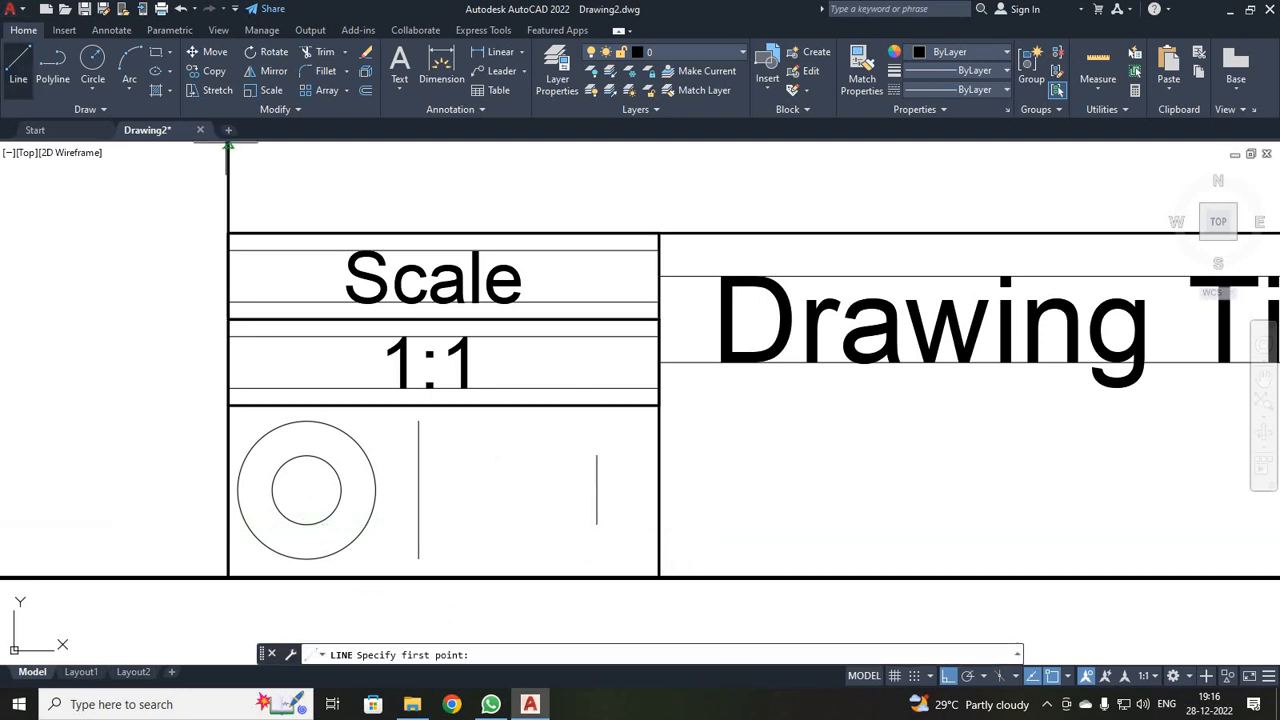
left_click(419, 421)
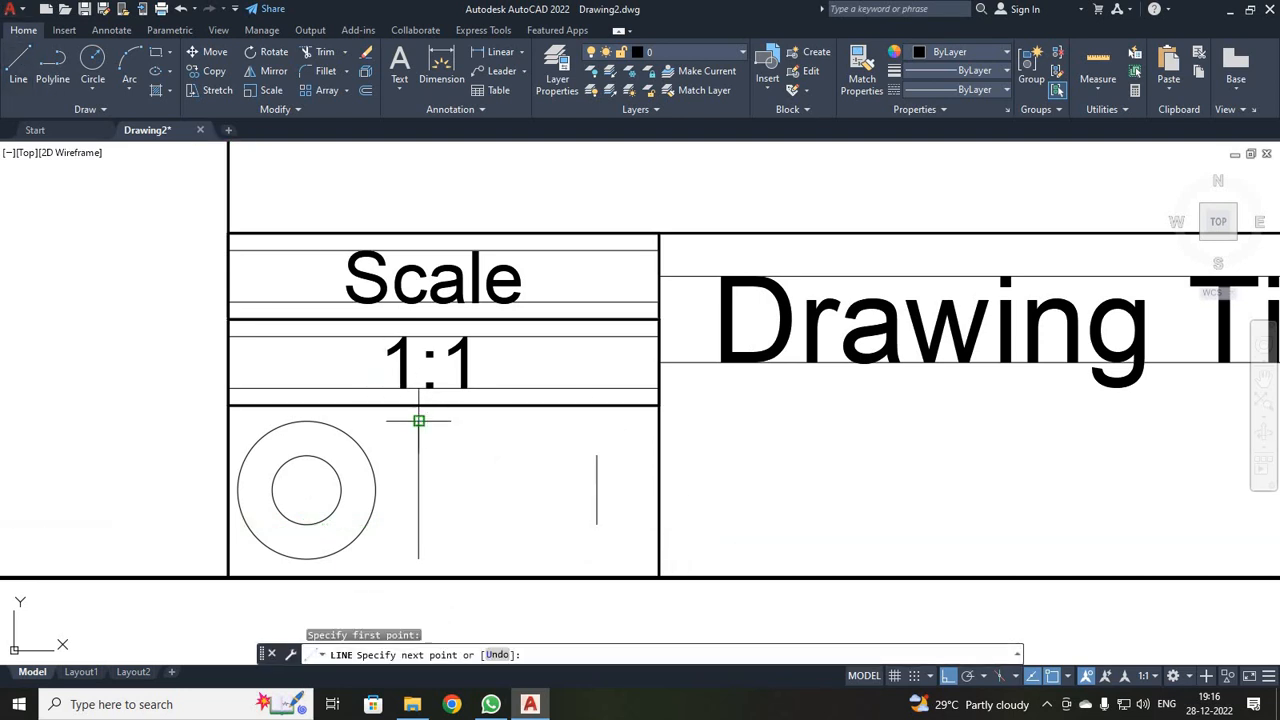
left_click(599, 460)
key("Escape")
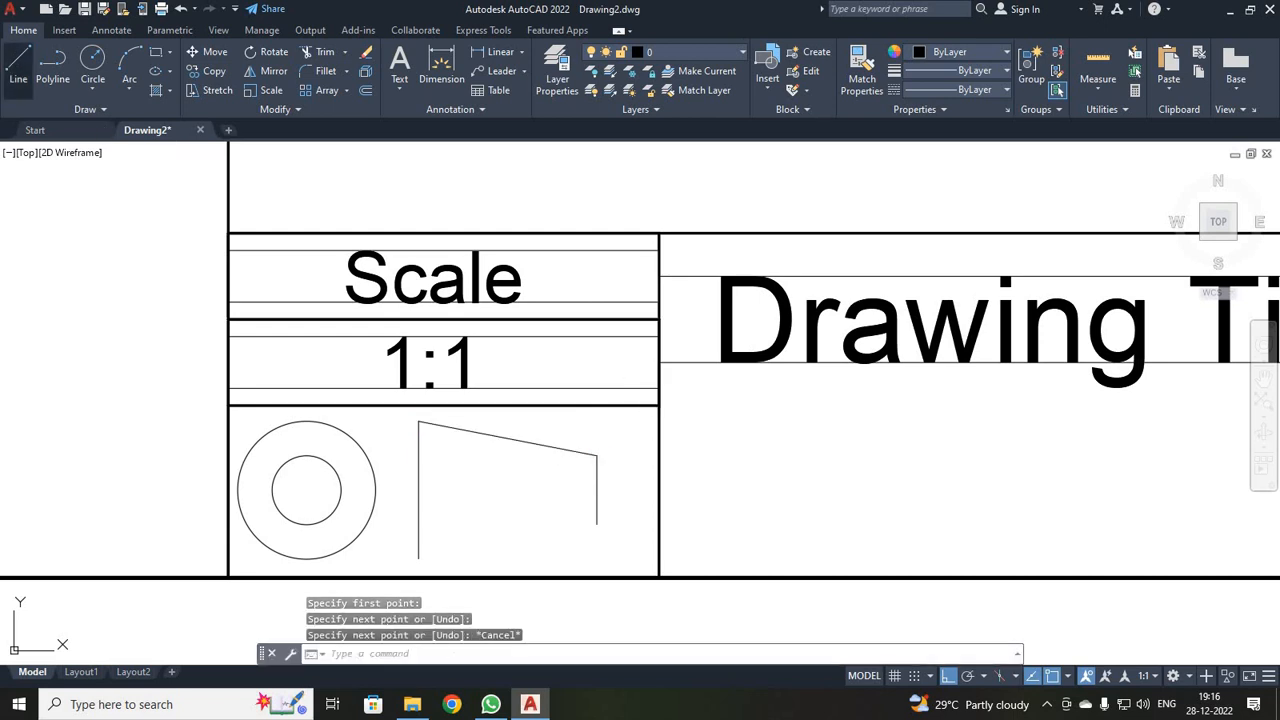
left_click(18, 62)
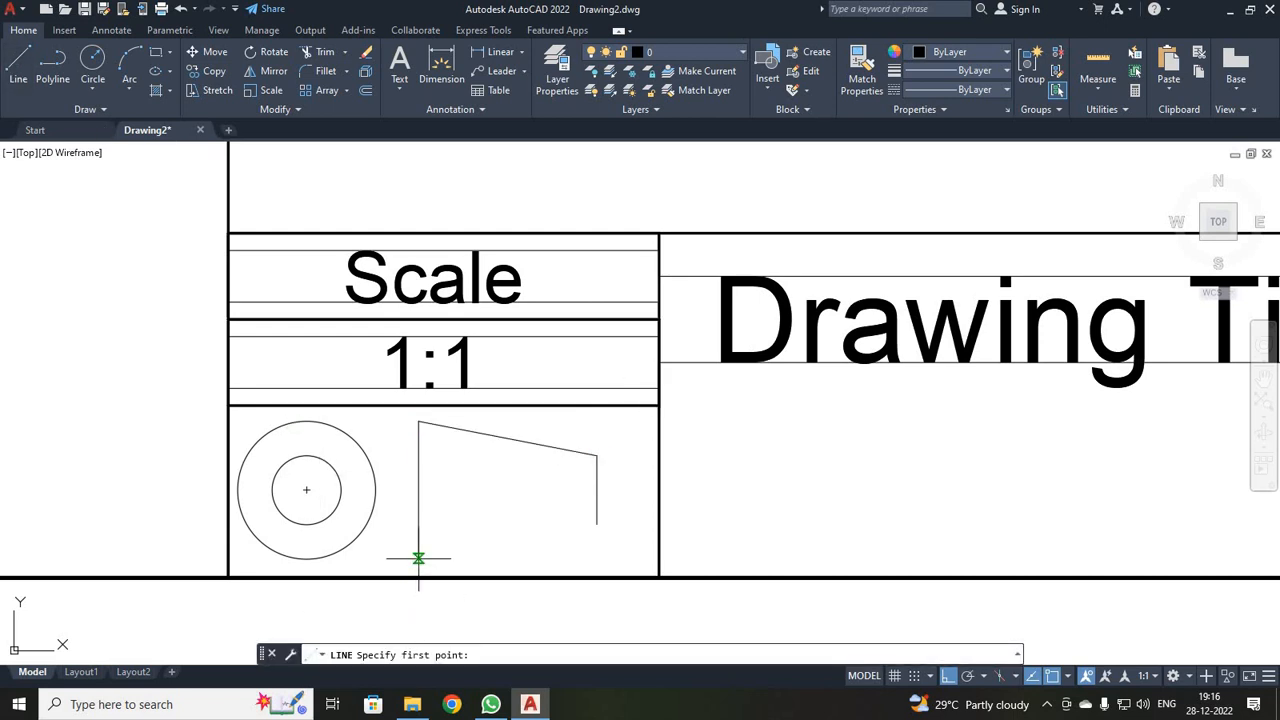
left_click(597, 525)
key("Escape")
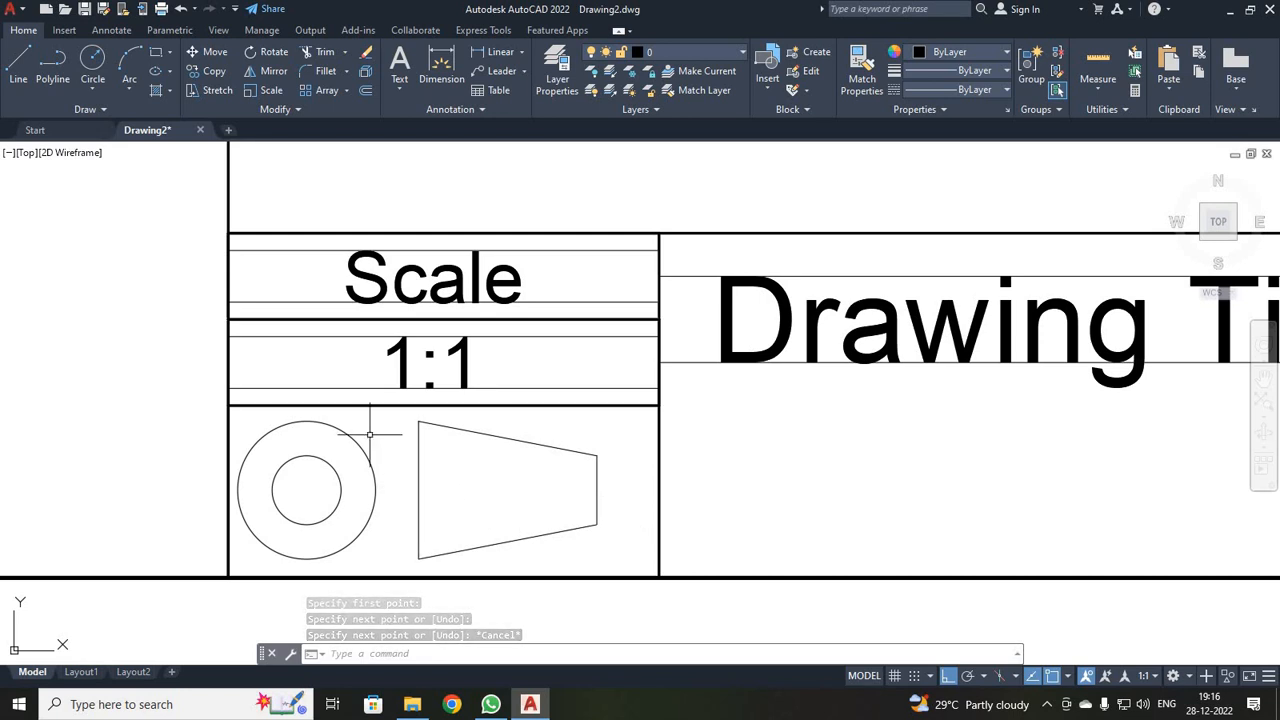
- Move both circles and all four cone lines about 1.3 units to the right, using the circle center as base point
left_click(261, 435)
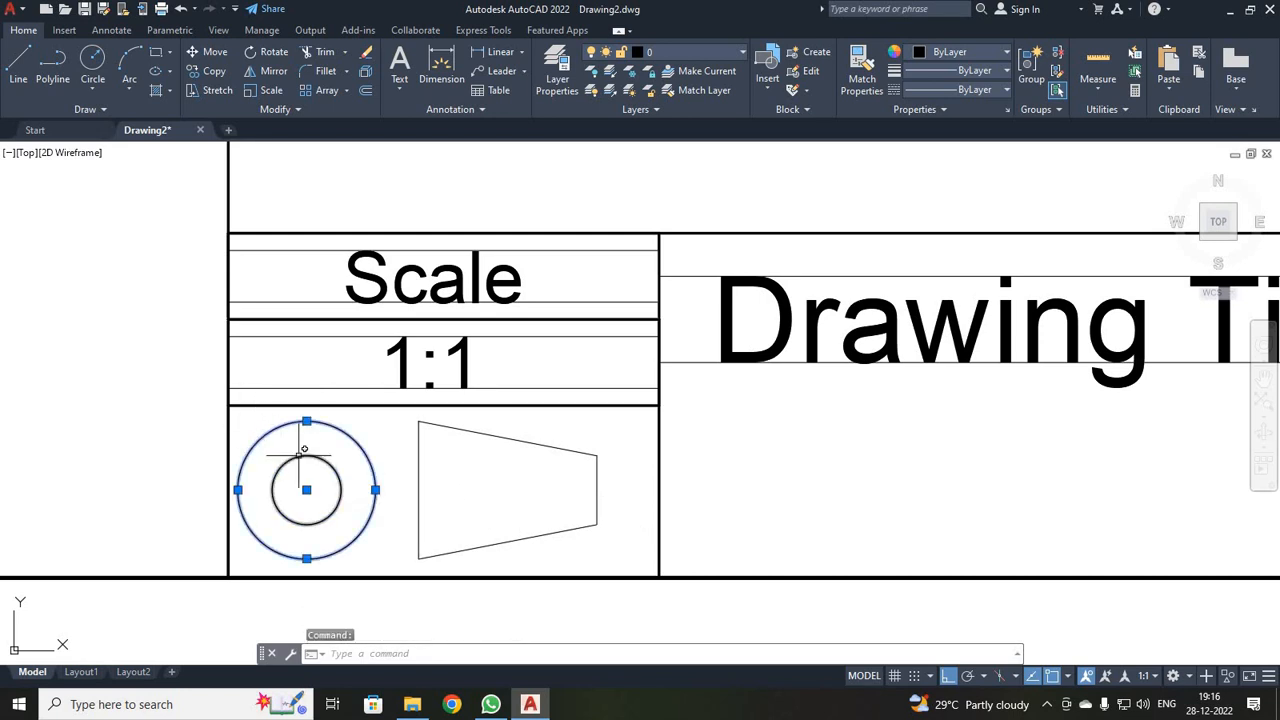
left_click(307, 456)
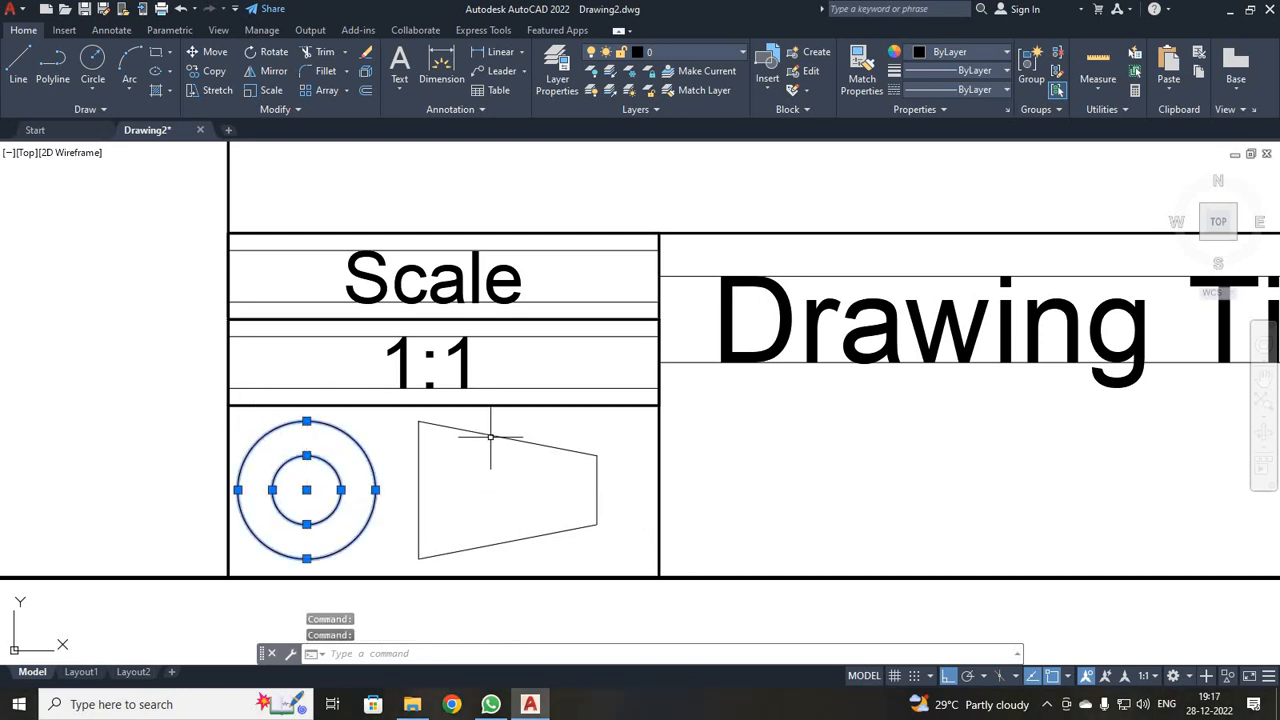
left_click(490, 435)
left_click(419, 471)
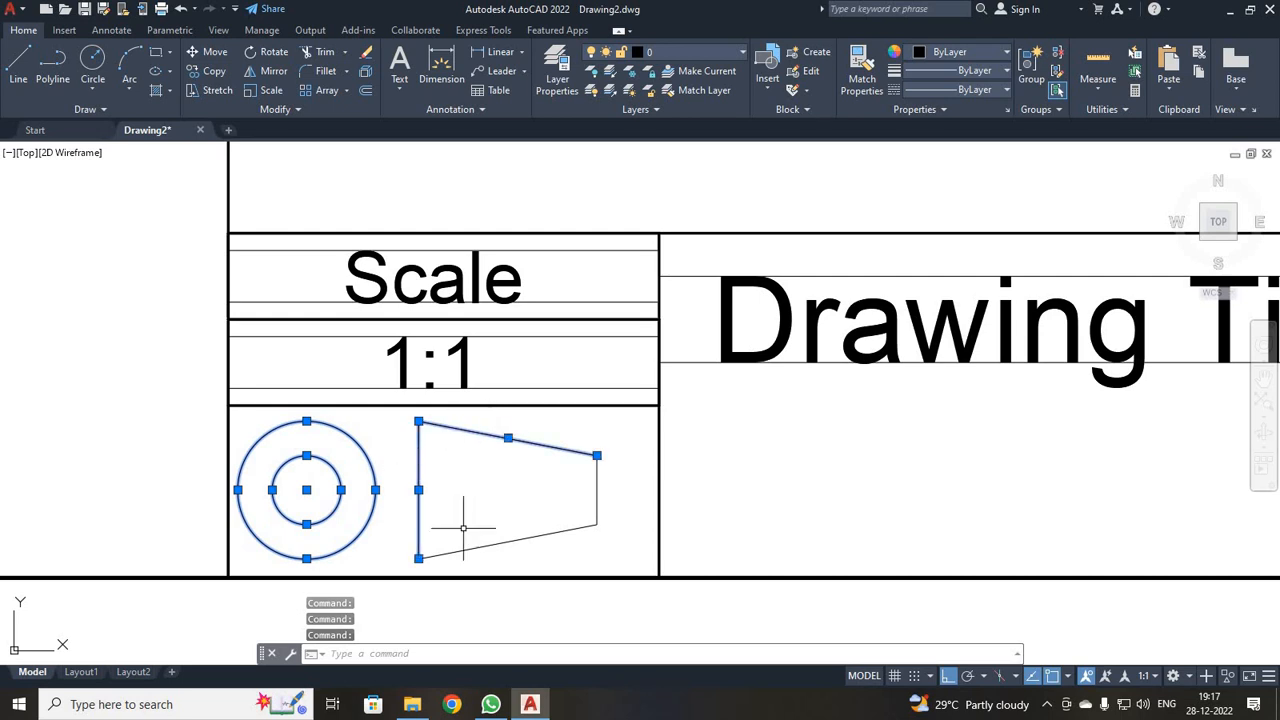
left_click(480, 545)
left_click(595, 500)
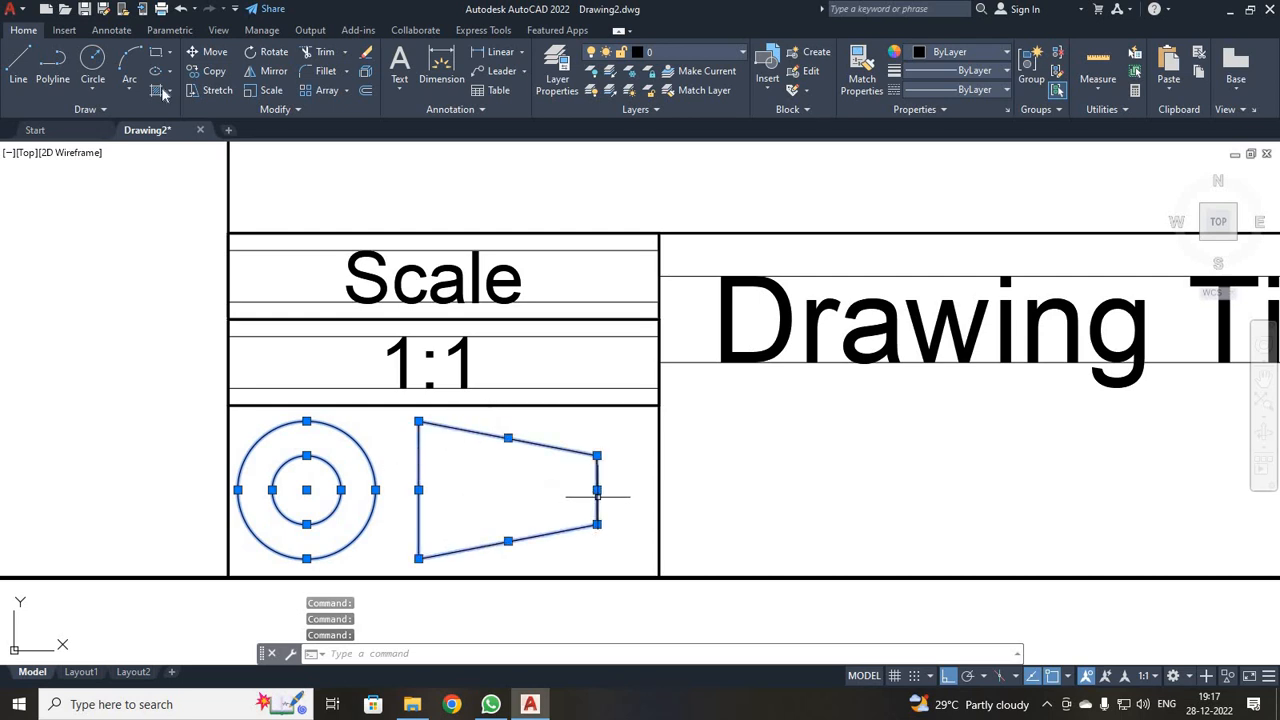
left_click(207, 52)
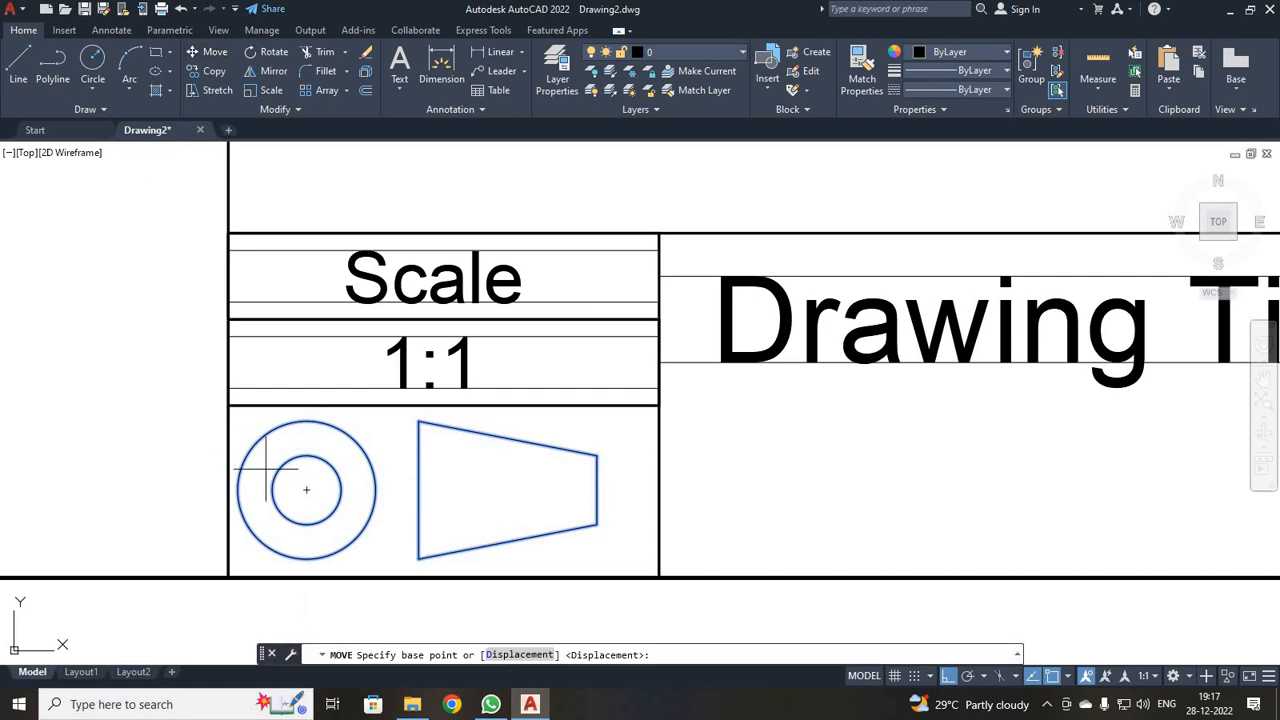
left_click(306, 489)
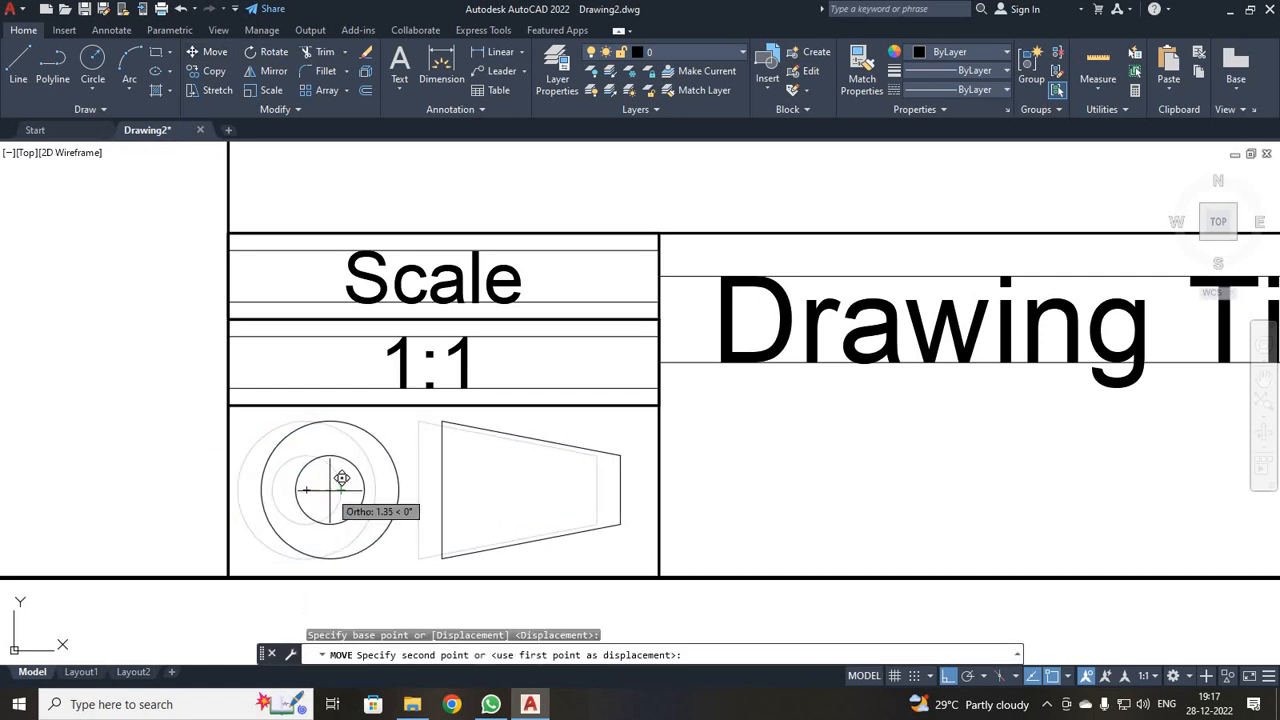
left_click(328, 492)
- Delete the reference title block image from the drawing sheet
scroll(385, 501, "down", 2)
scroll(382, 501, "down", 5)
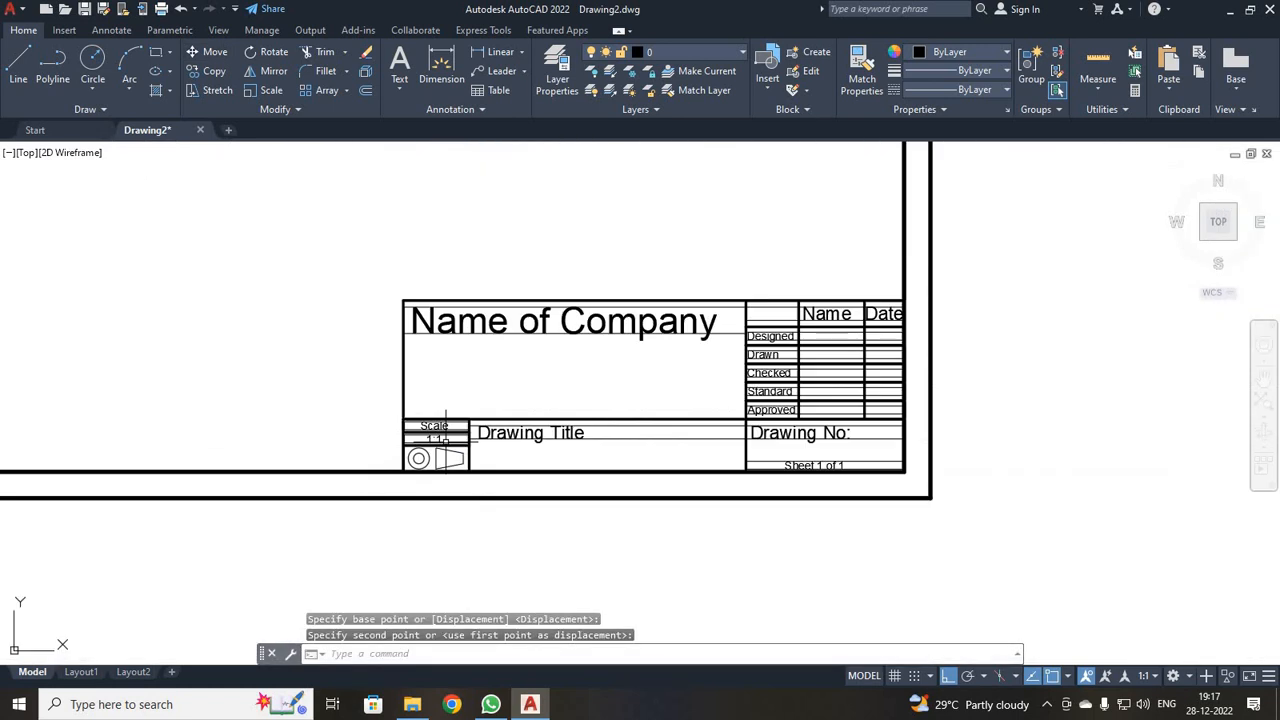
scroll(580, 386, "down", 3)
scroll(387, 343, "up", 2)
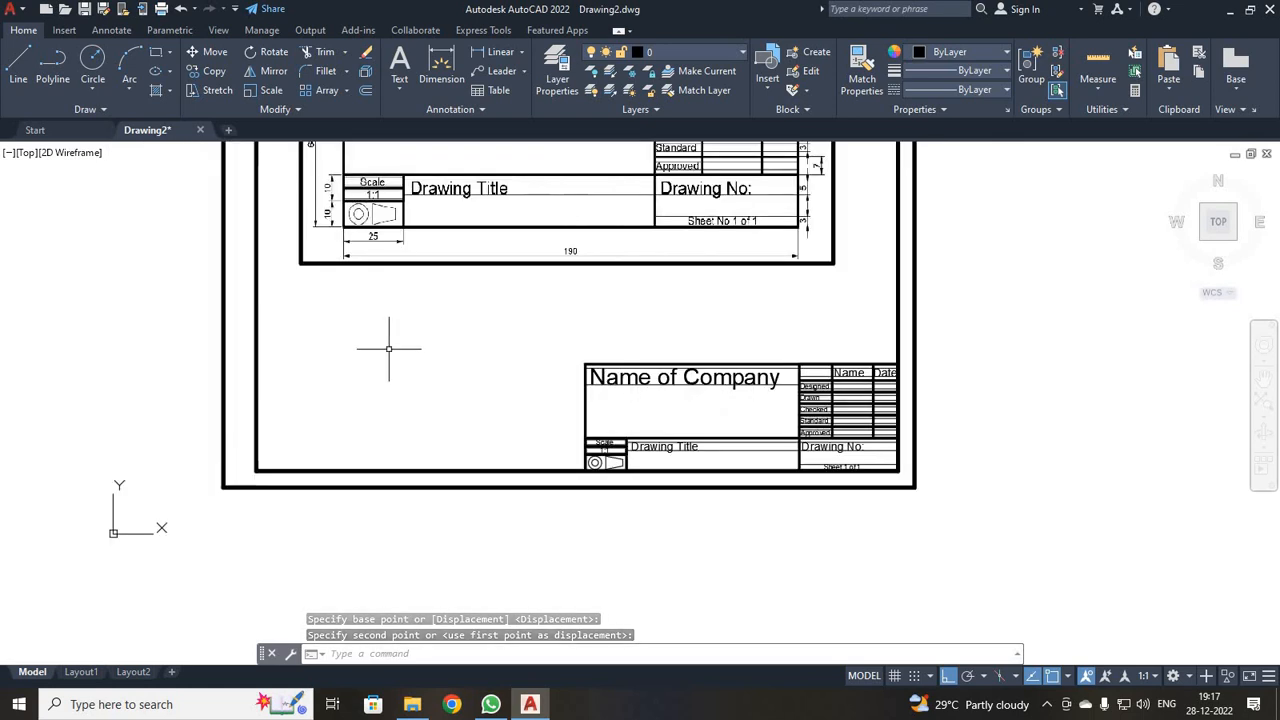
left_click(420, 400)
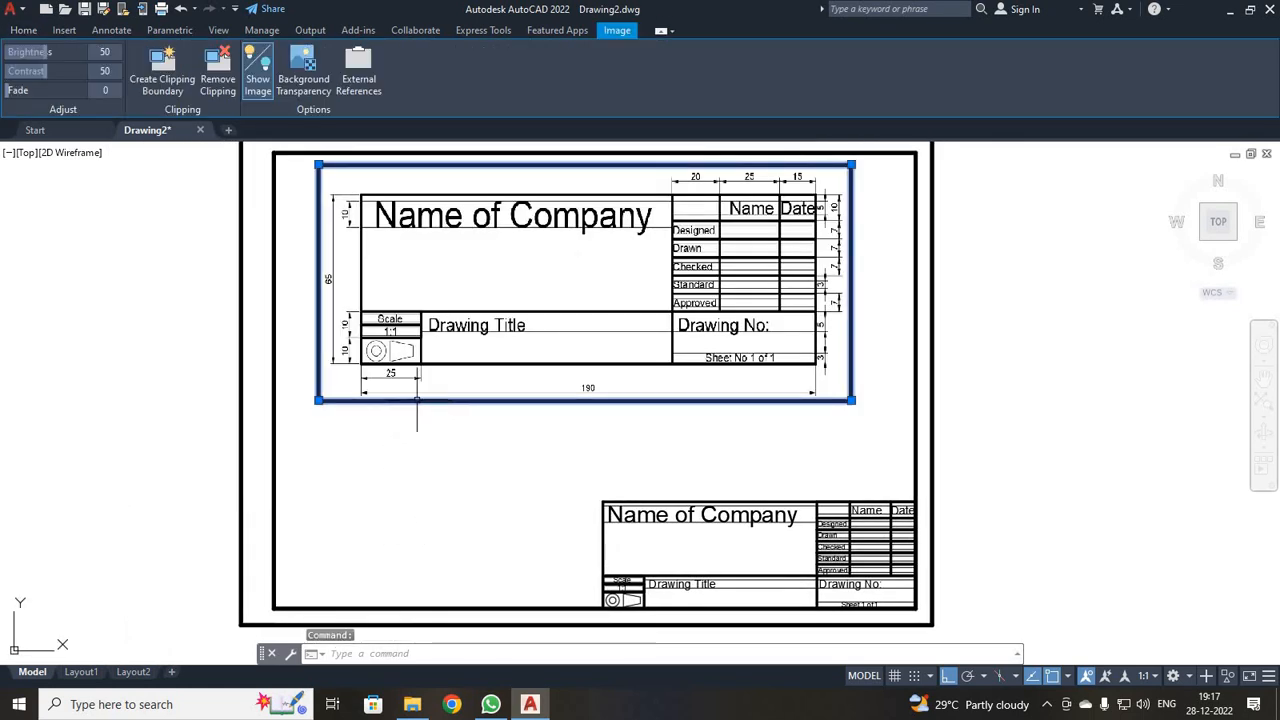
key("Delete")
key("Escape")
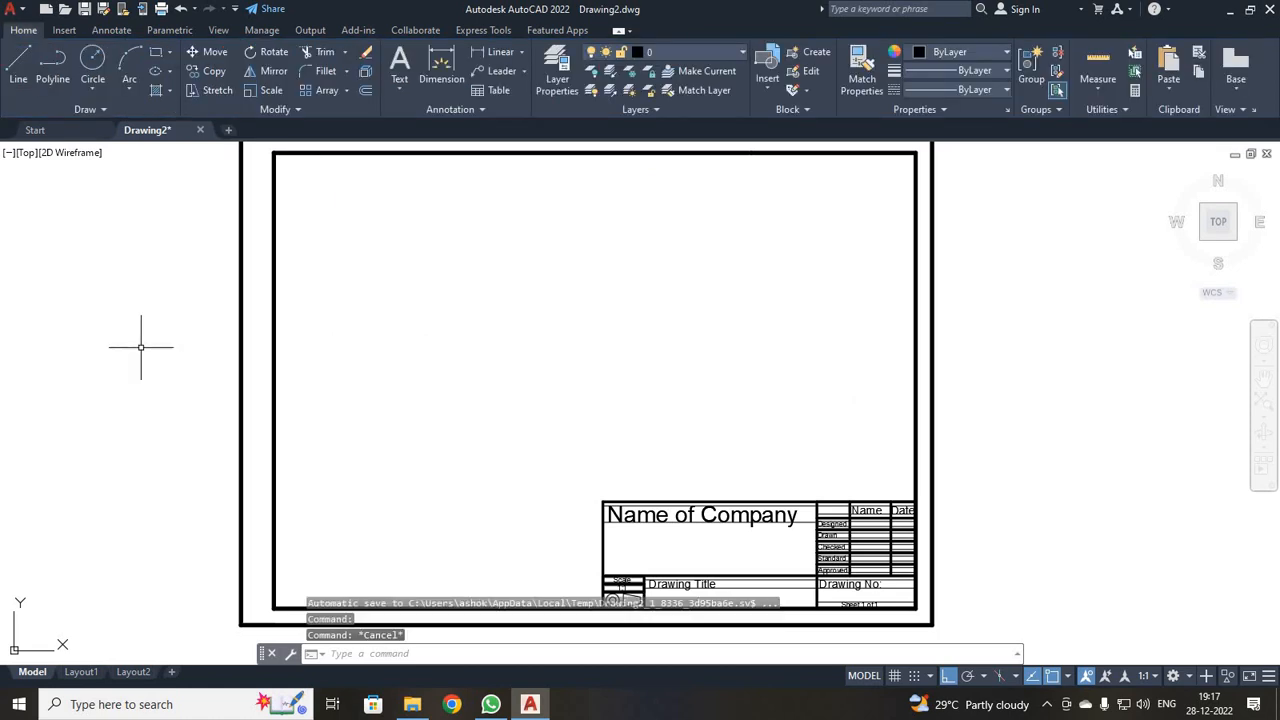
- Zoom with the All option to fit the complete drawing sheet in the view
scroll(673, 505, "down", 2)
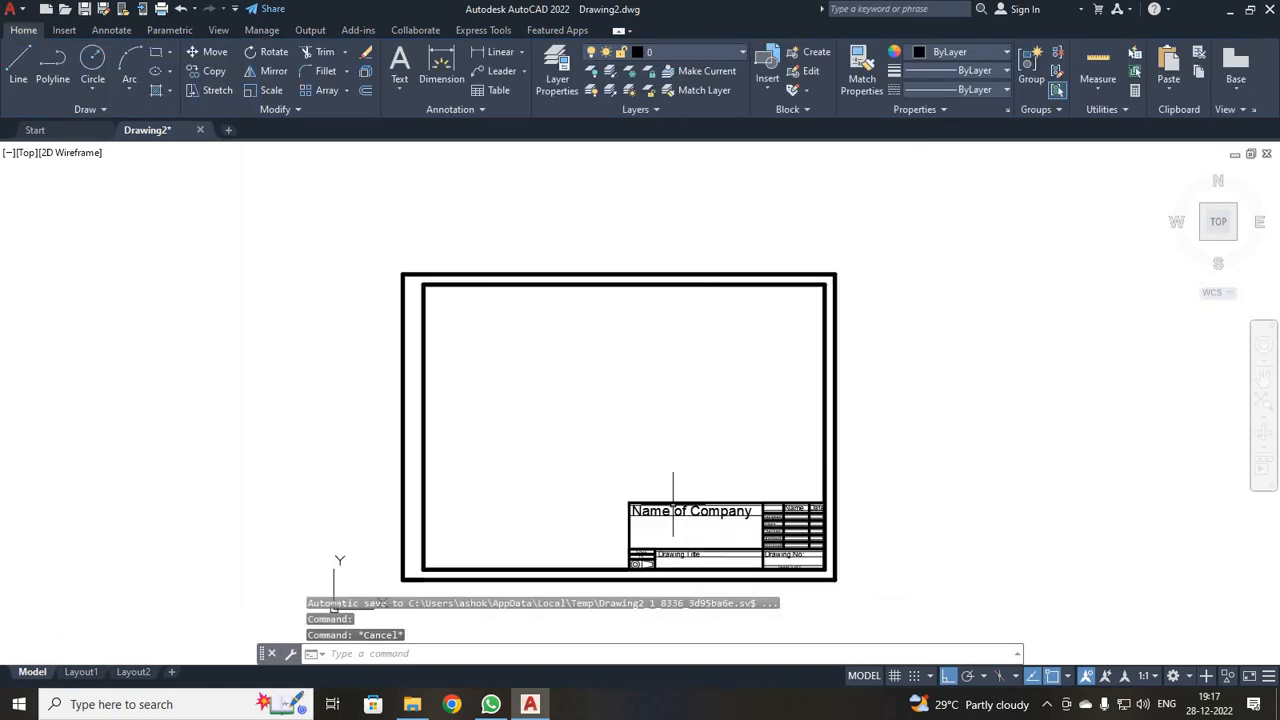
key("Return")
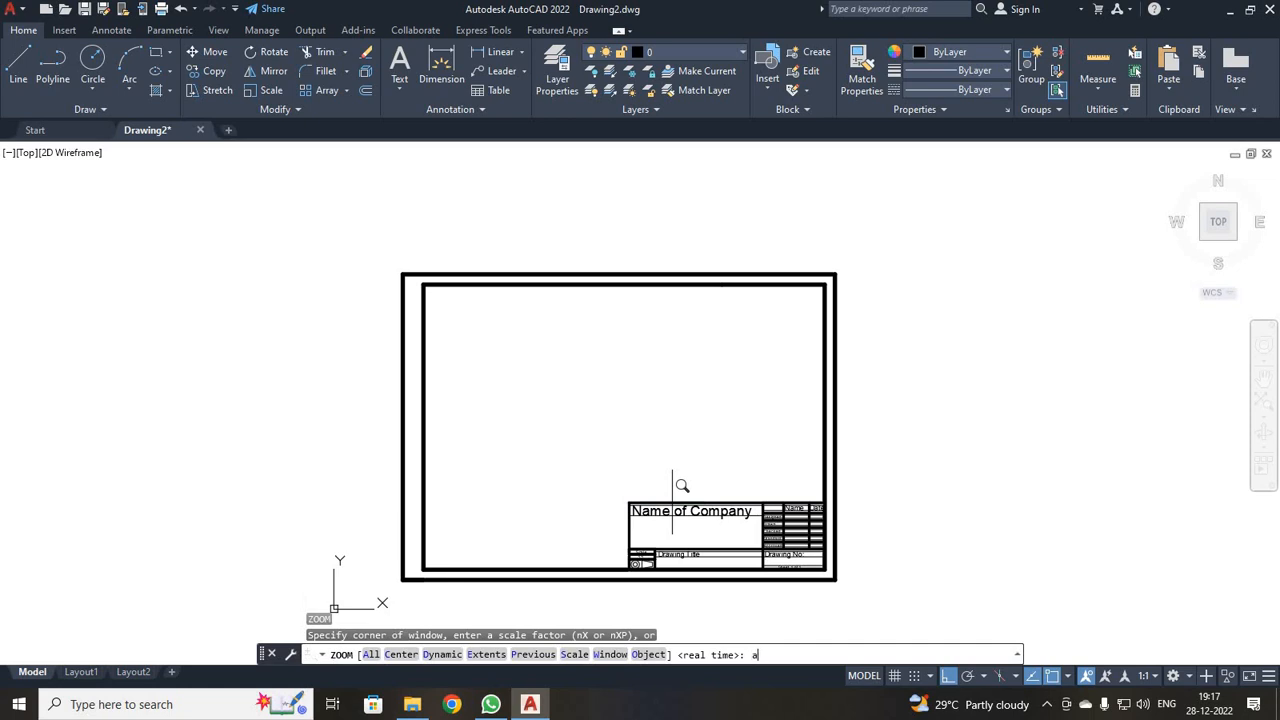
key("Return")
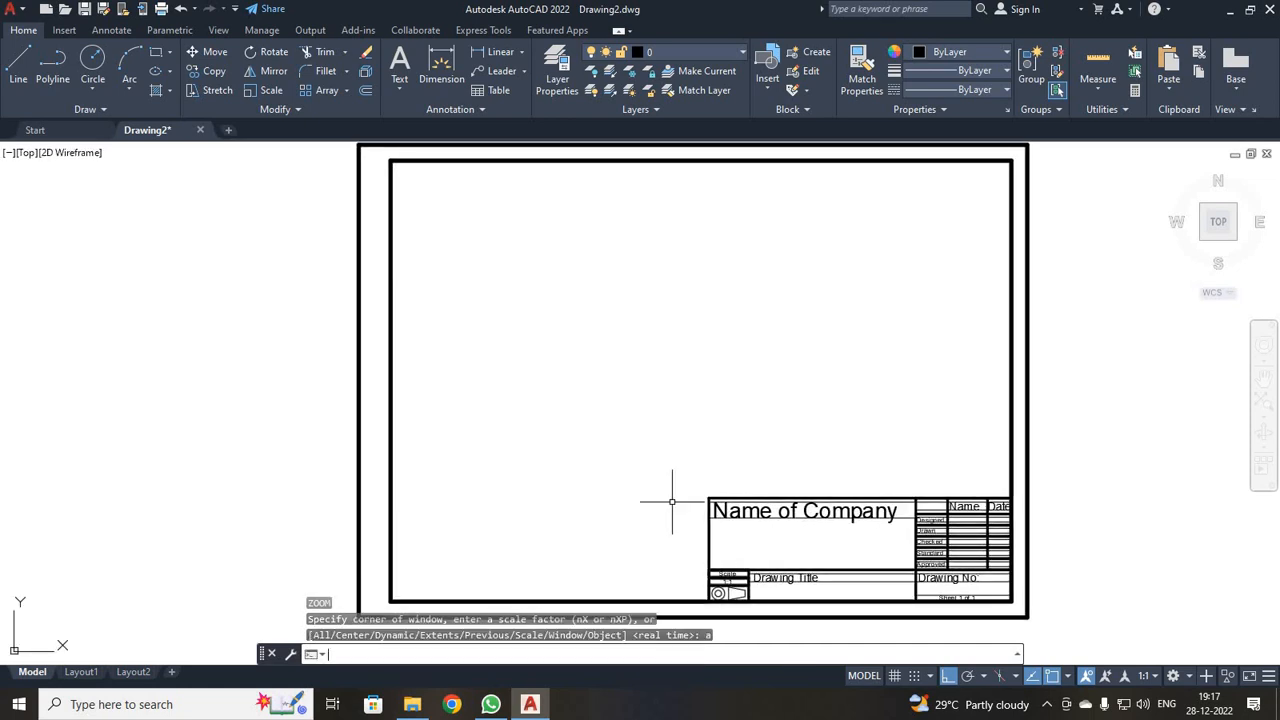